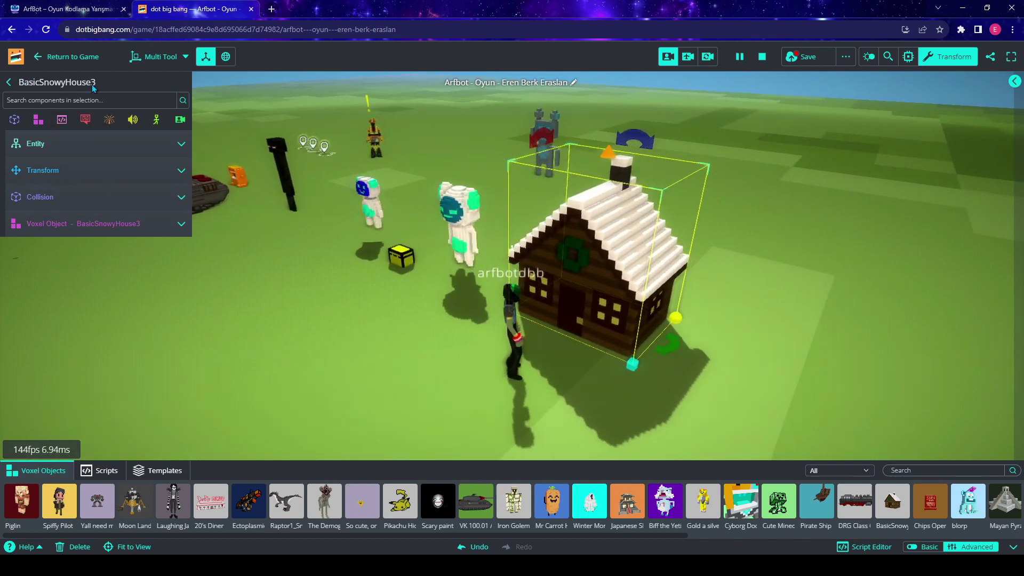
# Rename the selected snowy house entity to KarEvi.
pyautogui.press('a')
pyautogui.press('s')
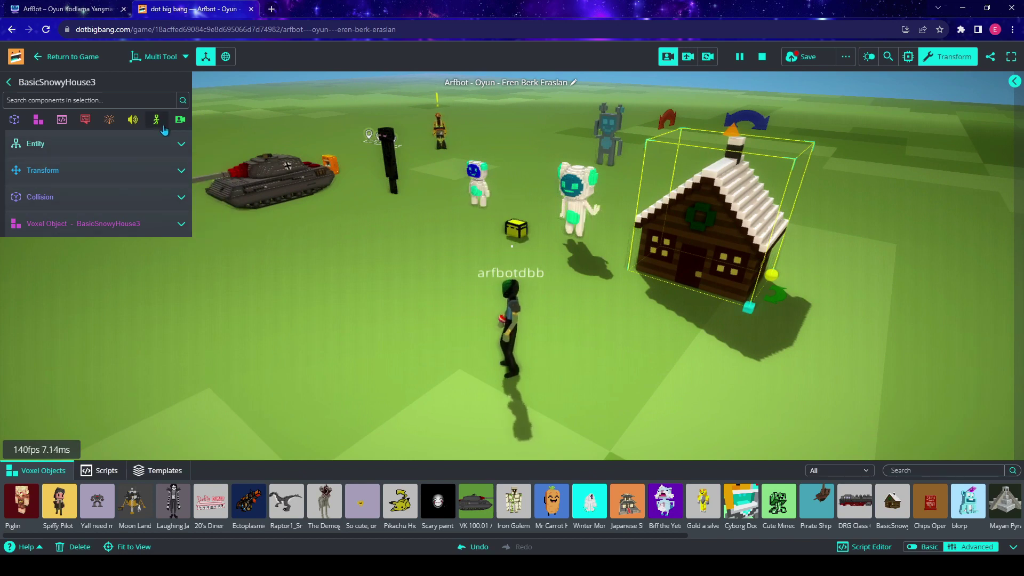
pyautogui.click(96, 144)
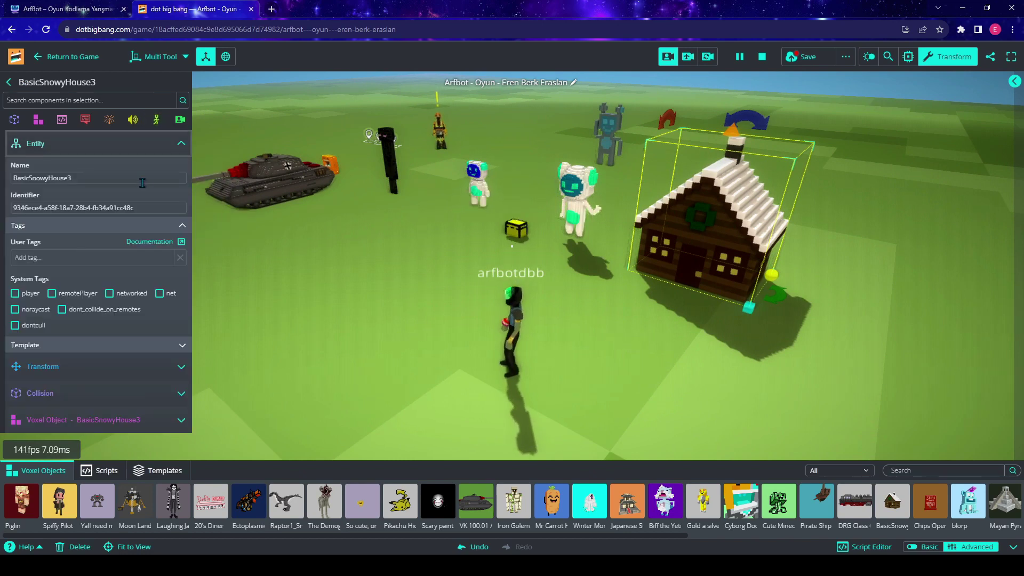
pyautogui.click(116, 178)
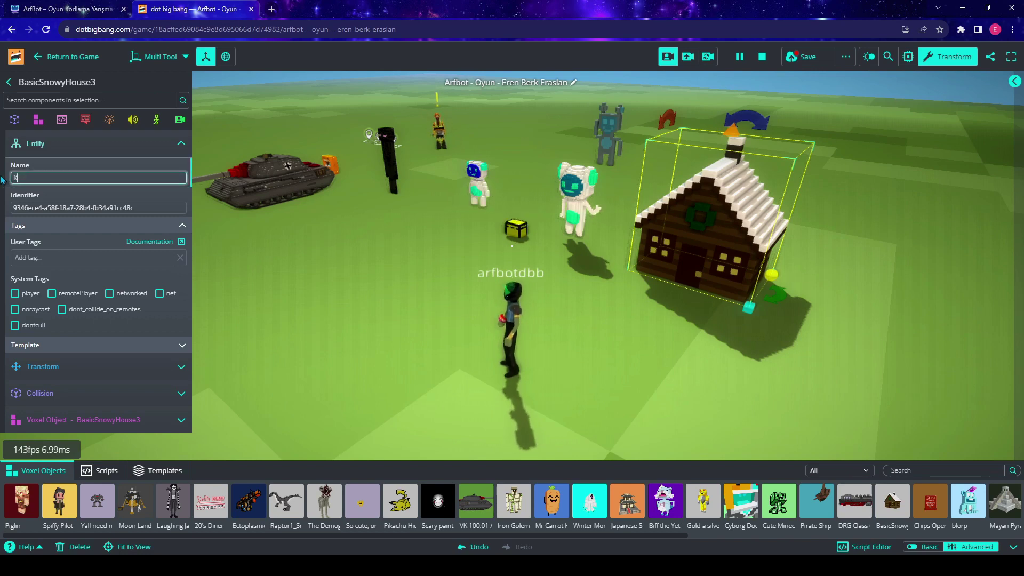
pyautogui.press('Return')
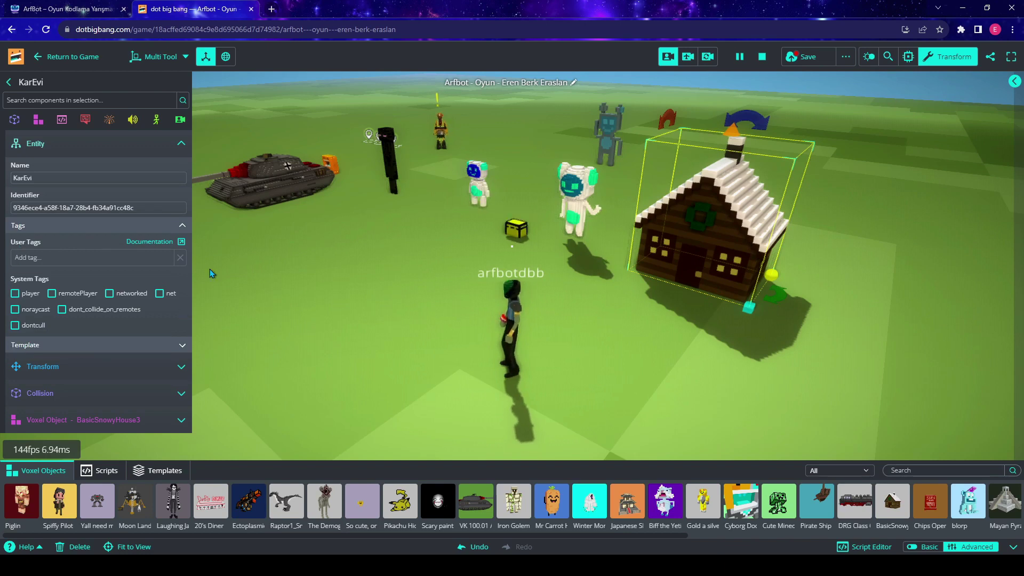
# Open the tags documentation, read through the system and other special tags tables, and return to the game editor.
pyautogui.click(152, 243)
pyautogui.scroll(-1, 298, 243)
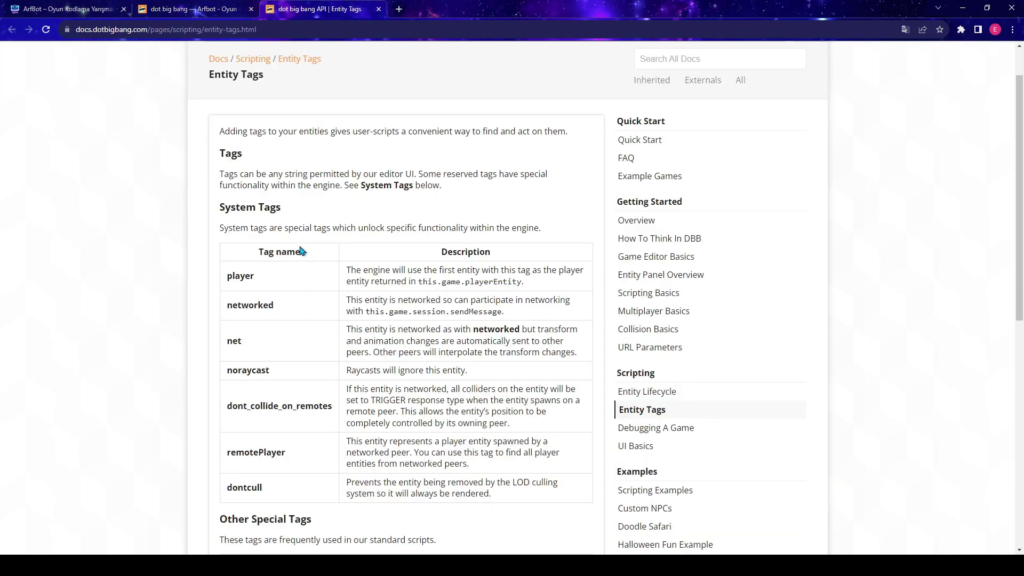
pyautogui.scroll(-2, 312, 258)
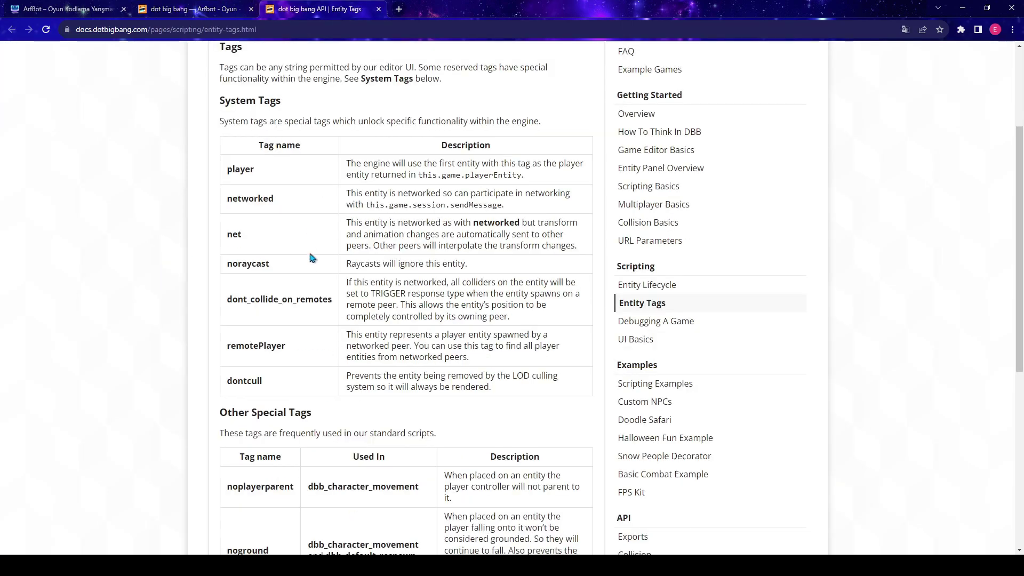
pyautogui.scroll(-2, 312, 258)
pyautogui.scroll(-2, 313, 240)
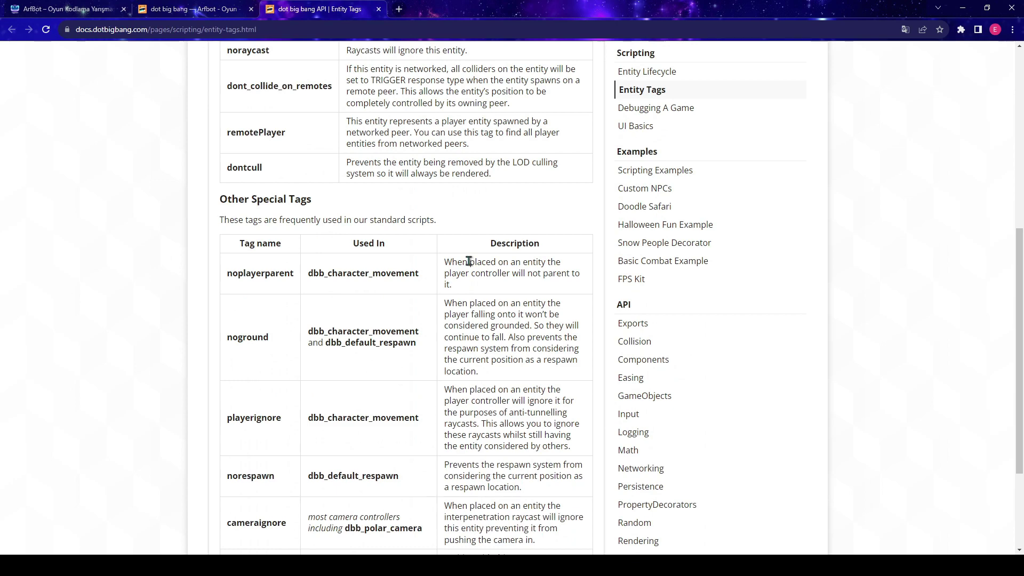
pyautogui.scroll(-2, 432, 256)
pyautogui.scroll(-1, 362, 366)
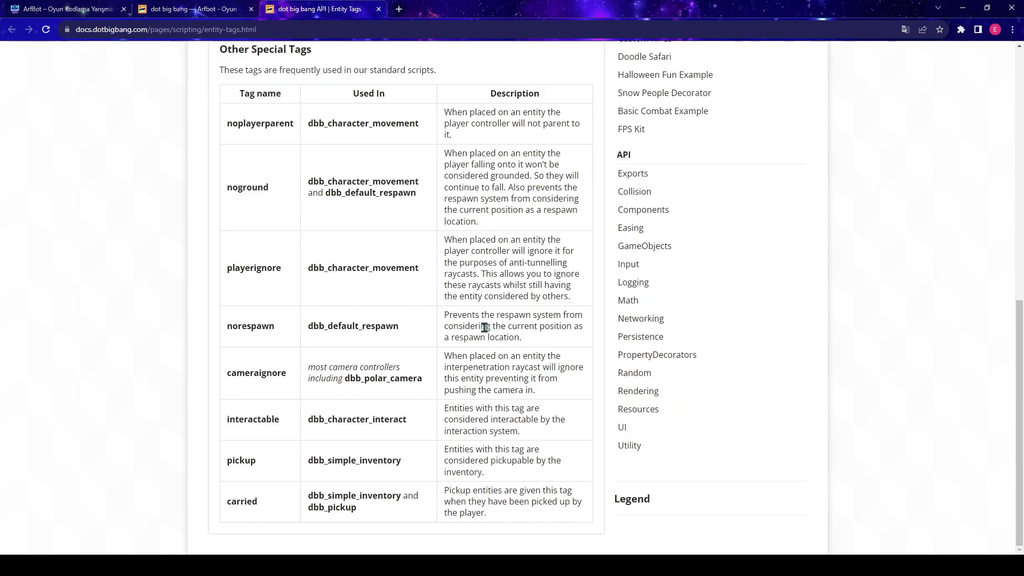
pyautogui.click(161, 10)
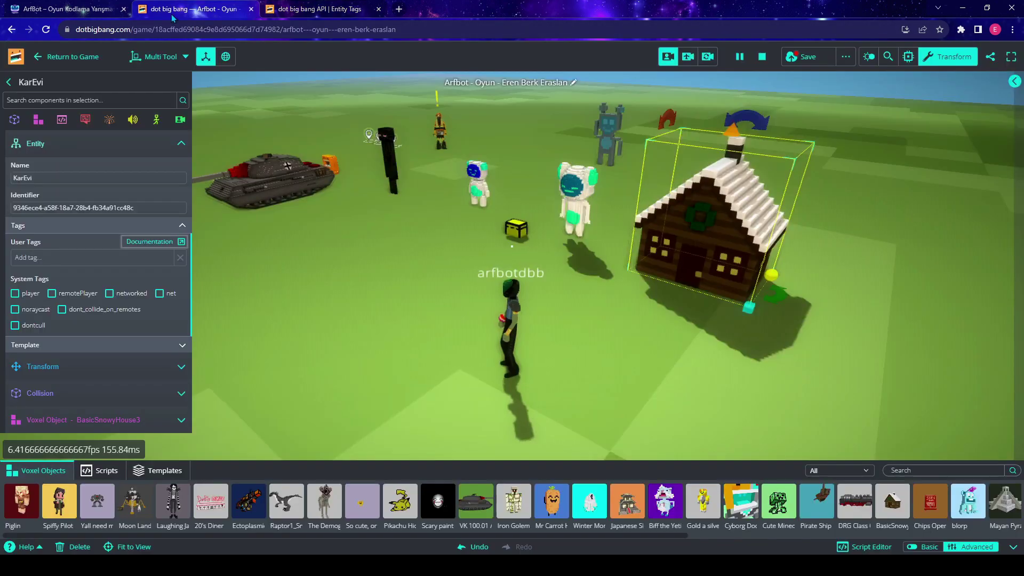
# Move the house to local X position 340, and reset its local position to the default.
pyautogui.click(180, 368)
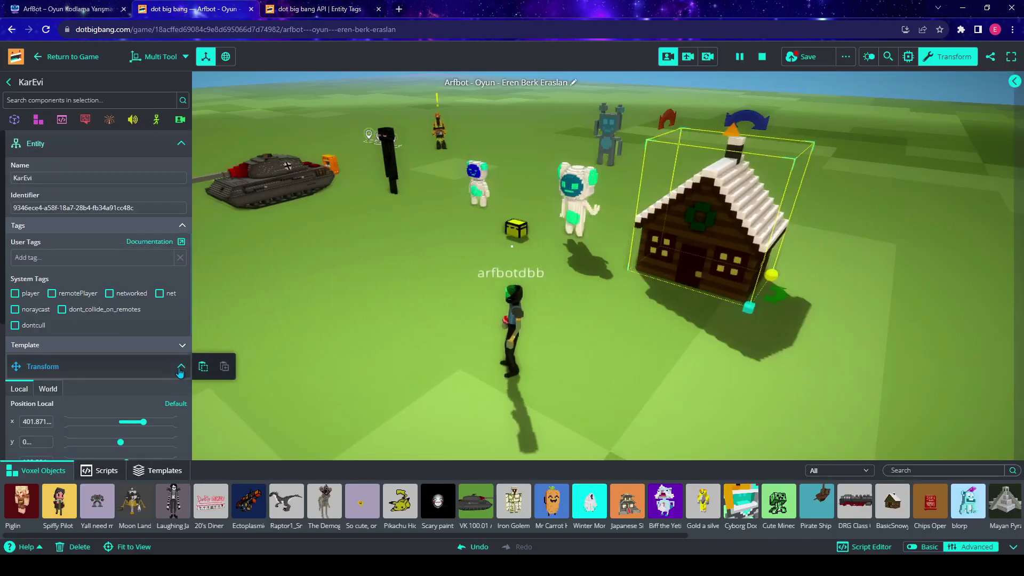
pyautogui.scroll(-2, 133, 320)
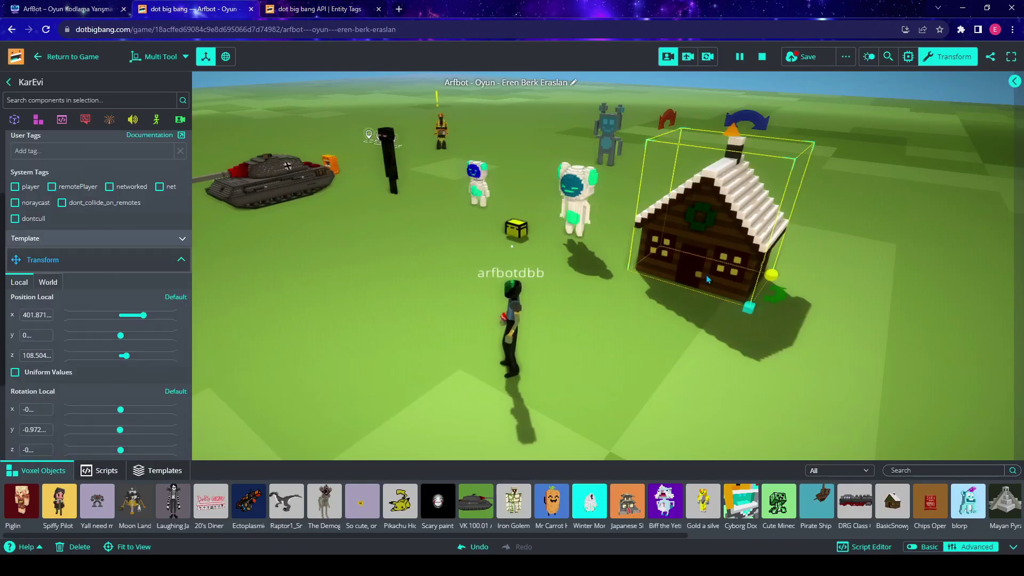
pyautogui.scroll(-2, 90, 263)
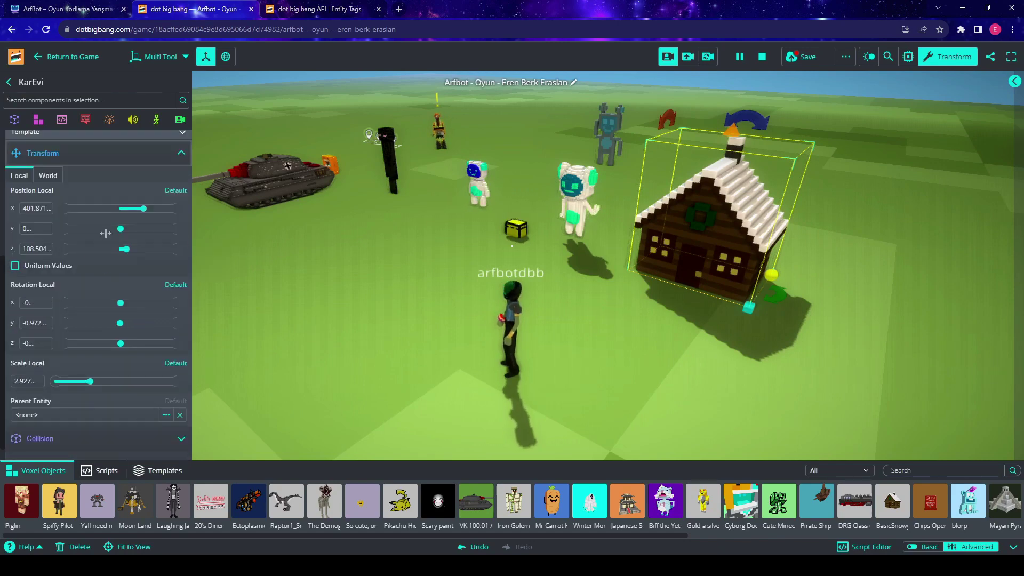
pyautogui.moveTo(146, 209); pyautogui.dragTo(140, 208)
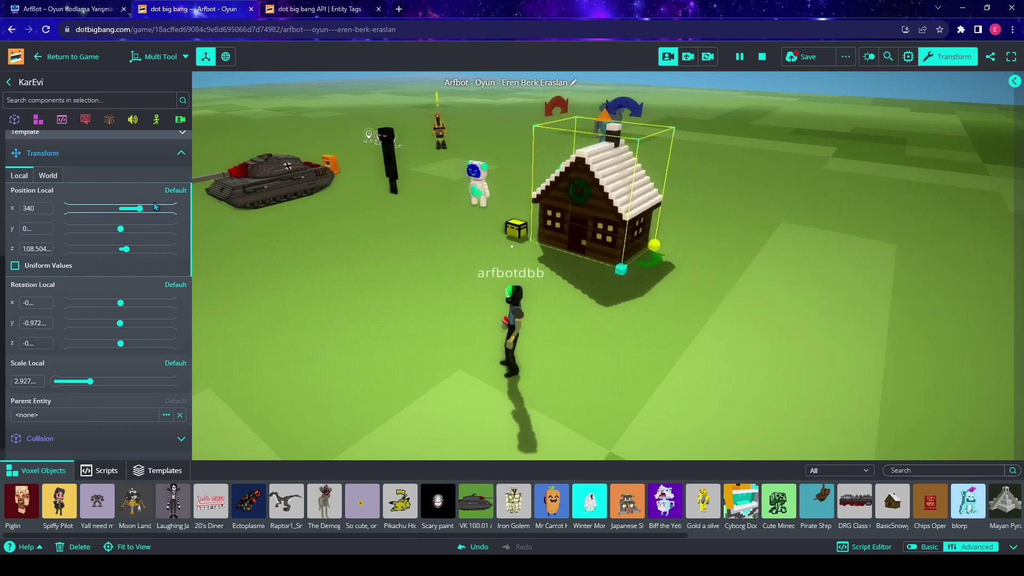
pyautogui.click(169, 192)
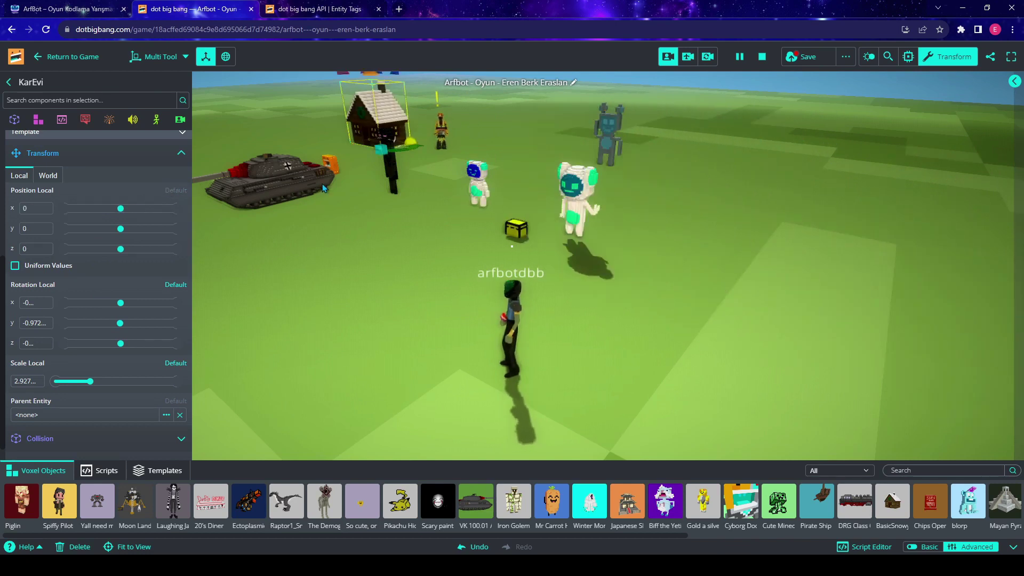
# Walk over to the house and rotate it locally to about 6.7 on X, 76.4 on Y and -8.2 on Z.
pyautogui.press('w')
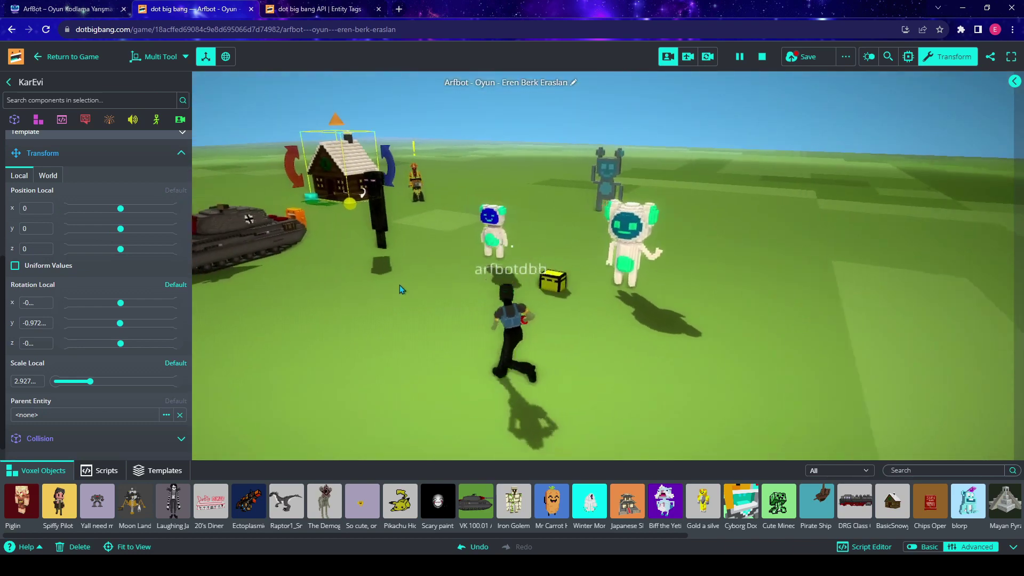
pyautogui.press('space')
pyautogui.press('space')
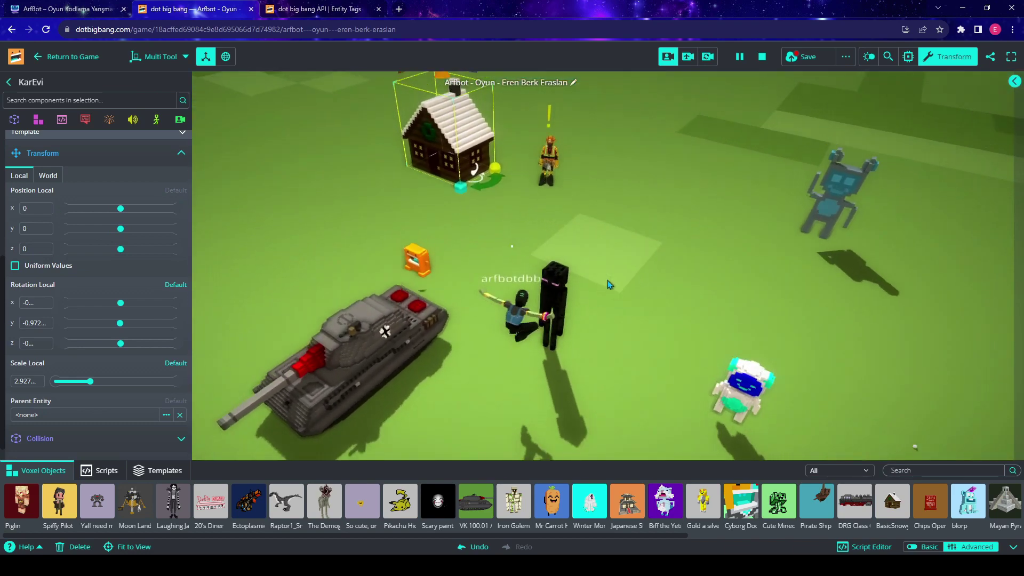
pyautogui.press('w')
pyautogui.moveTo(608, 280); pyautogui.dragTo(687, 231, button='right')
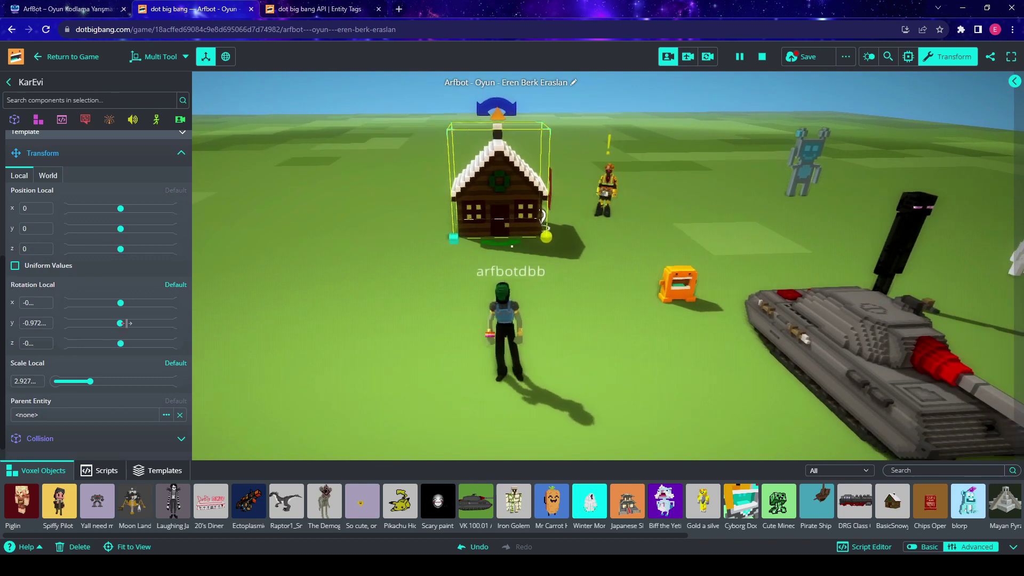
pyautogui.moveTo(126, 323); pyautogui.dragTo(134, 303)
pyautogui.moveTo(120, 344)
pyautogui.mouseDown()
pyautogui.moveTo(103, 343)
pyautogui.moveTo(117, 343)
pyautogui.mouseUp()
pyautogui.press('w')
pyautogui.moveTo(528, 300); pyautogui.dragTo(587, 240, button='right')
pyautogui.moveTo(667, 160); pyautogui.dragTo(635, 125)
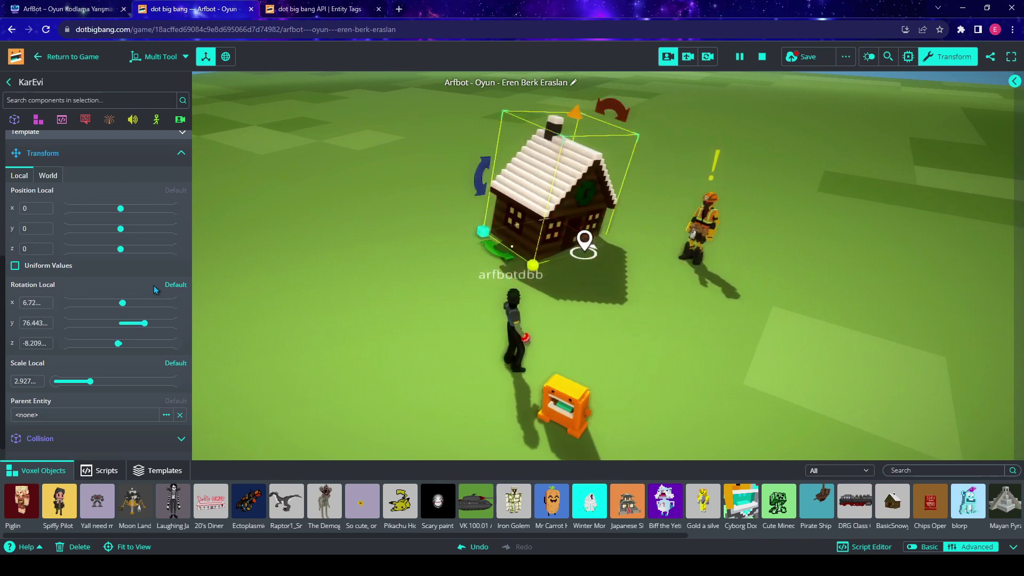
# Reset the house's local rotation to the default and enlarge its local scale to 4.8.
pyautogui.click(175, 284)
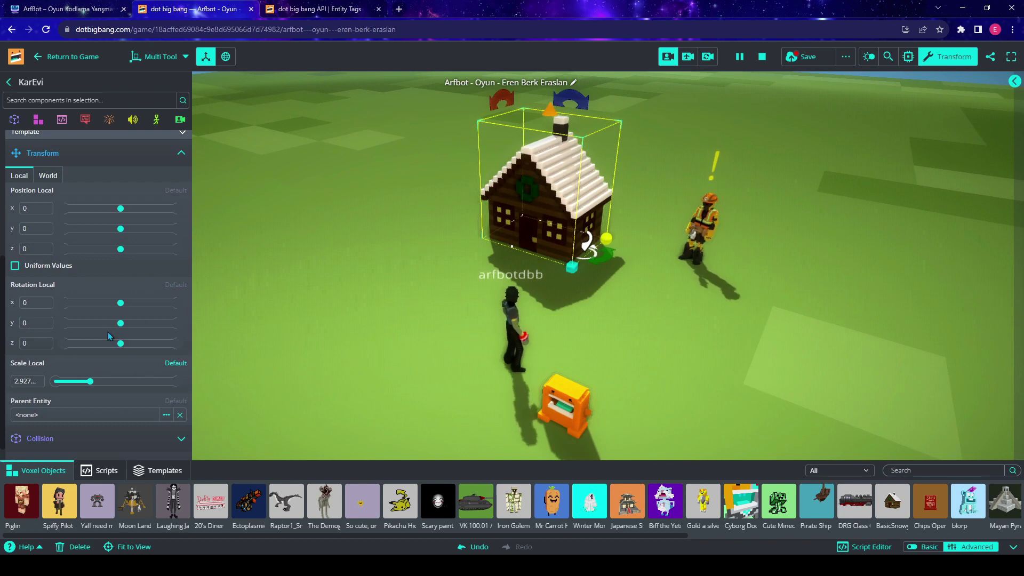
pyautogui.scroll(-1, 115, 389)
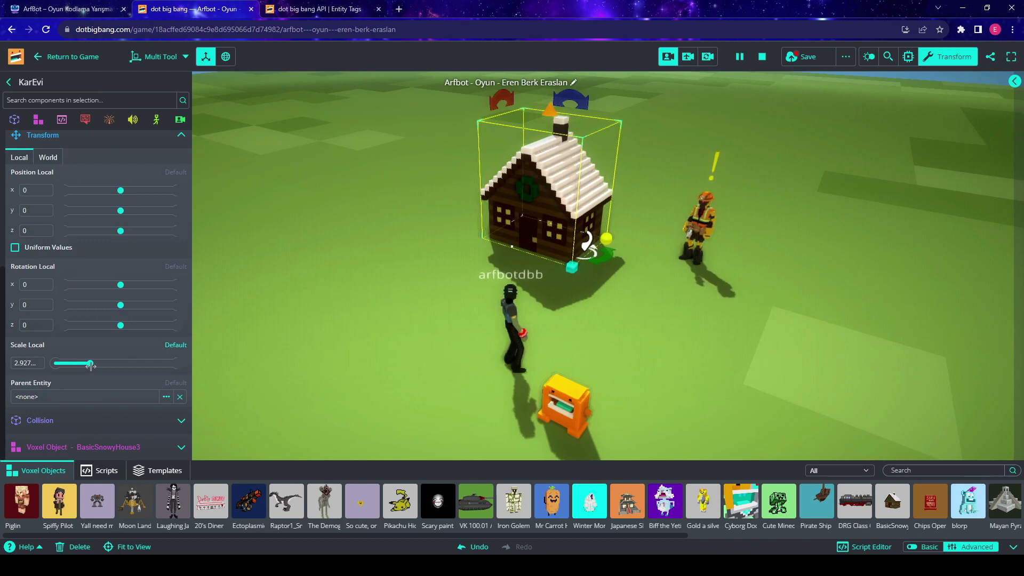
pyautogui.moveTo(90, 363); pyautogui.dragTo(113, 362)
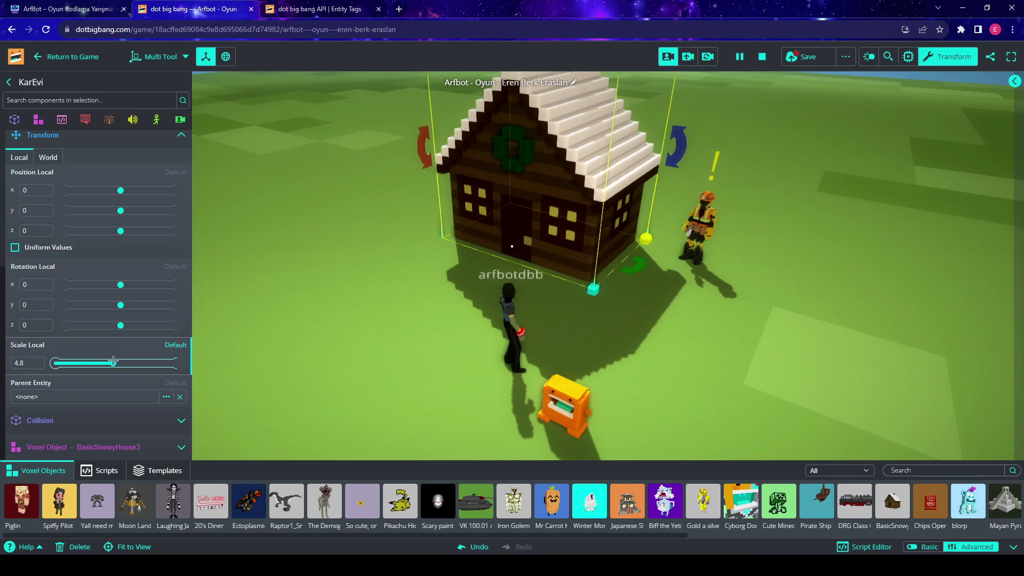
# Show the house's collision settings and examine how its voxel object collider fits by walking and jumping around the house.
pyautogui.click(115, 419)
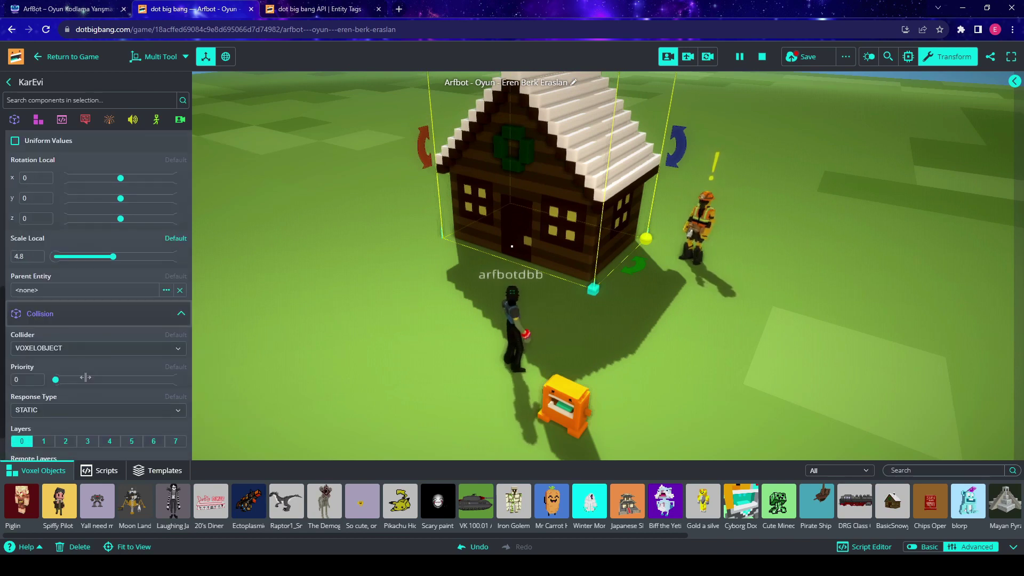
pyautogui.scroll(-1, 59, 309)
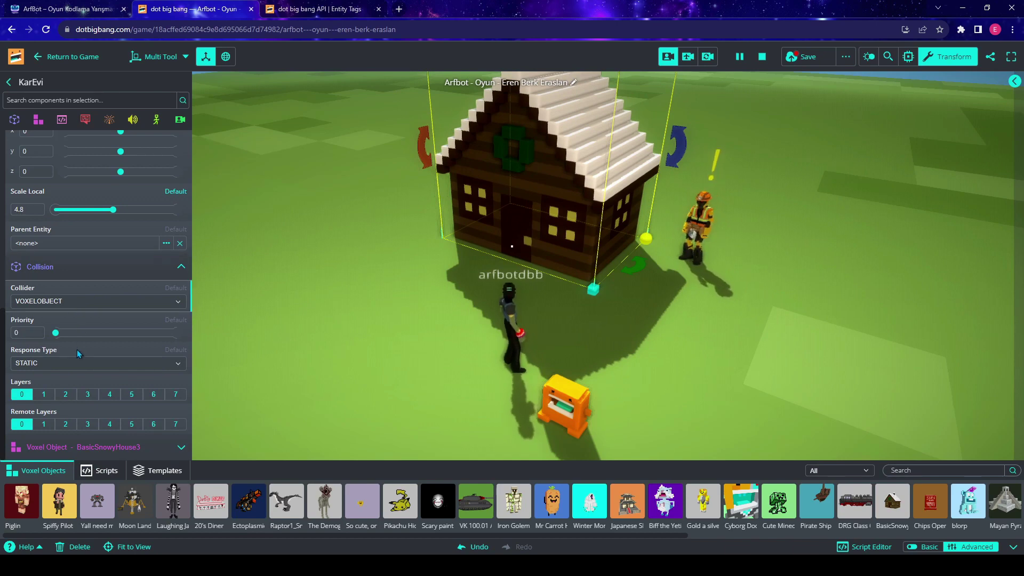
pyautogui.moveTo(652, 307); pyautogui.dragTo(544, 104, button='right')
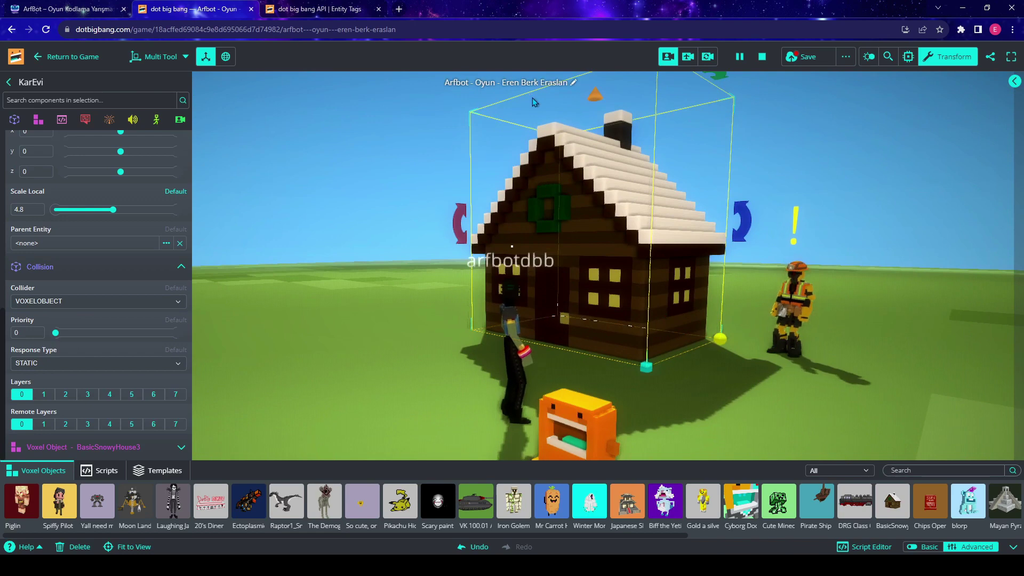
pyautogui.moveTo(560, 245); pyautogui.dragTo(696, 111, button='right')
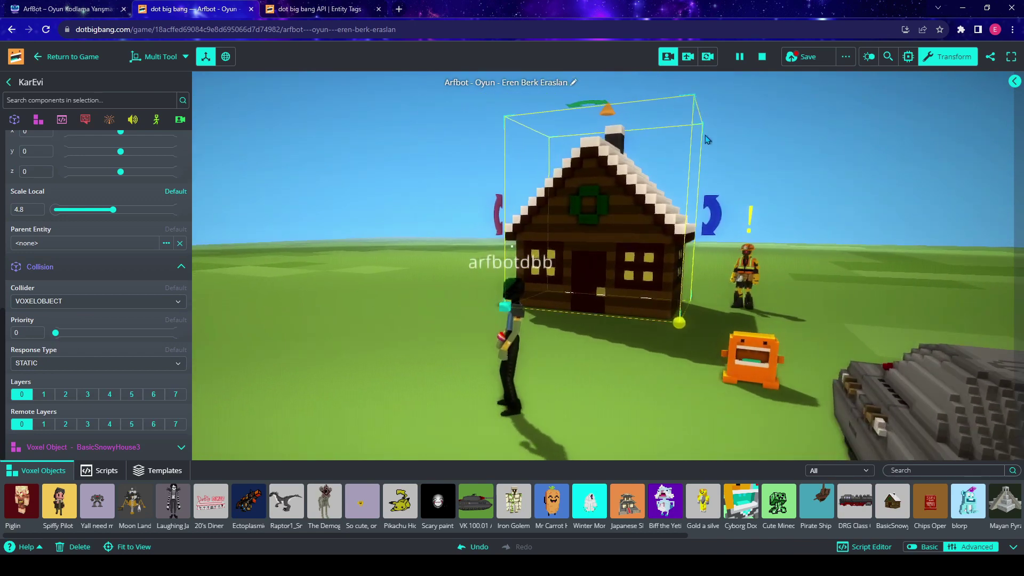
pyautogui.moveTo(762, 228); pyautogui.dragTo(624, 249, button='right')
pyautogui.press('s')
pyautogui.press('d')
pyautogui.press('w')
pyautogui.press('a')
pyautogui.press('a')
pyautogui.press('a')
pyautogui.press('space')
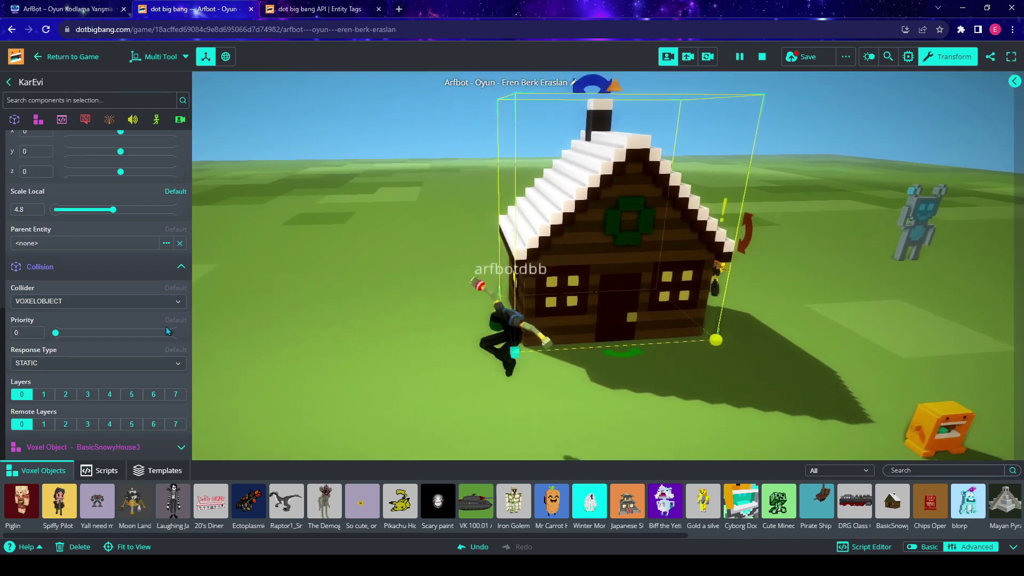
# Switch the house's collider to BOX and view the box volume around the house.
pyautogui.click(129, 322)
pyautogui.press('s')
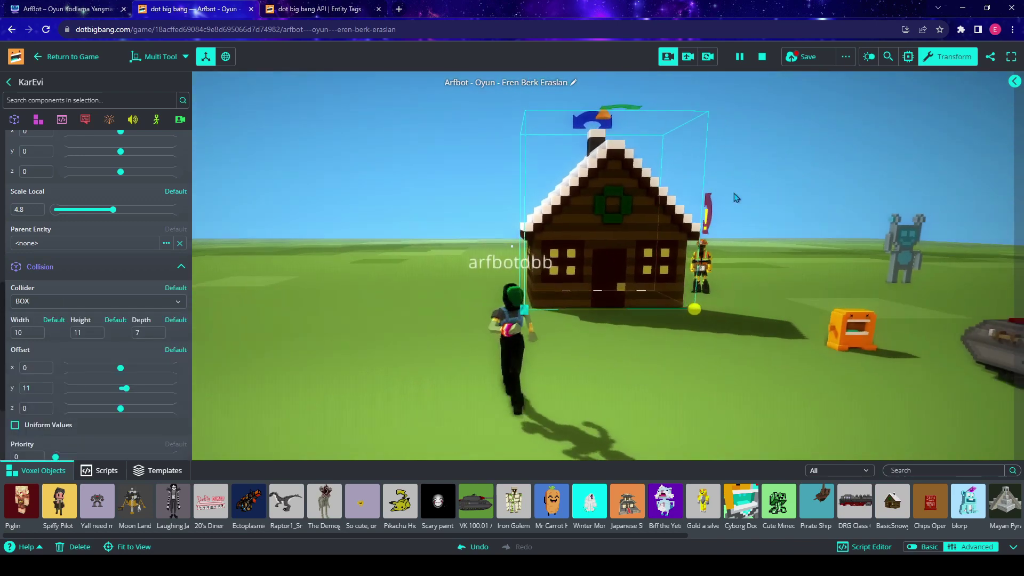
pyautogui.press('space')
pyautogui.press('d')
# Change the house's collider to SPHERE and walk the character up to the front of the house.
pyautogui.click(146, 302)
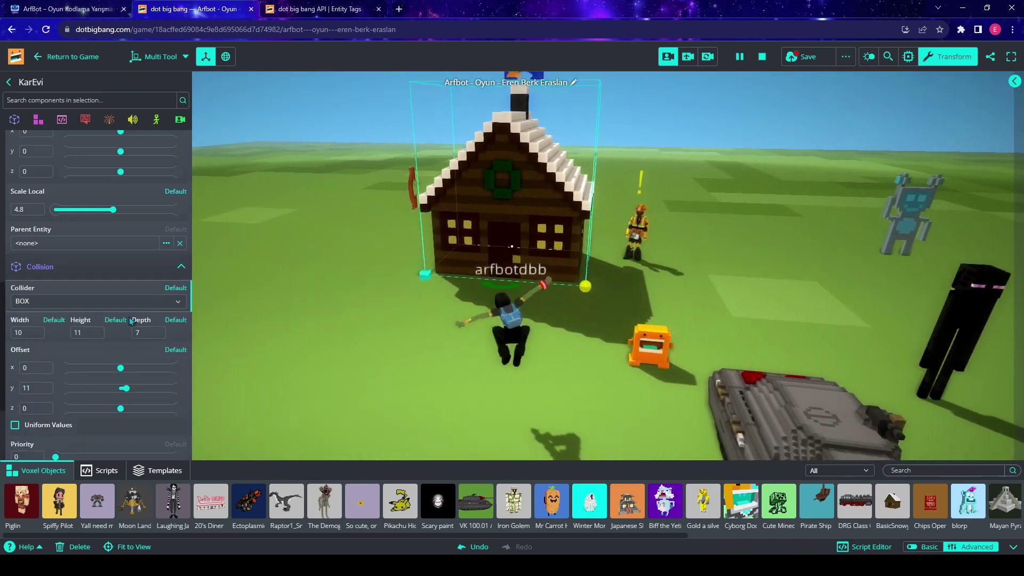
pyautogui.click(120, 329)
pyautogui.press('w')
pyautogui.moveTo(373, 182); pyautogui.dragTo(446, 119, button='right')
pyautogui.press('w')
pyautogui.press('a')
pyautogui.press('w')
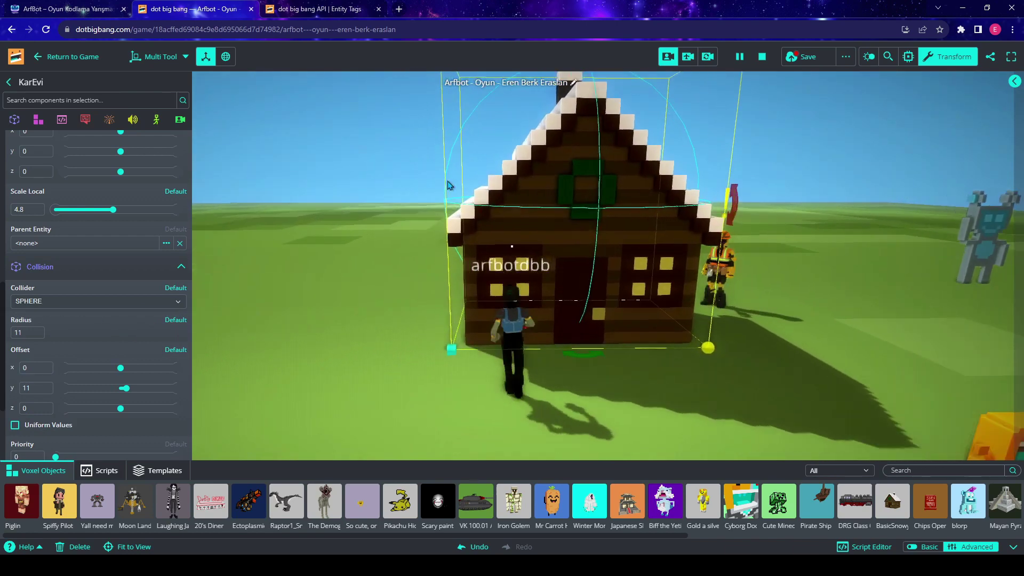
# Test the sphere collider by walking the character against the house's front corner and examining its coverage from above.
pyautogui.press('a')
pyautogui.press('d')
pyautogui.press('w')
pyautogui.press('a')
pyautogui.moveTo(561, 375); pyautogui.dragTo(671, 362, button='right')
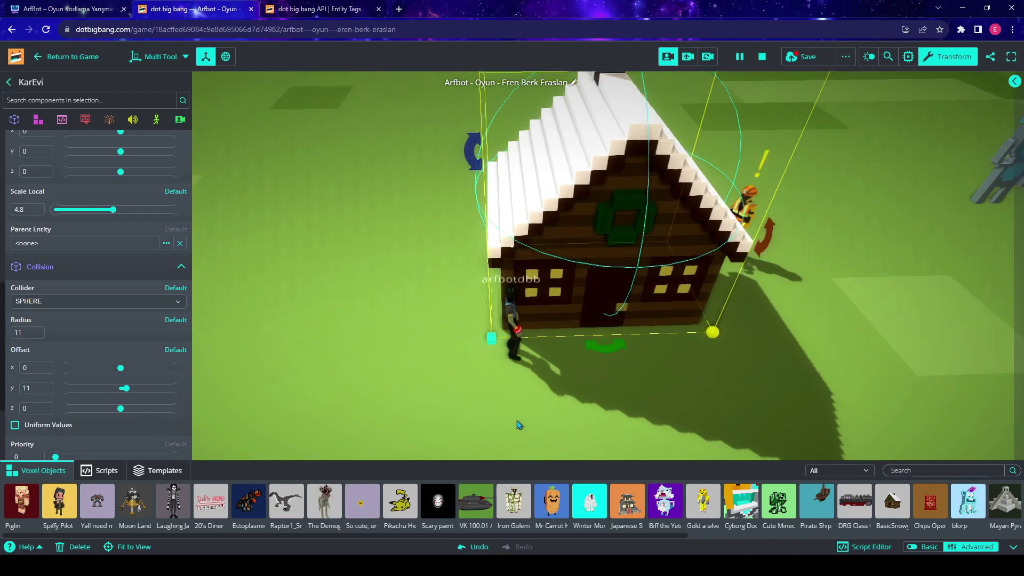
pyautogui.press('s')
pyautogui.press('d')
pyautogui.press('a')
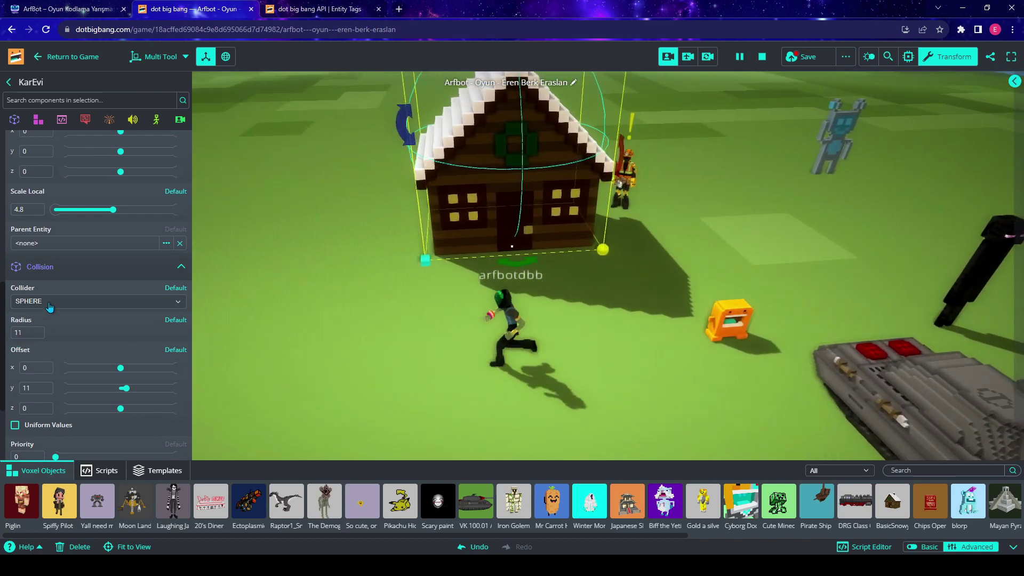
# Set the sphere collider's radius to 20.
pyautogui.click(30, 333)
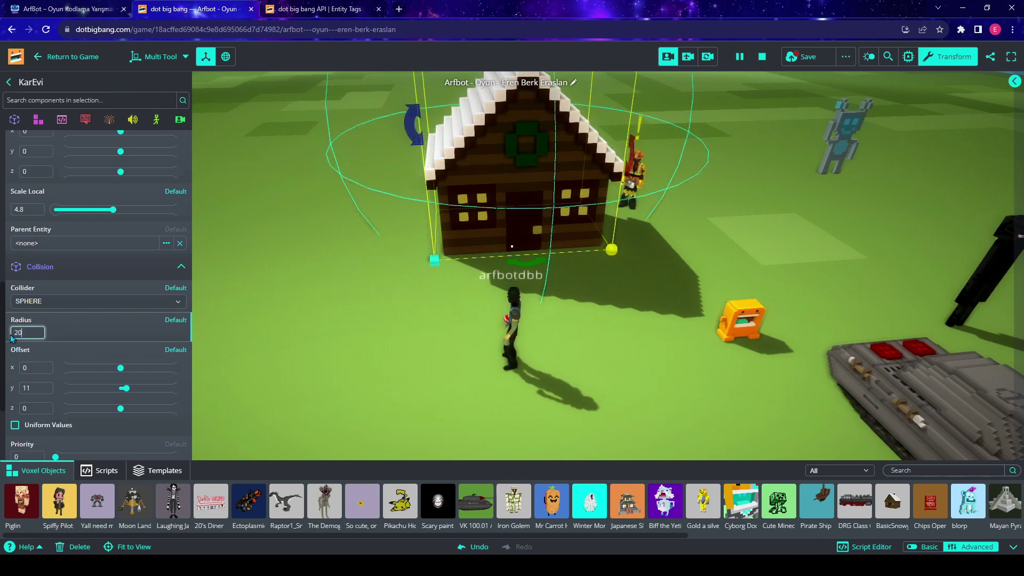
pyautogui.moveTo(429, 367); pyautogui.dragTo(539, 365)
pyautogui.press('s')
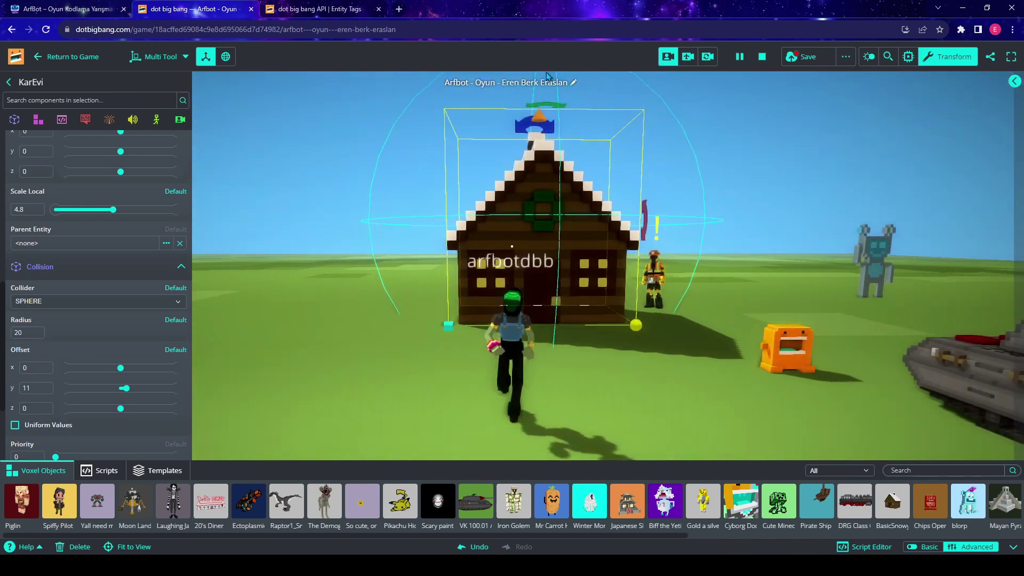
# Test the enlarged sphere collider by walking and jumping against it, and look over the remaining collision settings.
pyautogui.moveTo(657, 133); pyautogui.dragTo(584, 325)
pyautogui.press('w')
pyautogui.press('w')
pyautogui.press('w')
pyautogui.press('d')
pyautogui.press('space')
pyautogui.scroll(-2, 64, 398)
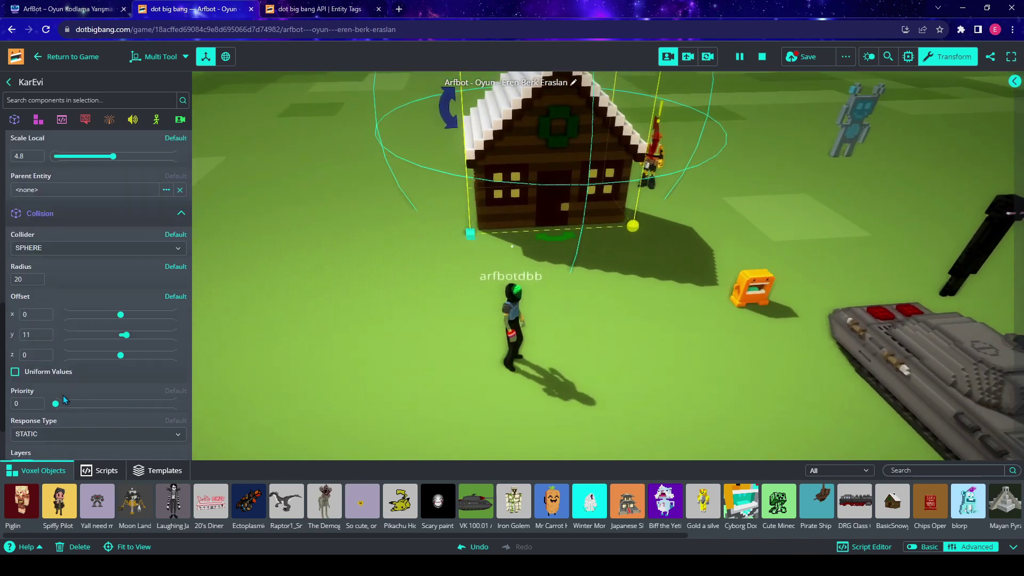
pyautogui.scroll(2, 140, 386)
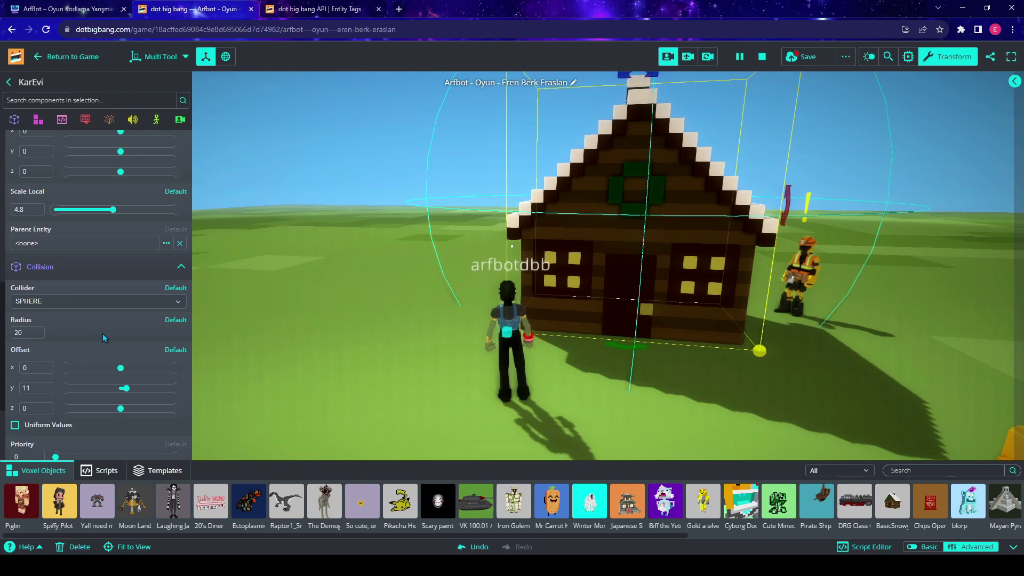
# Reset the house's sphere radius and collider to their defaults and set its collision response type to DYNAMIC.
pyautogui.click(173, 320)
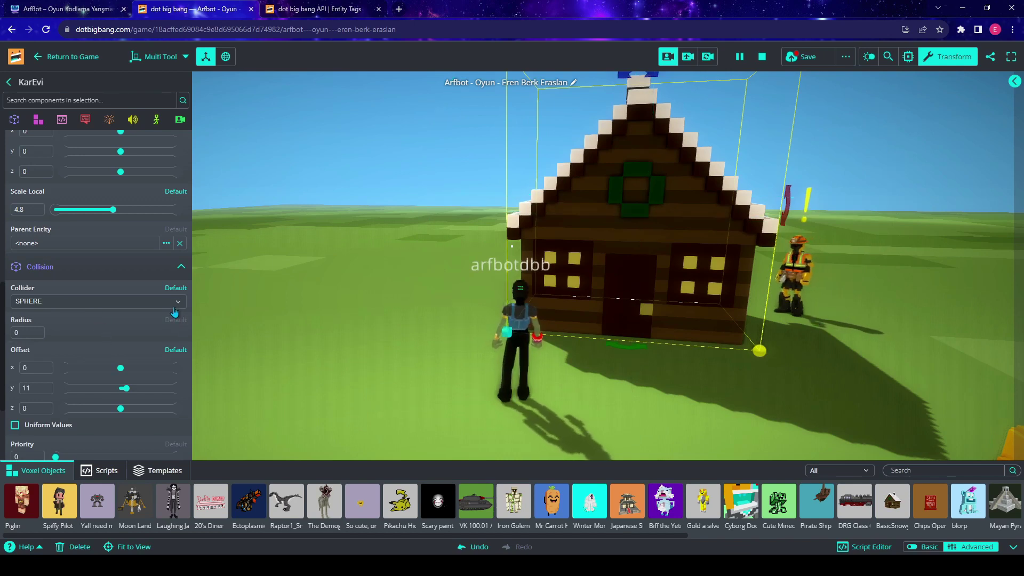
pyautogui.click(176, 289)
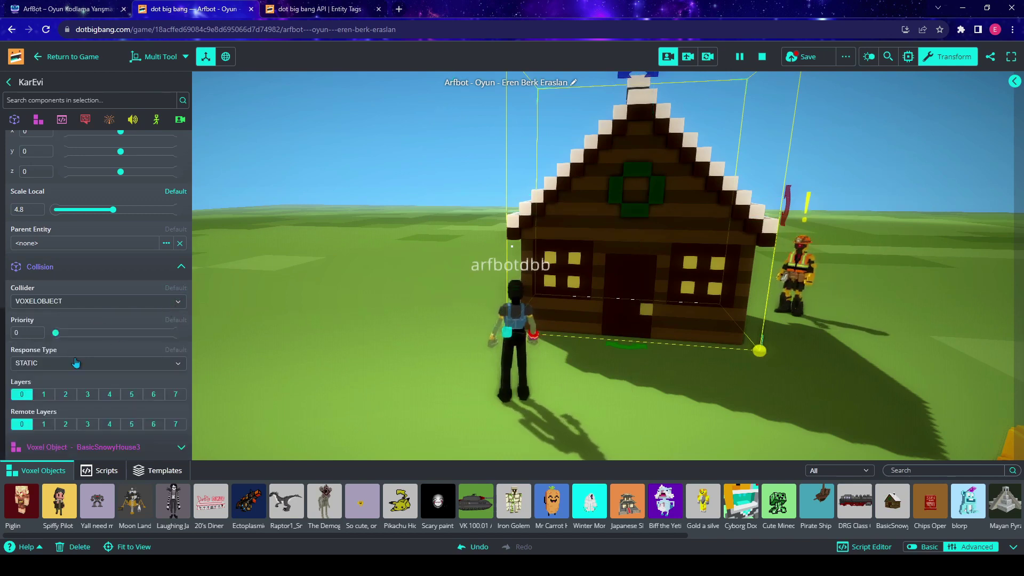
pyautogui.click(49, 388)
pyautogui.press('w')
pyautogui.press('d')
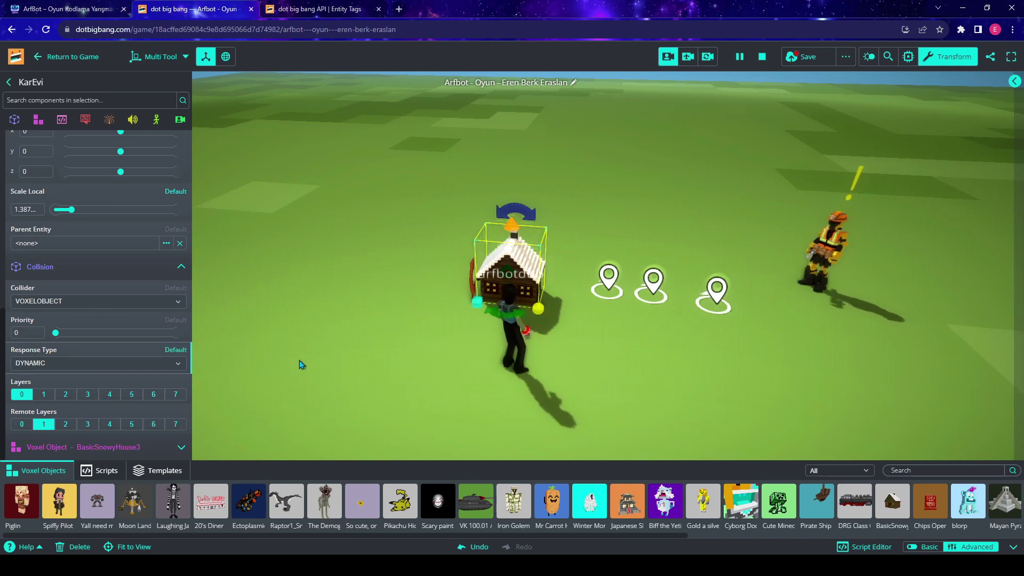
# Restart the game and walk the character up to the small house.
pyautogui.click(767, 57)
pyautogui.click(747, 60)
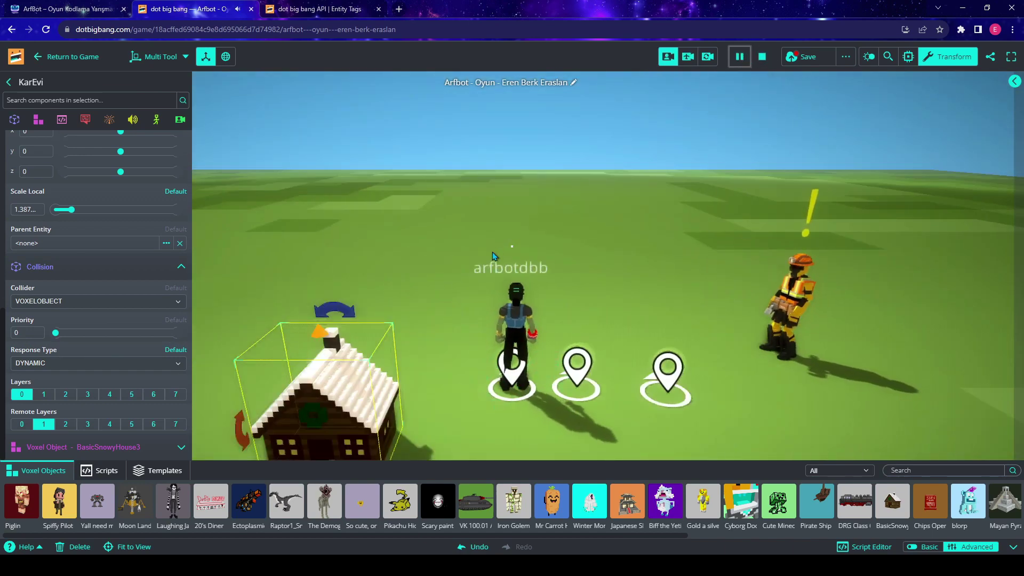
pyautogui.moveTo(492, 252); pyautogui.dragTo(407, 295, button='right')
pyautogui.press('s')
pyautogui.press('a')
pyautogui.press('a')
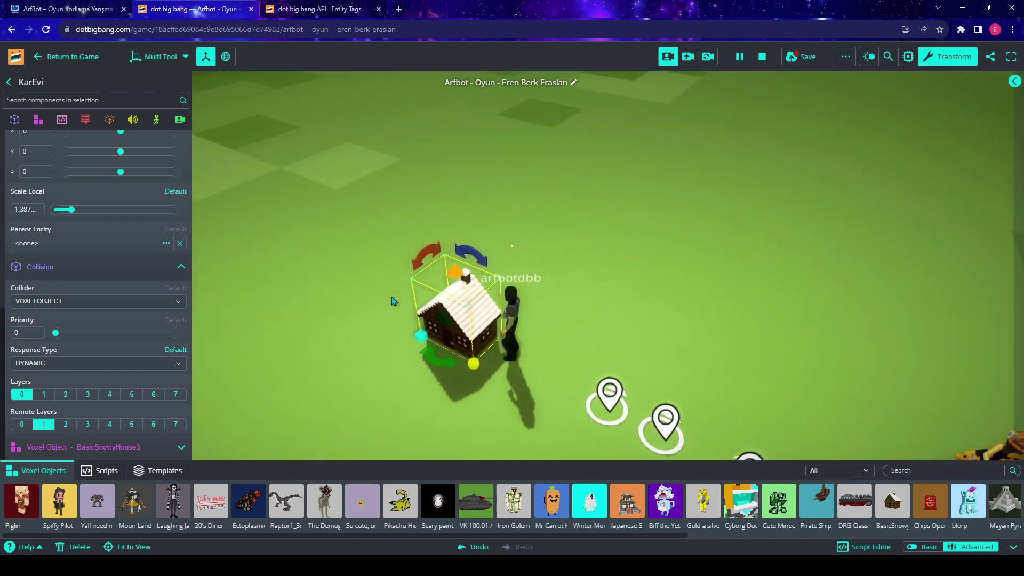
# Enlarge the house to a local scale of about 5.22 and walk the character to its front.
pyautogui.press('s')
pyautogui.moveTo(485, 282); pyautogui.dragTo(625, 405)
pyautogui.press('w')
pyautogui.press('a')
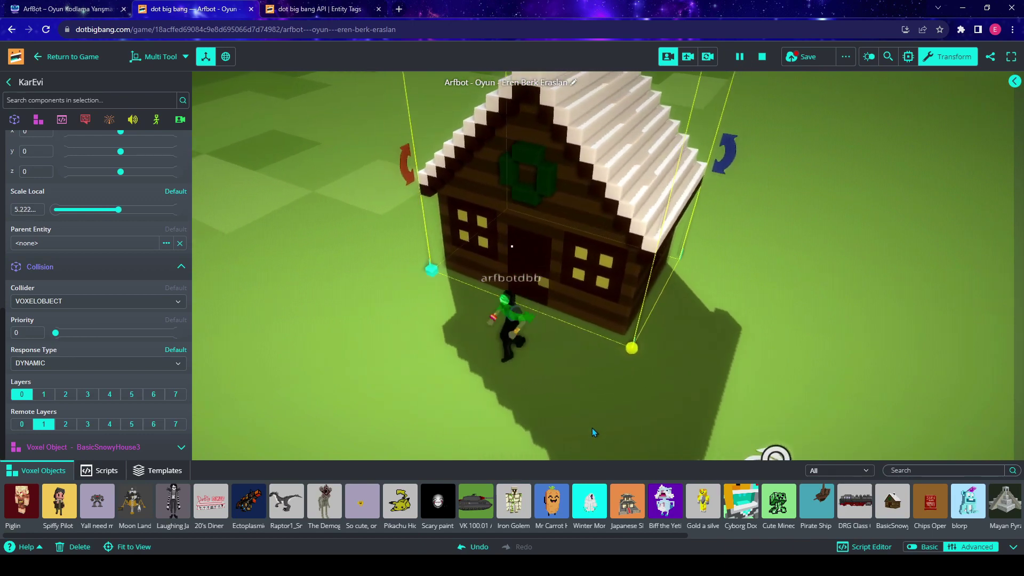
# Test the DYNAMIC collision by walking the character around the house and against its walls.
pyautogui.press('d')
pyautogui.moveTo(690, 354); pyautogui.dragTo(414, 332, button='right')
pyautogui.press('w')
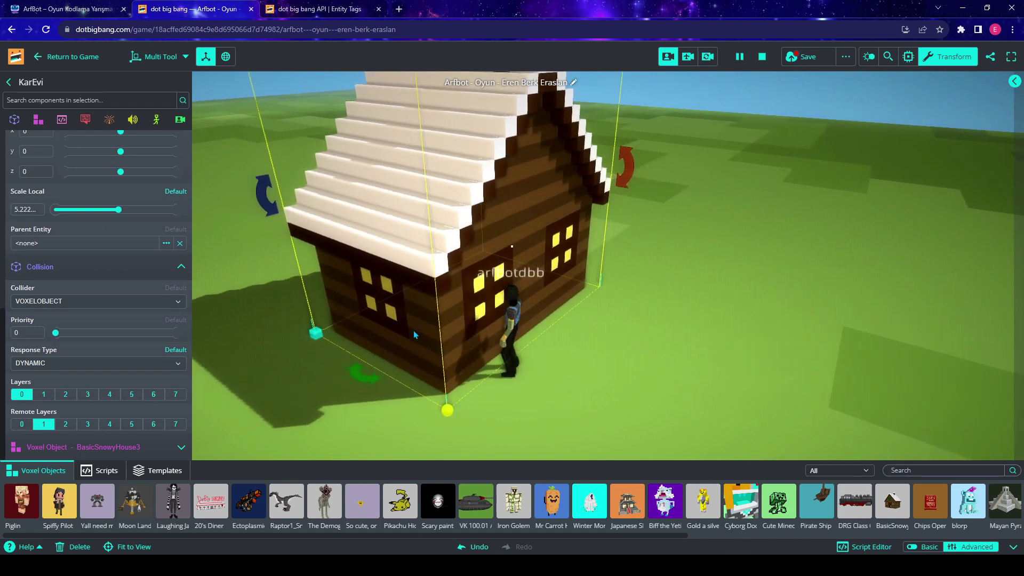
pyautogui.press('d')
pyautogui.moveTo(413, 335); pyautogui.dragTo(93, 358, button='right')
pyautogui.press('a')
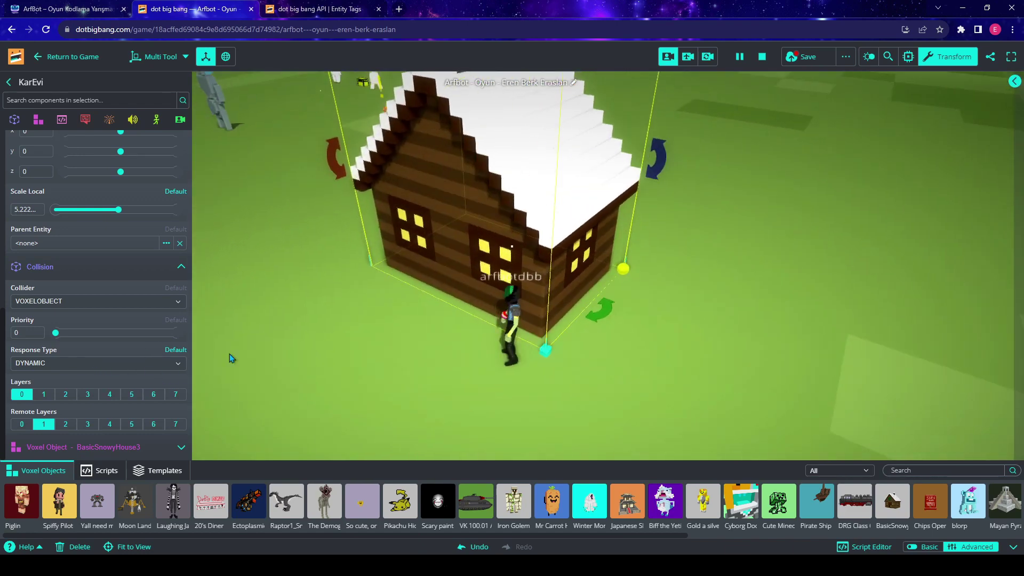
pyautogui.press('d')
pyautogui.moveTo(636, 335); pyautogui.dragTo(356, 297, button='right')
pyautogui.press('d')
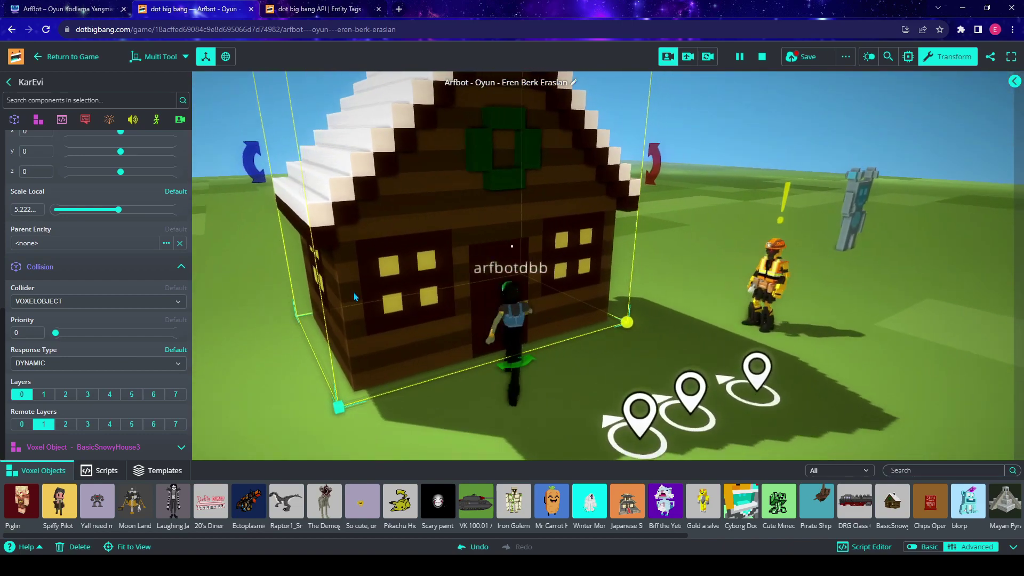
# Switch the house's response type to STATIC and test it by walking the character against the front wall.
pyautogui.press('space')
pyautogui.press('s')
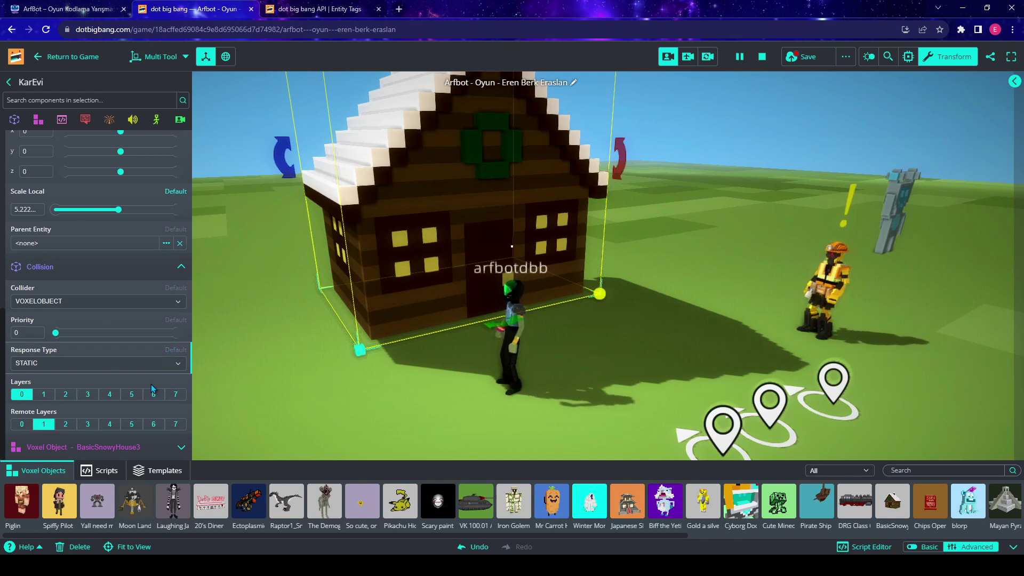
pyautogui.press('a')
pyautogui.press('w')
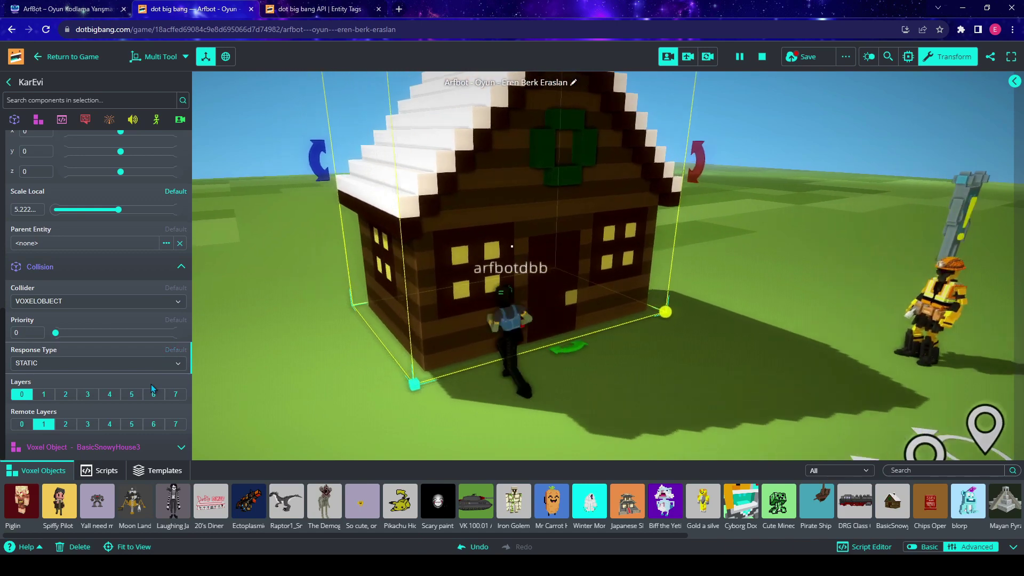
pyautogui.press('d')
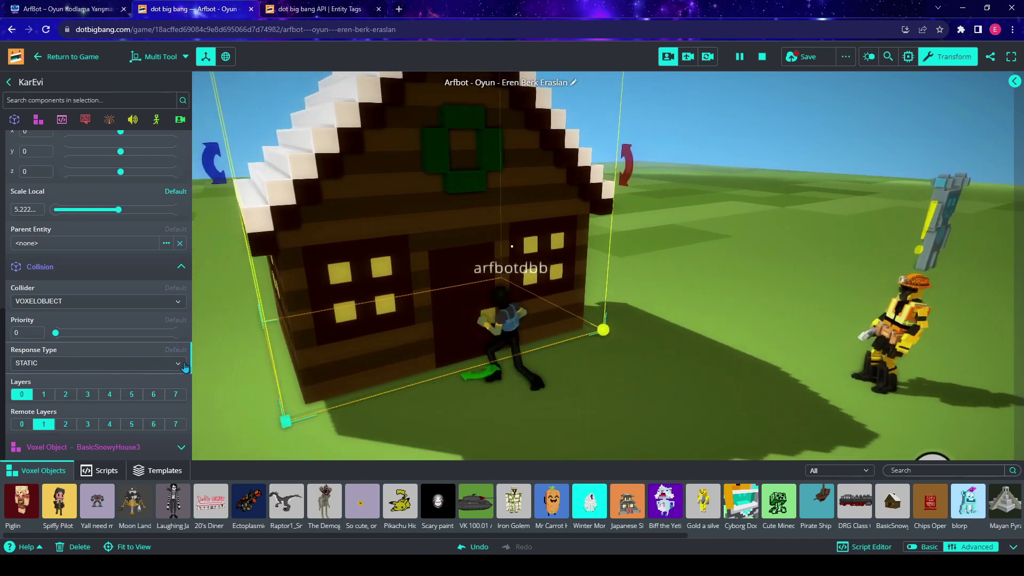
# Set the house's response type back to DYNAMIC and walk the character away to the waypoint markers.
pyautogui.click(161, 388)
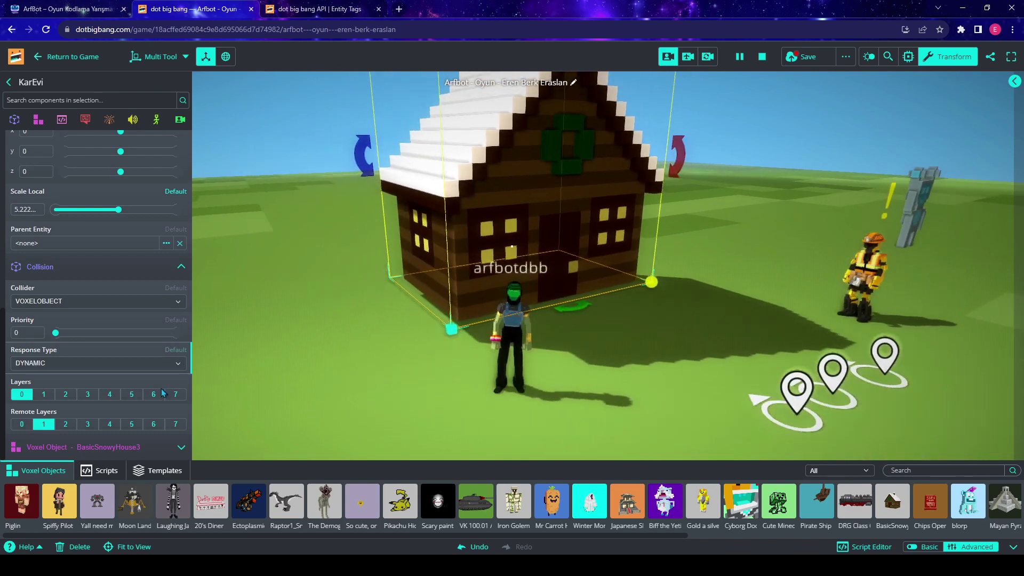
pyautogui.press('w')
pyautogui.press('d')
pyautogui.press('s')
pyautogui.moveTo(747, 366); pyautogui.dragTo(659, 356, button='right')
pyautogui.press('a')
pyautogui.press('d')
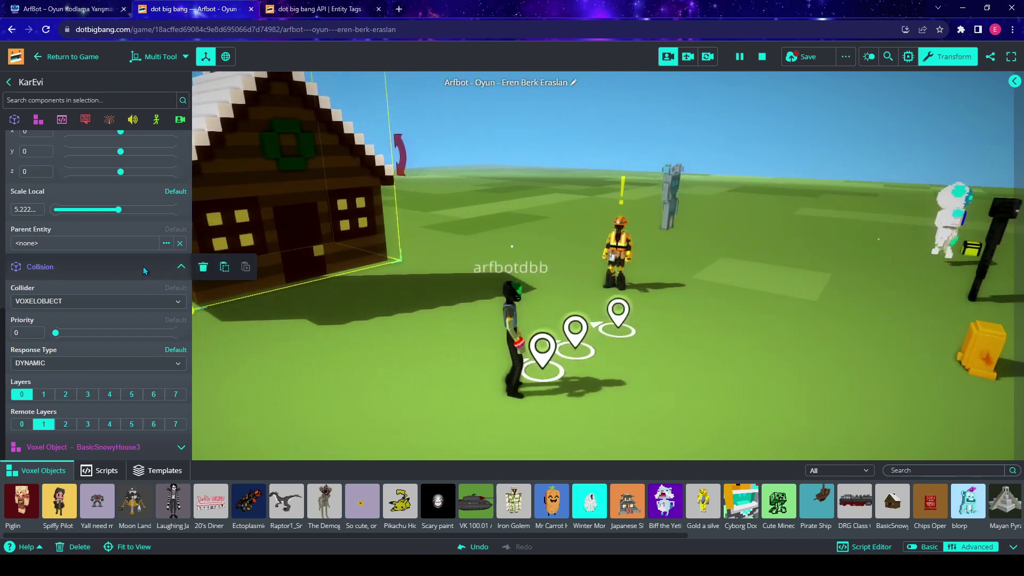
# Collapse the Collision settings and expand the BasicSnowyHouse3 voxel object settings.
pyautogui.click(143, 267)
pyautogui.click(146, 453)
pyautogui.scroll(-3, 141, 389)
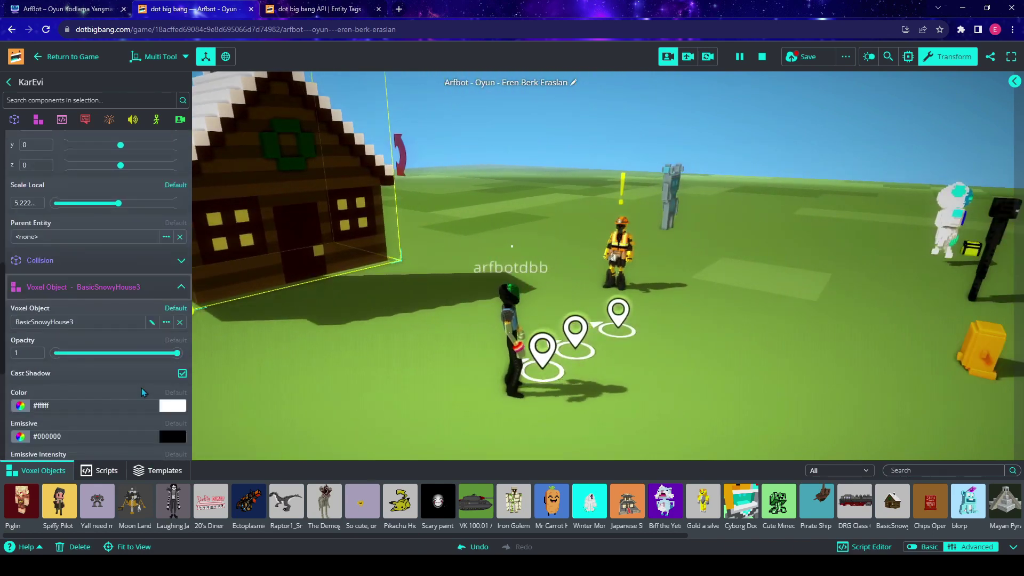
pyautogui.moveTo(16, 291)
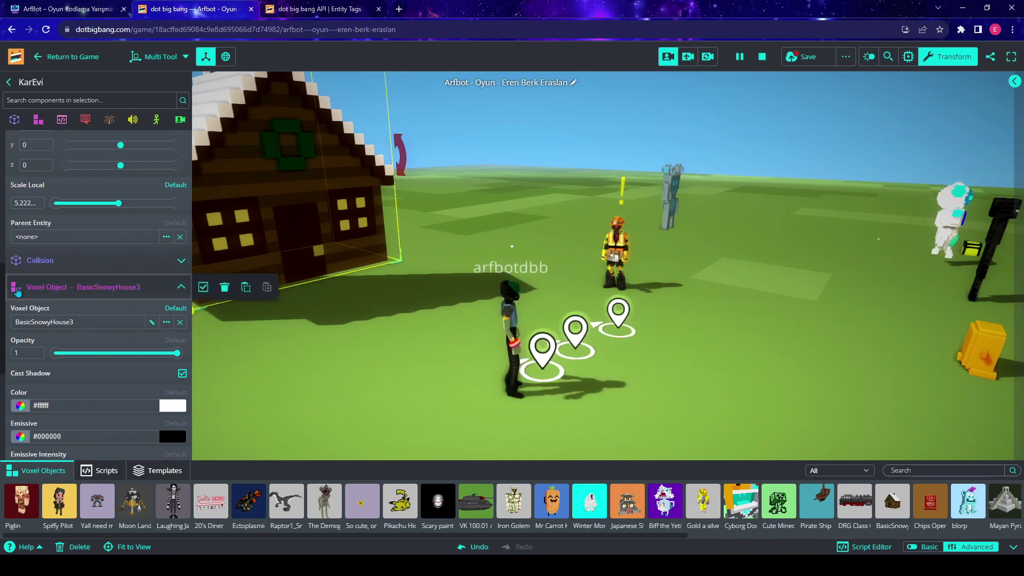
pyautogui.scroll(-1, 17, 291)
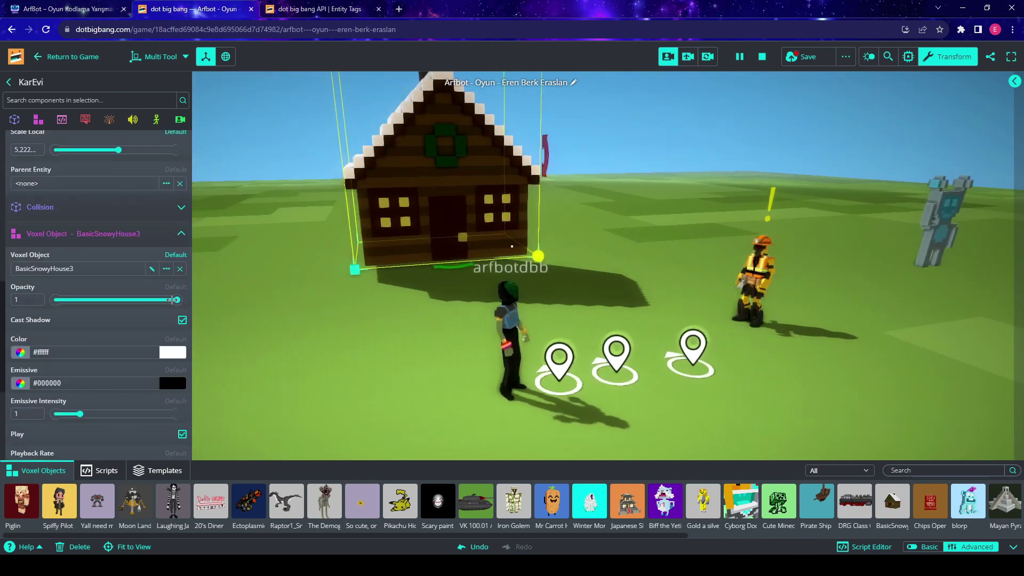
# Set the house's opacity to 0 and test the transparent house by walking and jumping around it.
pyautogui.moveTo(177, 300); pyautogui.dragTo(51, 303)
pyautogui.press('a')
pyautogui.press('w')
pyautogui.moveTo(450, 335); pyautogui.dragTo(478, 316, button='right')
pyautogui.press('space')
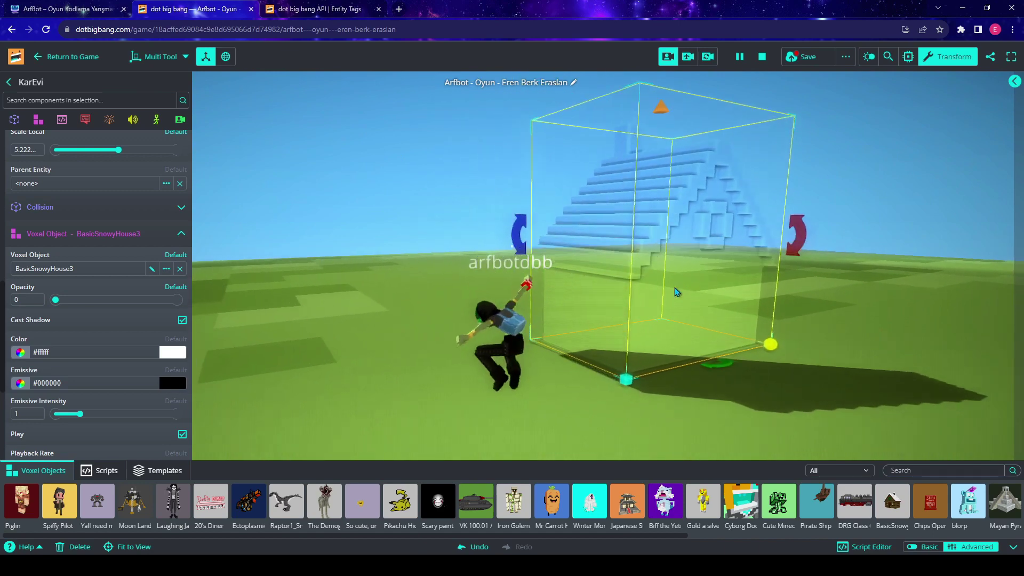
pyautogui.press('d')
pyautogui.moveTo(683, 300); pyautogui.dragTo(644, 361, button='right')
pyautogui.press('d')
pyautogui.press('space')
pyautogui.press('a')
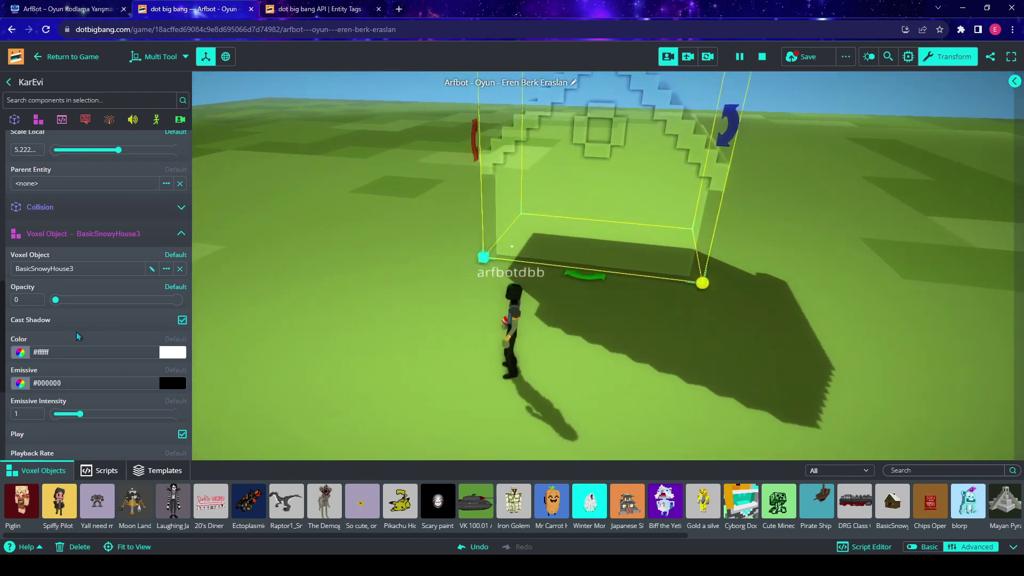
# Turn off shadow casting for the transparent house and walk the character around it.
pyautogui.moveTo(58, 300); pyautogui.dragTo(37, 298)
pyautogui.click(181, 321)
pyautogui.moveTo(598, 342); pyautogui.dragTo(745, 310, button='right')
pyautogui.press('d')
pyautogui.press('space')
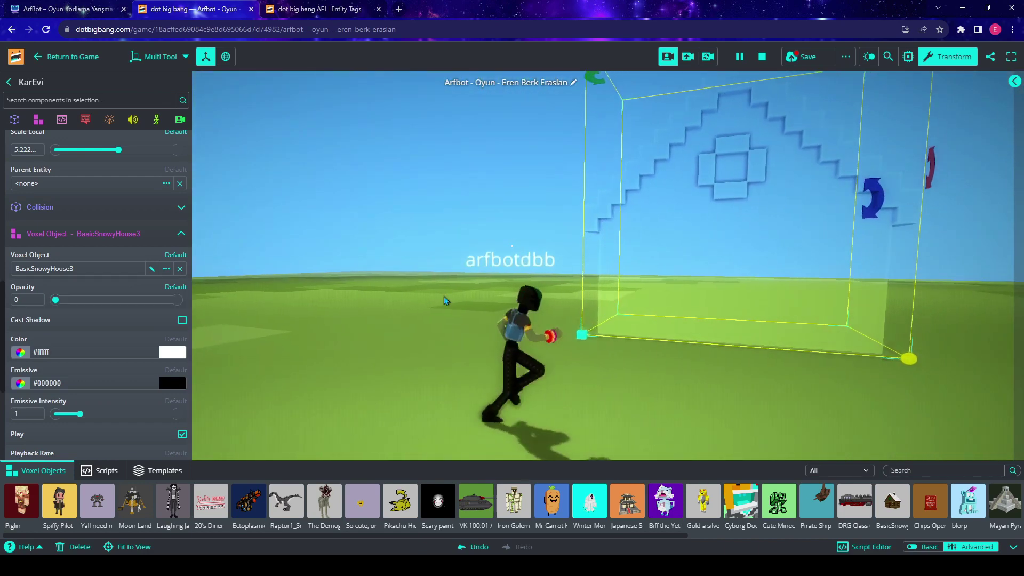
# Restore the house's opacity to 1 and enable its shadow casting again.
pyautogui.moveTo(55, 300); pyautogui.dragTo(173, 300)
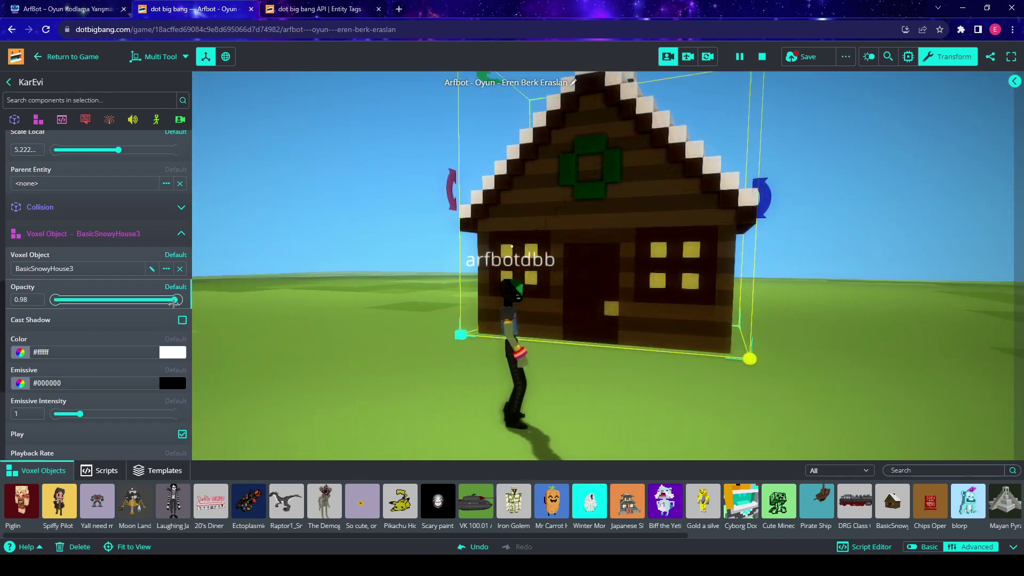
pyautogui.click(182, 321)
pyautogui.click(182, 321)
pyautogui.click(183, 321)
pyautogui.scroll(-1, 140, 323)
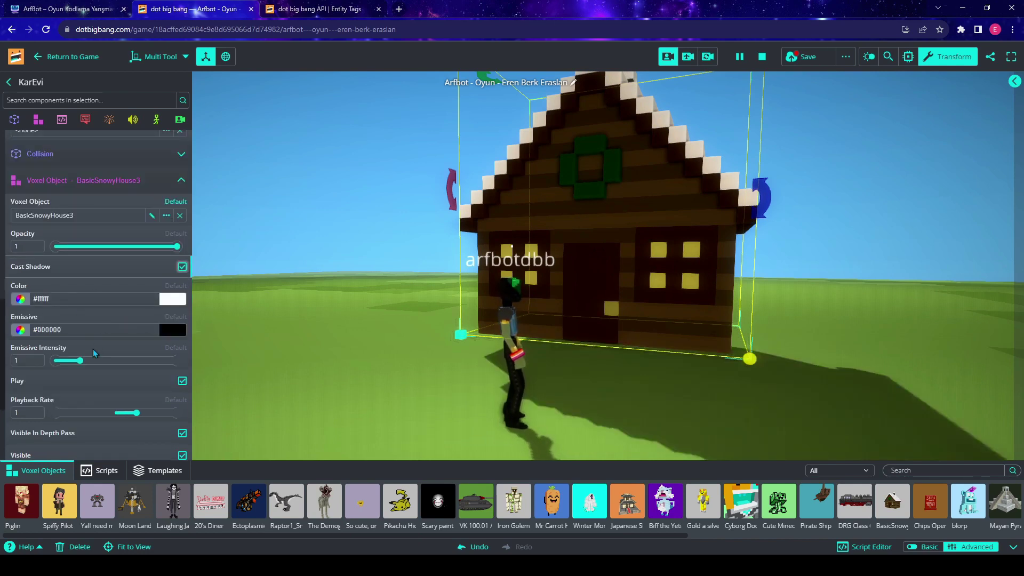
# Try an emissive intensity of 1.2 on the house and reset it to 1.
pyautogui.scroll(-1, 93, 353)
pyautogui.moveTo(80, 307); pyautogui.dragTo(135, 307)
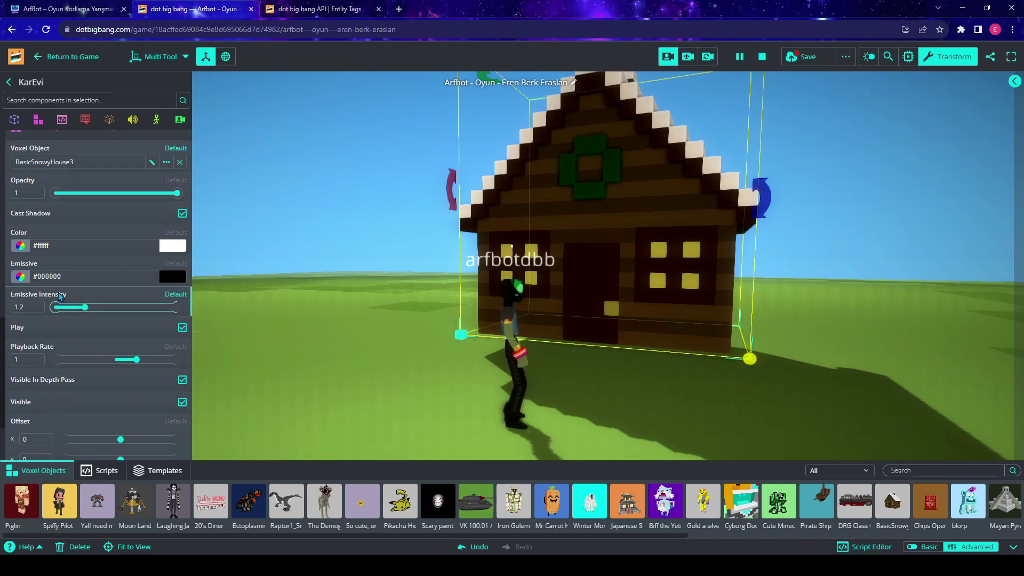
pyautogui.moveTo(466, 357); pyautogui.dragTo(472, 400, button='right')
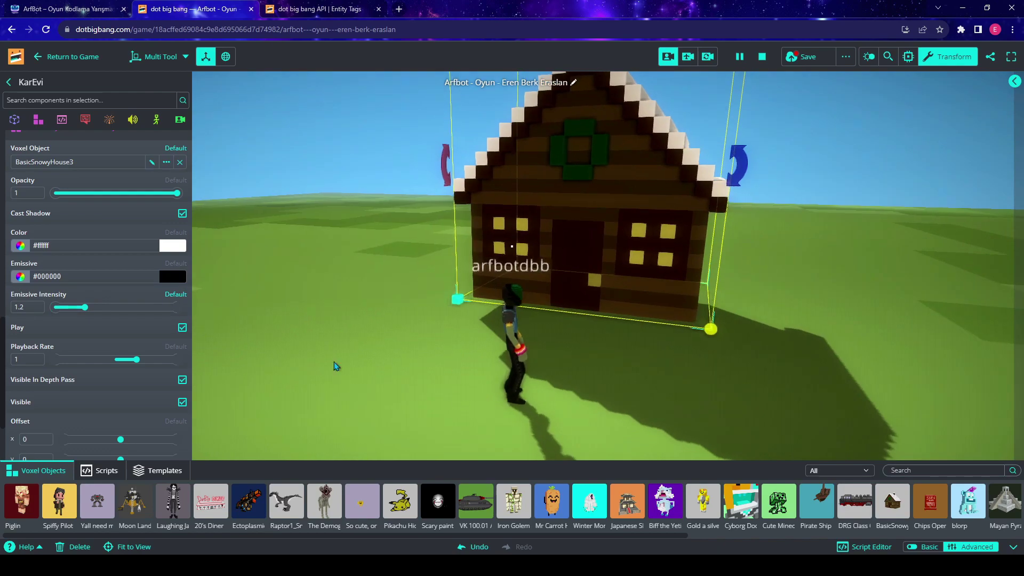
pyautogui.moveTo(255, 283); pyautogui.dragTo(808, 290, button='right')
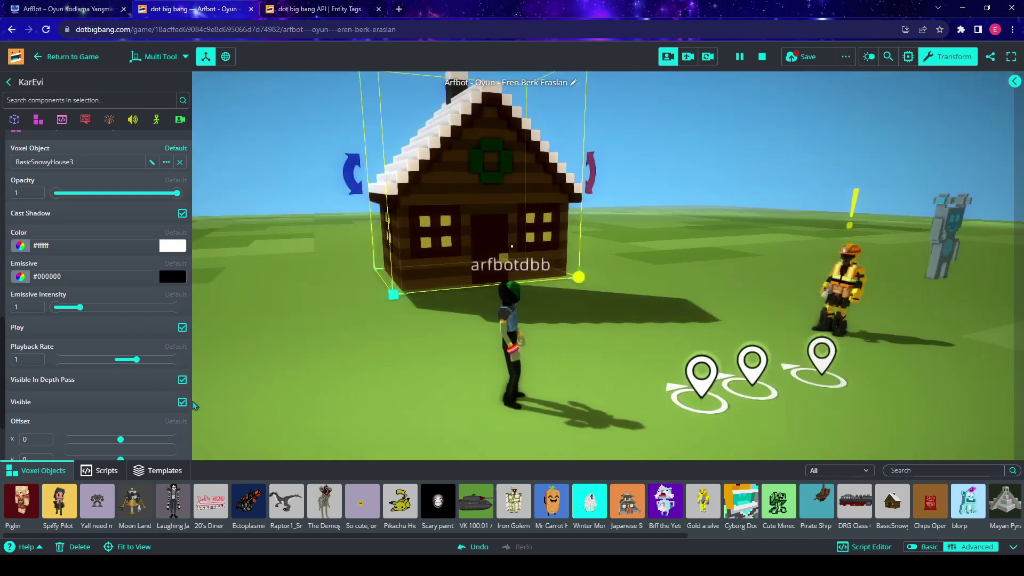
# Turn off the house's Visible option and walk the character against its empty bounding box.
pyautogui.click(183, 404)
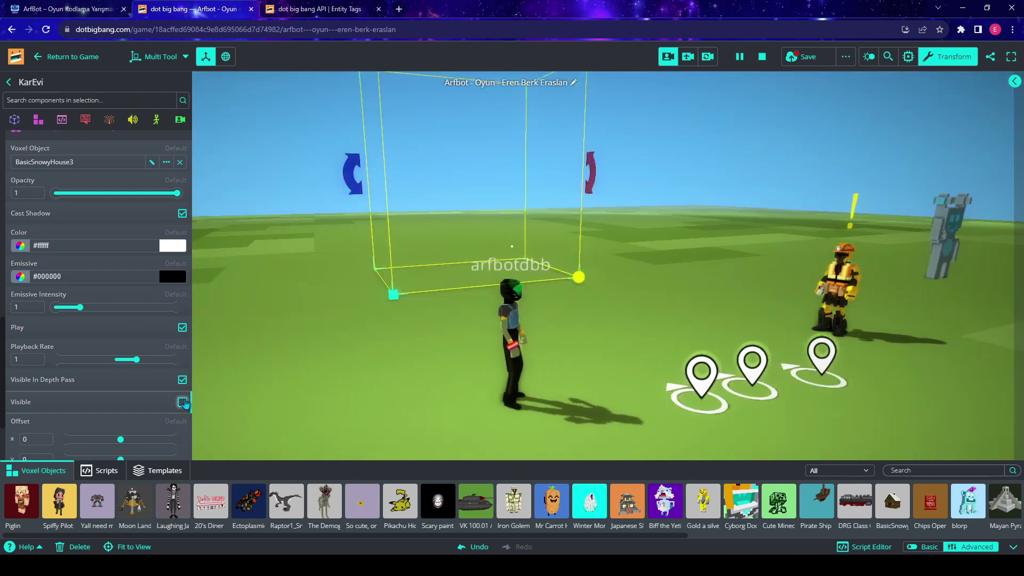
pyautogui.press('w')
pyautogui.press('d')
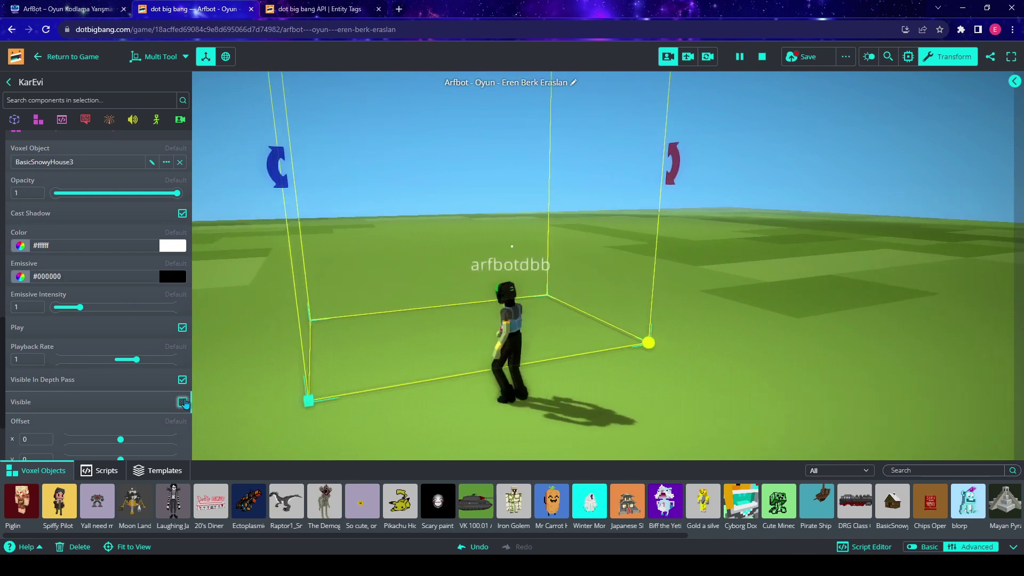
pyautogui.press('s')
pyautogui.press('a')
pyautogui.press('w')
# Make the house visible again and review its collision and voxel object settings.
pyautogui.click(183, 403)
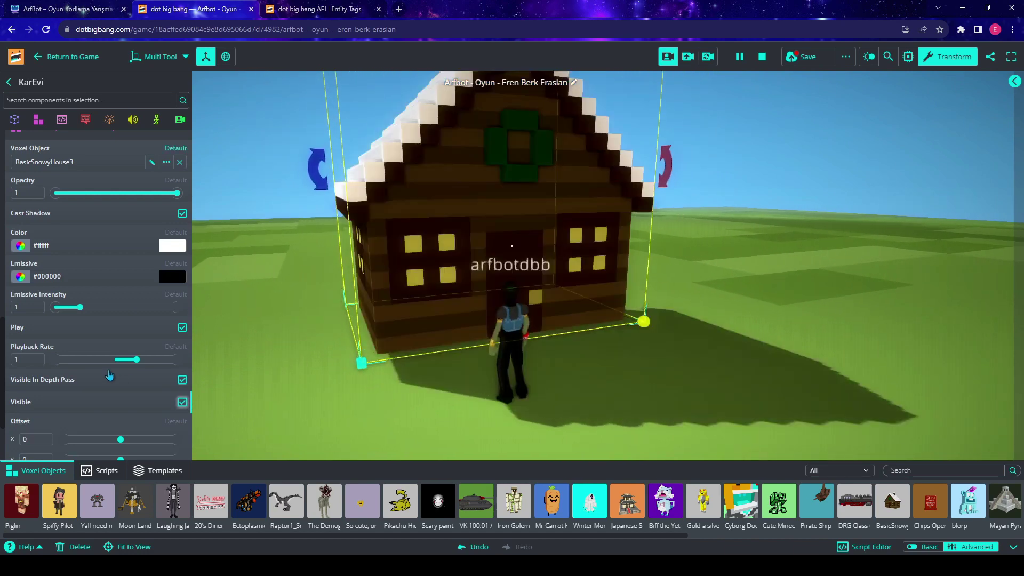
pyautogui.scroll(3, 109, 375)
pyautogui.click(96, 261)
pyautogui.scroll(-1, 93, 288)
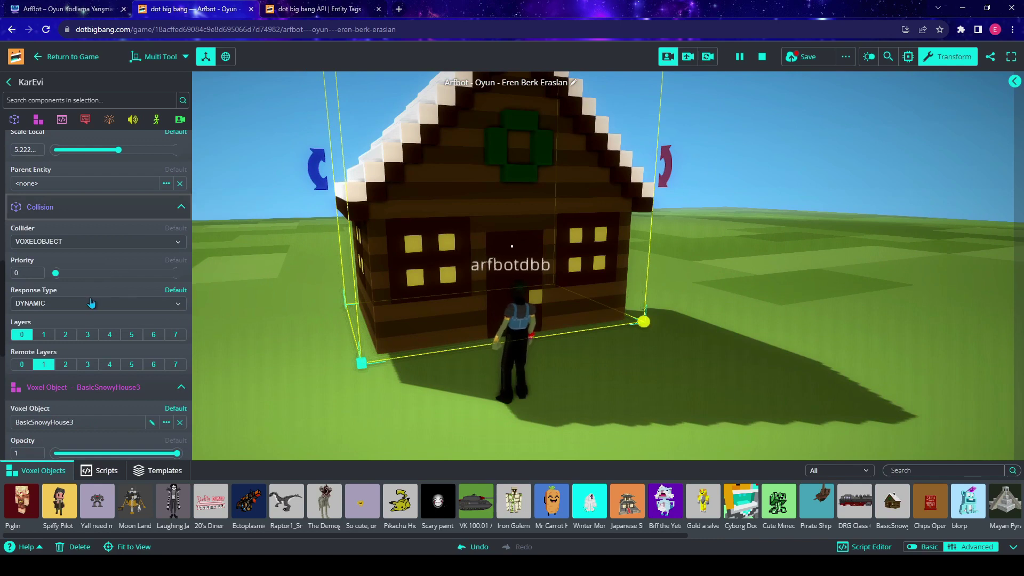
pyautogui.scroll(-6, 85, 333)
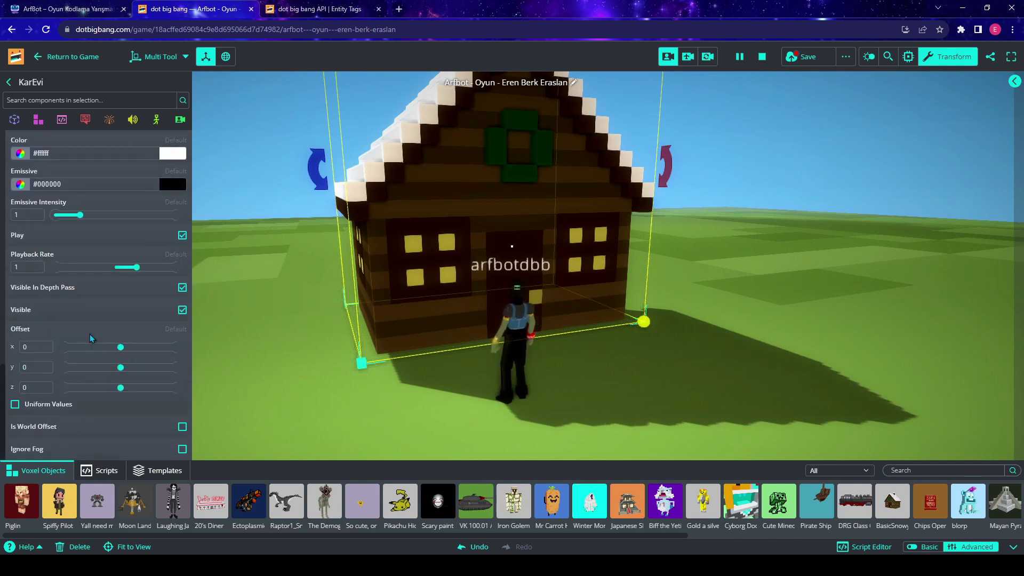
# Hide the house once more, inspect its bounding box from above, and restore its visibility.
pyautogui.click(182, 311)
pyautogui.moveTo(450, 329); pyautogui.dragTo(113, 315, button='right')
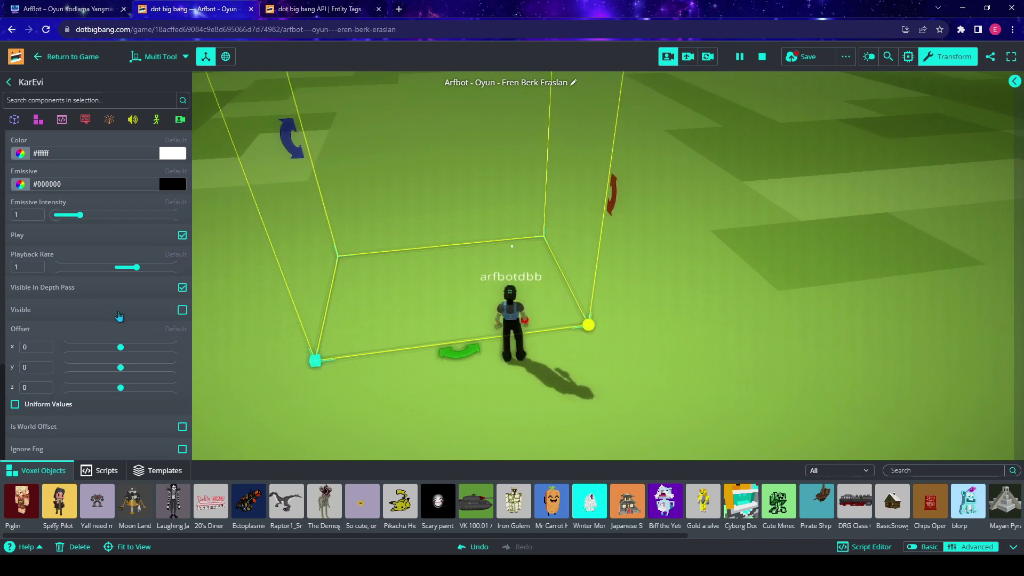
pyautogui.click(182, 310)
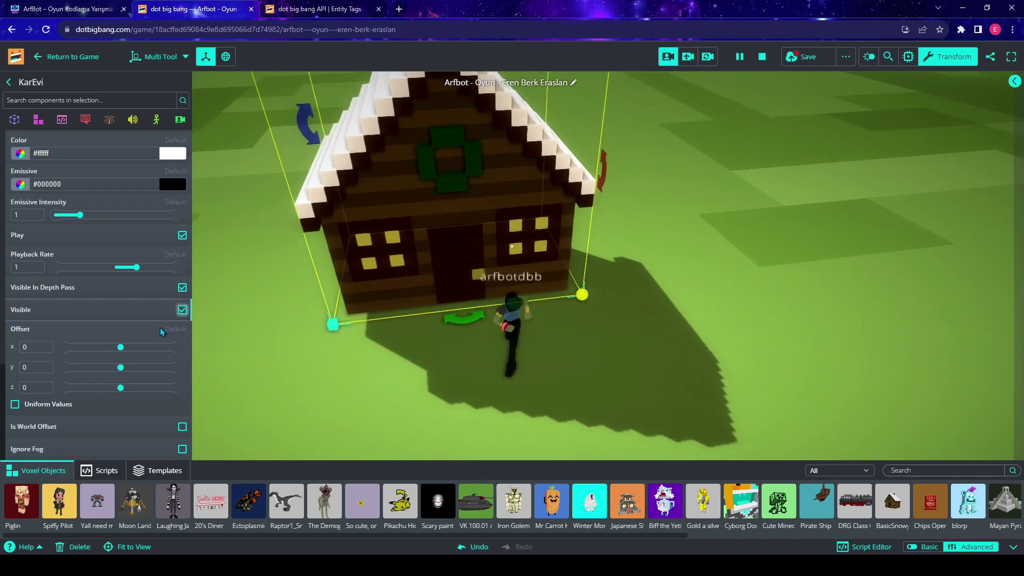
# Set the voxel object's x offset to -8 and check the shifted house by walking and jumping near it.
pyautogui.moveTo(121, 347); pyautogui.dragTo(75, 349)
pyautogui.press('a')
pyautogui.moveTo(619, 356); pyautogui.dragTo(736, 324, button='right')
pyautogui.press('w')
pyautogui.press('a')
pyautogui.press('w')
pyautogui.press('space')
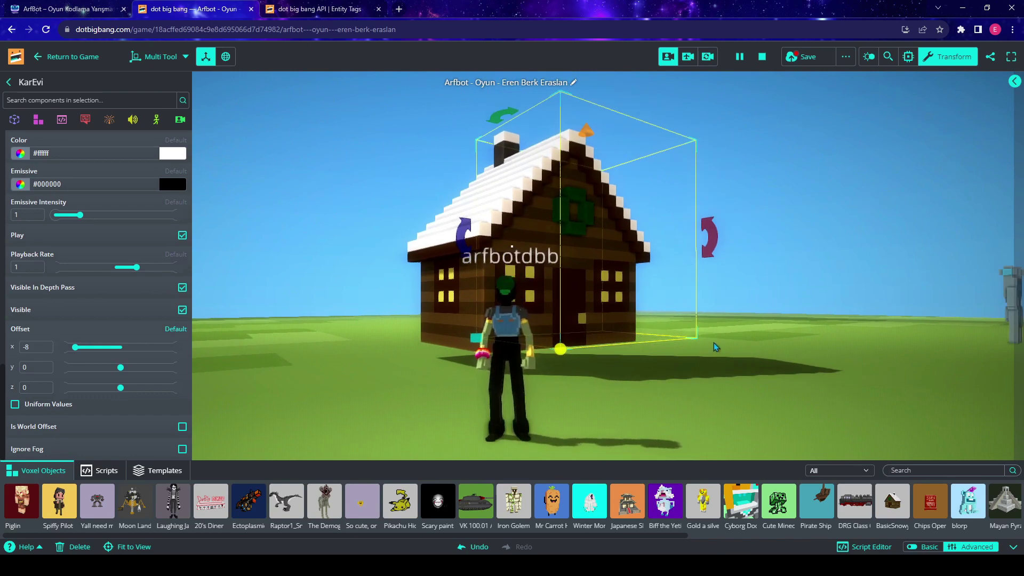
# Set the house voxel object's y offset to -6.
pyautogui.moveTo(714, 339); pyautogui.dragTo(710, 370, button='right')
pyautogui.moveTo(642, 299); pyautogui.dragTo(639, 377, button='right')
pyautogui.press('w')
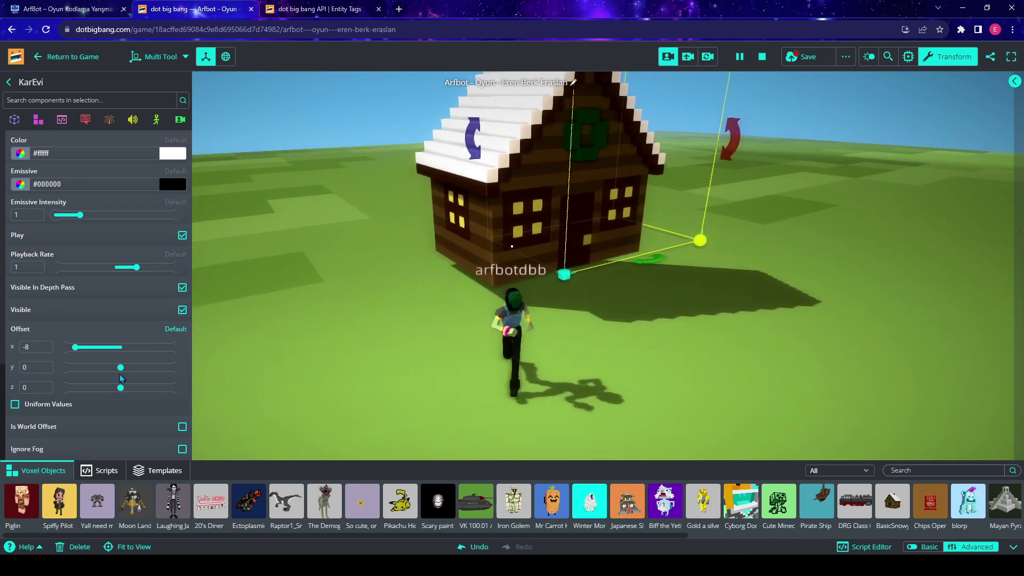
pyautogui.moveTo(120, 367); pyautogui.dragTo(89, 367)
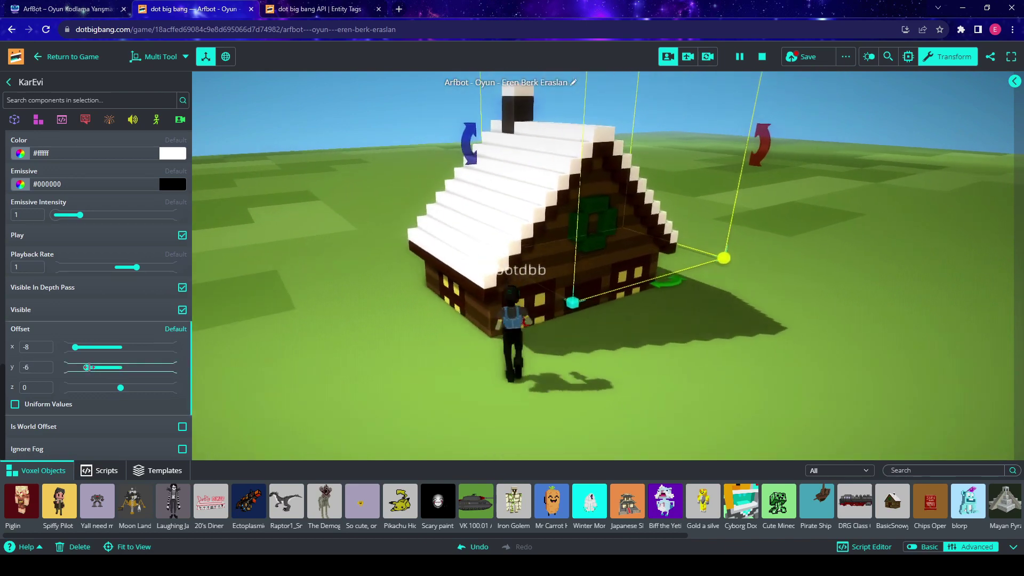
# Reset the house voxel object's offset to its default of 0 and collapse all of the house's component sections.
pyautogui.click(175, 329)
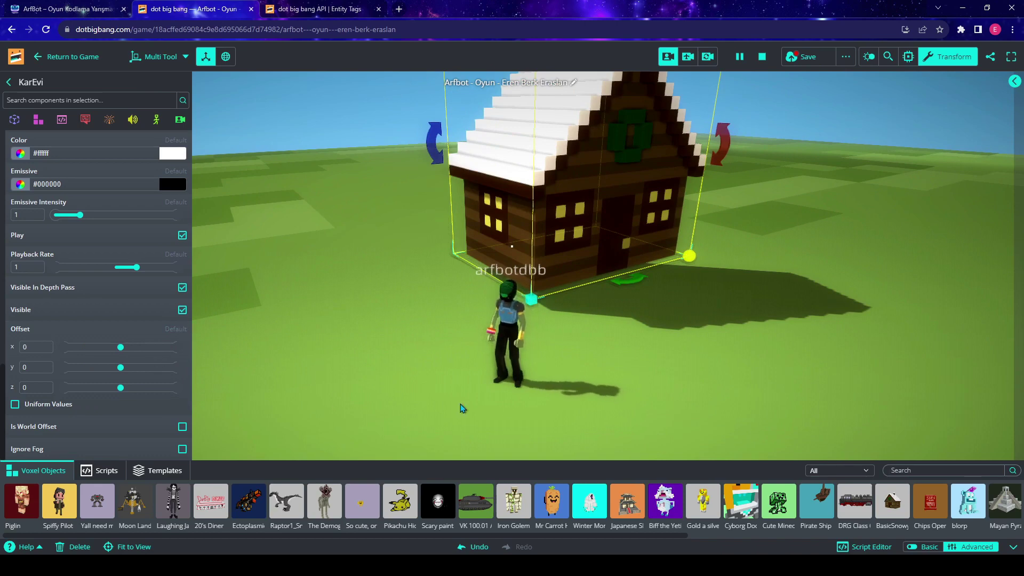
pyautogui.scroll(5, 62, 352)
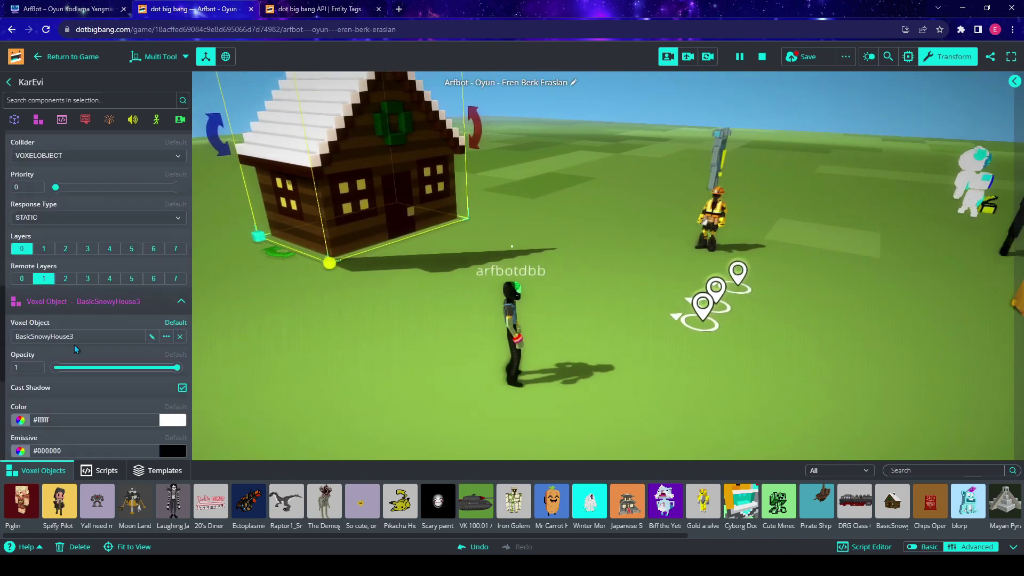
pyautogui.scroll(4, 126, 354)
pyautogui.scroll(5, 135, 373)
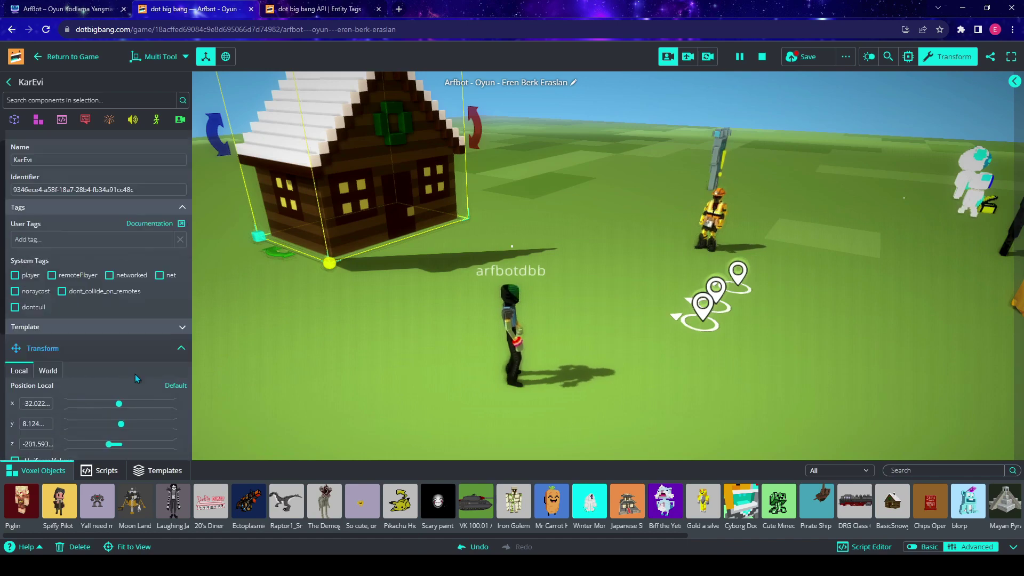
pyautogui.click(143, 350)
pyautogui.click(107, 139)
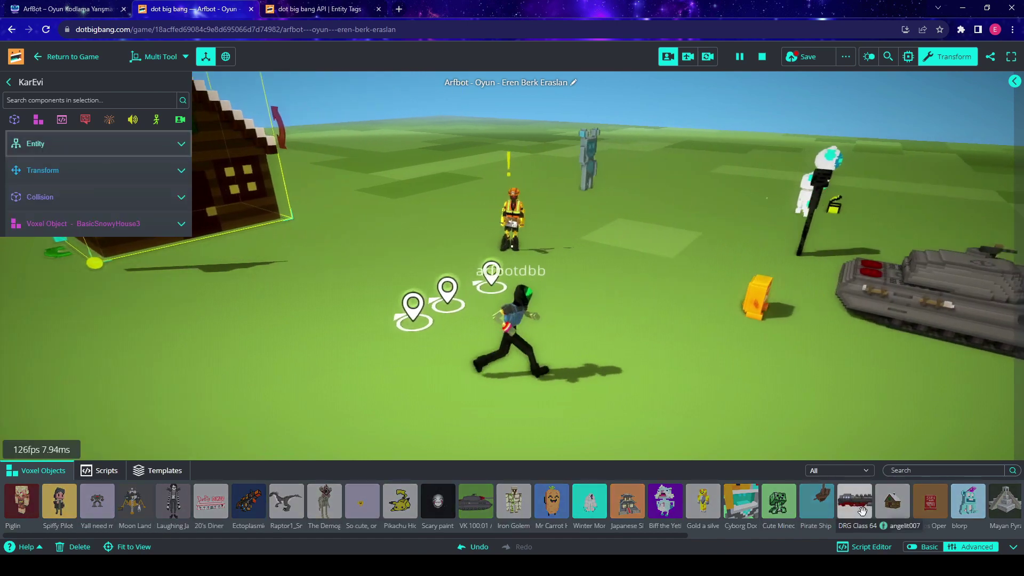
# Open the script library and look through the featured scripts.
pyautogui.press('d')
pyautogui.press('a')
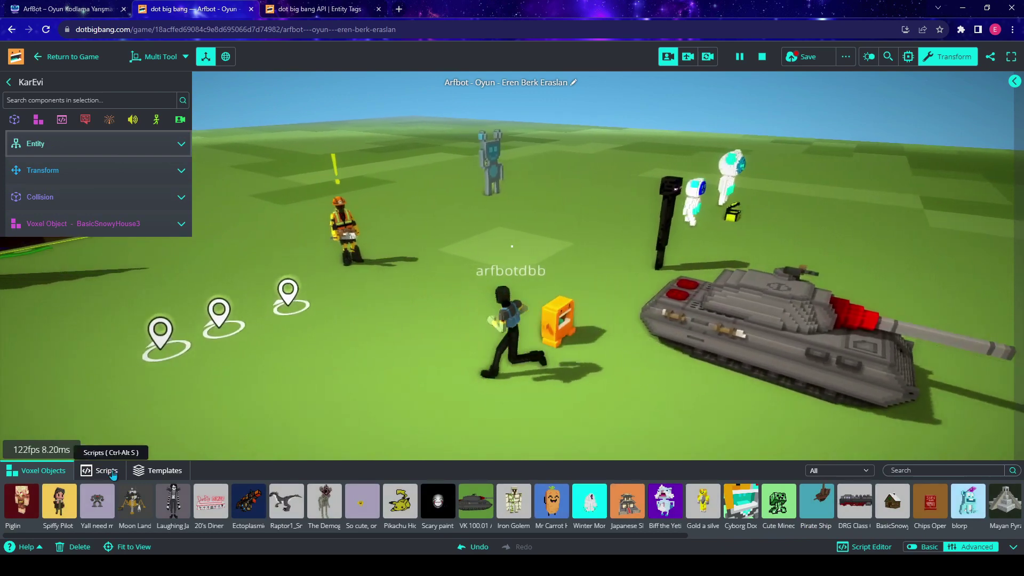
pyautogui.click(112, 472)
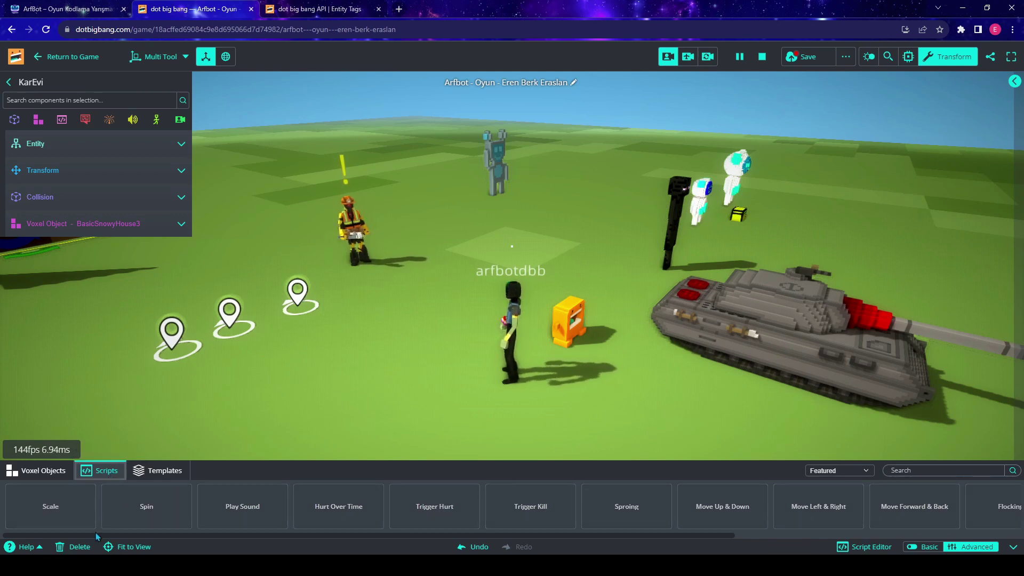
pyautogui.scroll(-5, 80, 520)
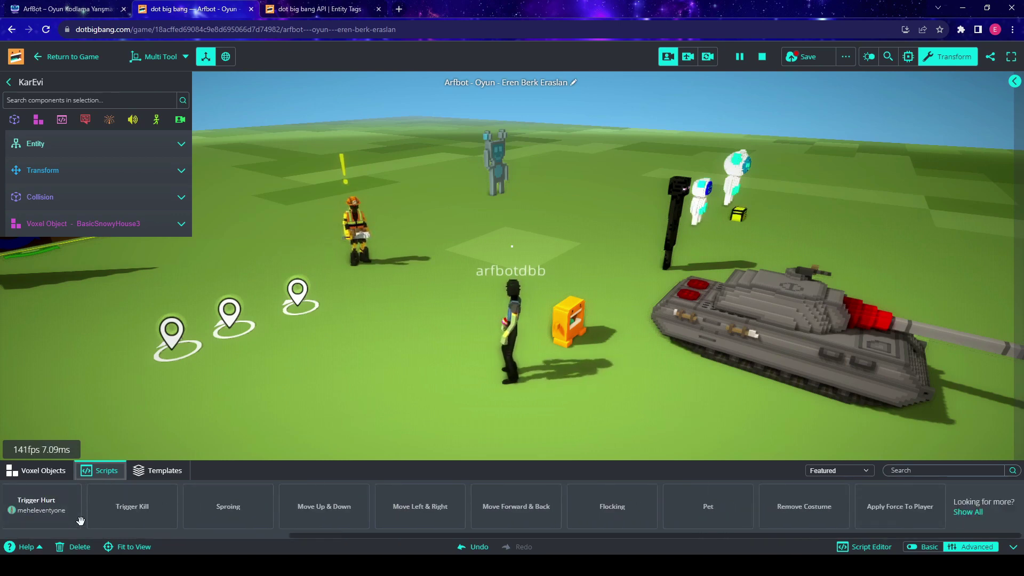
pyautogui.scroll(5, 214, 533)
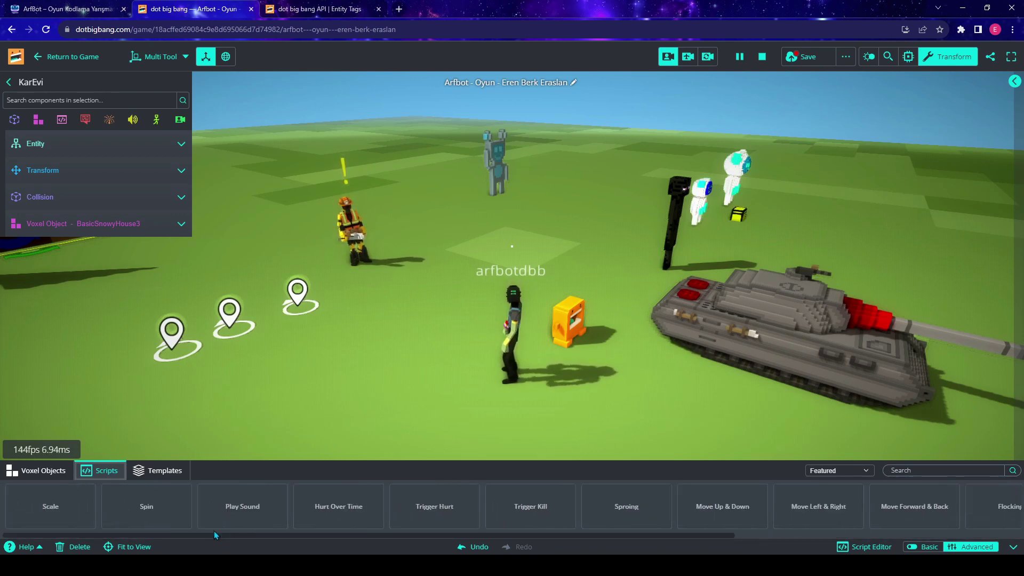
pyautogui.scroll(-5, 203, 534)
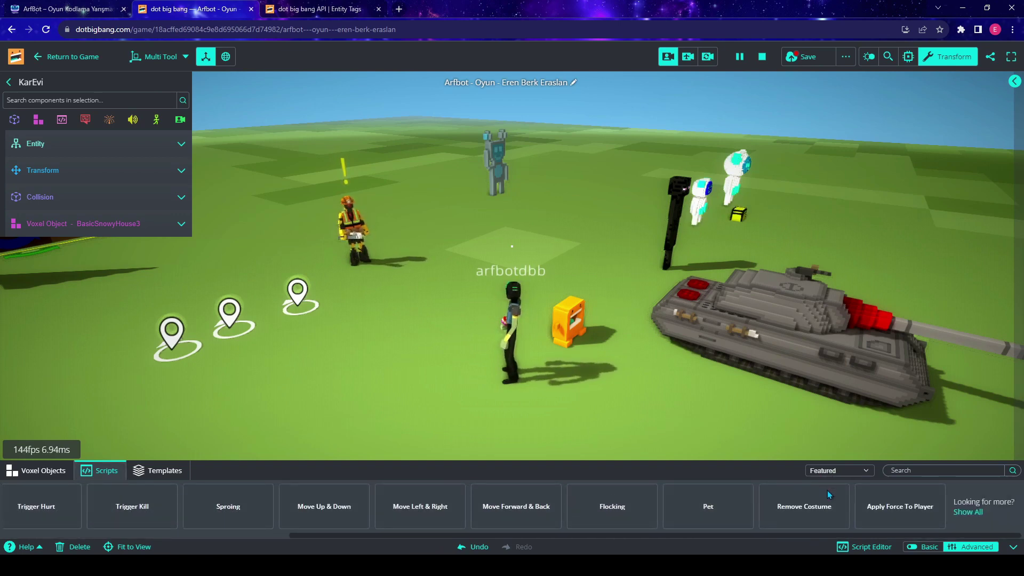
# Filter the script library by Mine and All, browse the listed scripts, and return to the Featured filter.
pyautogui.click(828, 491)
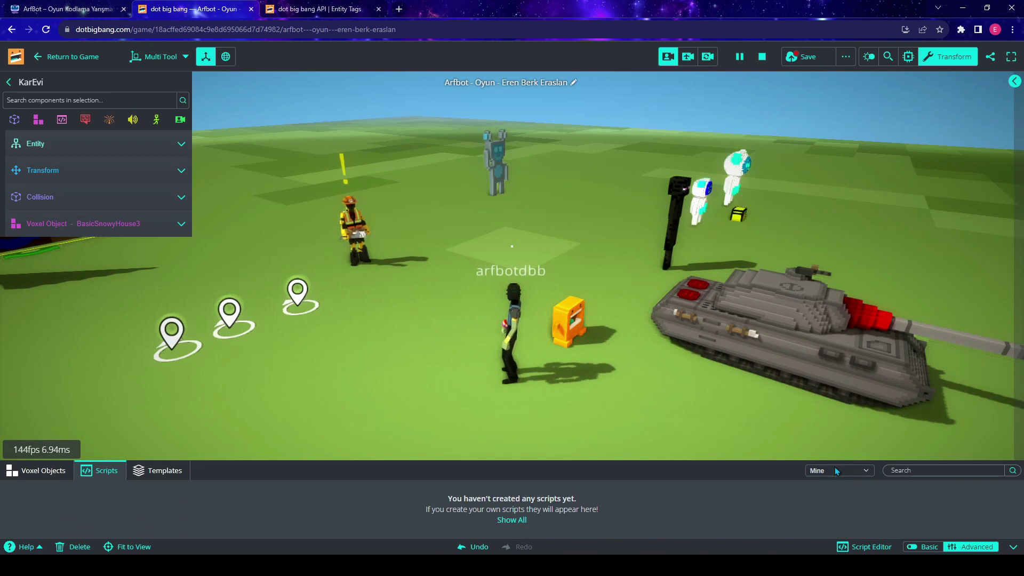
pyautogui.click(843, 481)
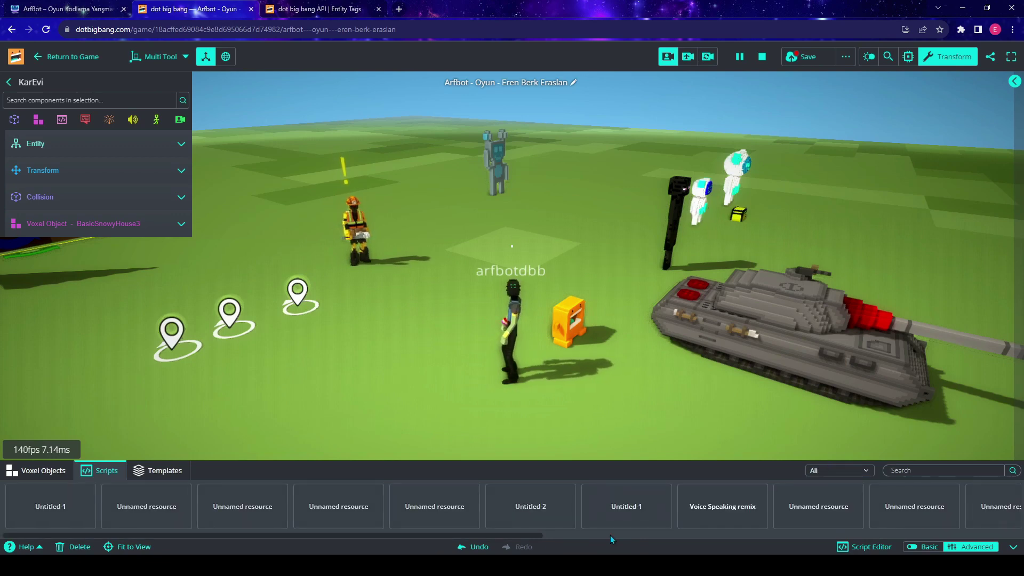
pyautogui.moveTo(292, 536); pyautogui.dragTo(879, 544)
pyautogui.moveTo(585, 538); pyautogui.dragTo(856, 520)
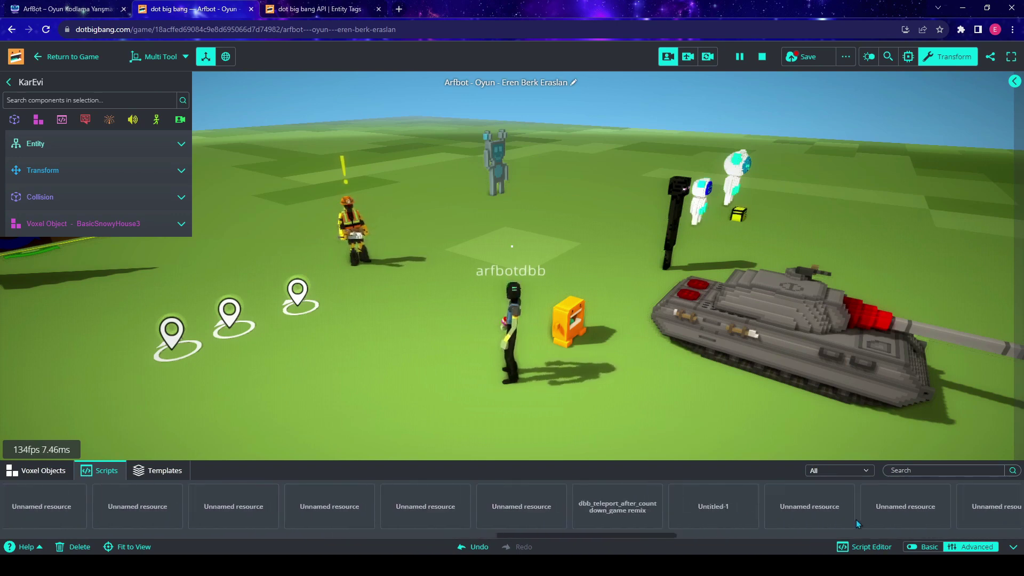
pyautogui.click(931, 470)
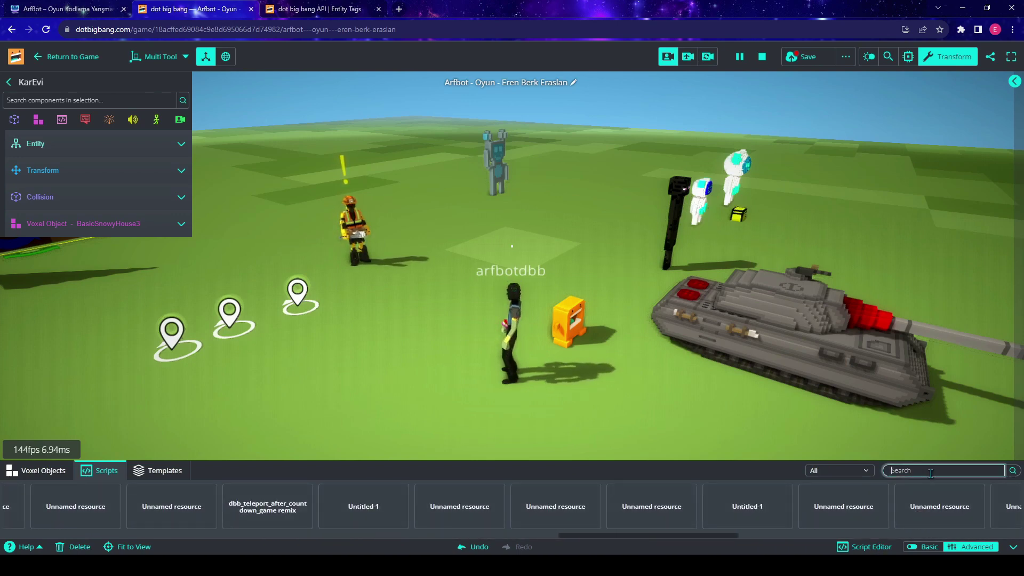
pyautogui.click(858, 472)
pyautogui.click(853, 488)
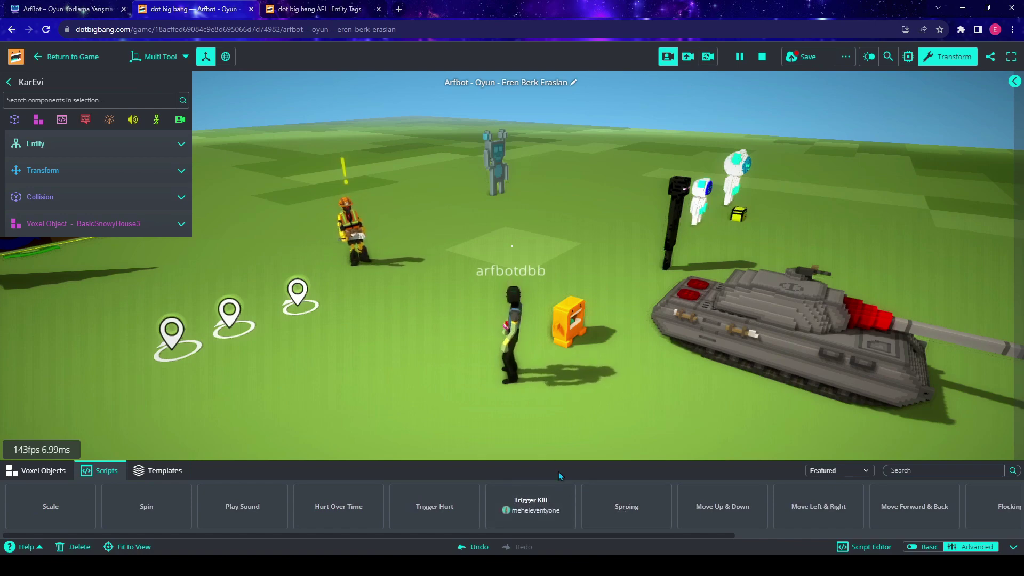
# Walk past the tank to the Arfbot characters and attach the Pet script to the small blue-faced Arfbot.
pyautogui.press('d')
pyautogui.press('s')
pyautogui.press('space')
pyautogui.press('s')
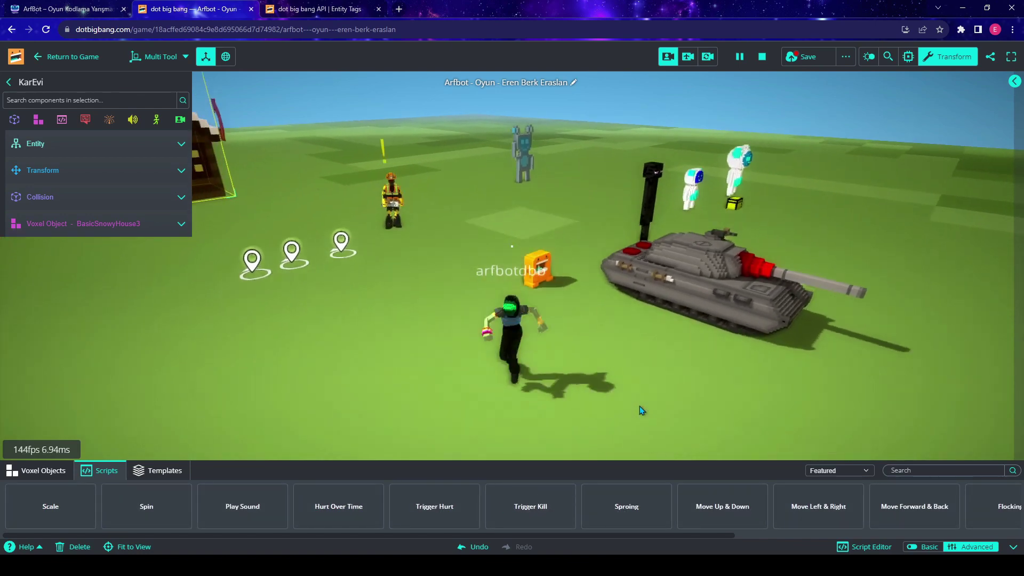
pyautogui.press('d')
pyautogui.press('w')
pyautogui.press('space')
pyautogui.press('s')
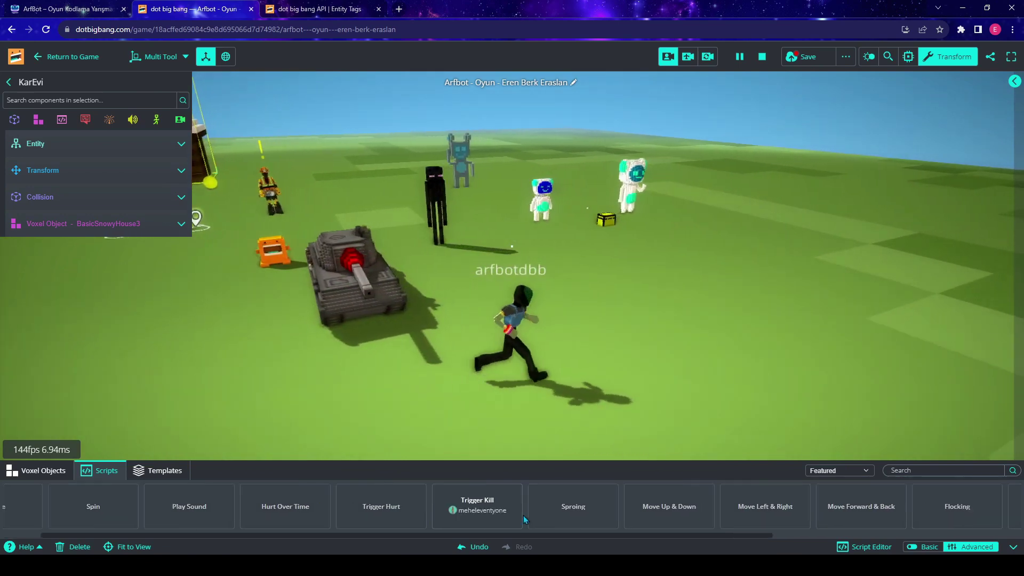
pyautogui.scroll(-5, 522, 512)
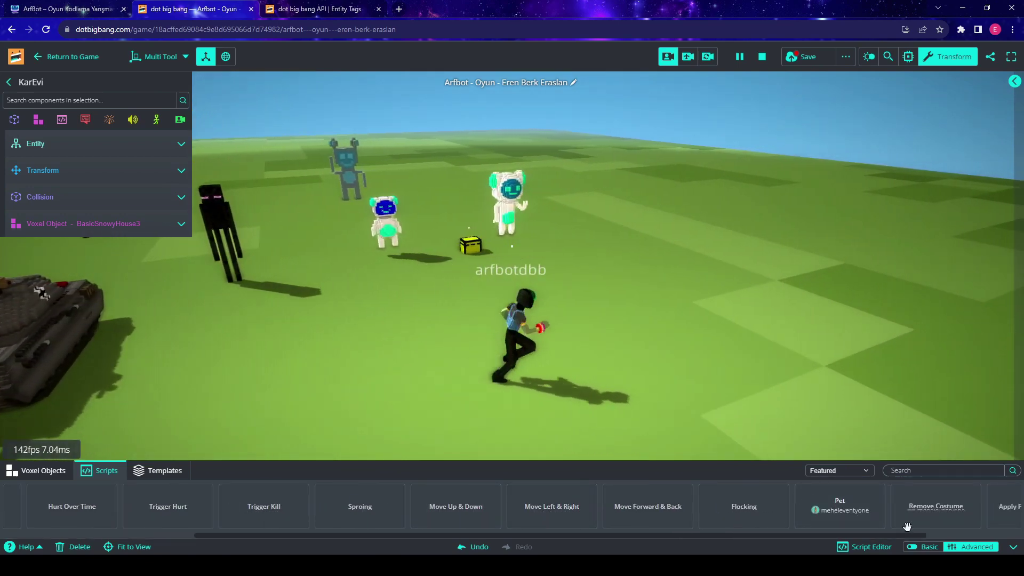
pyautogui.press('a')
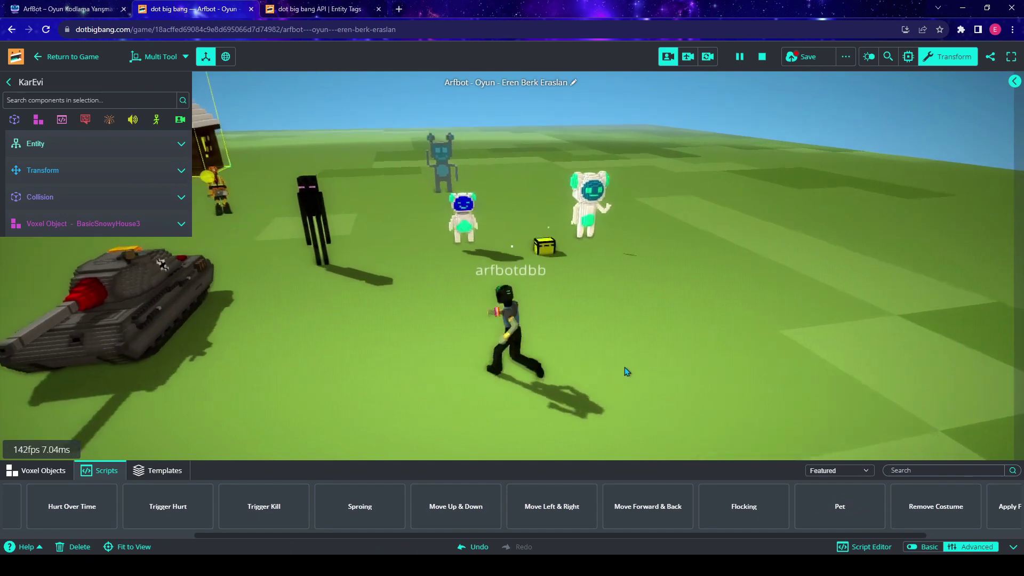
pyautogui.press('w')
pyautogui.moveTo(816, 489); pyautogui.dragTo(689, 428)
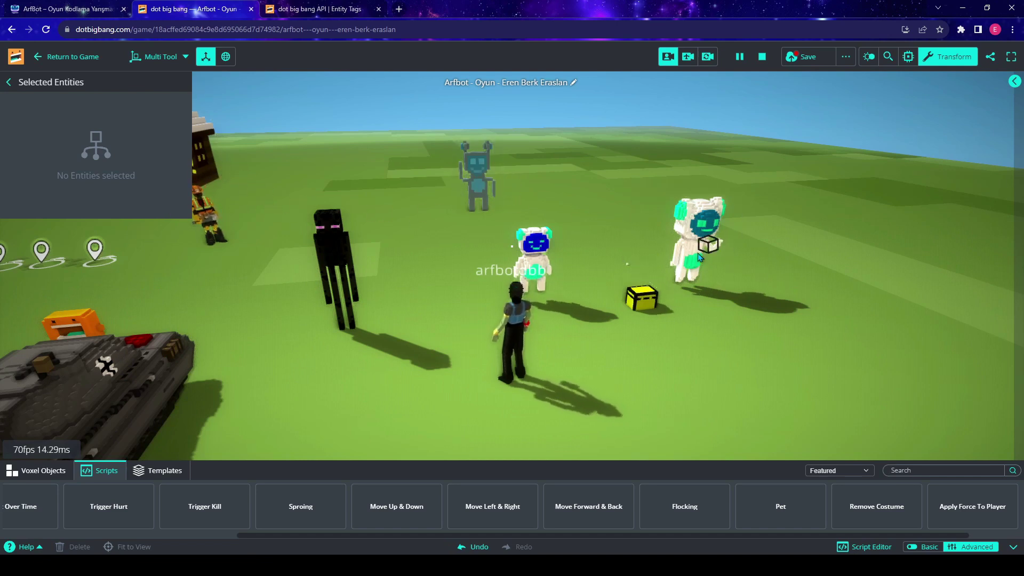
pyautogui.click(531, 261)
# Walk and jump around the field to test how the blue-faced Arfbot follows the player with the Pet script.
pyautogui.press('a')
pyautogui.press('s')
pyautogui.press('space')
pyautogui.moveTo(580, 341); pyautogui.dragTo(471, 303, button='right')
pyautogui.press('d')
pyautogui.press('d')
pyautogui.press('w')
pyautogui.moveTo(665, 345); pyautogui.dragTo(726, 311, button='right')
pyautogui.press('space')
pyautogui.press('w')
pyautogui.press('space')
pyautogui.press('a')
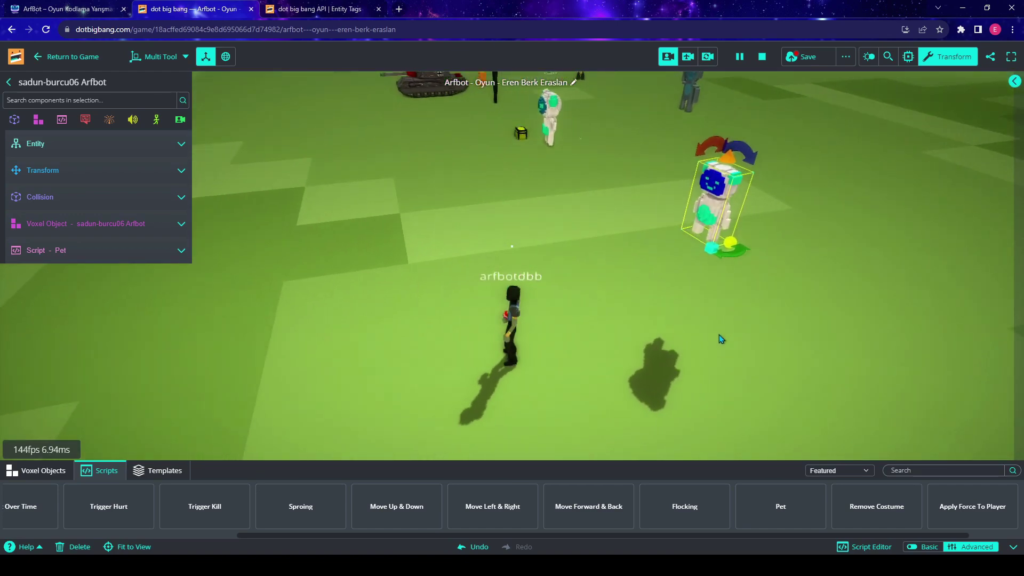
pyautogui.press('a')
pyautogui.press('space')
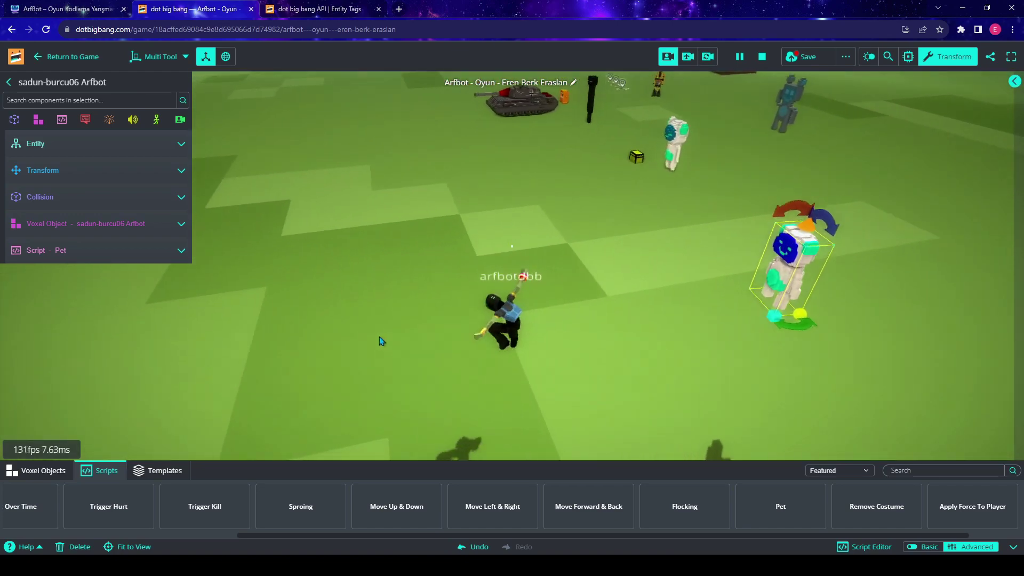
pyautogui.press('w')
pyautogui.moveTo(446, 352); pyautogui.dragTo(536, 370, button='right')
pyautogui.press('space')
pyautogui.press('w')
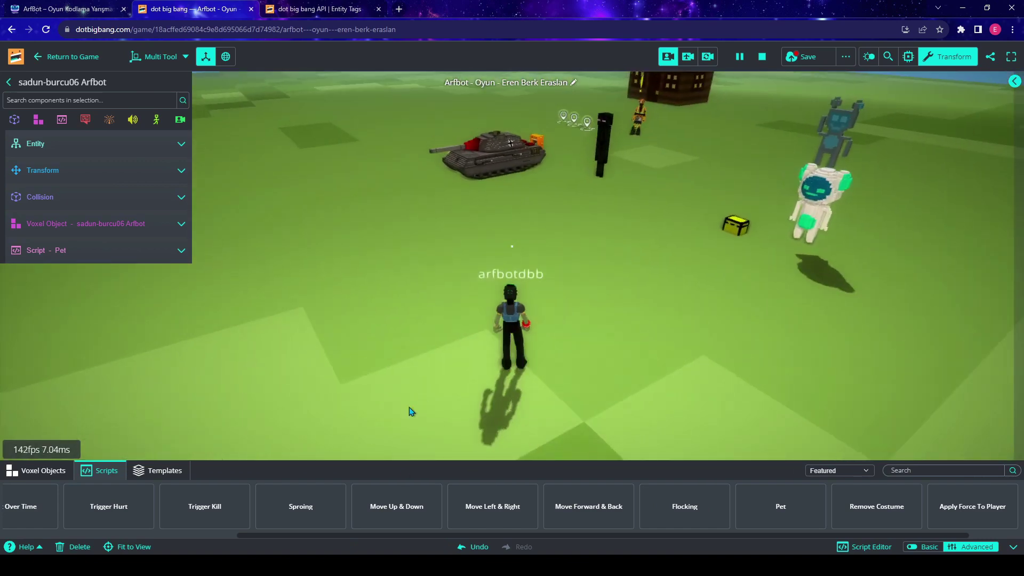
# Attach the Trigger Hurt script to the Enderman.
pyautogui.scroll(2, 412, 513)
pyautogui.press('w')
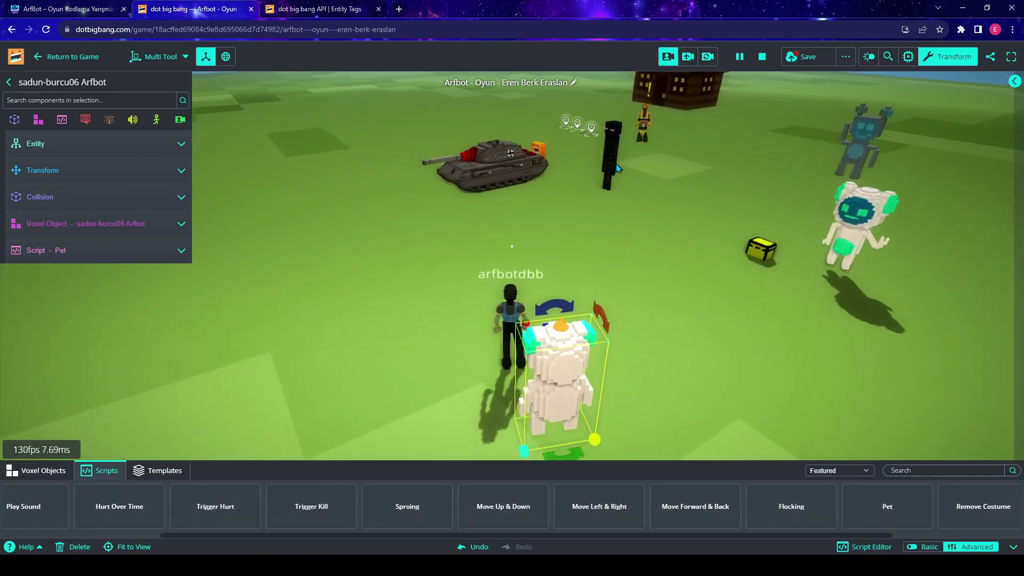
pyautogui.click(603, 165)
pyautogui.click(609, 165)
pyautogui.press('d')
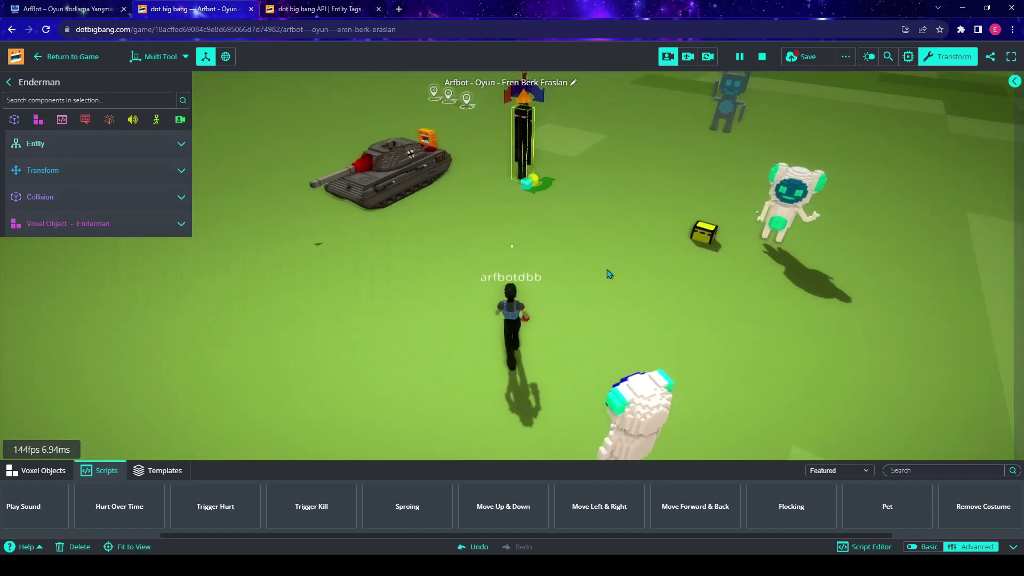
pyautogui.press('w')
pyautogui.press('d')
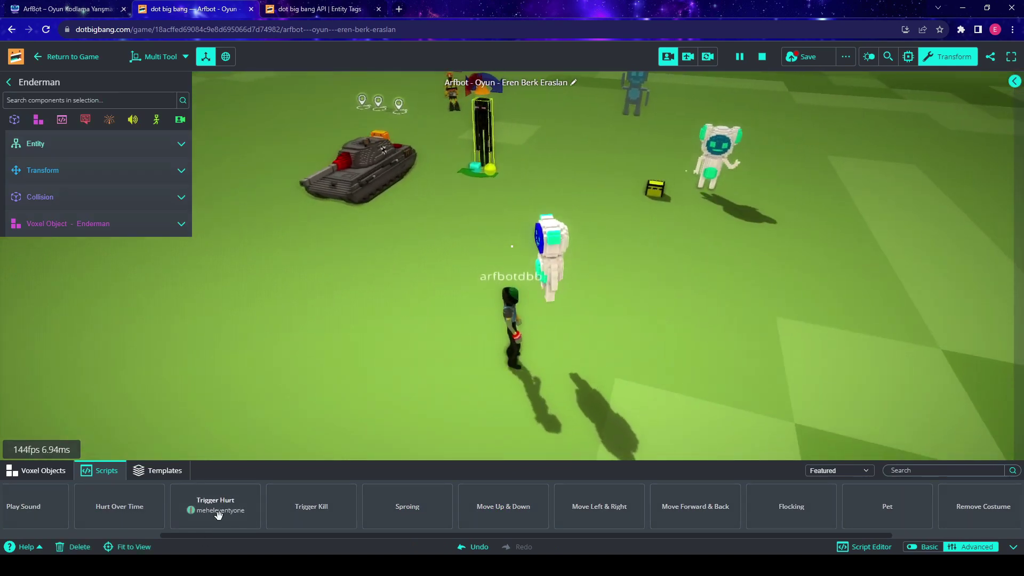
pyautogui.moveTo(218, 515); pyautogui.dragTo(613, 157)
pyautogui.moveTo(486, 150); pyautogui.dragTo(486, 150)
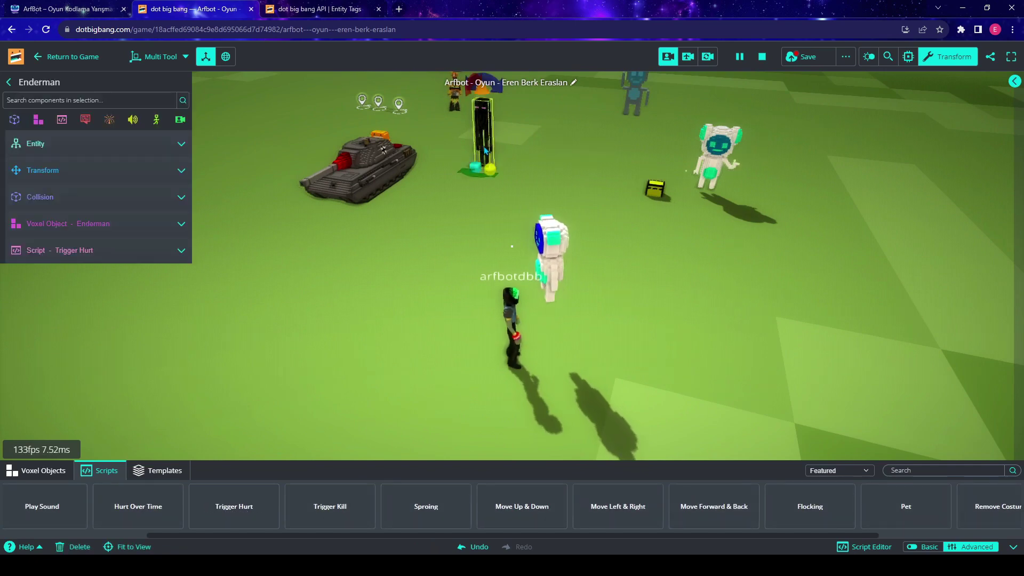
# Deselect the Enderman and run the player into it to test the Trigger Hurt script.
pyautogui.moveTo(463, 266); pyautogui.dragTo(296, 426, button='right')
pyautogui.press('w')
pyautogui.press('w')
pyautogui.press('w')
pyautogui.press('d')
pyautogui.press('space')
pyautogui.press('s')
pyautogui.press('a')
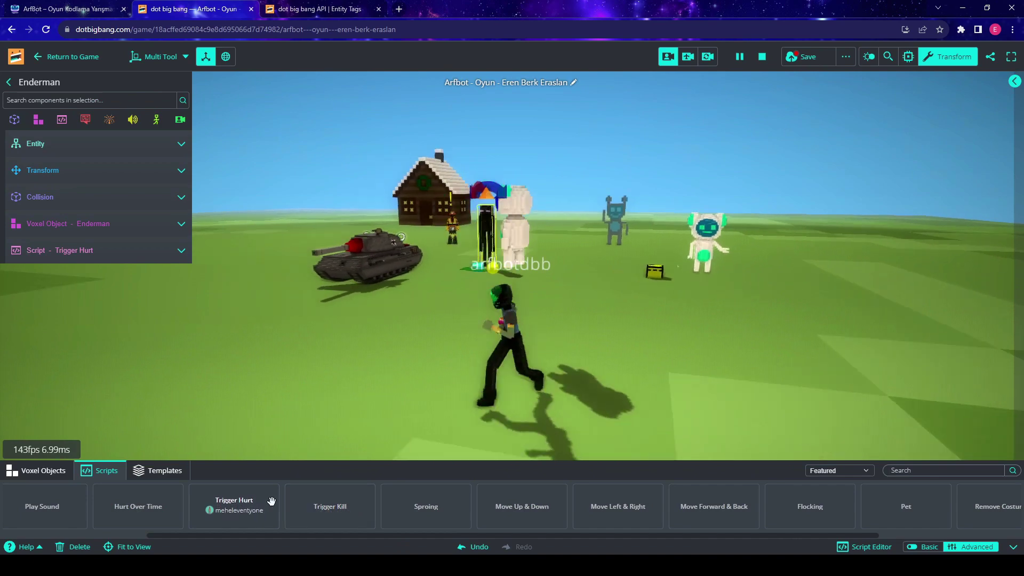
pyautogui.press('w')
pyautogui.click(639, 357)
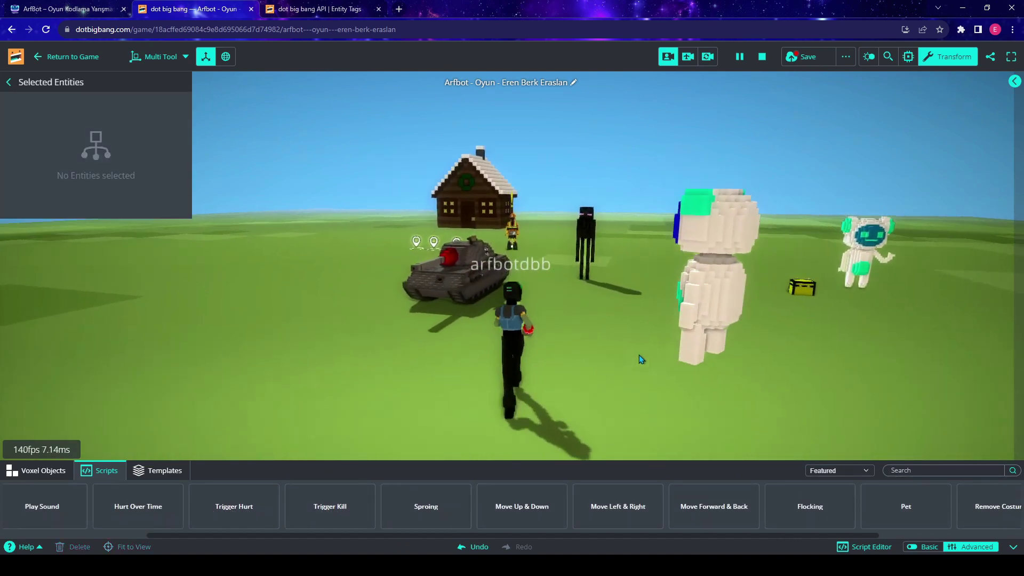
pyautogui.press('w')
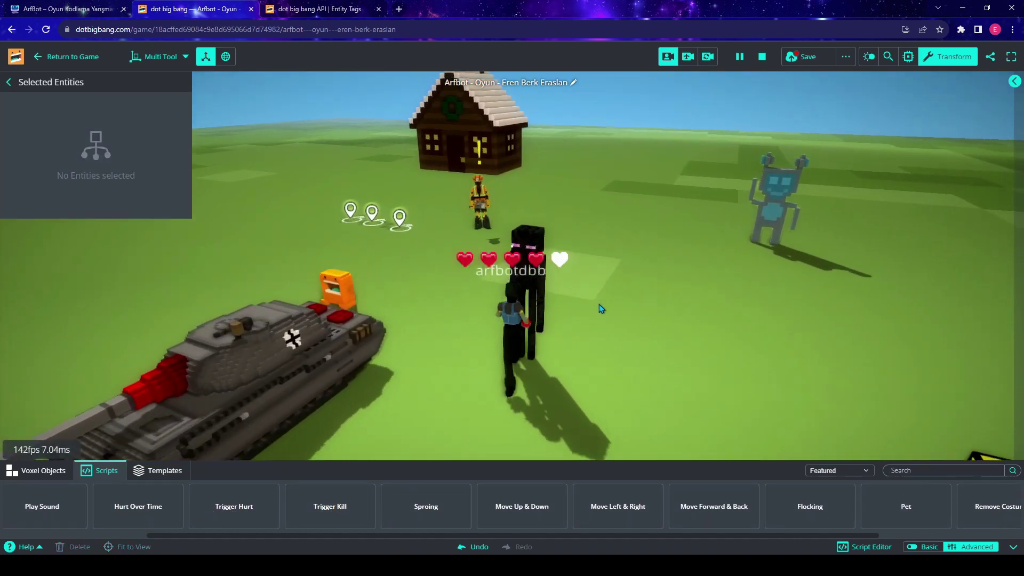
# Back away from the Enderman, approach it again and move around the area while watching the player's health hearts.
pyautogui.press('d')
pyautogui.press('s')
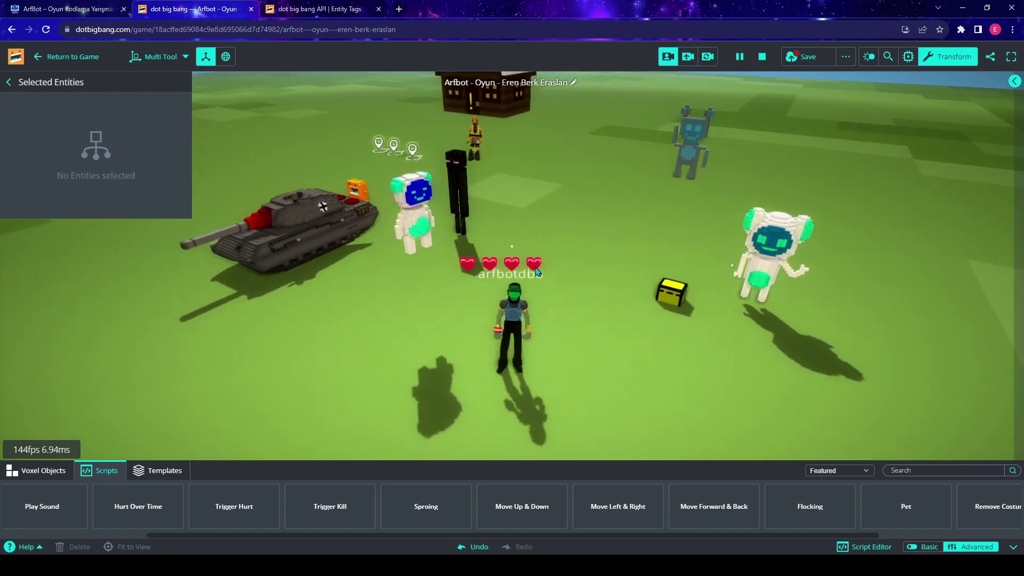
pyautogui.press('a')
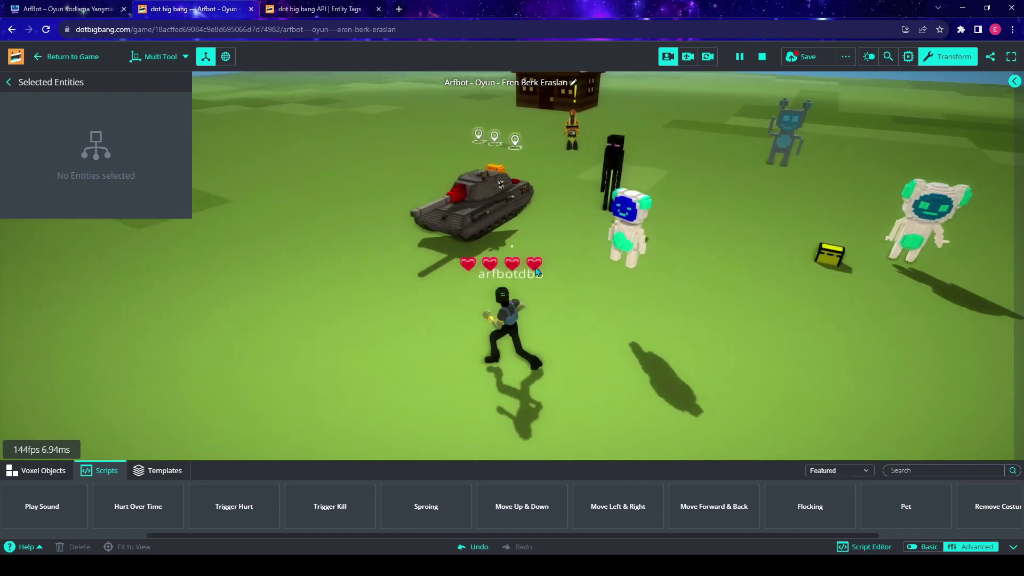
pyautogui.press('w')
pyautogui.press('d')
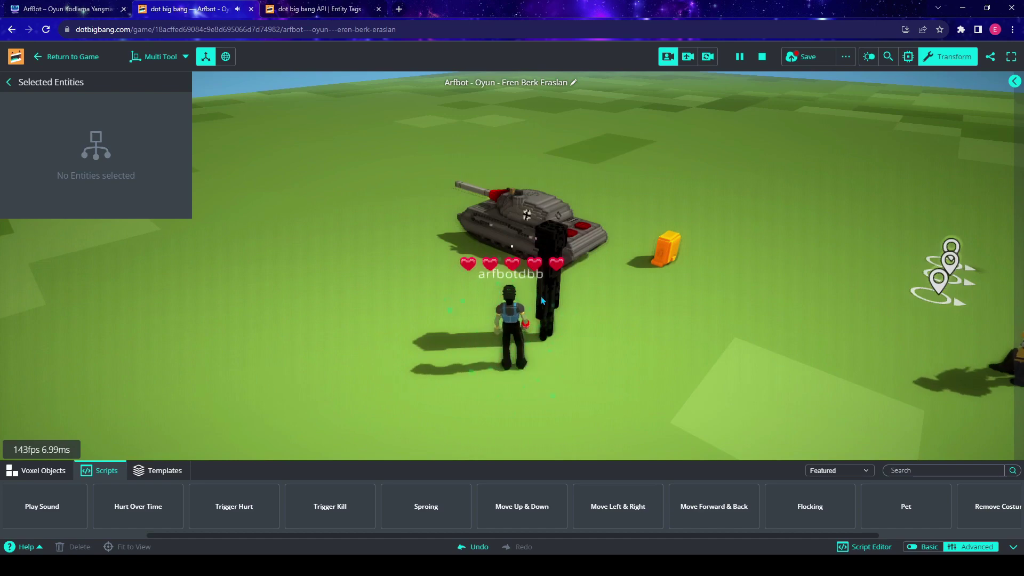
pyautogui.moveTo(633, 314); pyautogui.dragTo(233, 316, button='right')
pyautogui.press('d')
pyautogui.moveTo(630, 297); pyautogui.dragTo(203, 234, button='right')
pyautogui.press('a')
pyautogui.moveTo(395, 304); pyautogui.dragTo(655, 320, button='right')
pyautogui.press('space')
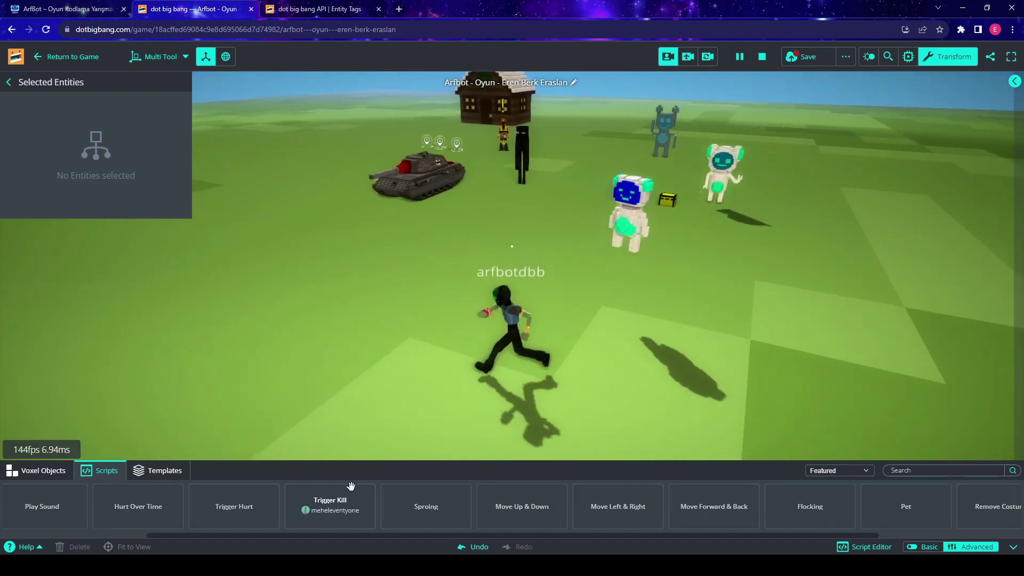
# Attach the Spin script to the VK 100.01 / Mammut tank.
pyautogui.scroll(1, 356, 512)
pyautogui.scroll(1, 412, 527)
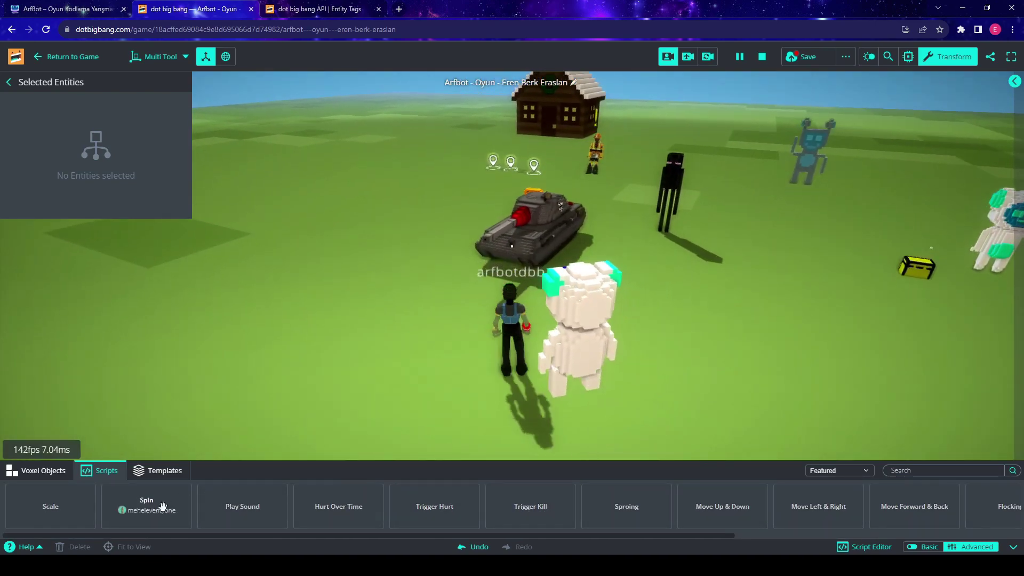
pyautogui.click(519, 236)
# Walk and jump around the tank to observe its rotation under the Spin script.
pyautogui.press('a')
pyautogui.moveTo(520, 236); pyautogui.dragTo(676, 345, button='right')
pyautogui.press('space')
pyautogui.press('a')
pyautogui.press('space')
pyautogui.press('a')
pyautogui.press('w')
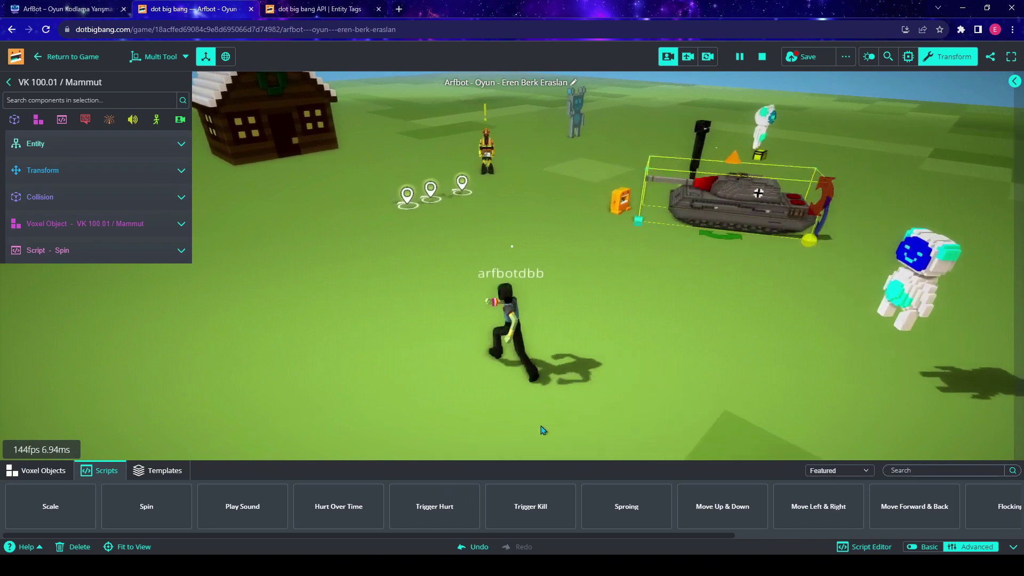
# Attach the Scale script to the snowy house (KarEvi) and turn back toward the tank.
pyautogui.moveTo(27, 516); pyautogui.dragTo(336, 155)
pyautogui.press('s')
pyautogui.moveTo(414, 231); pyautogui.dragTo(582, 309, button='right')
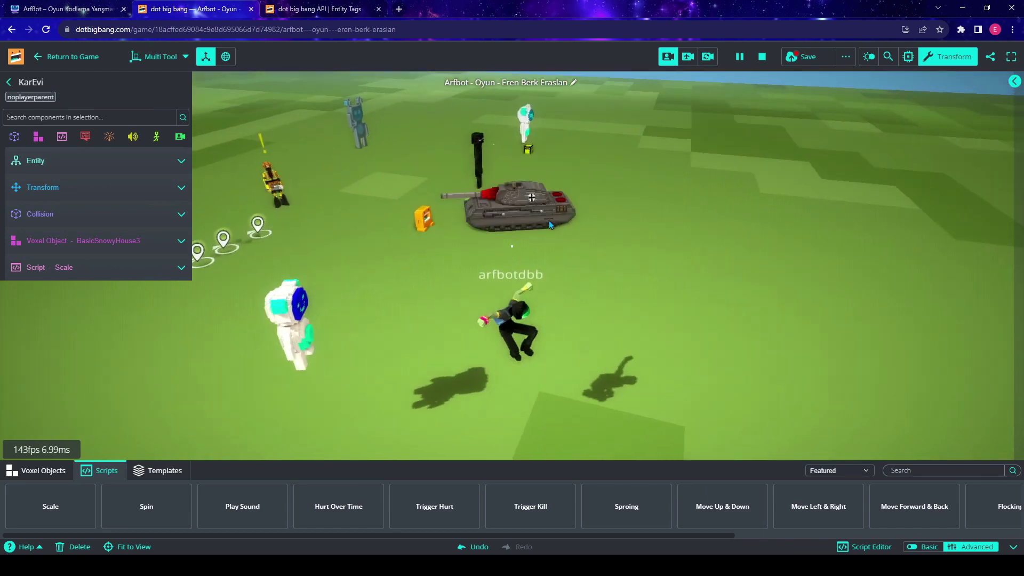
# Open the code of the Spin script on the VK 100.01 / Mammut tank, read through it and close the editor.
pyautogui.click(520, 207)
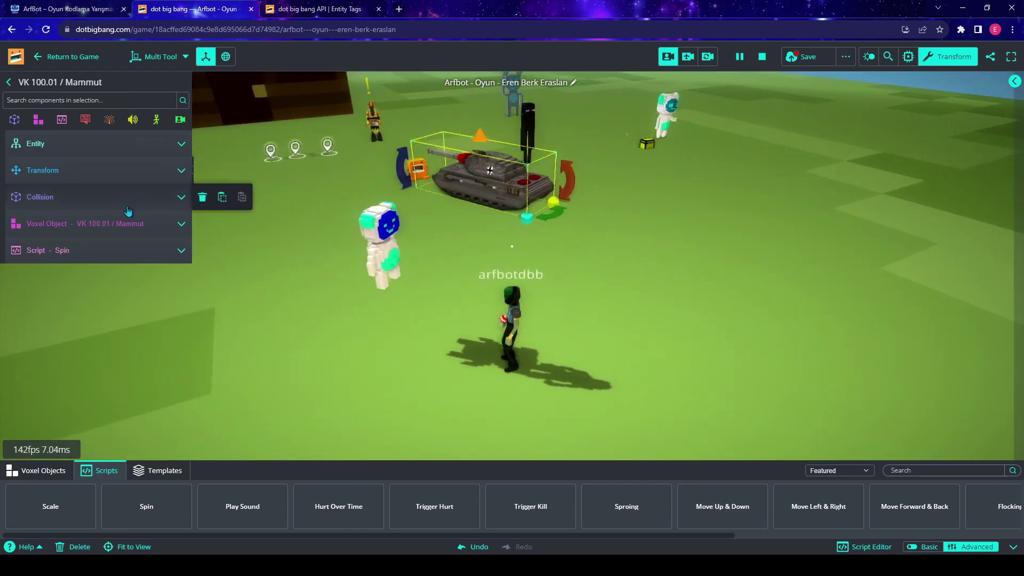
pyautogui.moveTo(89, 258)
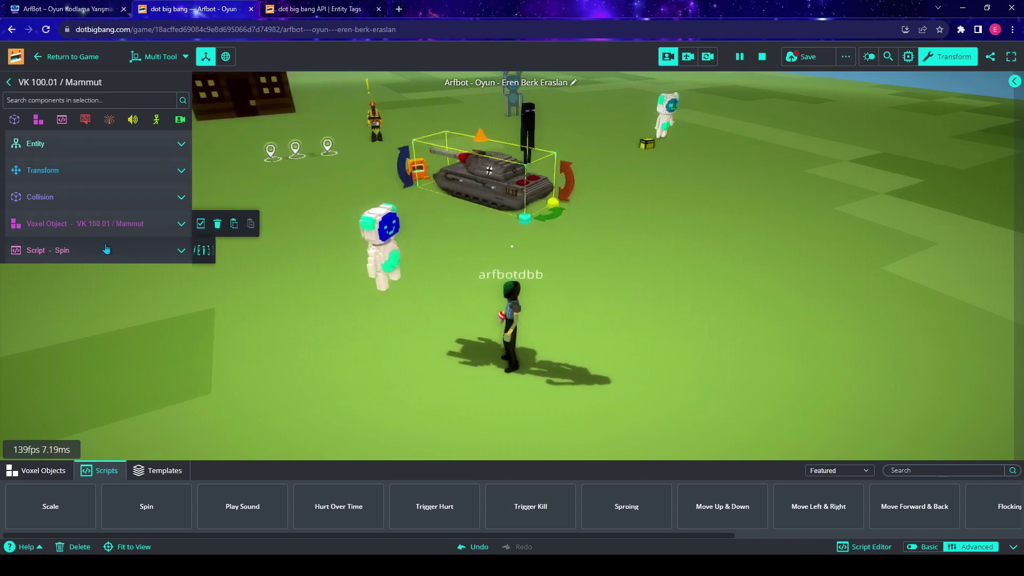
pyautogui.click(53, 250)
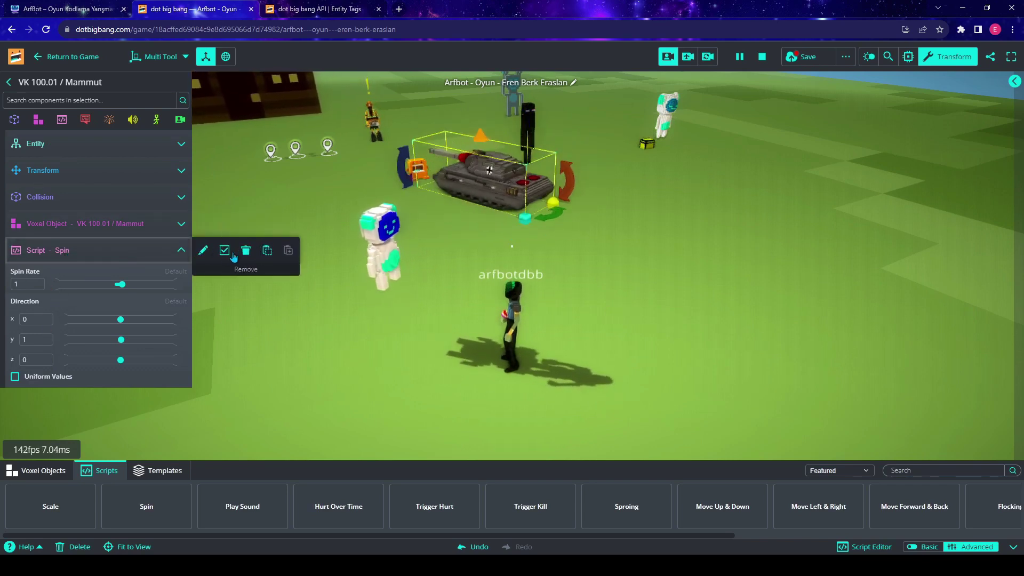
pyautogui.click(202, 251)
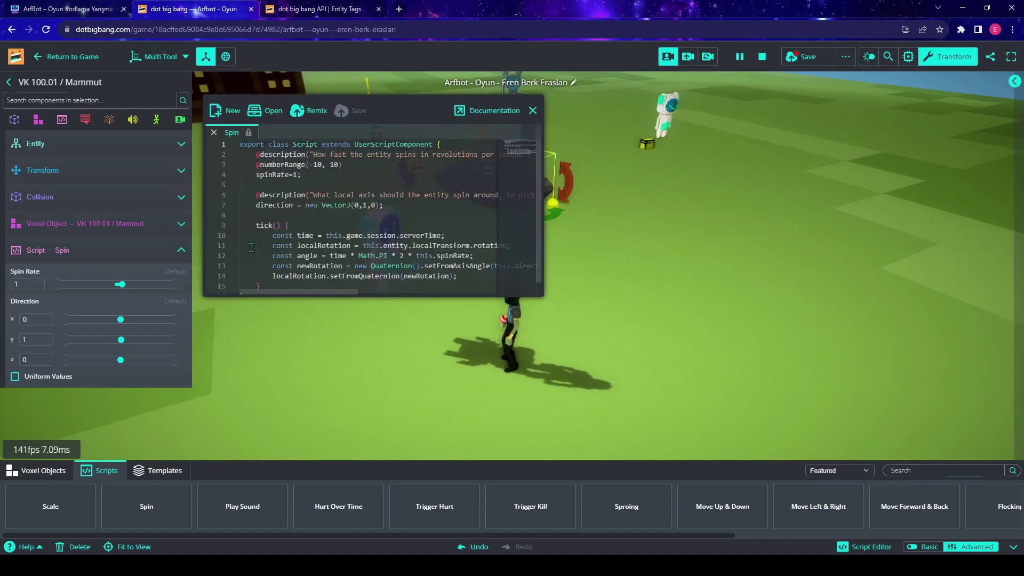
pyautogui.scroll(-1, 307, 251)
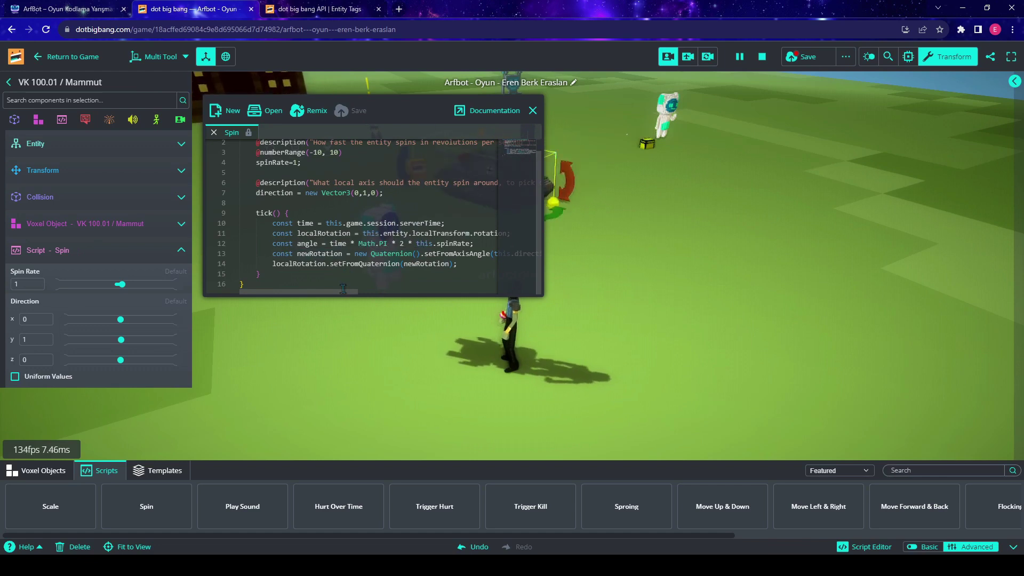
pyautogui.hscroll(-5, 476, 276)
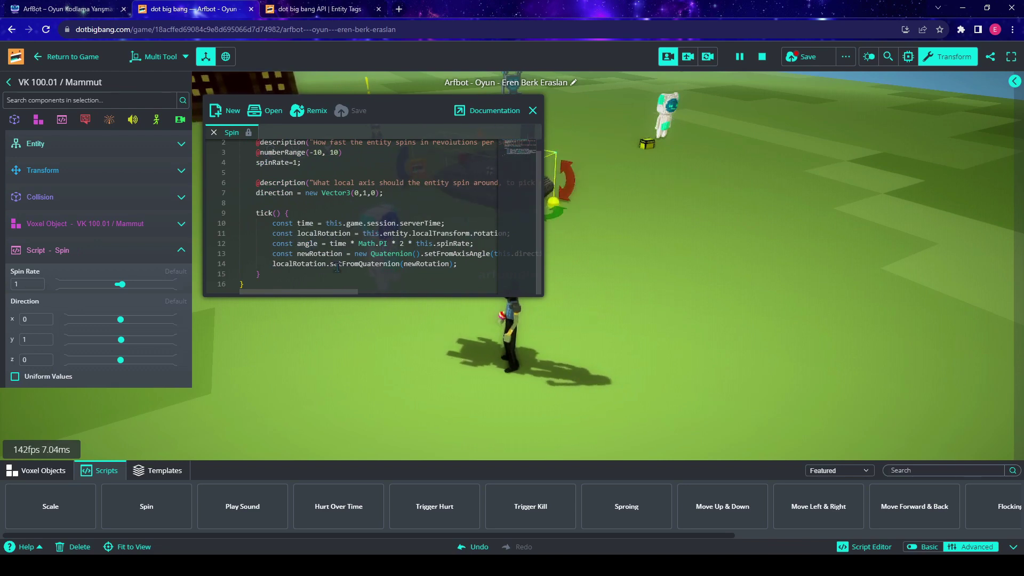
pyautogui.moveTo(360, 263)
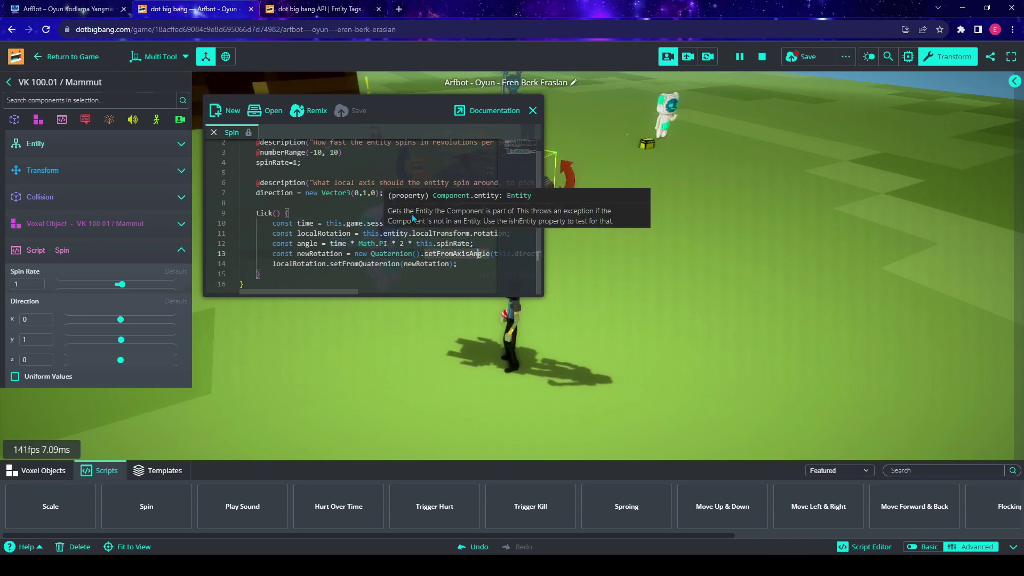
pyautogui.click(534, 113)
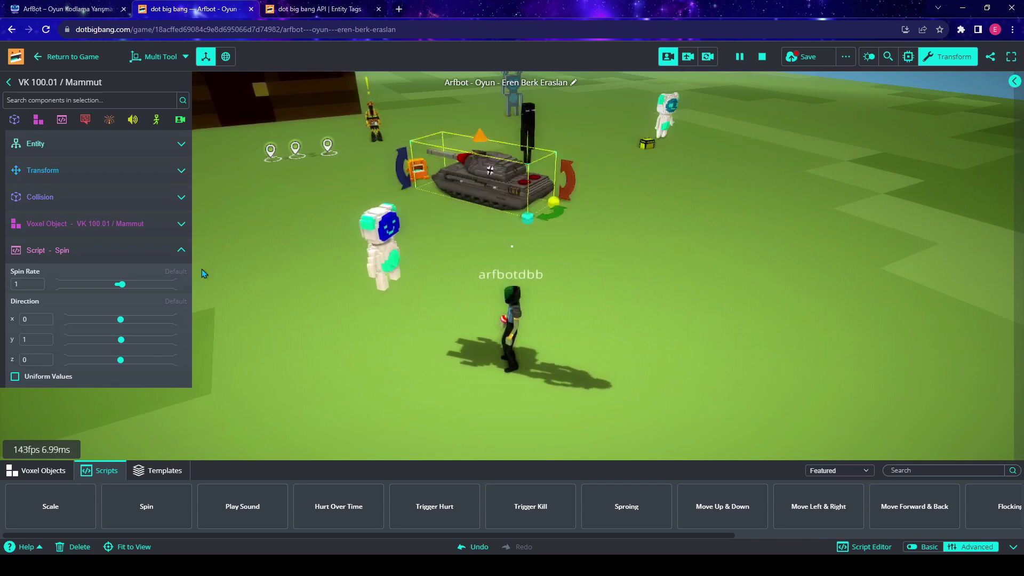
# Raise the tank's Spin Rate to 4 and then lower it to 0.
pyautogui.moveTo(42, 258)
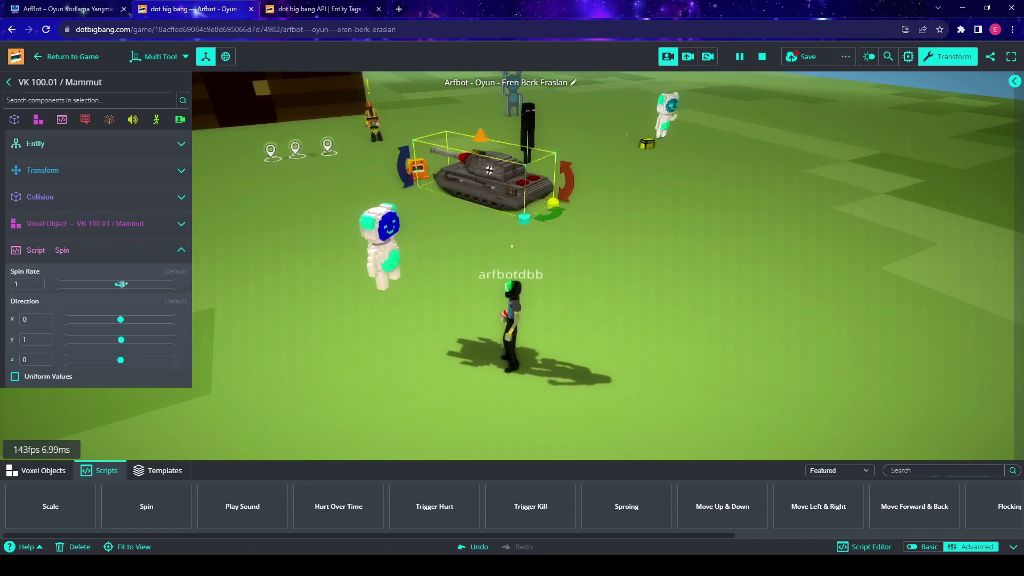
pyautogui.moveTo(121, 284); pyautogui.dragTo(140, 286)
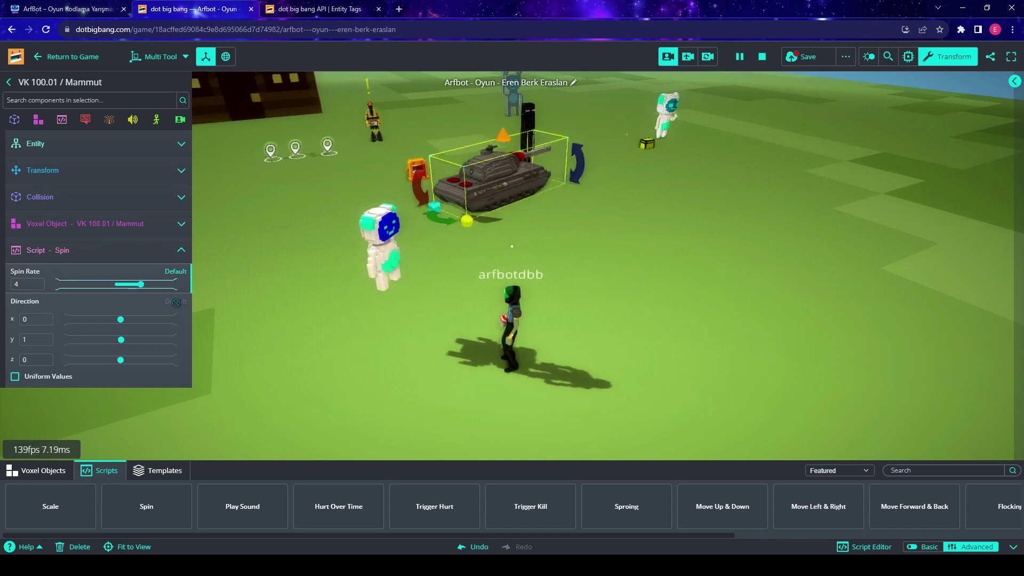
pyautogui.moveTo(138, 284); pyautogui.dragTo(121, 284)
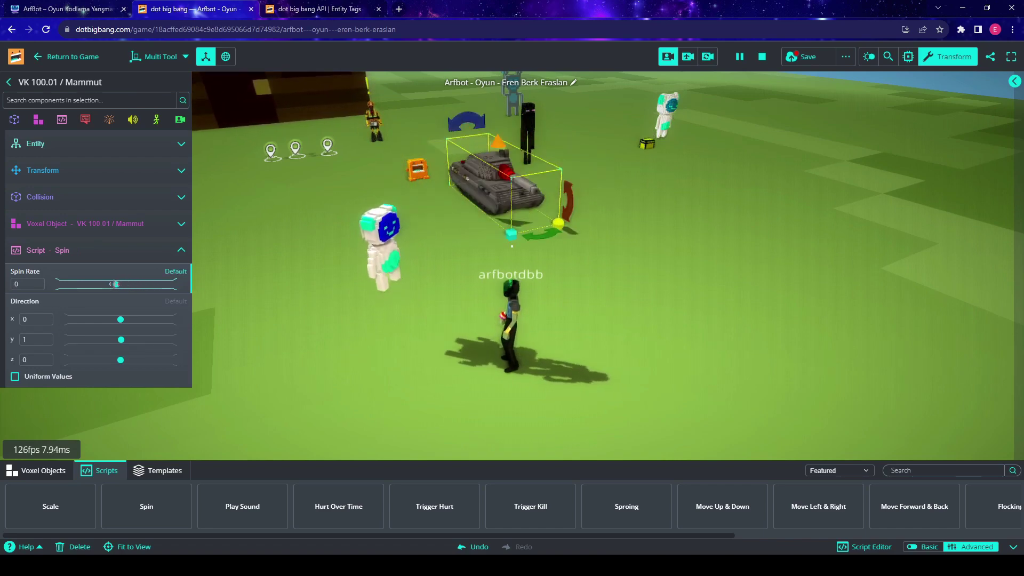
# Move and jump near the tank, try a negative Spin Rate of -1, and bring the rate back to 0.
pyautogui.moveTo(750, 223); pyautogui.dragTo(656, 291, button='right')
pyautogui.press('d')
pyautogui.press('space')
pyautogui.press('a')
pyautogui.press('space')
pyautogui.moveTo(117, 285); pyautogui.dragTo(108, 284)
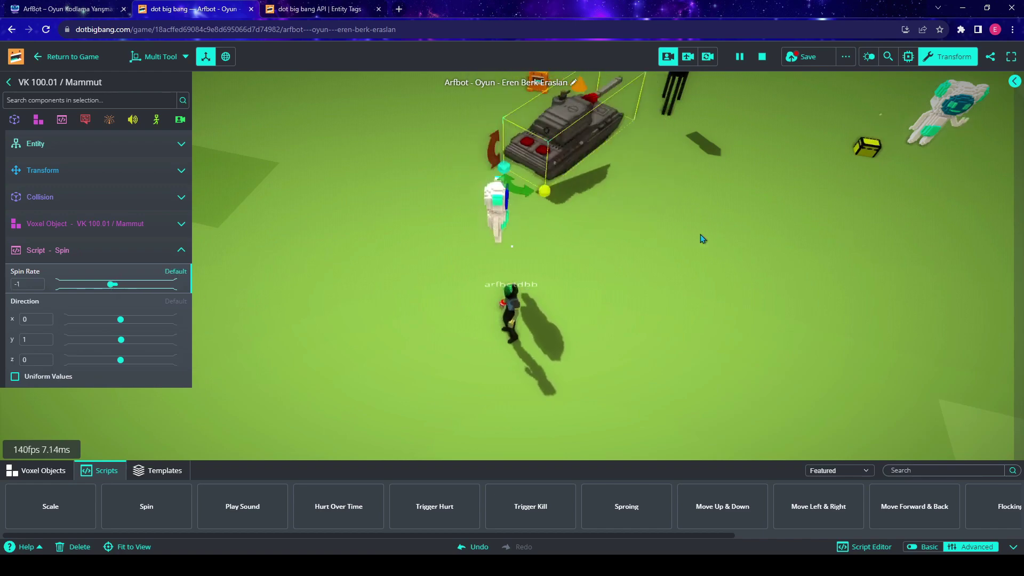
pyautogui.moveTo(110, 283); pyautogui.dragTo(86, 286)
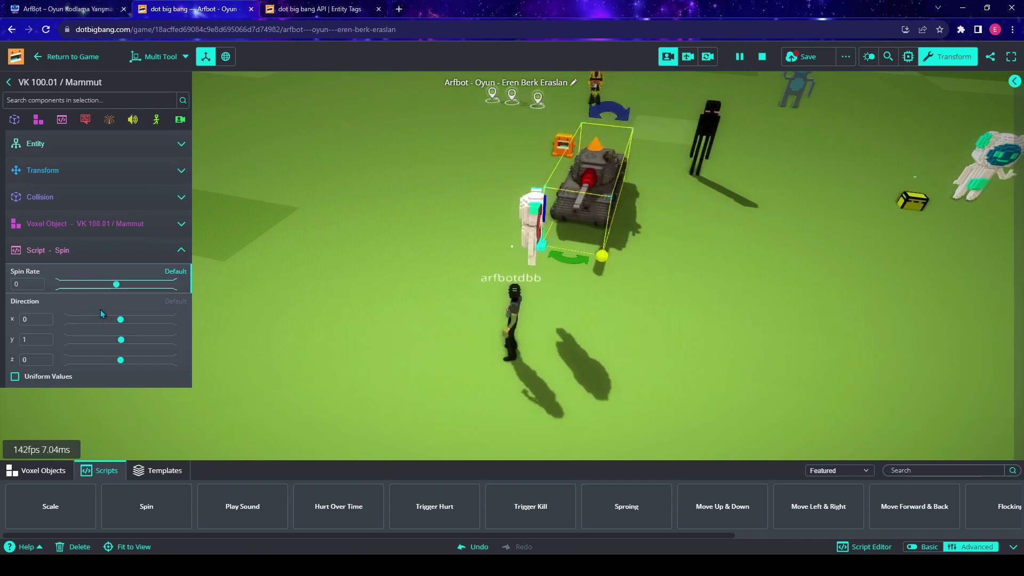
# Turn the tank's Spin direction to -1 on the z axis and set the Spin Rate to 1.
pyautogui.moveTo(629, 301); pyautogui.dragTo(694, 264, button='right')
pyautogui.press('a')
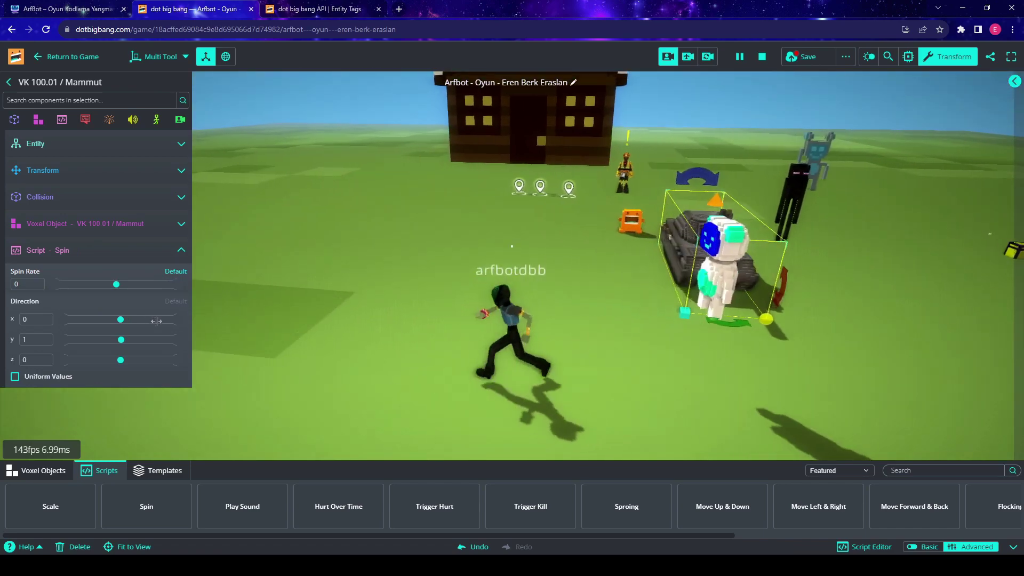
pyautogui.press('s')
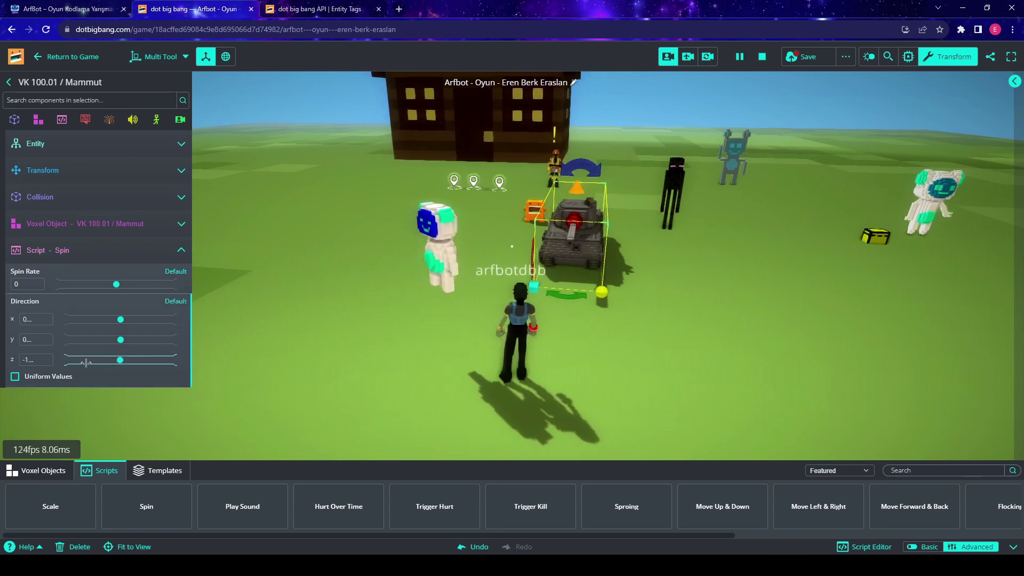
pyautogui.moveTo(116, 287); pyautogui.dragTo(121, 284)
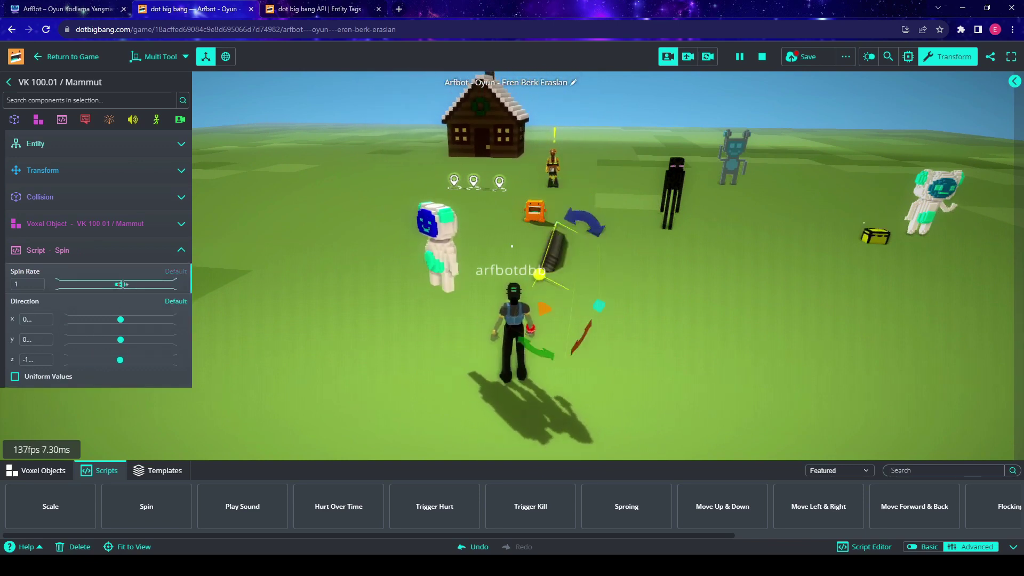
# Try Spin directions of about 1 on z and about 1 on x, stopping and restarting the tank at Spin Rate 1.
pyautogui.moveTo(693, 313); pyautogui.dragTo(551, 361, button='right')
pyautogui.moveTo(123, 340); pyautogui.dragTo(151, 319)
pyautogui.moveTo(124, 361); pyautogui.dragTo(223, 357)
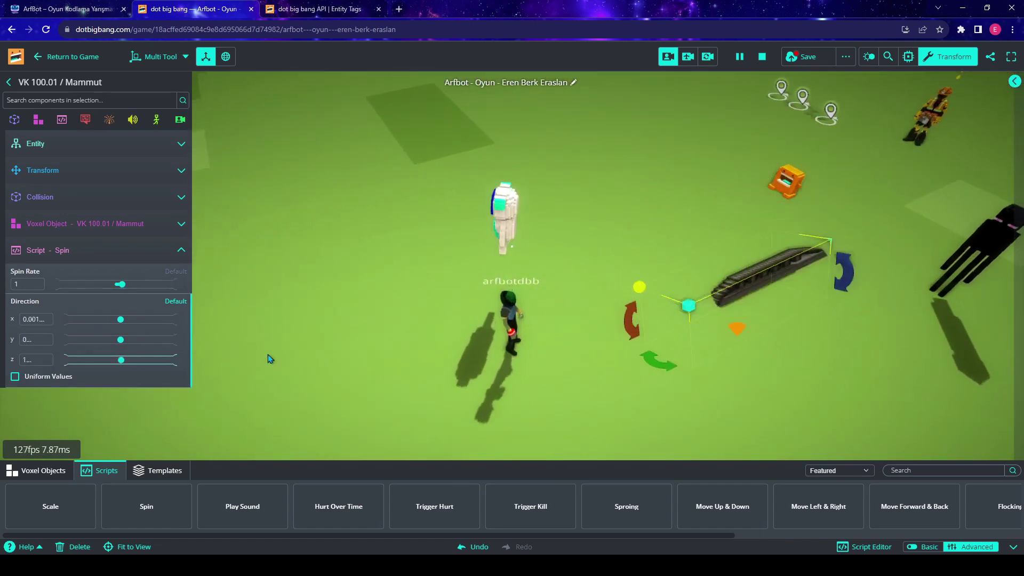
pyautogui.moveTo(121, 284); pyautogui.dragTo(117, 284)
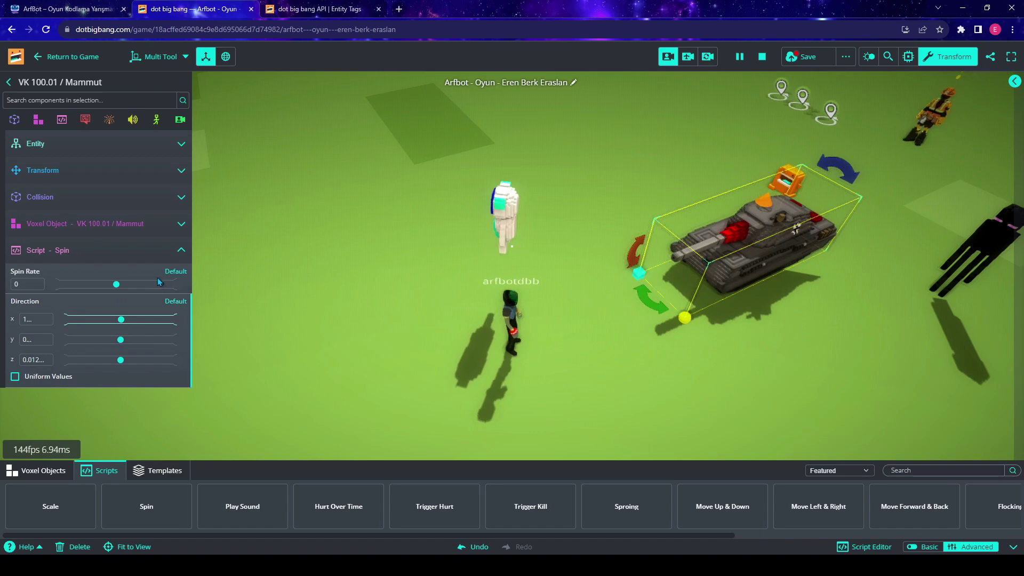
pyautogui.moveTo(116, 284); pyautogui.dragTo(121, 284)
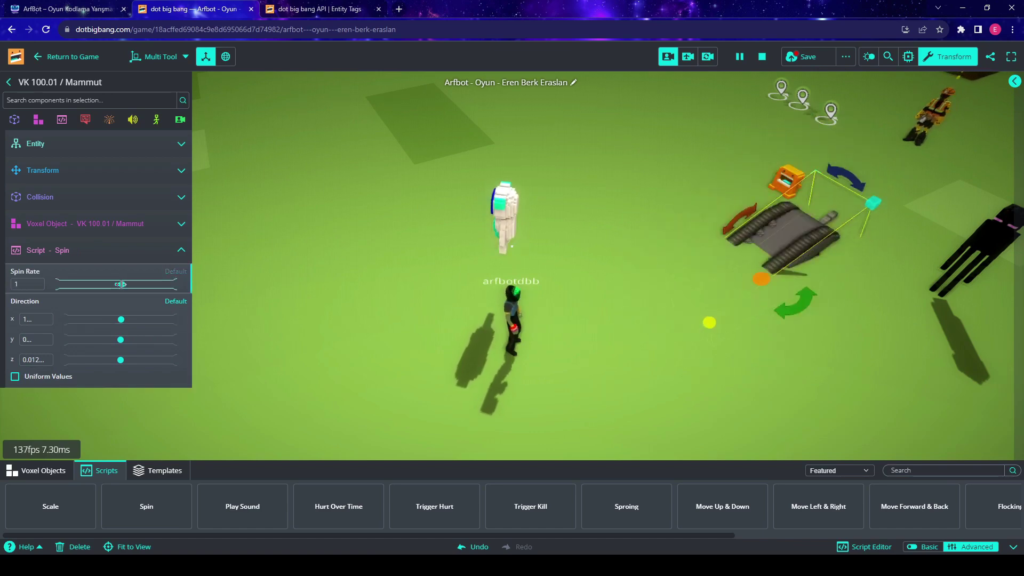
# Reset the tank's Spin direction to its default and walk around the tank to check the rotation.
pyautogui.moveTo(661, 309); pyautogui.dragTo(782, 261, button='right')
pyautogui.press('w')
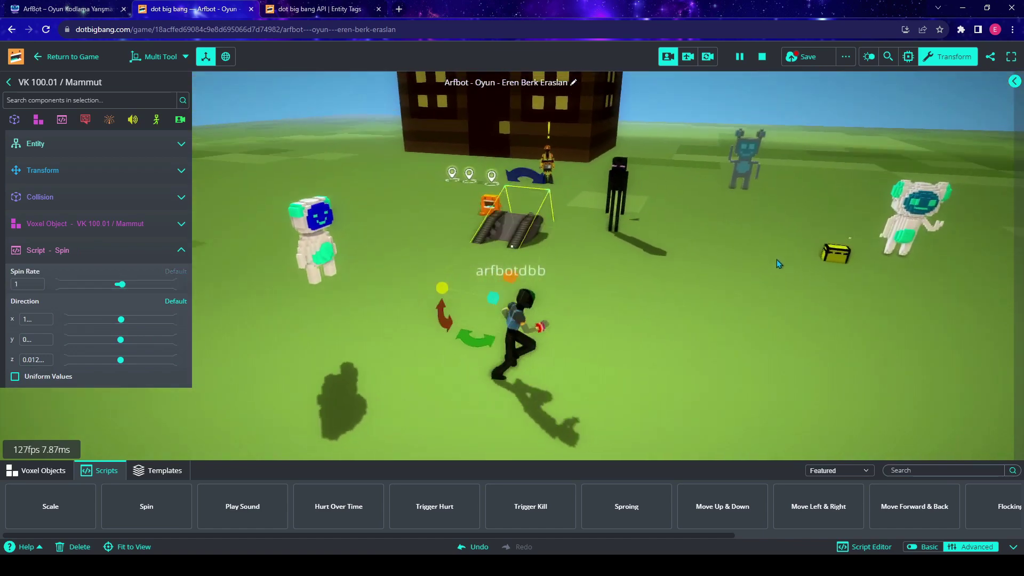
pyautogui.click(176, 302)
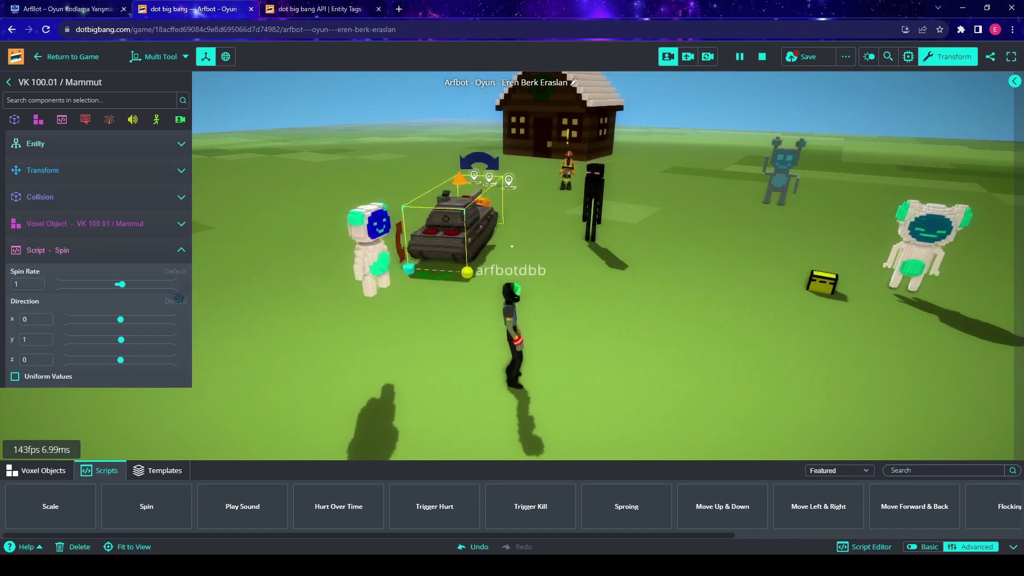
pyautogui.moveTo(407, 292); pyautogui.dragTo(481, 281, button='right')
pyautogui.press('w')
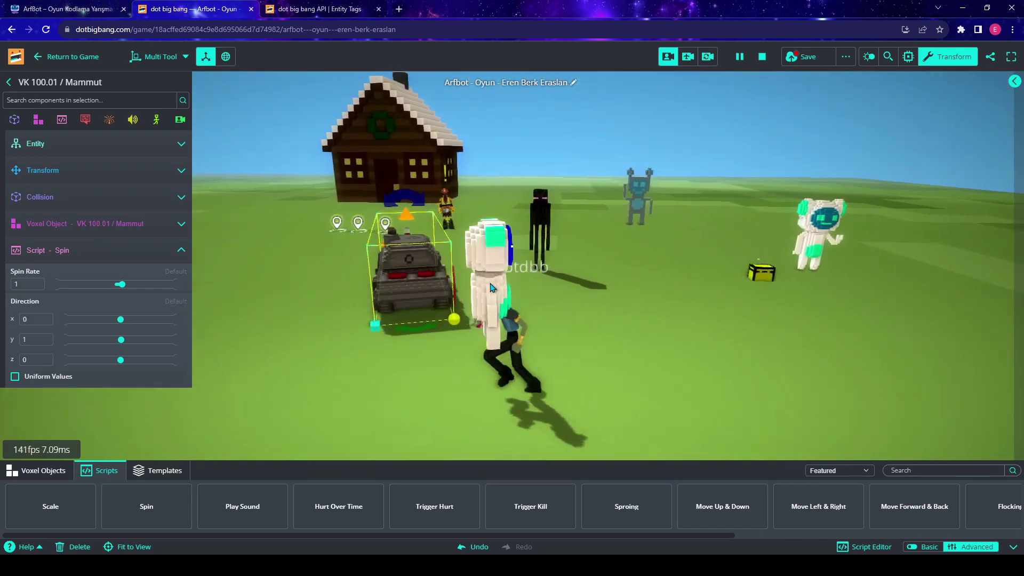
pyautogui.press('w')
pyautogui.moveTo(576, 308); pyautogui.dragTo(478, 302, button='right')
pyautogui.press('s')
pyautogui.press('s')
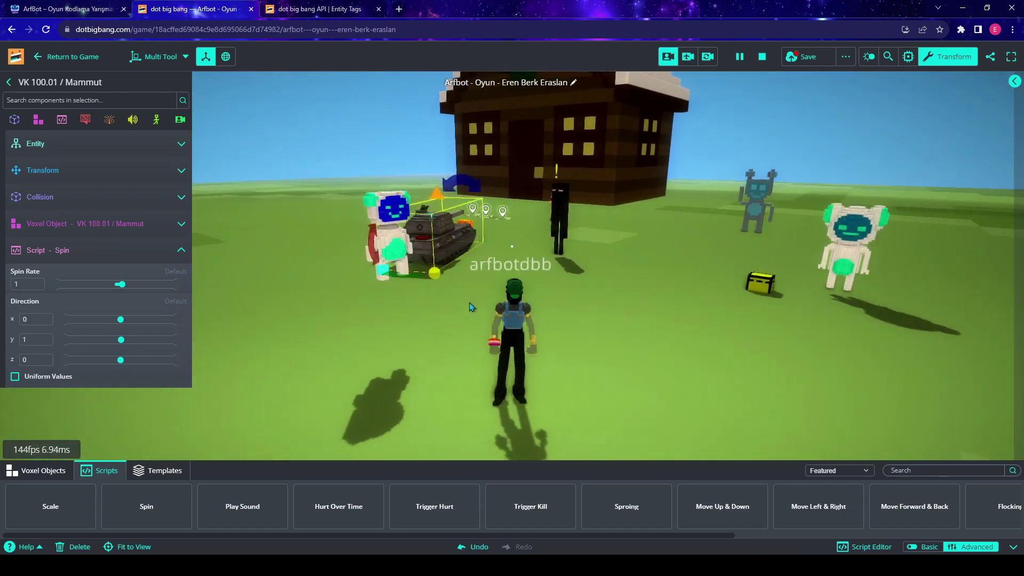
# Attach the Move Up & Down script to the yellow chest and select the chest.
pyautogui.moveTo(661, 277); pyautogui.dragTo(700, 301, button='right')
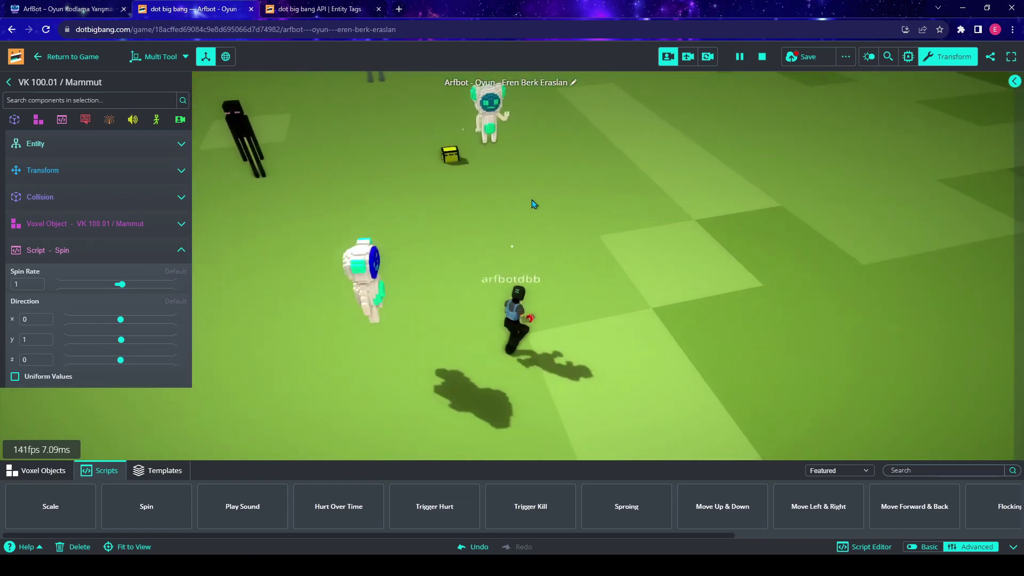
pyautogui.click(443, 183)
pyautogui.click(447, 178)
pyautogui.press('a')
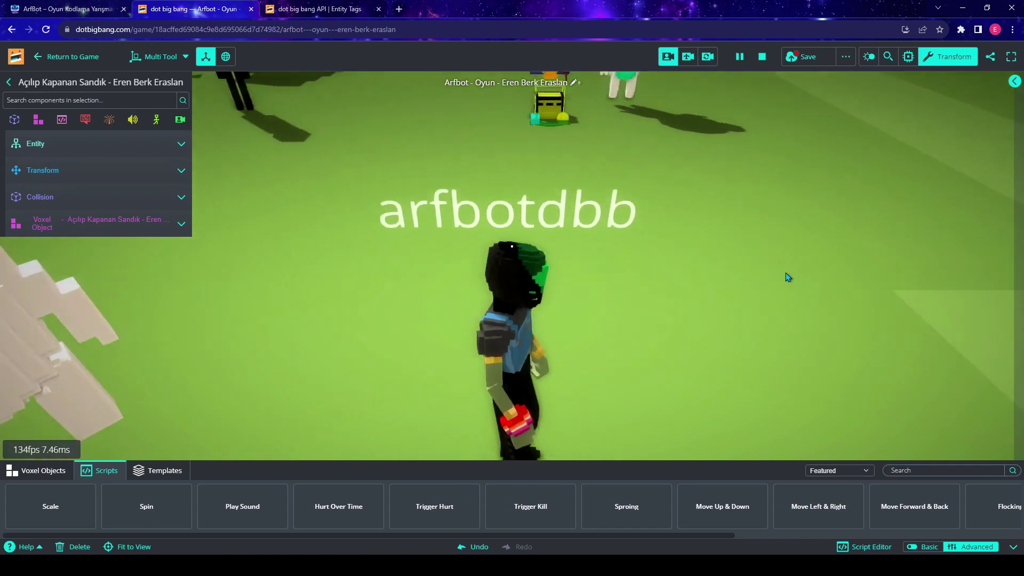
pyautogui.moveTo(724, 498); pyautogui.dragTo(660, 259)
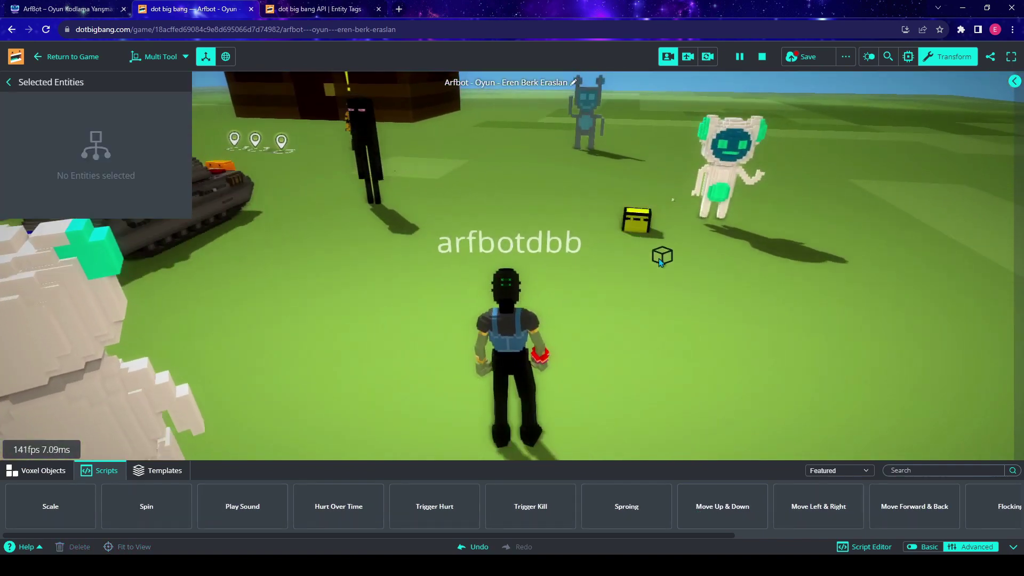
pyautogui.click(639, 225)
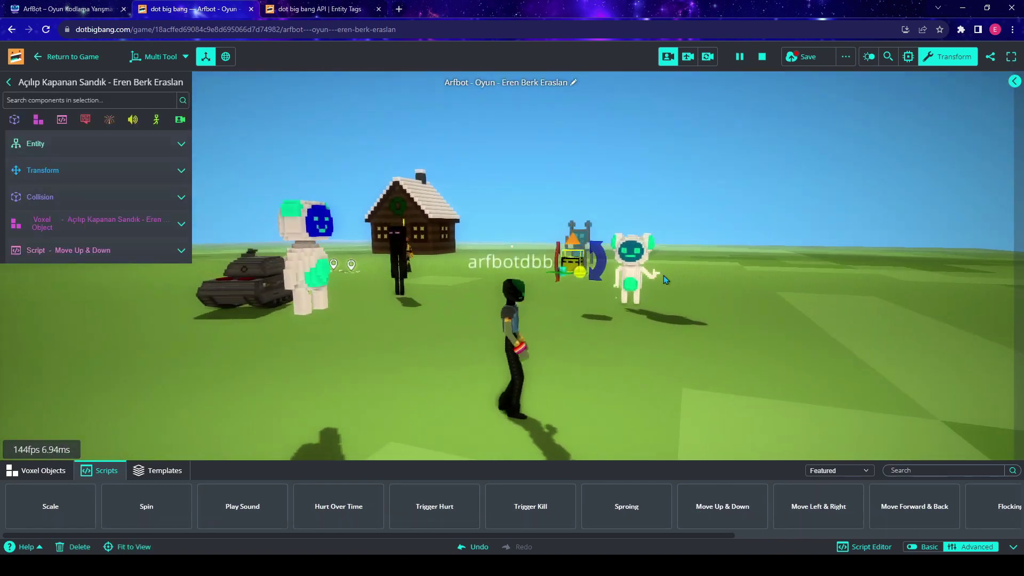
# Deselect the chest, run the player over to it and jump repeatedly to test its vertical movement.
pyautogui.click(716, 288)
pyautogui.press('w')
pyautogui.moveTo(722, 318); pyautogui.dragTo(649, 327, button='right')
pyautogui.press('space')
pyautogui.press('space')
pyautogui.press('space')
pyautogui.press('space')
pyautogui.press('space')
pyautogui.moveTo(650, 328); pyautogui.dragTo(631, 421)
pyautogui.press('space')
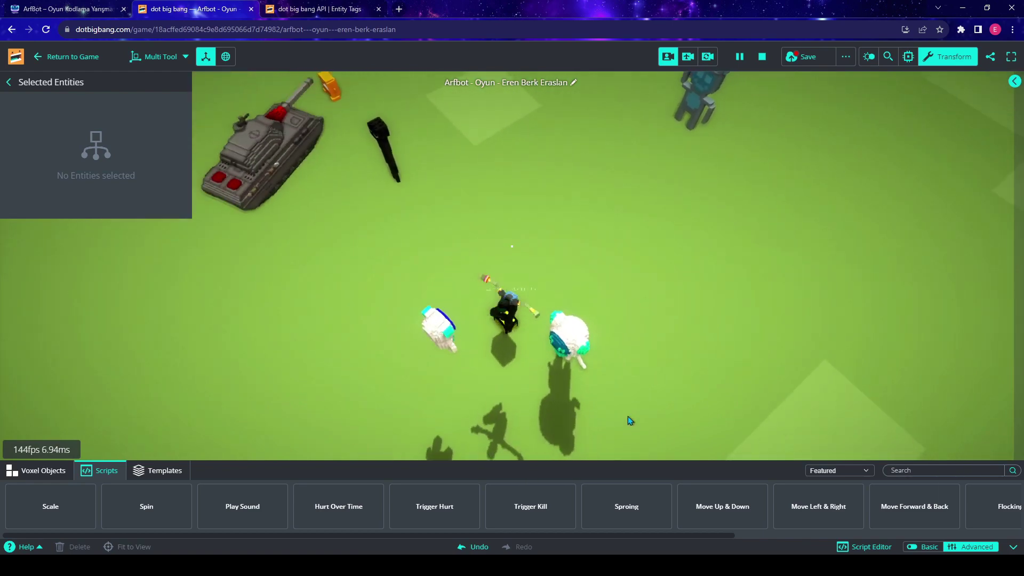
# Walk the player around the moving chest and view it from several angles.
pyautogui.moveTo(628, 416); pyautogui.dragTo(477, 280, button='right')
pyautogui.moveTo(478, 284); pyautogui.dragTo(724, 350)
pyautogui.press('w')
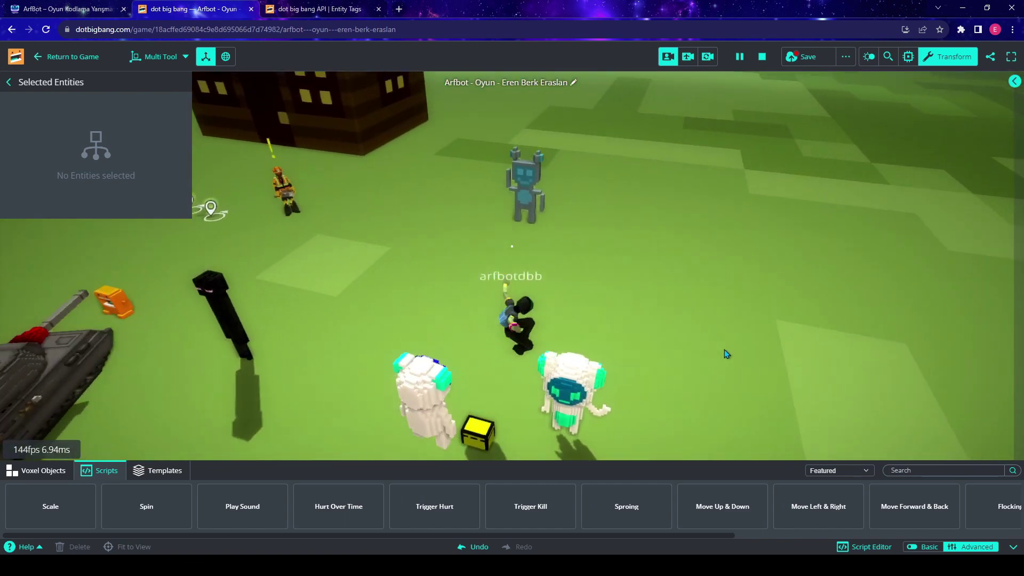
pyautogui.press('d')
pyautogui.press('s')
pyautogui.press('a')
pyautogui.moveTo(724, 350); pyautogui.dragTo(678, 346)
pyautogui.press('a')
# Set the chest's Move Up & Down distance to 14 and run the player to the chest to test it.
pyautogui.click(516, 224)
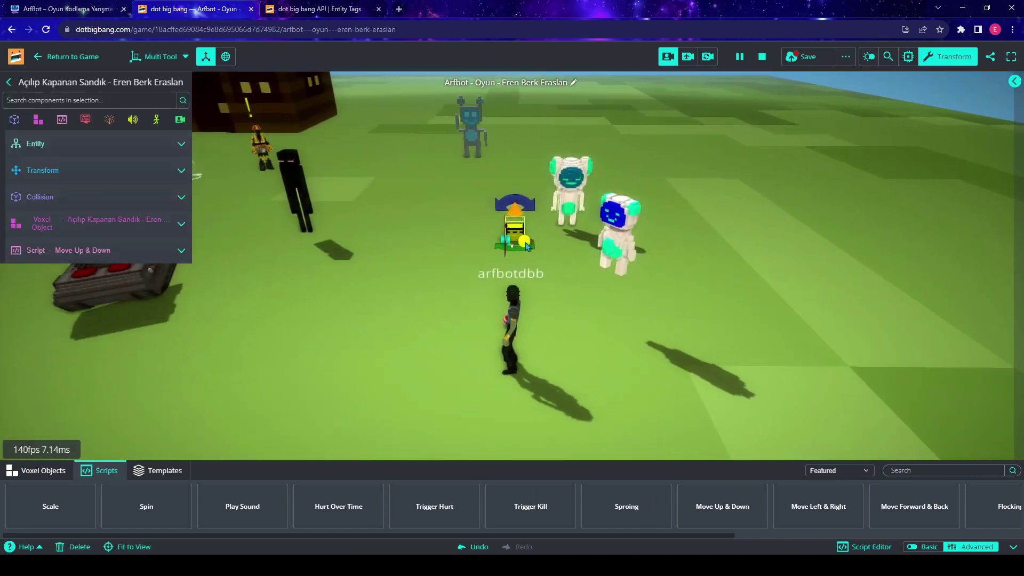
pyautogui.click(539, 254)
pyautogui.click(514, 162)
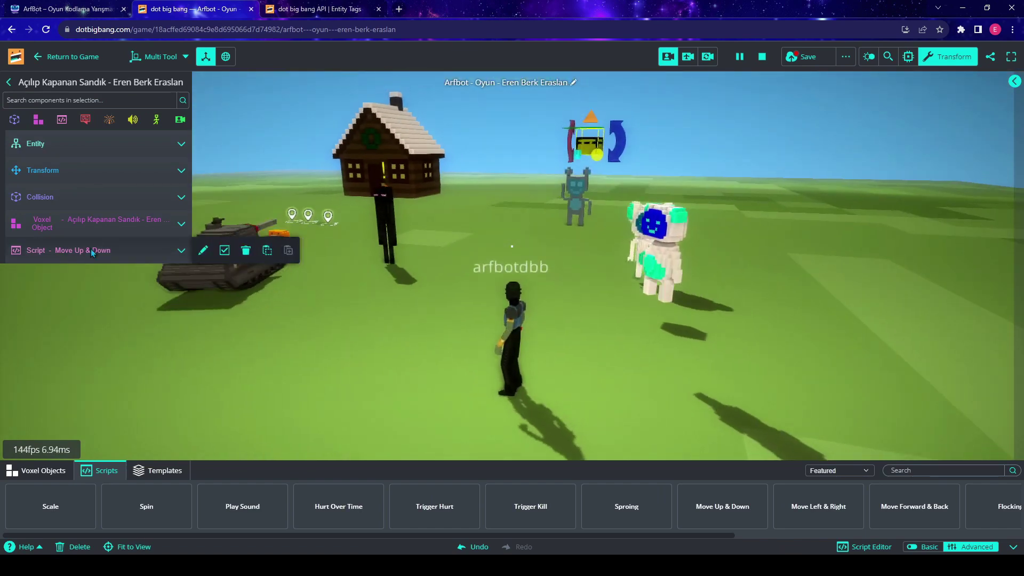
pyautogui.click(92, 250)
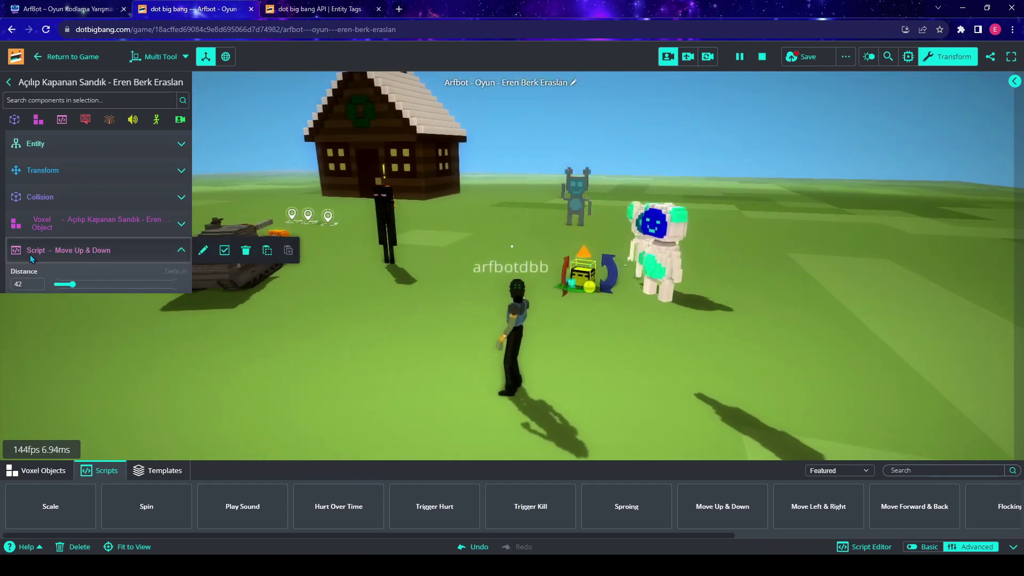
pyautogui.moveTo(26, 277)
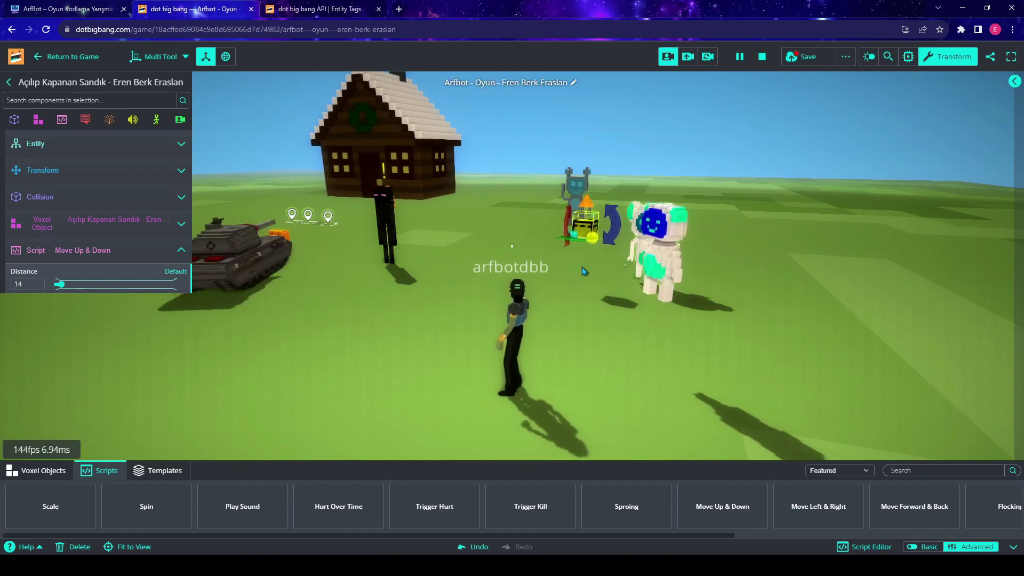
pyautogui.moveTo(687, 290); pyautogui.dragTo(727, 353, button='right')
pyautogui.press('w')
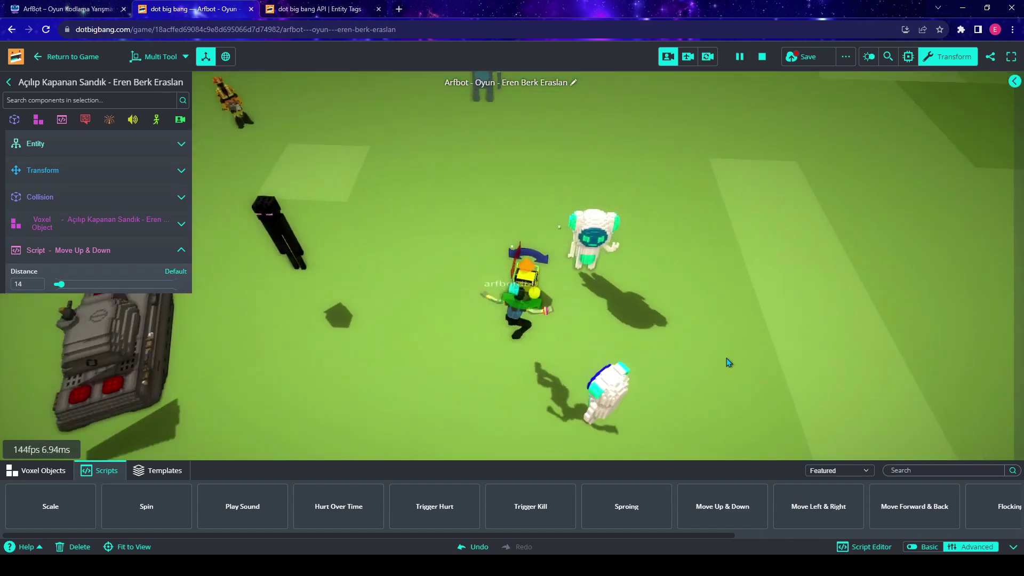
# Set the chest's Move Up & Down distance to 164 and ride the moving chest with the player.
pyautogui.press('space')
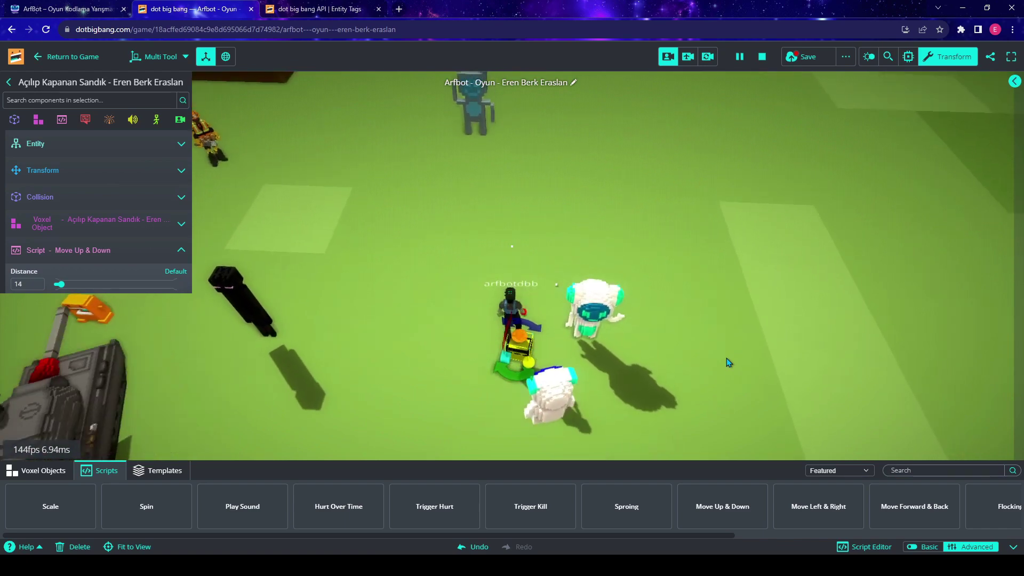
pyautogui.moveTo(59, 284); pyautogui.dragTo(131, 280)
pyautogui.moveTo(736, 384); pyautogui.dragTo(615, 382, button='right')
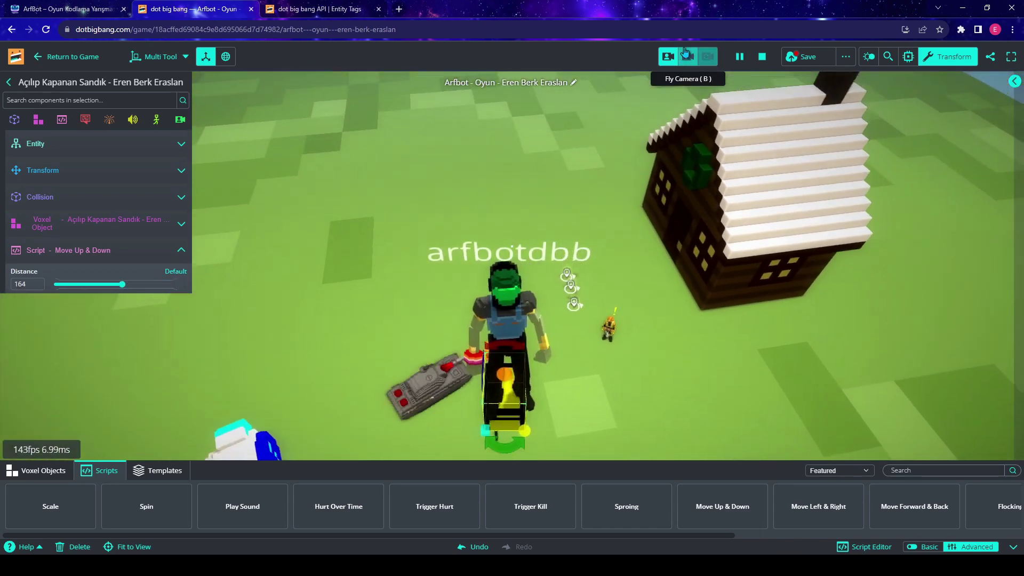
# Switch to the fly camera, deselect the chest and back away to watch its full vertical travel.
pyautogui.click(687, 57)
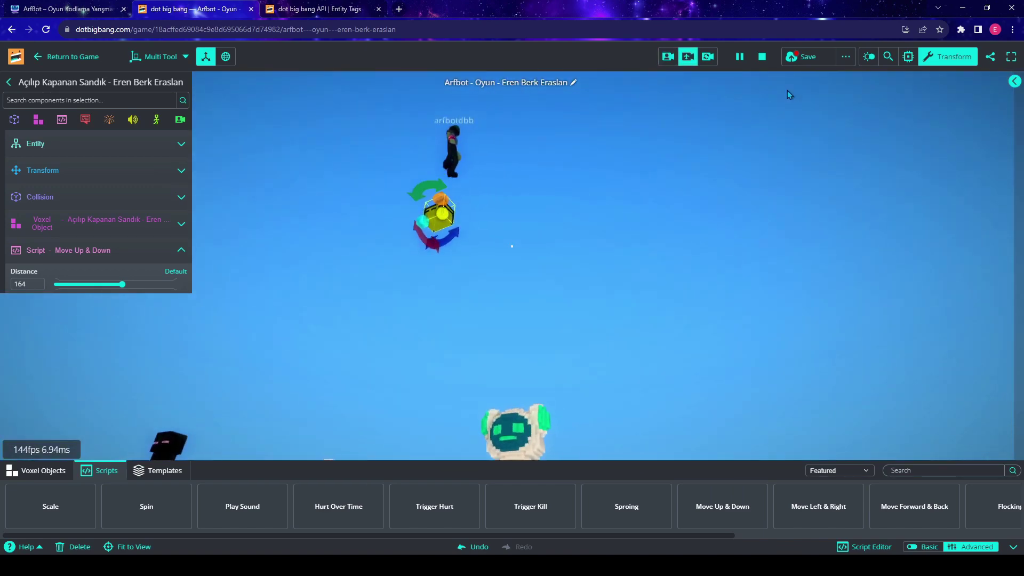
pyautogui.moveTo(576, 95); pyautogui.dragTo(629, 197, button='right')
pyautogui.press('w')
pyautogui.press('s')
pyautogui.click(642, 189)
pyautogui.press('w')
pyautogui.press('s')
pyautogui.press('a')
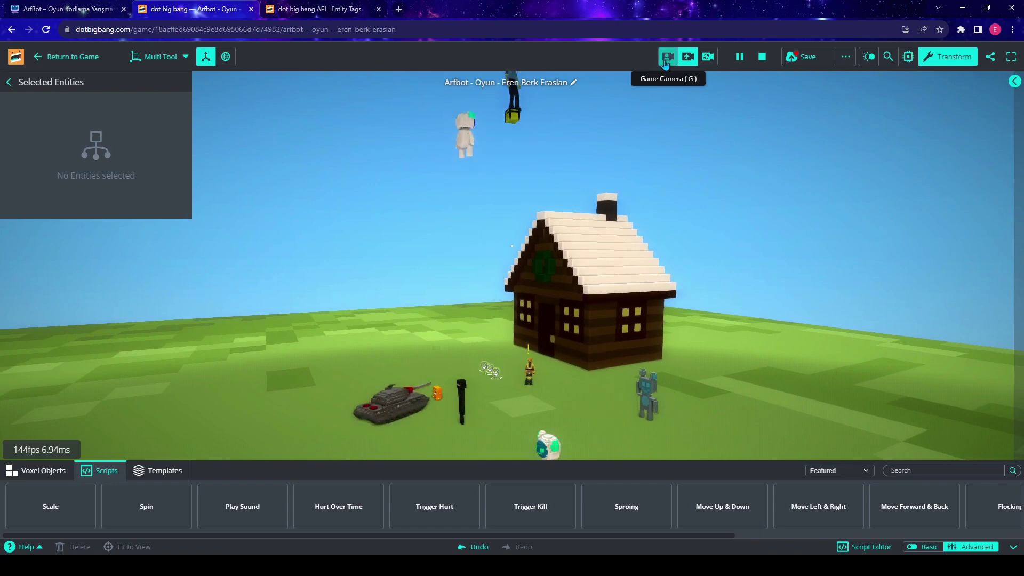
# Return to the game camera and look up and around the player to follow the chest's movement.
pyautogui.click(667, 57)
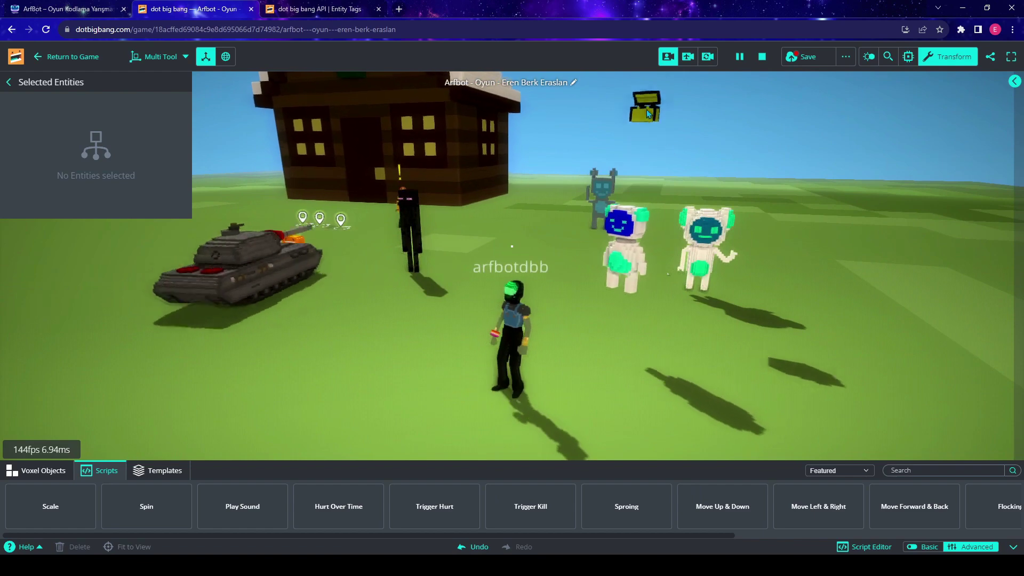
pyautogui.moveTo(648, 103); pyautogui.dragTo(690, 168, button='right')
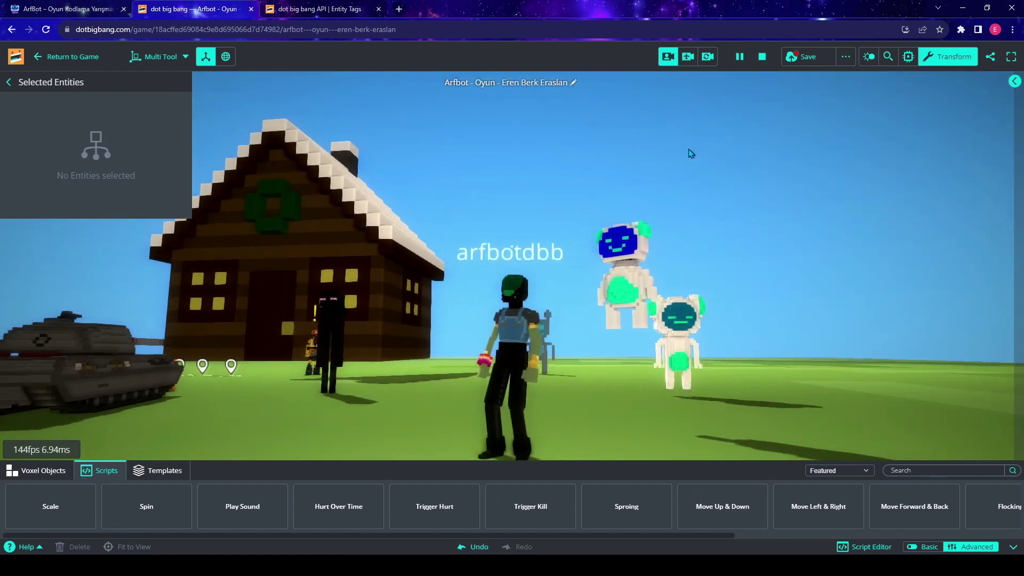
pyautogui.moveTo(625, 126); pyautogui.dragTo(626, 52, button='right')
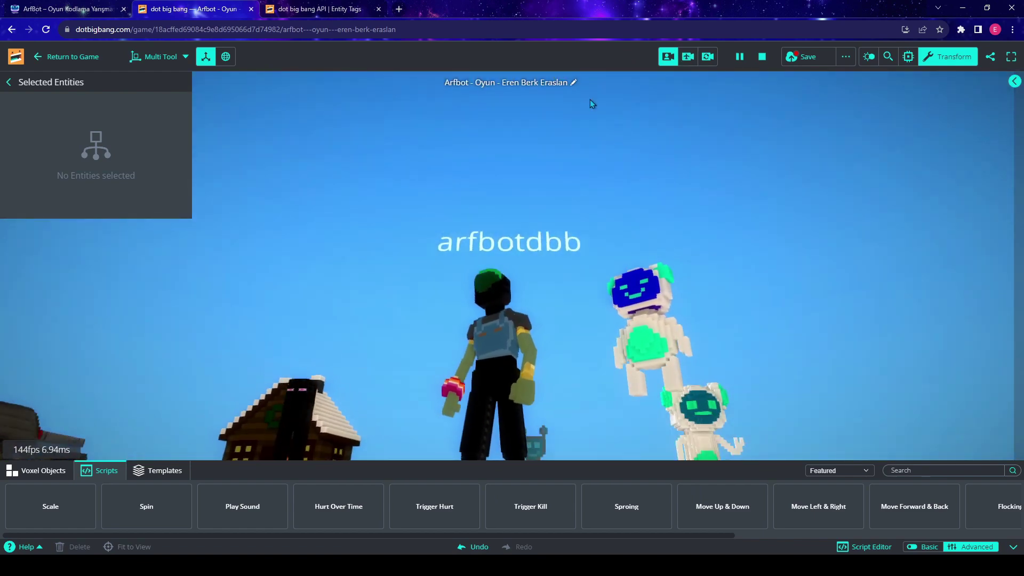
pyautogui.moveTo(567, 151); pyautogui.dragTo(622, 238, button='right')
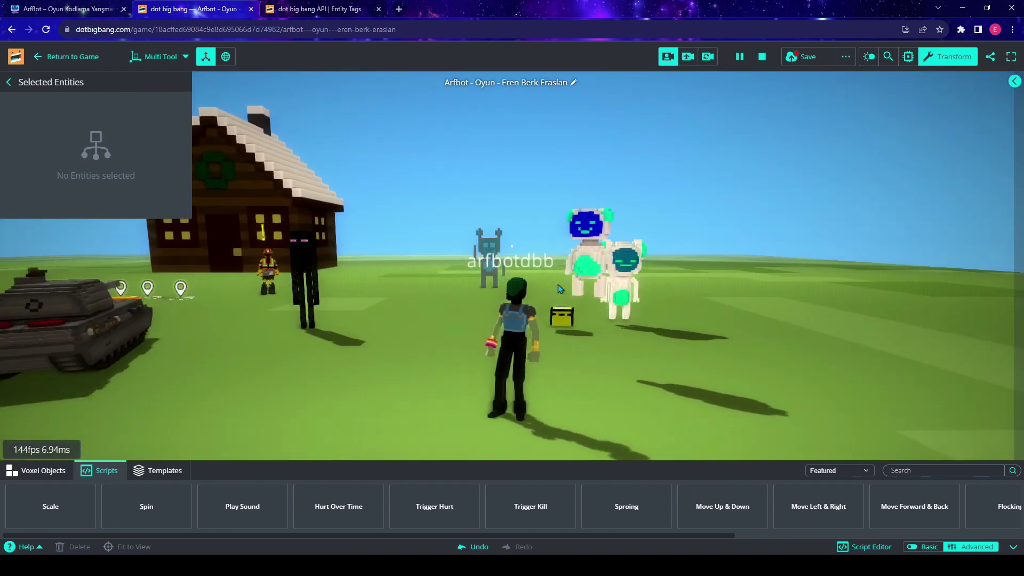
pyautogui.moveTo(772, 253); pyautogui.dragTo(811, 232, button='right')
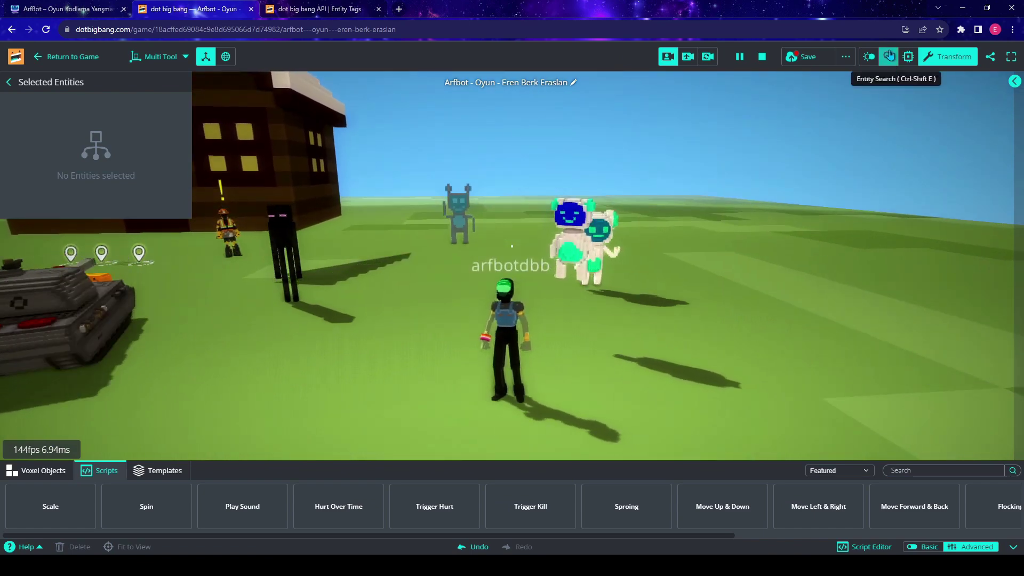
# Find and select the chest through Entity Search and set its Move Up & Down distance to 26.
pyautogui.click(889, 54)
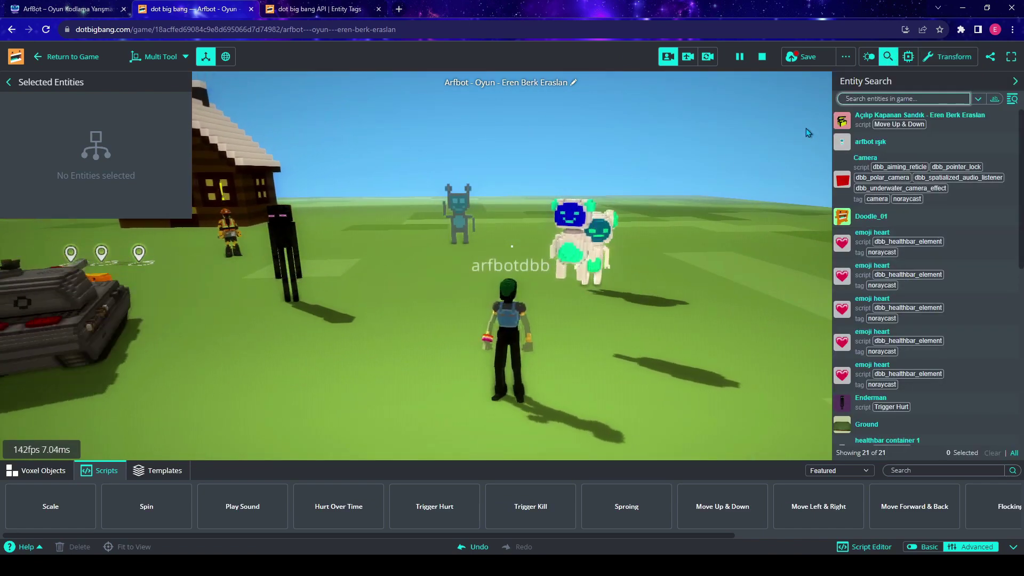
pyautogui.click(951, 127)
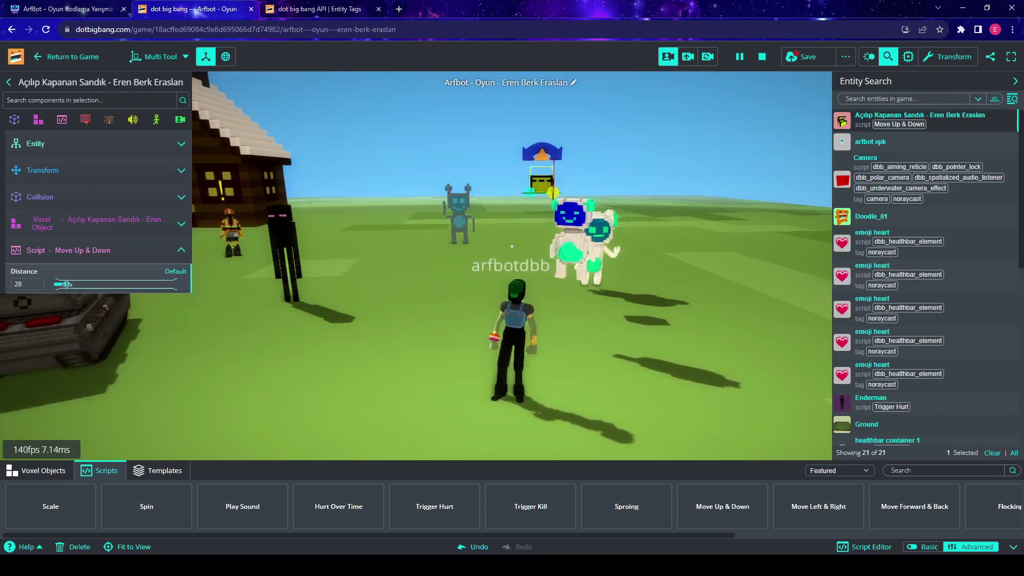
pyautogui.click(1016, 82)
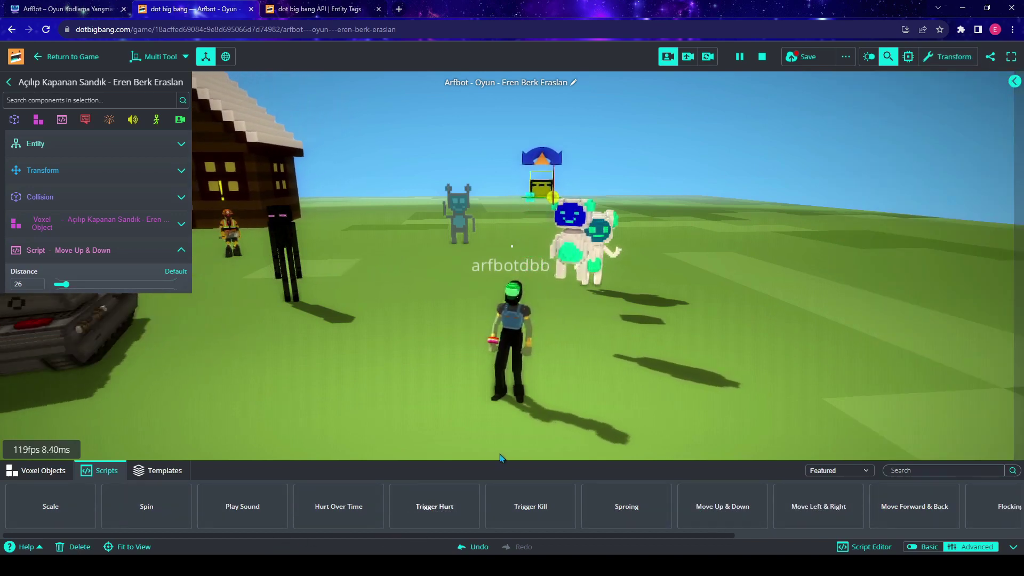
# Browse the featured templates and run the player to open grass past the white robots.
pyautogui.click(174, 472)
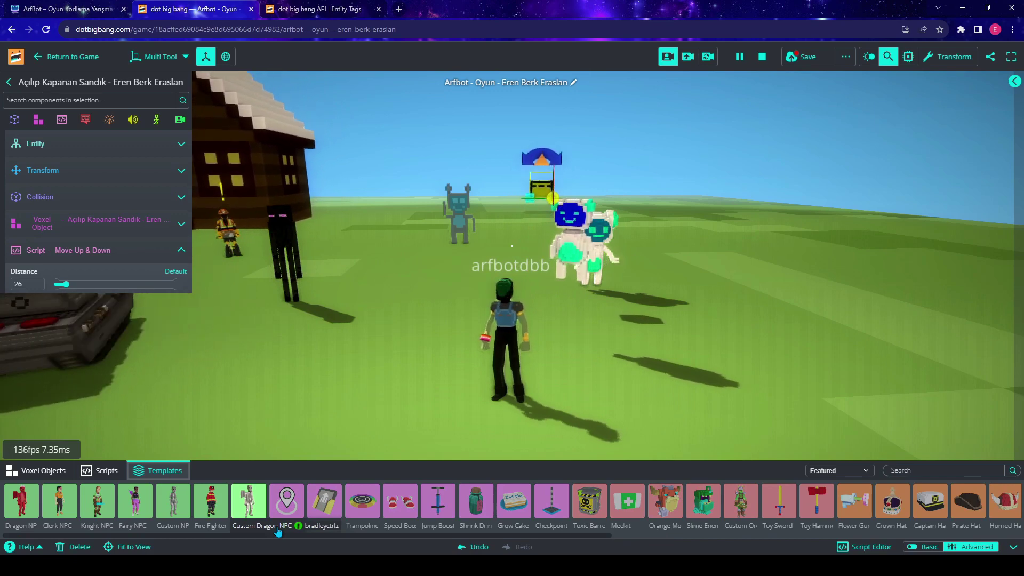
pyautogui.hscroll(9, 234, 512)
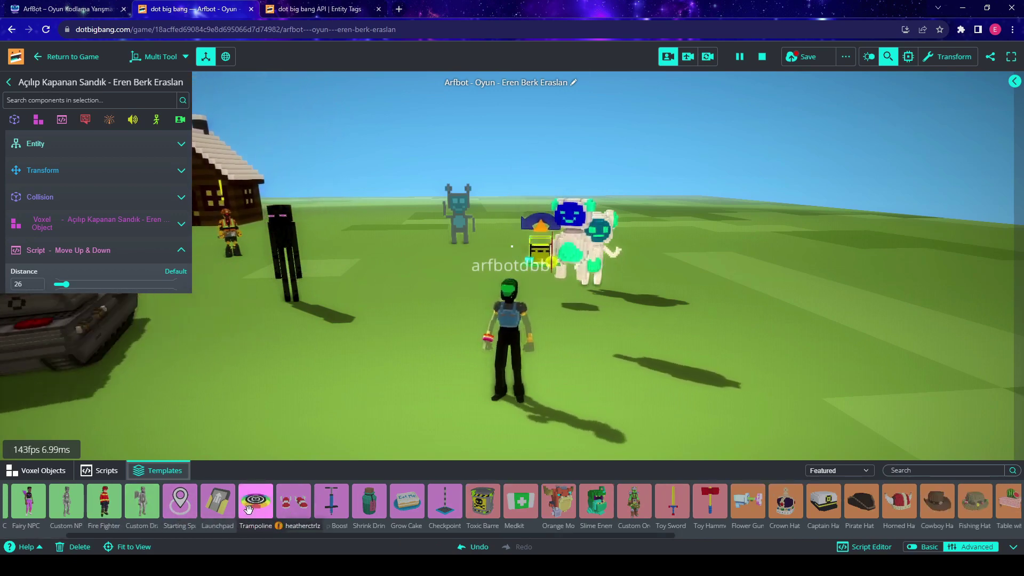
pyautogui.hscroll(4, 248, 510)
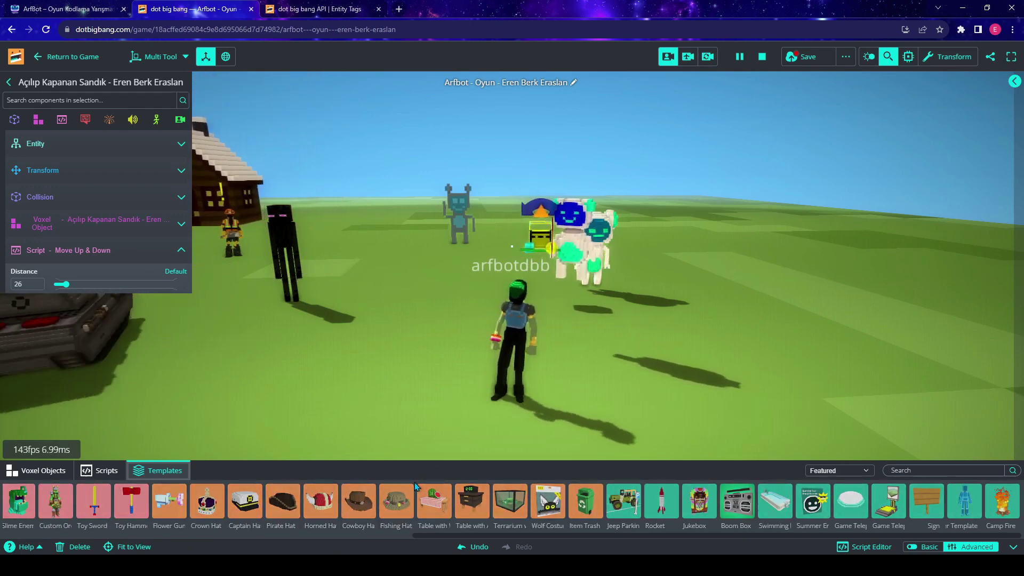
pyautogui.press('d')
pyautogui.press('space')
pyautogui.moveTo(706, 395); pyautogui.dragTo(810, 389, button='right')
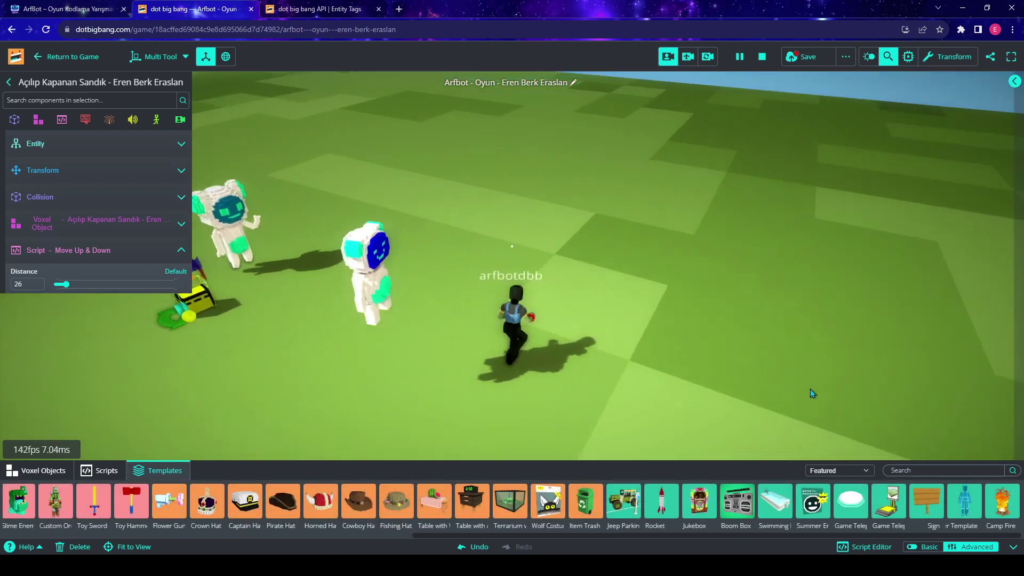
pyautogui.press('w')
pyautogui.press('space')
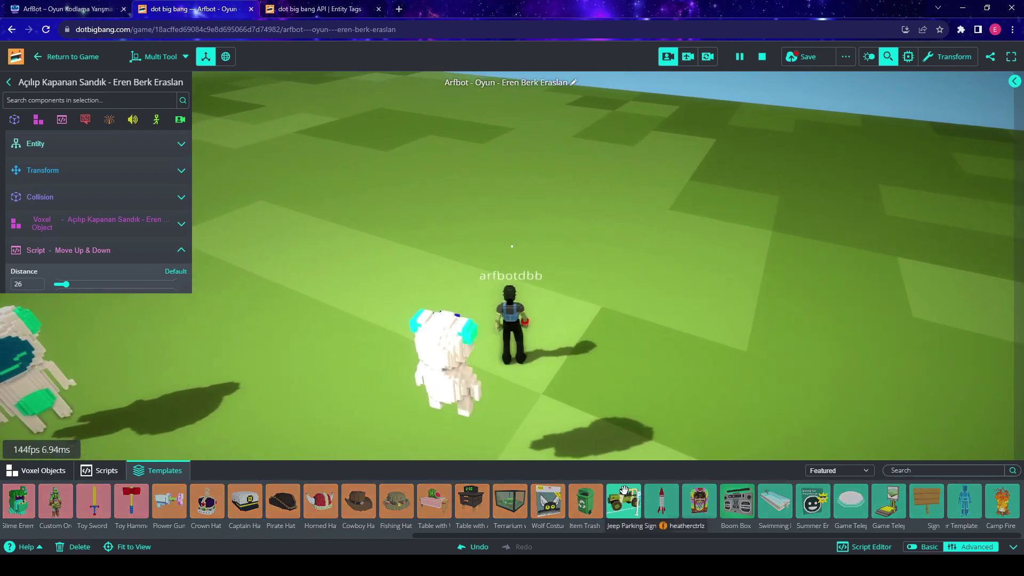
# Place a Jeep Parking Sign template in front of the player and a Rocket template on the grass beside it.
pyautogui.moveTo(624, 497); pyautogui.dragTo(617, 355)
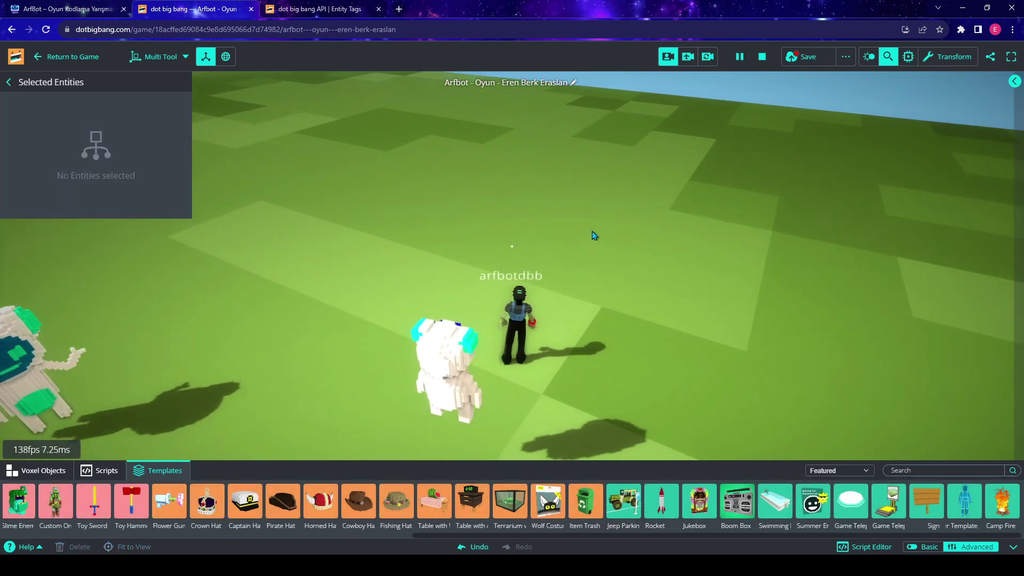
pyautogui.moveTo(638, 430); pyautogui.dragTo(619, 439, button='right')
pyautogui.moveTo(624, 501); pyautogui.dragTo(631, 345)
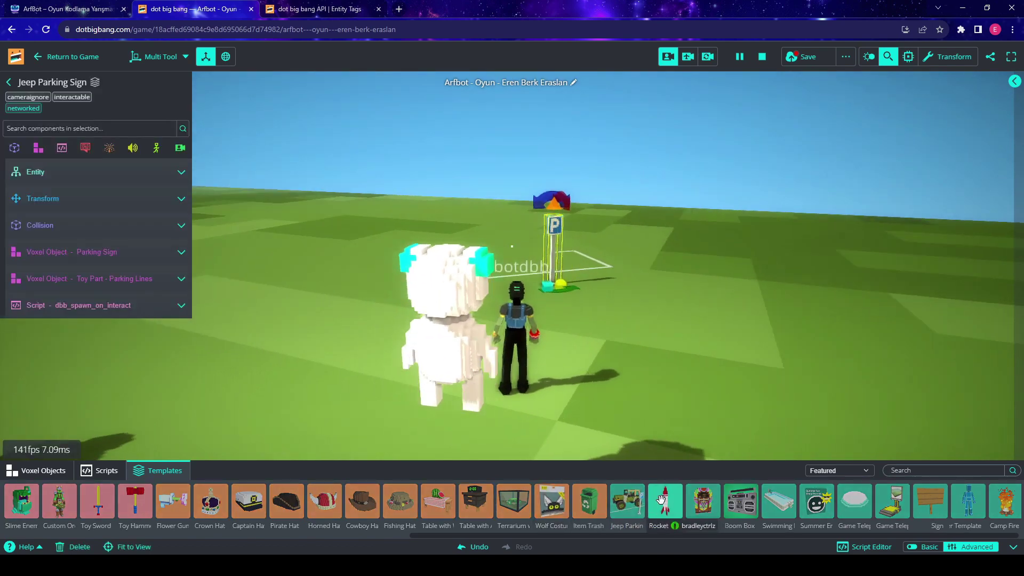
pyautogui.moveTo(664, 483); pyautogui.dragTo(730, 326)
# Add a Launchpad and a Trampoline template on the grass on the other side of the parking sign from the rocket.
pyautogui.hscroll(-6, 255, 532)
pyautogui.hscroll(-6, 255, 532)
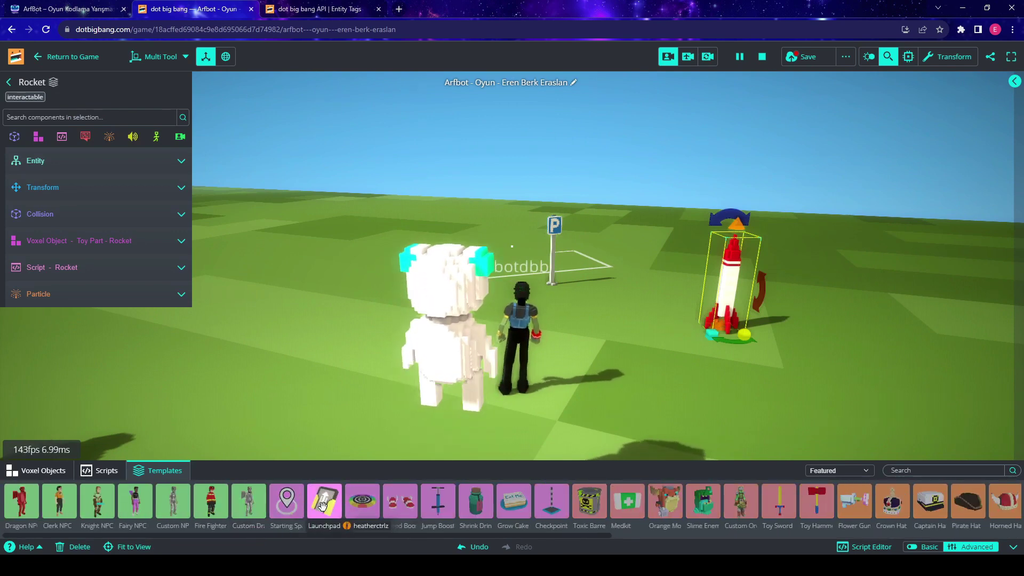
pyautogui.moveTo(323, 482); pyautogui.dragTo(240, 323)
pyautogui.moveTo(330, 476); pyautogui.dragTo(250, 357)
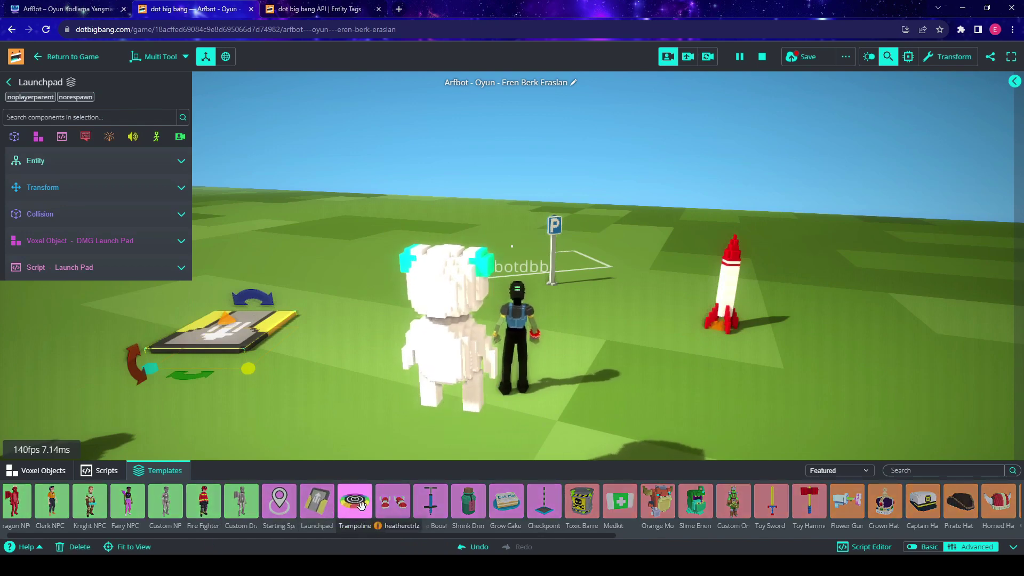
pyautogui.moveTo(362, 505); pyautogui.dragTo(382, 417)
pyautogui.moveTo(367, 277); pyautogui.dragTo(367, 278)
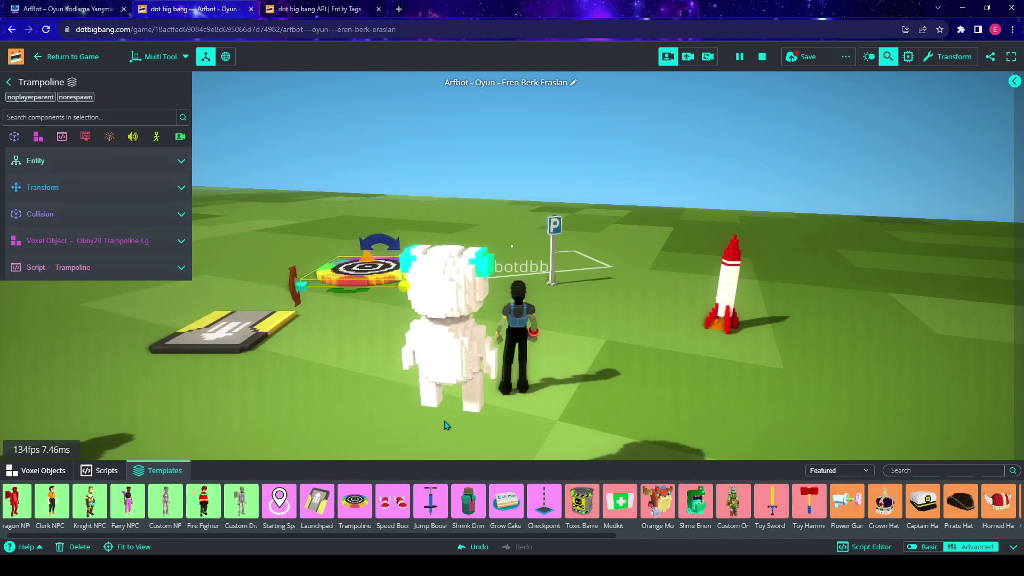
# Place a Speed Boost Sneakers template on open grass near the rocket, deselect it and run the player toward it.
pyautogui.press('s')
pyautogui.moveTo(400, 502); pyautogui.dragTo(850, 319)
pyautogui.click(750, 353)
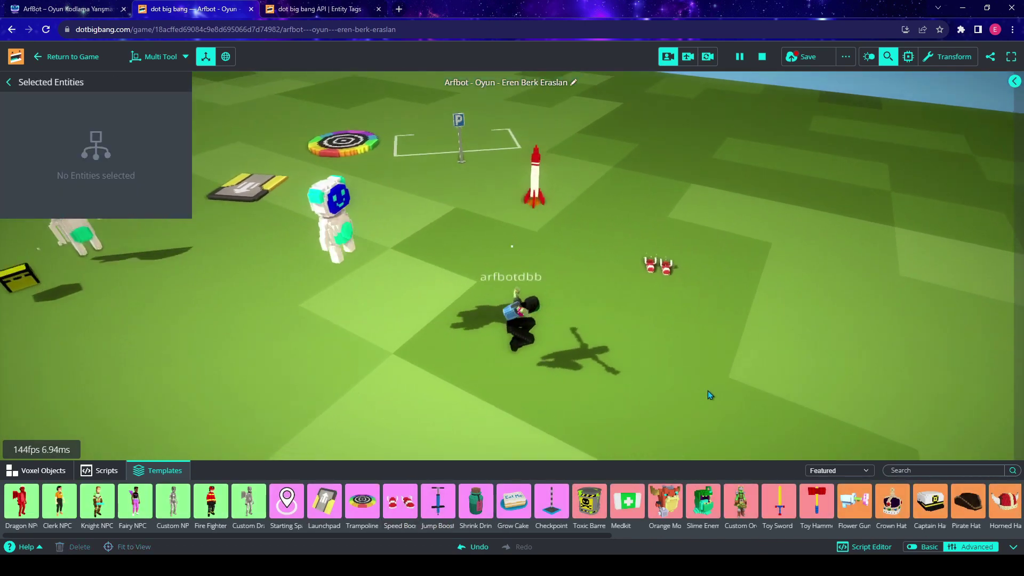
pyautogui.press('d')
pyautogui.moveTo(708, 395); pyautogui.dragTo(622, 418, button='right')
pyautogui.press('a')
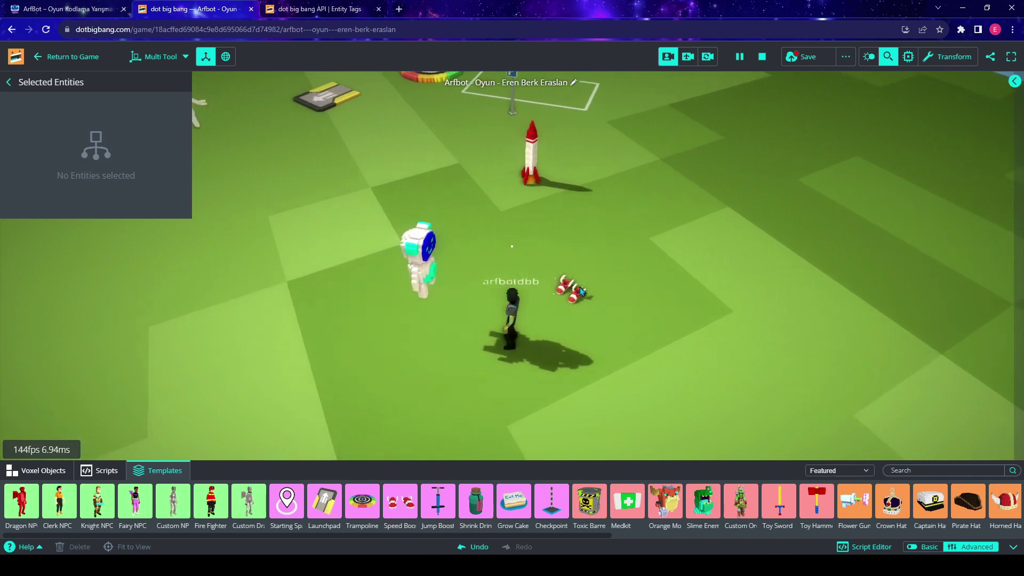
# Select the Speed Boost Sneakers and expand their dbb_movement_modifier_v2 script to examine its settings.
pyautogui.click(579, 290)
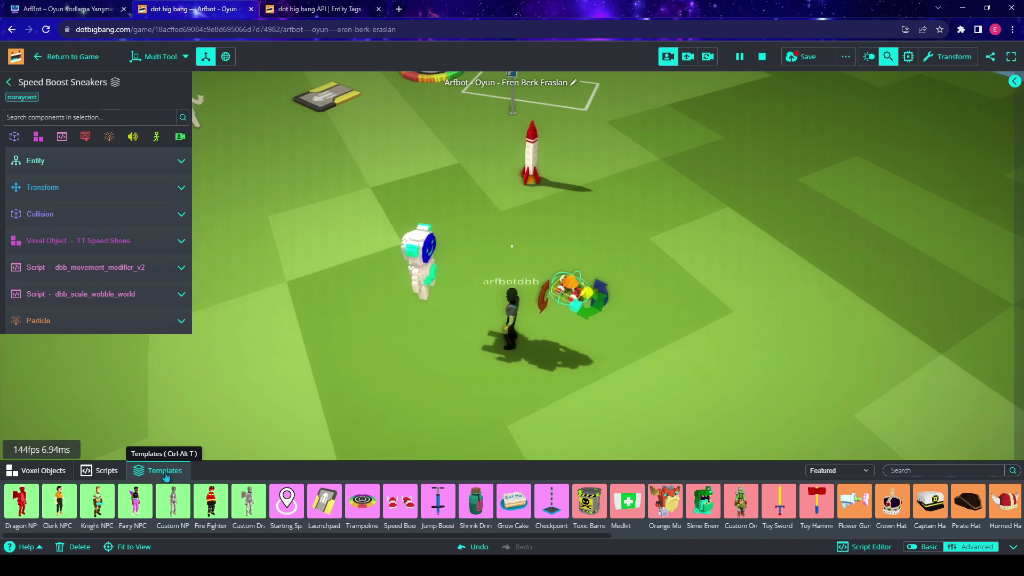
pyautogui.click(44, 479)
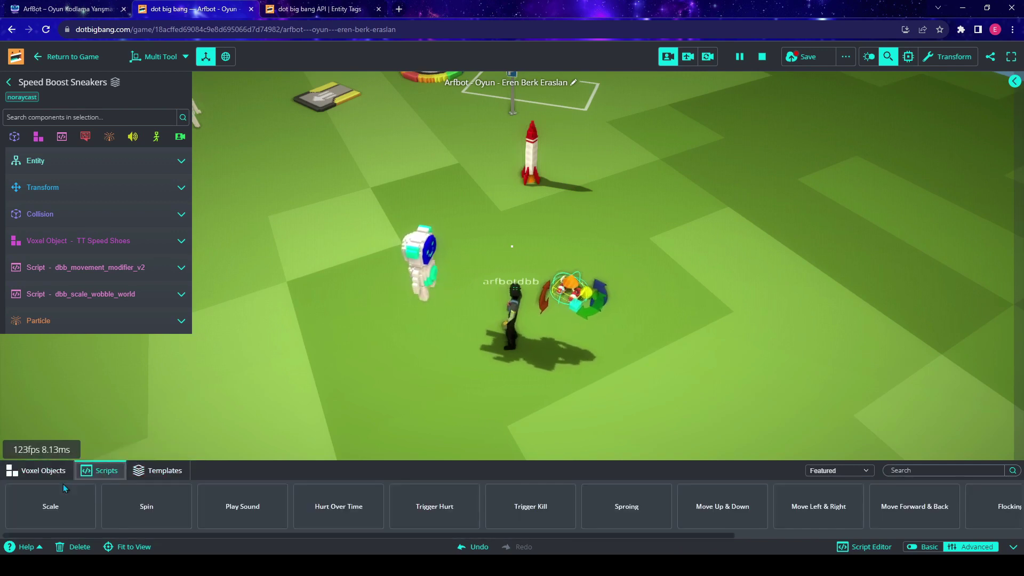
pyautogui.click(63, 479)
pyautogui.click(151, 477)
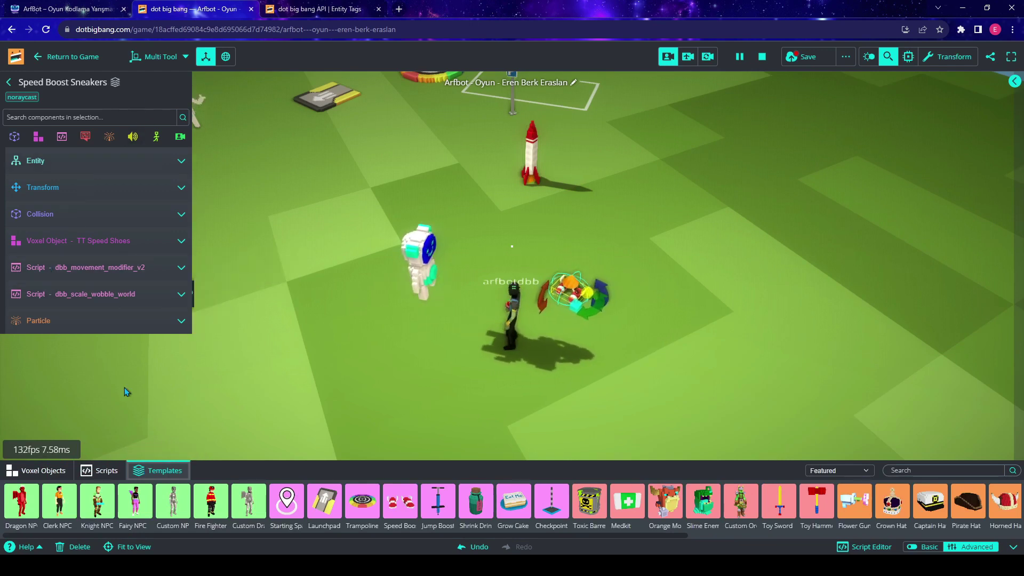
pyautogui.click(124, 279)
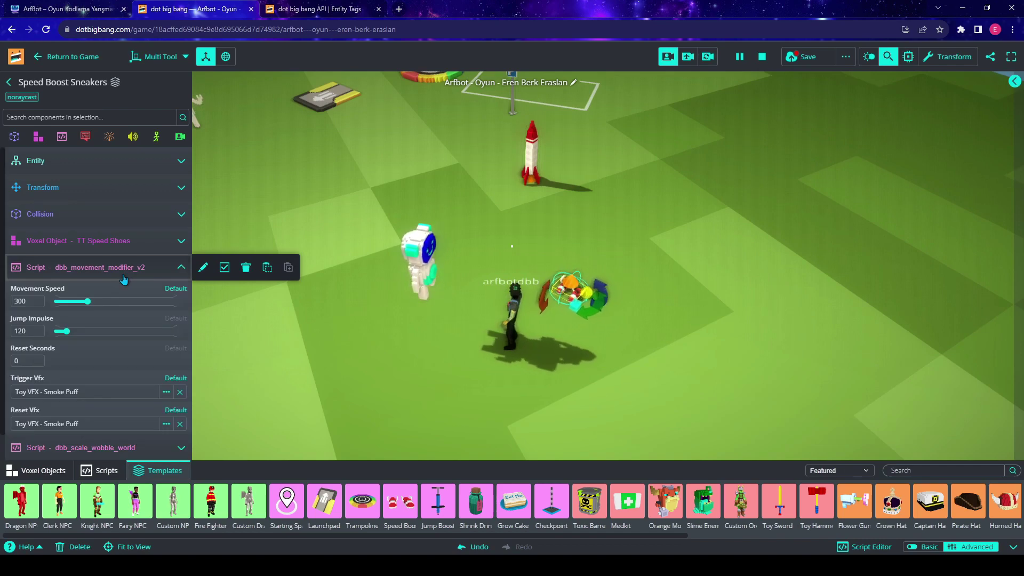
pyautogui.scroll(-1, 137, 380)
# Deselect the sneakers and run and jump the player around them to test the speed boost.
pyautogui.click(592, 359)
pyautogui.moveTo(651, 368); pyautogui.dragTo(520, 271, button='right')
pyautogui.press('w')
pyautogui.press('w')
pyautogui.press('space')
pyautogui.press('w')
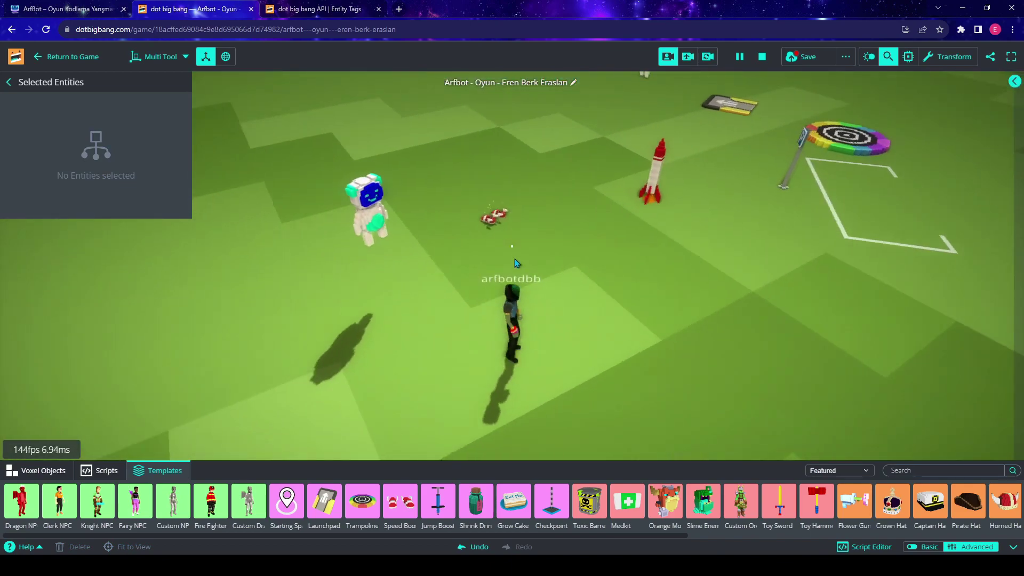
# Set the Speed Boost Sneakers' Movement Speed to 133 and run and jump the player around to test it.
pyautogui.click(496, 219)
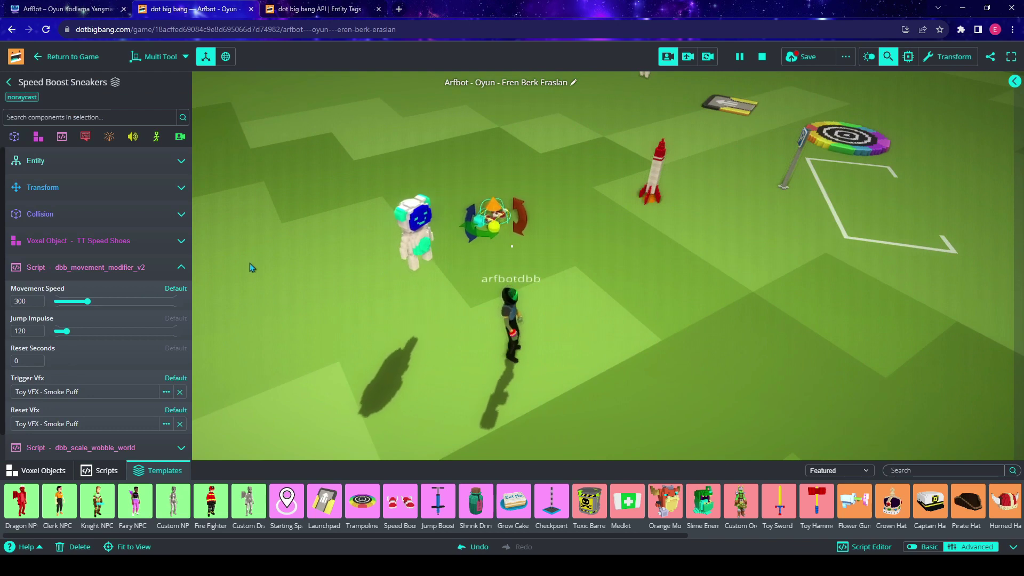
pyautogui.scroll(-1, 81, 299)
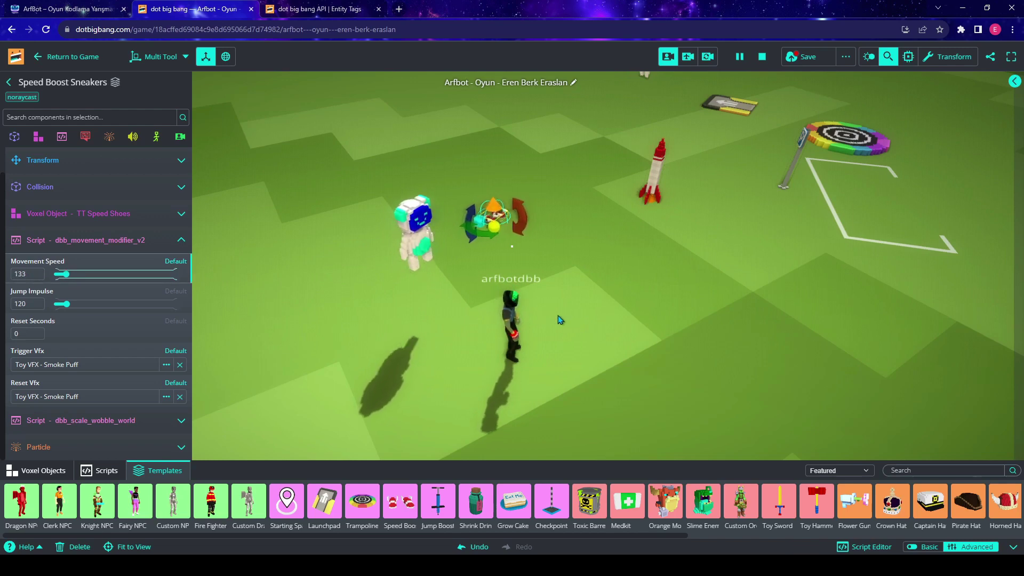
pyautogui.press('w')
pyautogui.press('space')
pyautogui.moveTo(560, 320); pyautogui.dragTo(229, 288, button='right')
pyautogui.press('w')
pyautogui.moveTo(590, 308); pyautogui.dragTo(341, 304, button='right')
pyautogui.press('a')
pyautogui.moveTo(747, 325); pyautogui.dragTo(315, 341, button='right')
pyautogui.press('space')
pyautogui.press('d')
pyautogui.press('space')
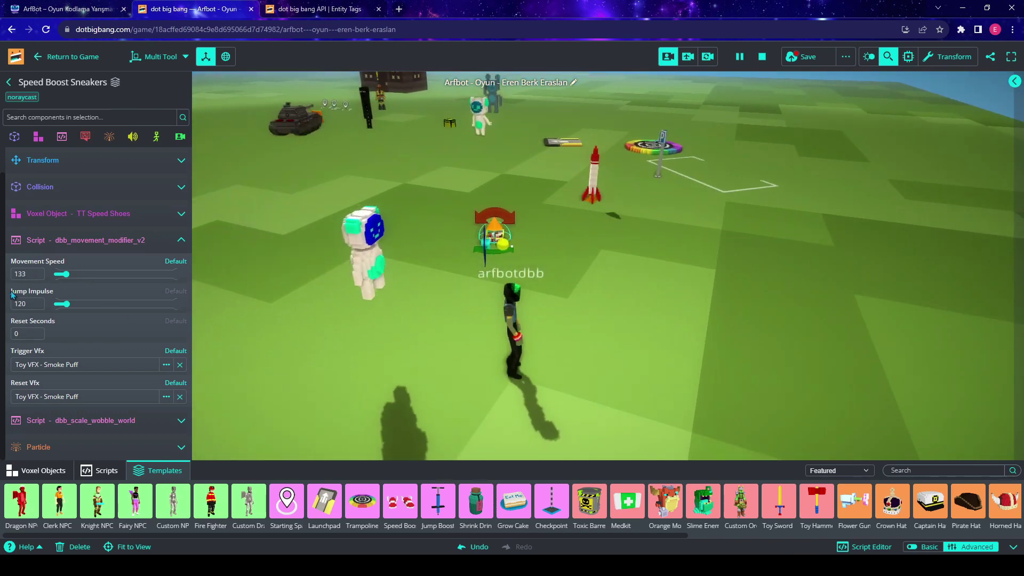
# Keep running and jumping the player around the sneakers and rocket, turning the view to judge the movement speed.
pyautogui.moveTo(654, 338); pyautogui.dragTo(212, 407, button='right')
pyautogui.press('w')
pyautogui.press('space')
pyautogui.click(172, 291)
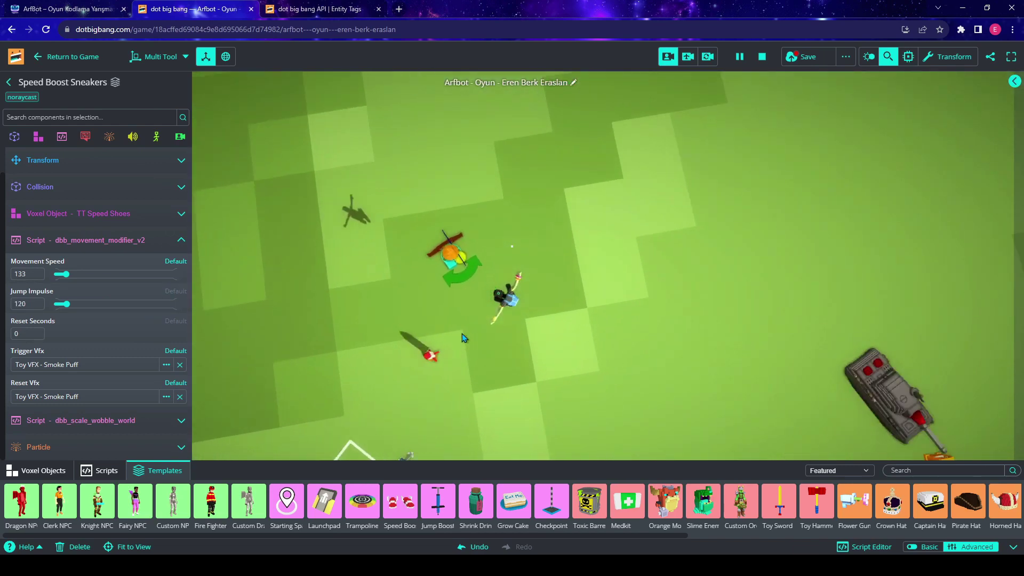
pyautogui.press('w')
pyautogui.moveTo(551, 327); pyautogui.dragTo(498, 275, button='right')
pyautogui.moveTo(619, 256); pyautogui.dragTo(505, 231, button='right')
pyautogui.press('space')
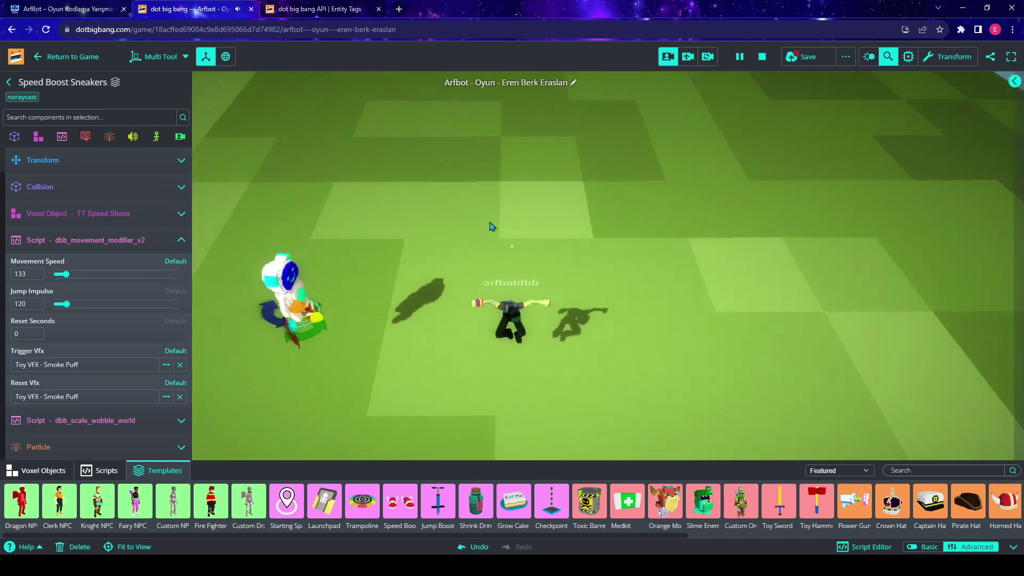
pyautogui.moveTo(626, 316); pyautogui.dragTo(581, 297, button='right')
pyautogui.press('space')
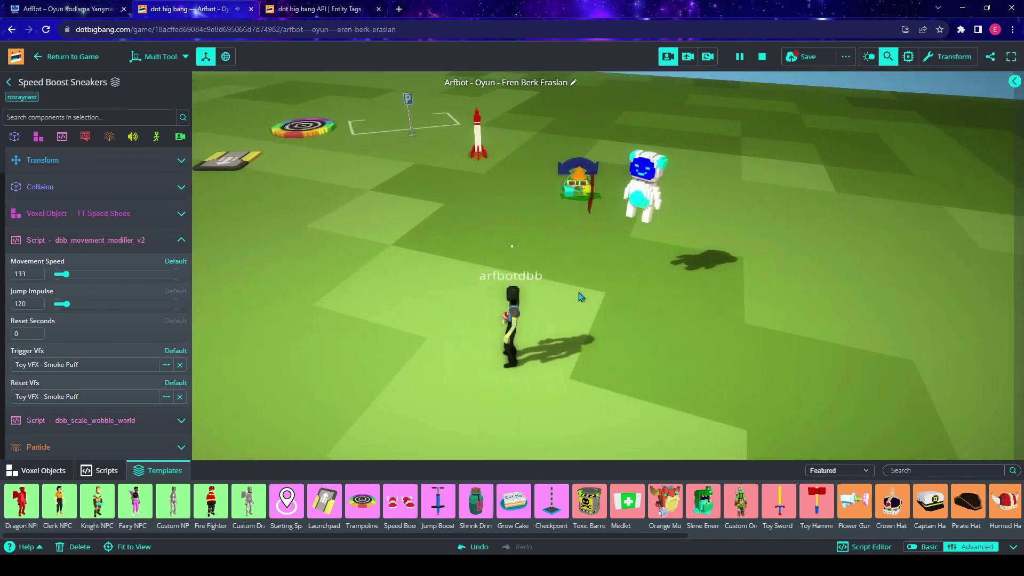
# Run the player past the sneakers to the rocket and back, turning the view to test the Movement Speed of 133.
pyautogui.press('w')
pyautogui.press('d')
pyautogui.moveTo(580, 294); pyautogui.dragTo(542, 286, button='right')
pyautogui.press('a')
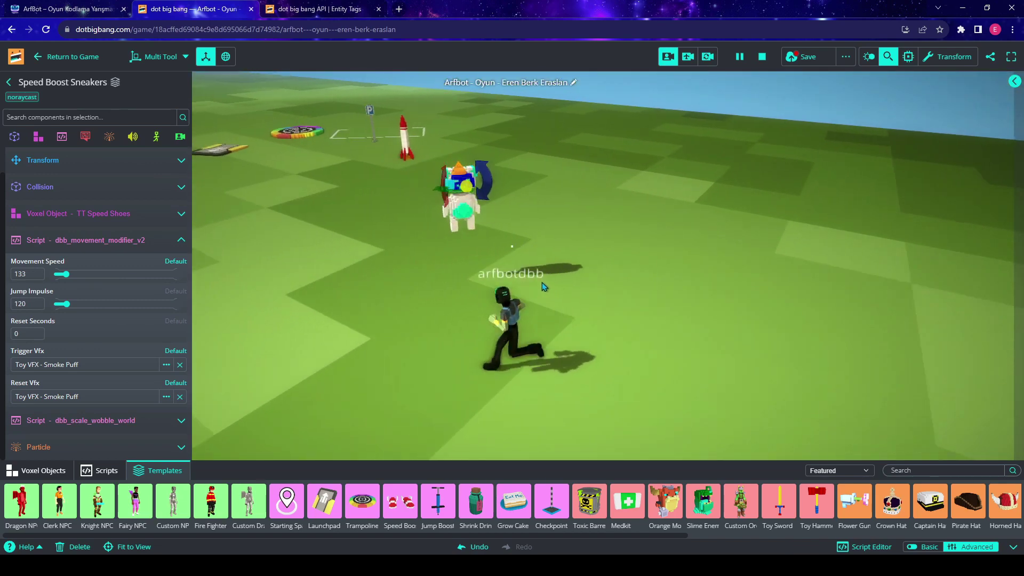
pyautogui.press('w')
pyautogui.press('d')
pyautogui.moveTo(603, 307); pyautogui.dragTo(507, 303, button='right')
pyautogui.press('s')
pyautogui.press('a')
pyautogui.press('w')
pyautogui.press('w')
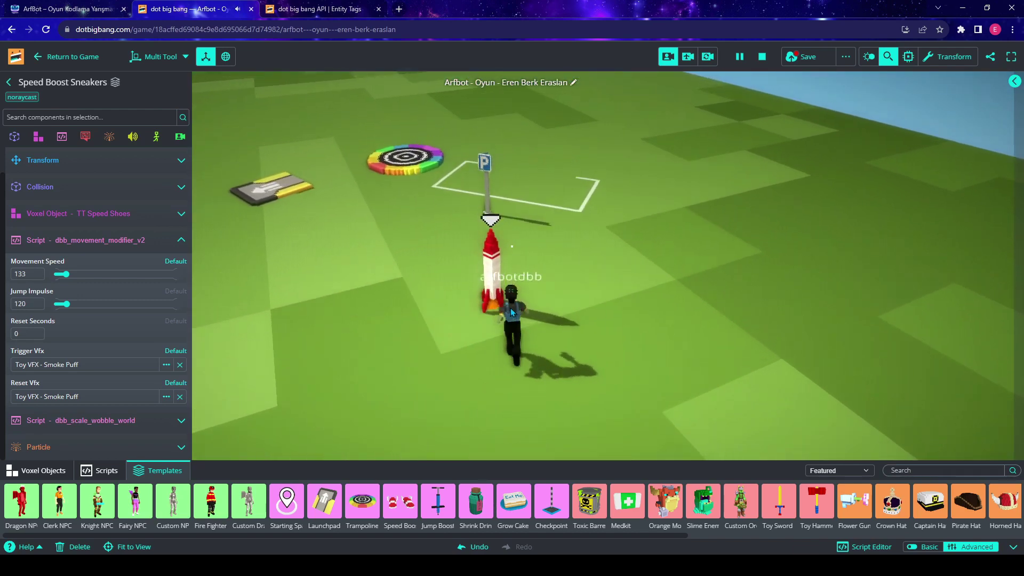
pyautogui.press('a')
pyautogui.press('s')
pyautogui.press('d')
pyautogui.press('w')
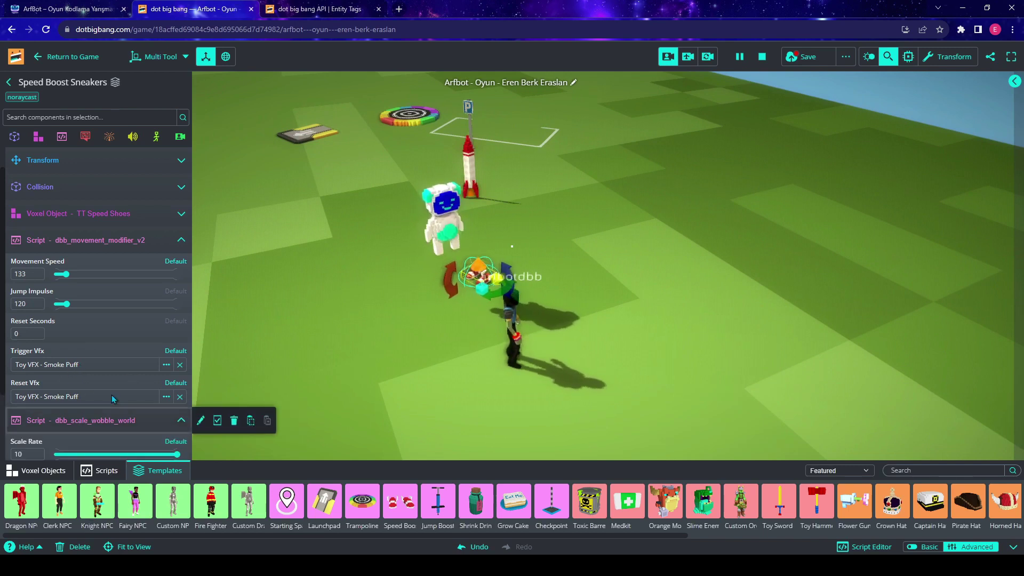
# Examine the dbb_scale_wobble_world settings of the Speed Boost Sneakers and deselect them to watch the wobble.
pyautogui.scroll(-2, 132, 410)
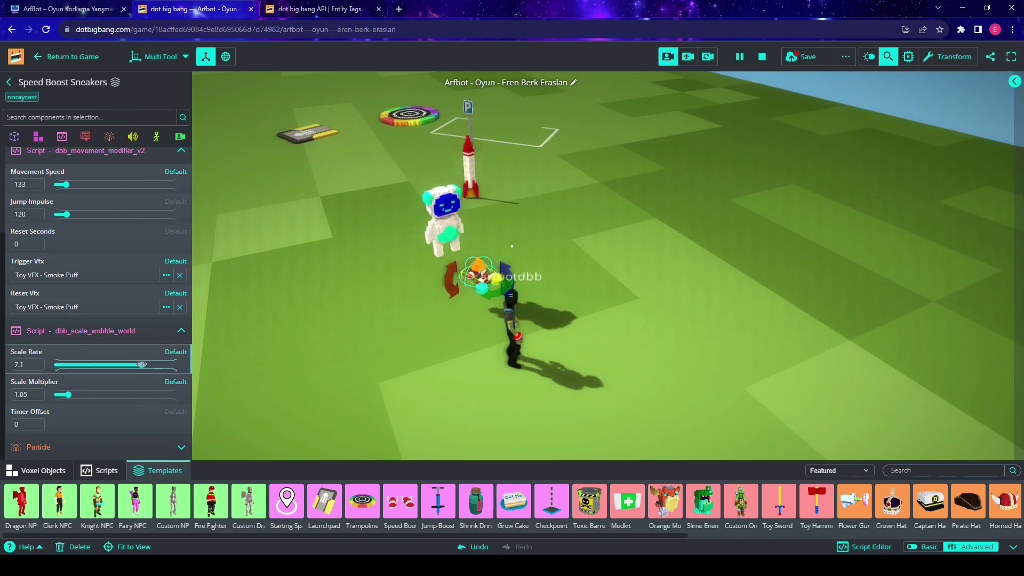
pyautogui.moveTo(597, 391); pyautogui.dragTo(566, 413, button='right')
pyautogui.press('a')
pyautogui.click(655, 265)
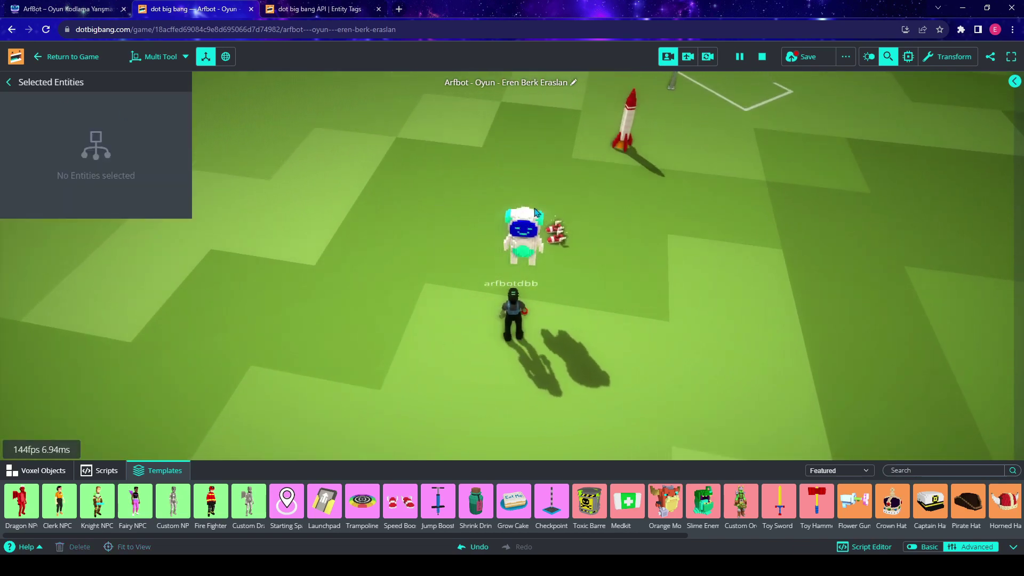
pyautogui.click(557, 233)
pyautogui.scroll(-2, 31, 331)
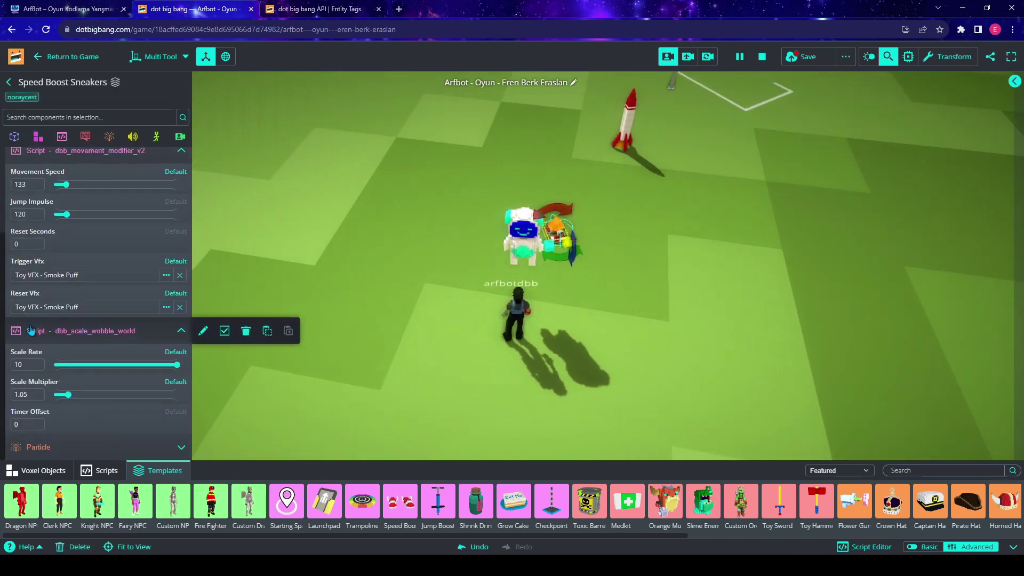
pyautogui.click(707, 278)
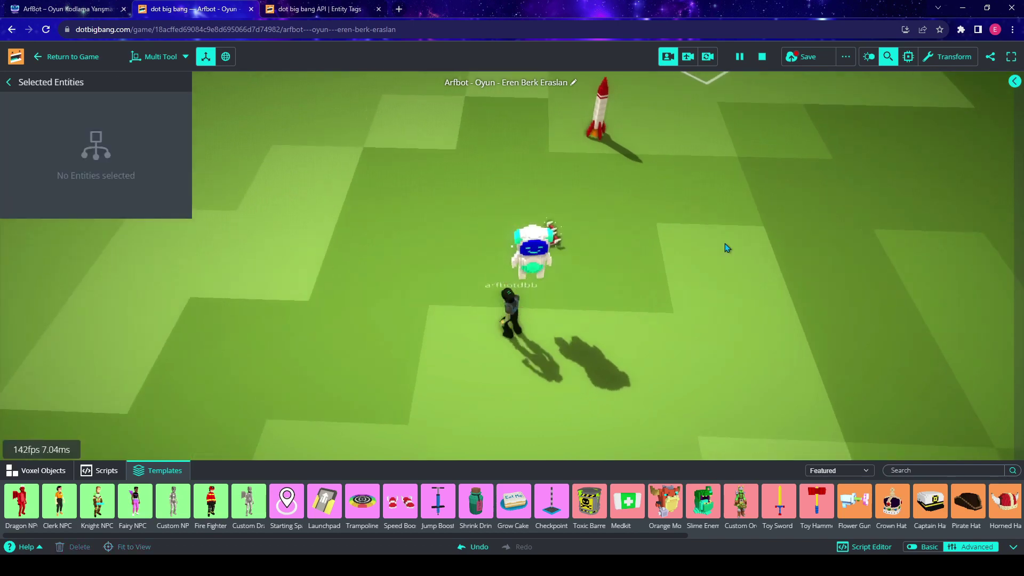
# Switch to the fly camera, move close to the Speed Boost Sneakers and select them.
pyautogui.click(688, 56)
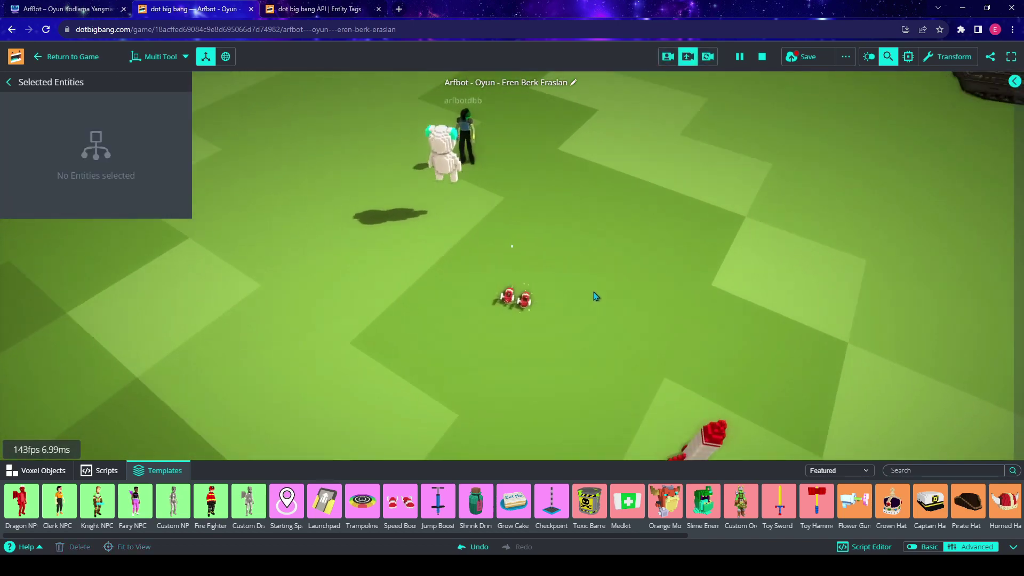
pyautogui.press('w')
pyautogui.moveTo(593, 292)
pyautogui.mouseDown(button='right')
pyautogui.moveTo(593, 306)
pyautogui.moveTo(603, 280)
pyautogui.mouseUp(button='right')
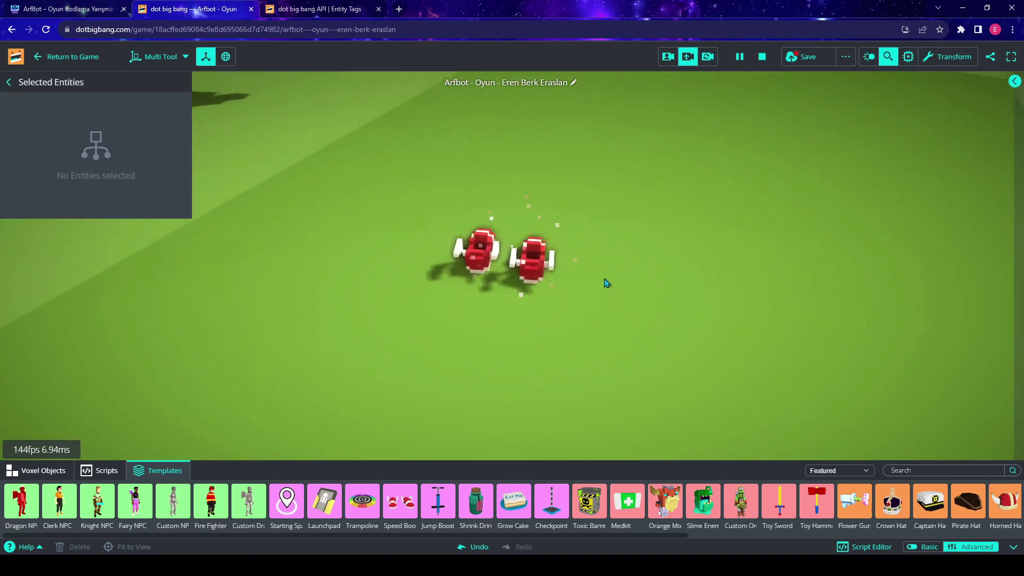
pyautogui.click(550, 287)
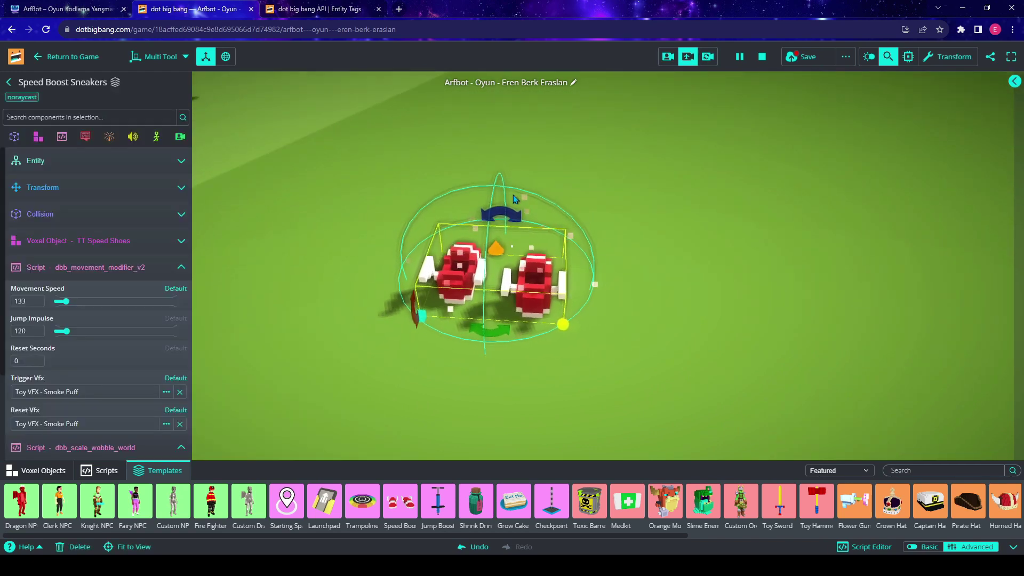
# Collapse both script components of the sneakers and expand their Particle component to examine its settings.
pyautogui.click(154, 267)
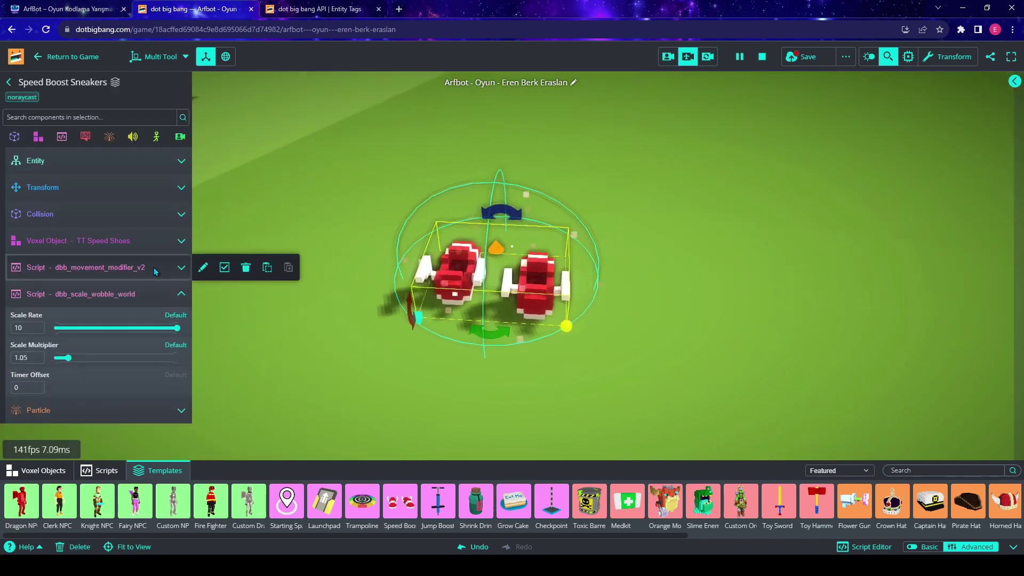
pyautogui.click(138, 294)
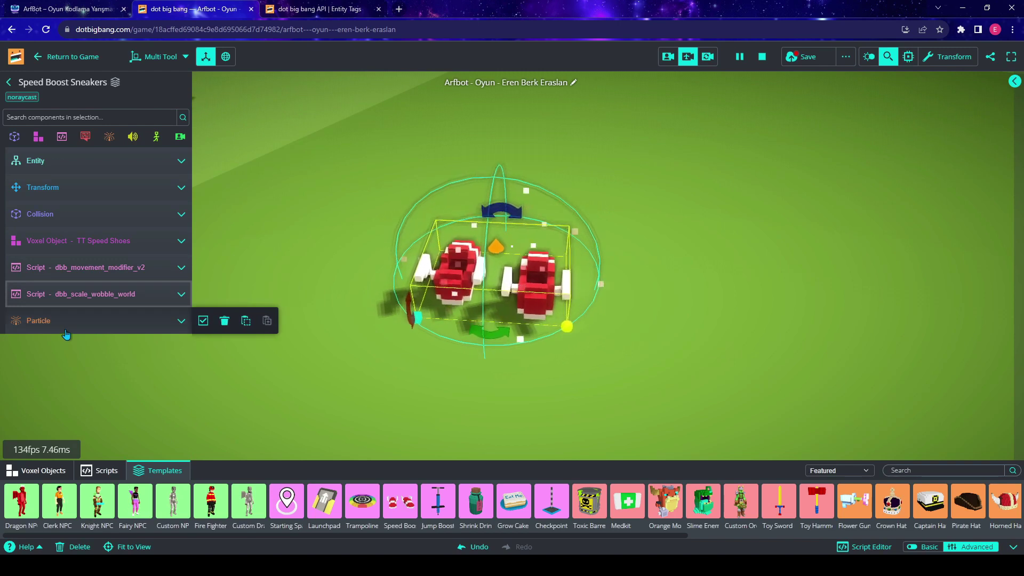
pyautogui.click(66, 334)
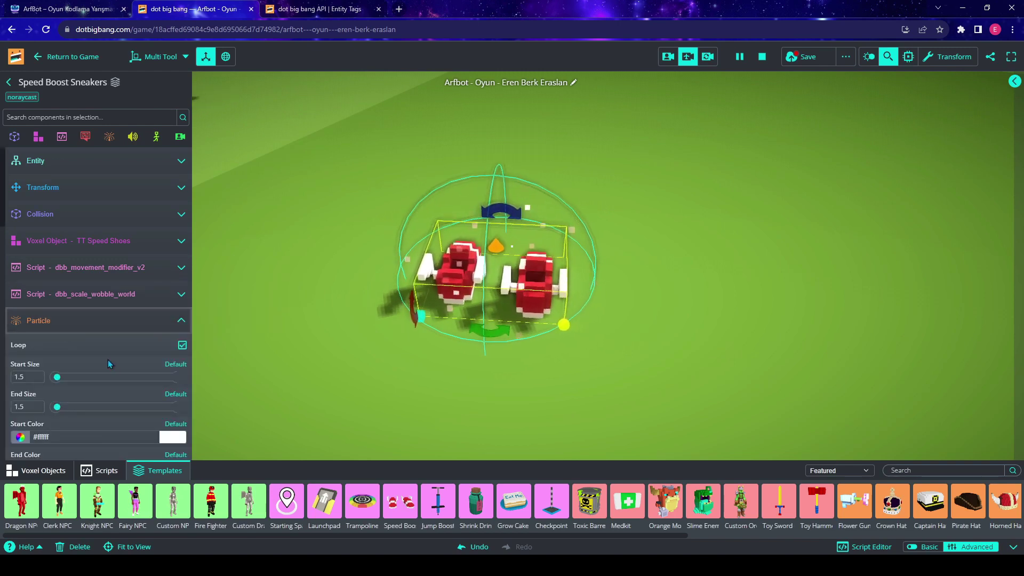
pyautogui.scroll(-1, 108, 360)
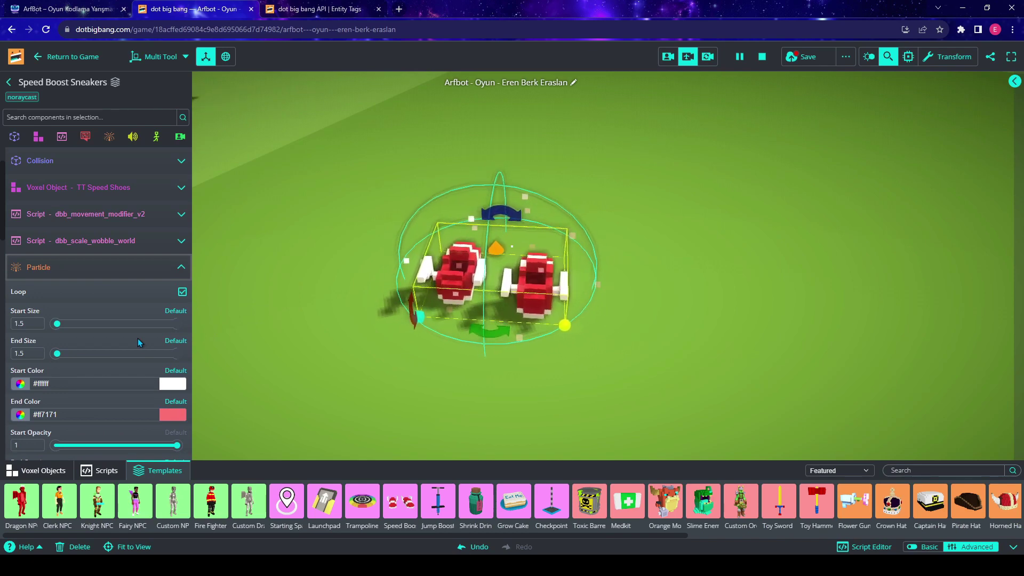
# Select the floating pet Arfbot, add a new Particle component to it, and deselect it to view the effect.
pyautogui.moveTo(654, 279); pyautogui.dragTo(613, 203, button='right')
pyautogui.click(460, 119)
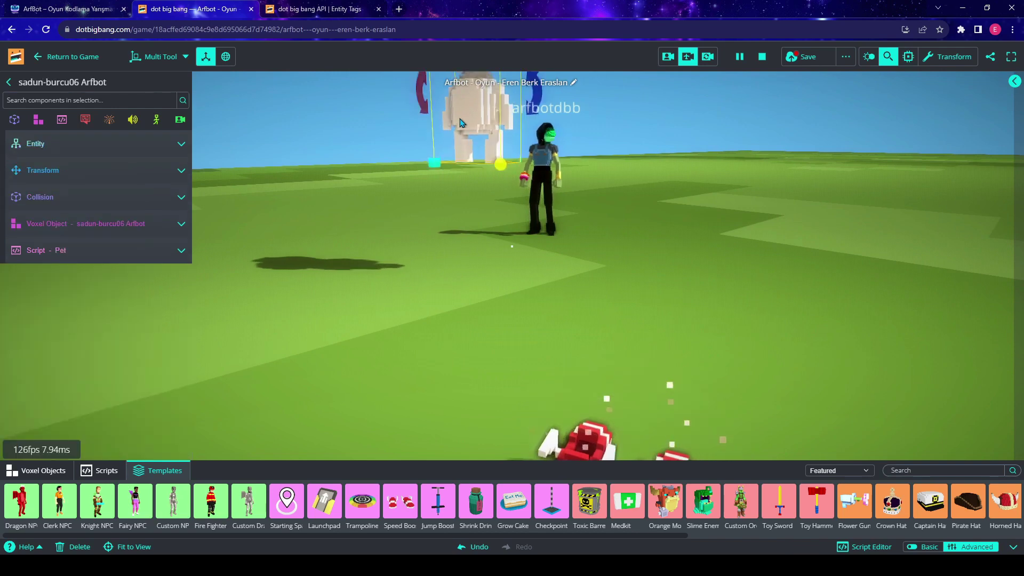
pyautogui.moveTo(460, 119); pyautogui.dragTo(592, 212, button='right')
pyautogui.press('w')
pyautogui.press('d')
pyautogui.click(106, 128)
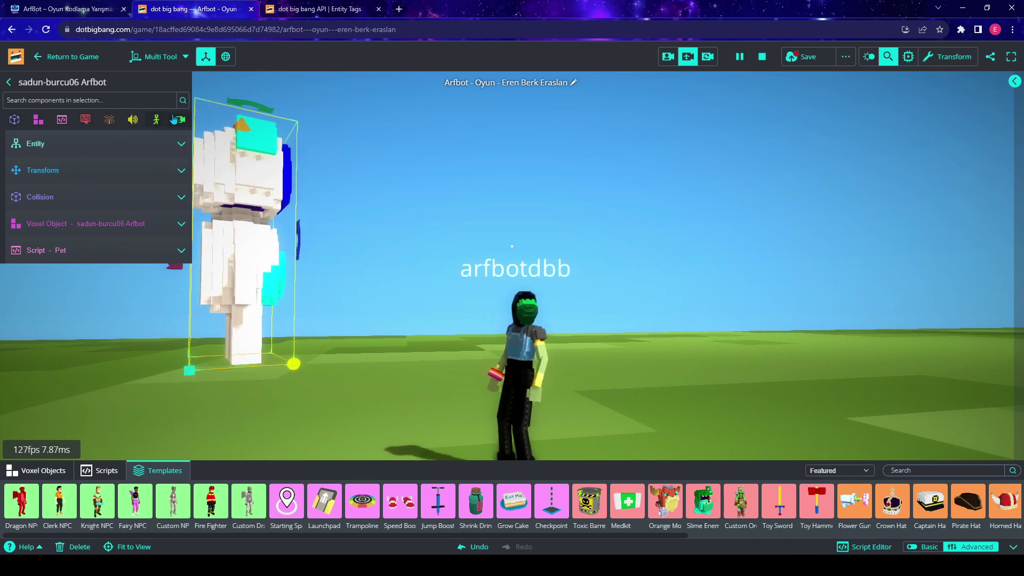
pyautogui.click(110, 123)
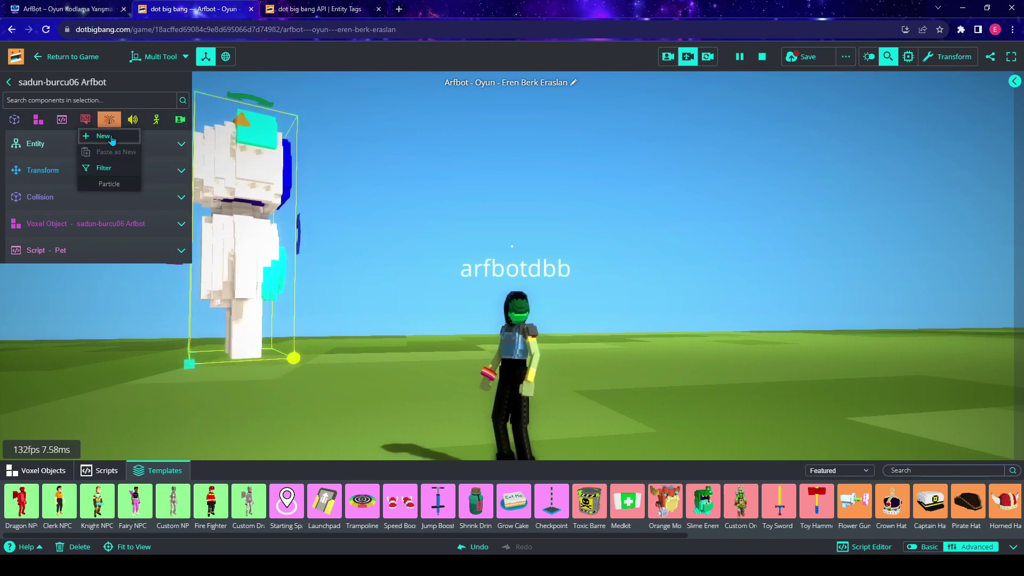
pyautogui.click(103, 136)
pyautogui.moveTo(507, 238); pyautogui.dragTo(611, 272, button='right')
pyautogui.click(612, 273)
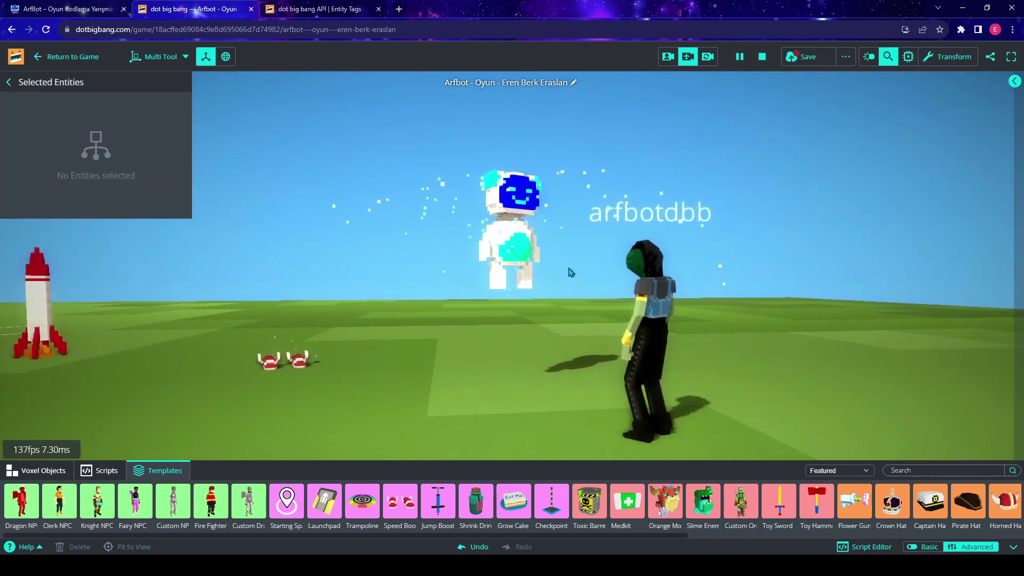
# Reselect the pet Arfbot and set its particles' Start Size to 0.1 and End Size to 5.4.
pyautogui.scroll(-3, 564, 273)
pyautogui.click(517, 251)
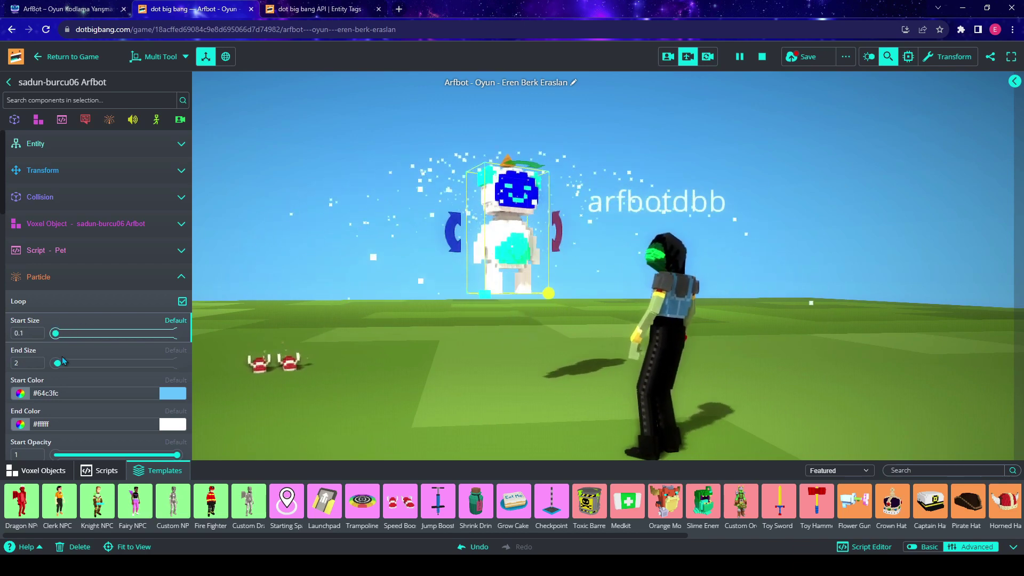
pyautogui.moveTo(64, 364); pyautogui.dragTo(61, 364)
pyautogui.moveTo(683, 331); pyautogui.dragTo(516, 254, button='right')
pyautogui.press('space')
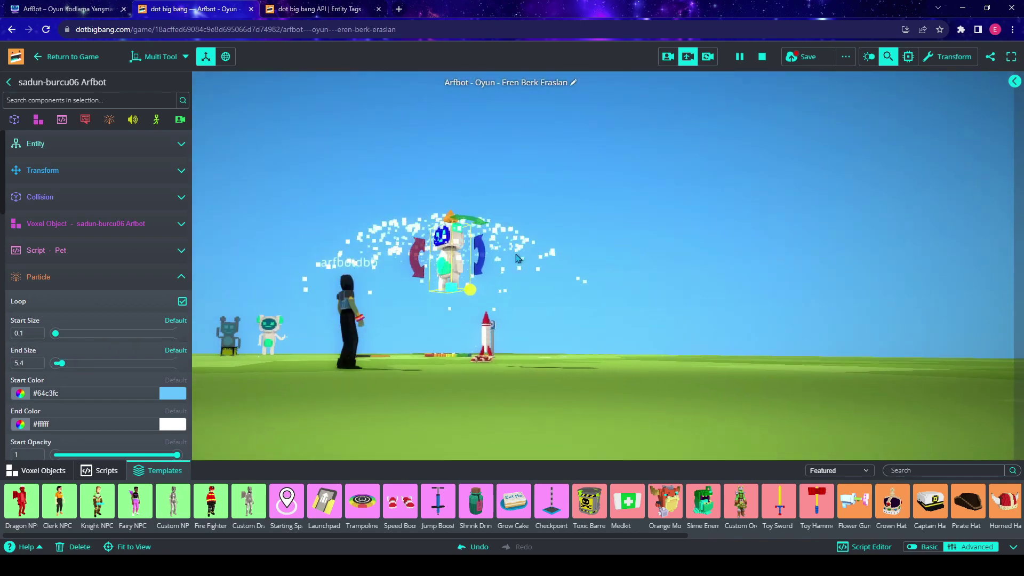
# Return to the player camera and set the Arfbot particles' Start Color to near-black #0e0e0e.
pyautogui.click(673, 63)
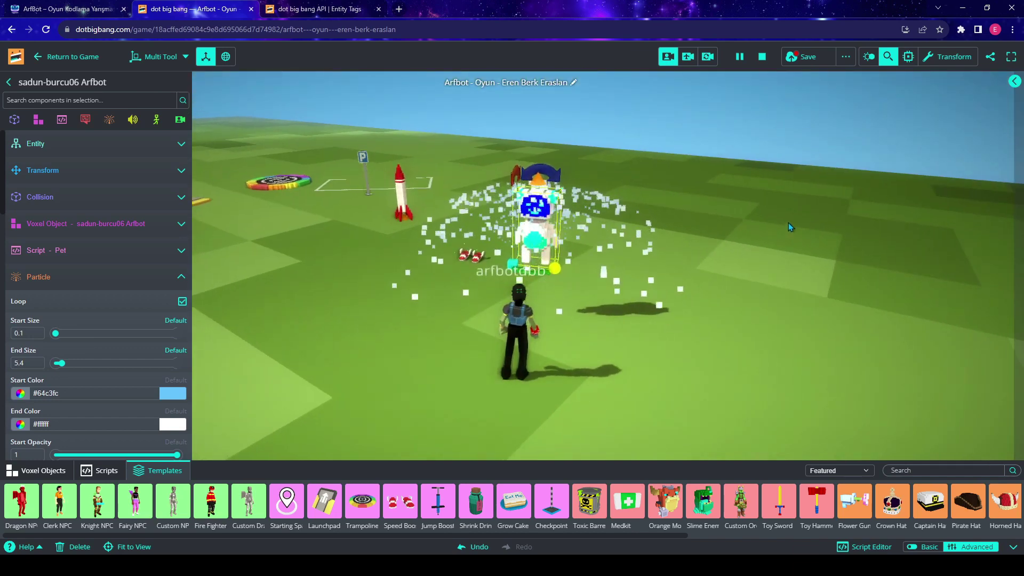
pyautogui.scroll(-1, 125, 337)
pyautogui.click(177, 342)
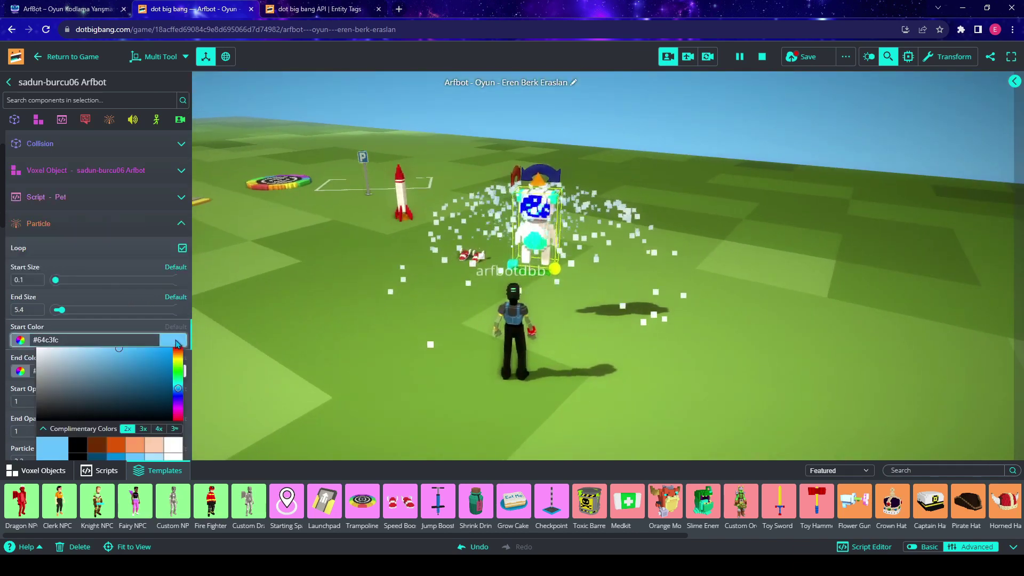
pyautogui.moveTo(61, 402); pyautogui.dragTo(38, 416)
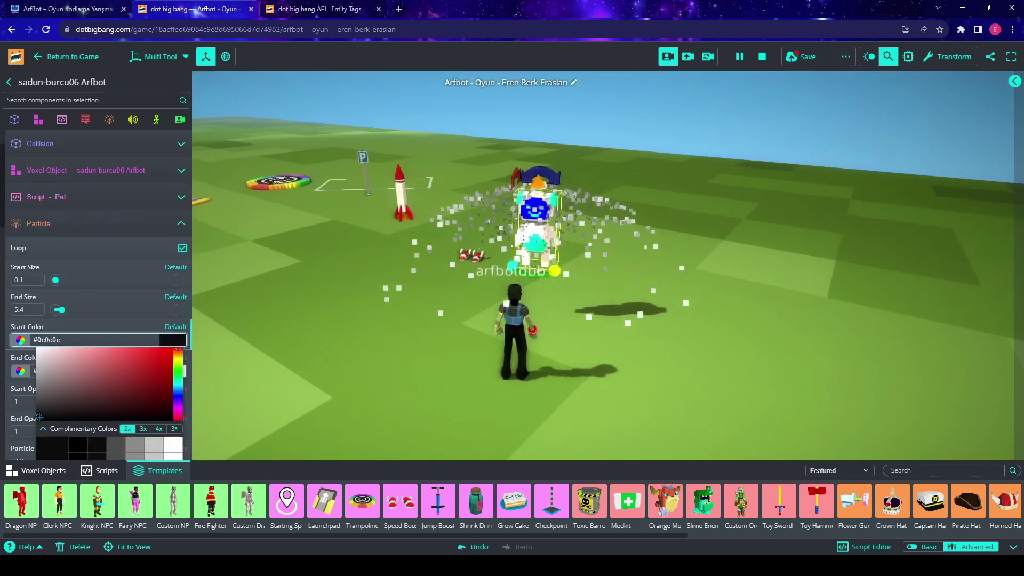
# Set the particles' Start Size to 2.7 and End Size to 4.9, and run and jump the player around to test them.
pyautogui.moveTo(59, 310)
pyautogui.mouseDown()
pyautogui.moveTo(147, 310)
pyautogui.moveTo(66, 311)
pyautogui.mouseUp()
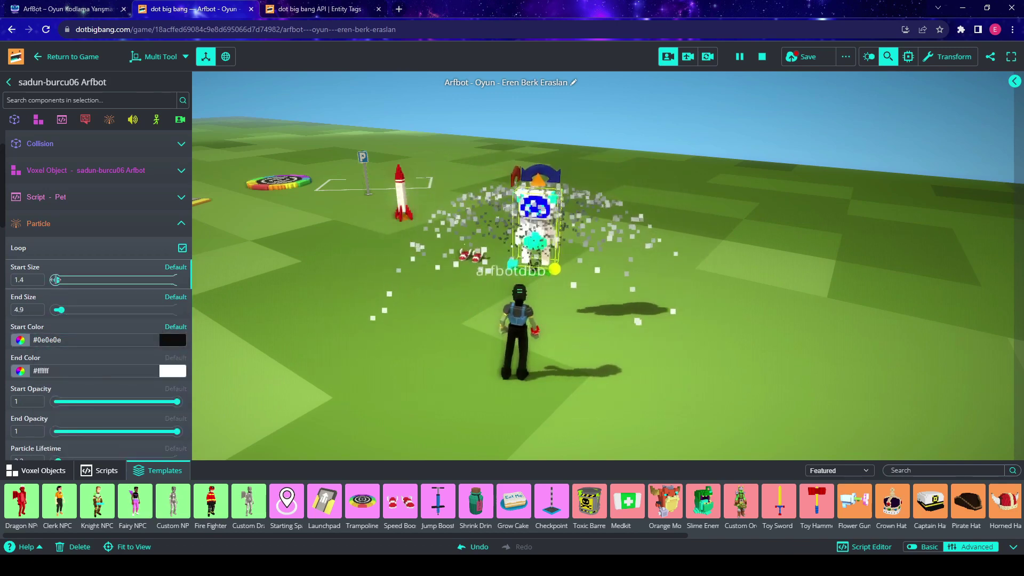
pyautogui.moveTo(703, 302); pyautogui.dragTo(325, 260, button='right')
pyautogui.press('w')
pyautogui.press('space')
pyautogui.press('d')
pyautogui.press('space')
pyautogui.press('a')
pyautogui.press('space')
pyautogui.press('d')
pyautogui.press('s')
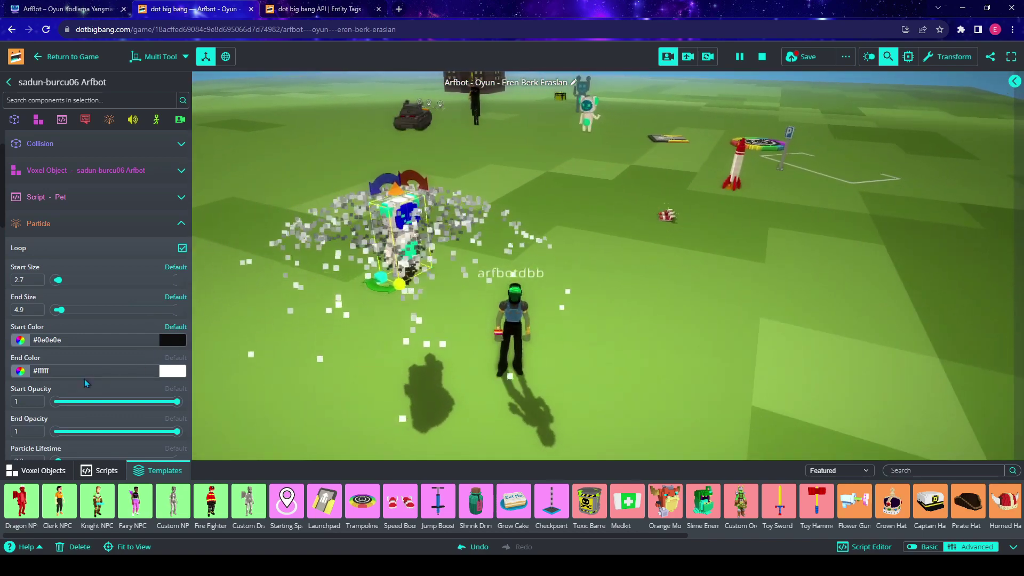
# Try an End Opacity of 0.05 on the Arfbot's particles, view the fading from several angles, and restore it to 1.
pyautogui.scroll(-1, 84, 379)
pyautogui.moveTo(96, 351); pyautogui.dragTo(63, 393)
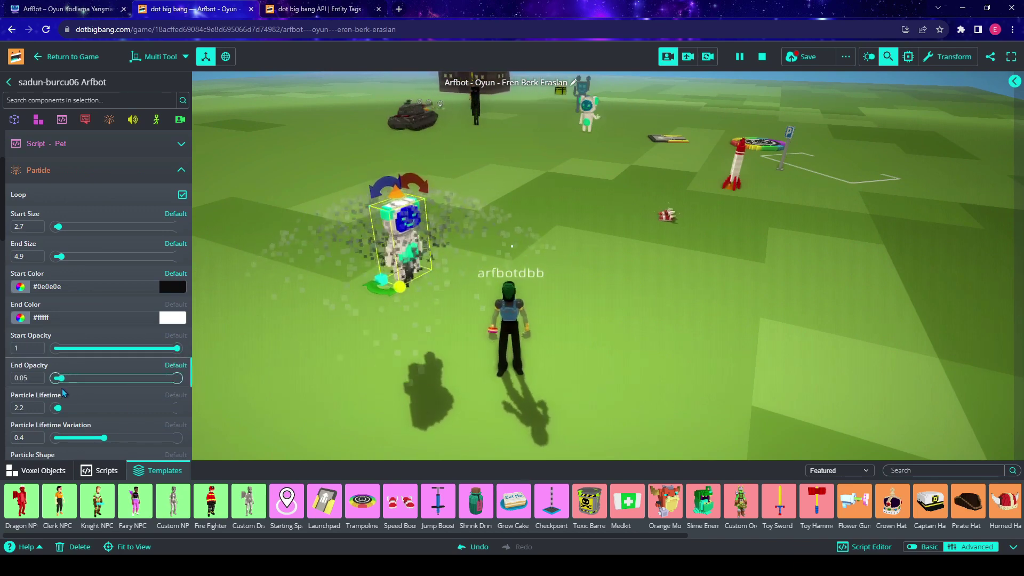
pyautogui.moveTo(299, 360); pyautogui.dragTo(448, 235, button='right')
pyautogui.moveTo(319, 294); pyautogui.dragTo(214, 369, button='right')
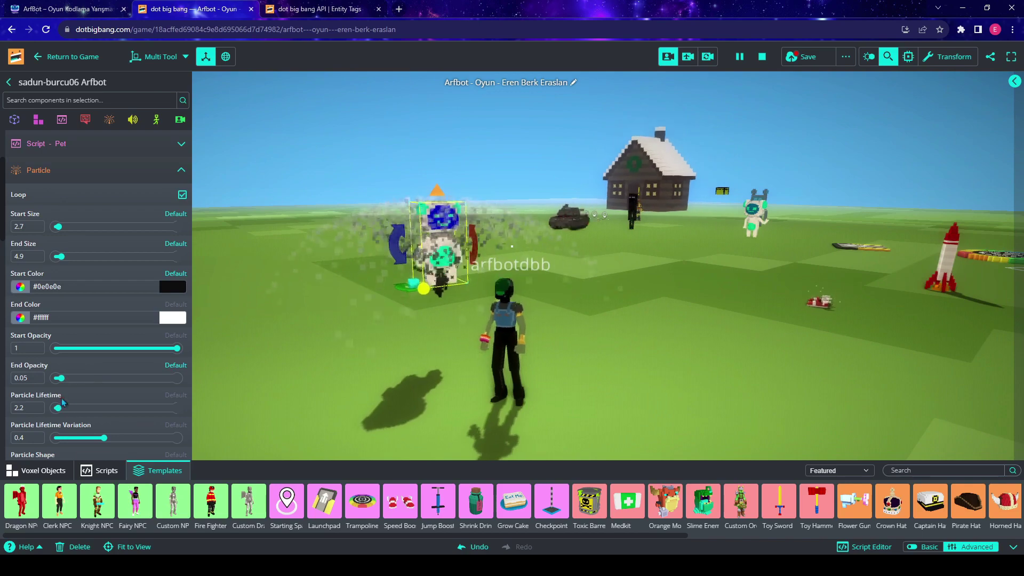
pyautogui.moveTo(98, 377); pyautogui.dragTo(184, 379)
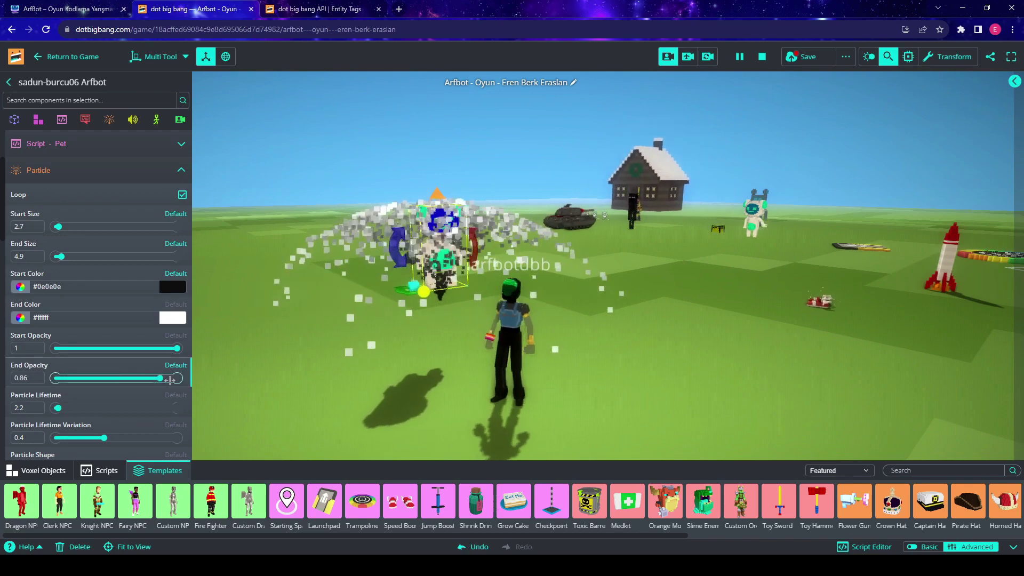
# Set the Particle Lifetime to 29.5 and run and jump the player around to watch the particles follow the Arfbot.
pyautogui.moveTo(57, 408); pyautogui.dragTo(70, 408)
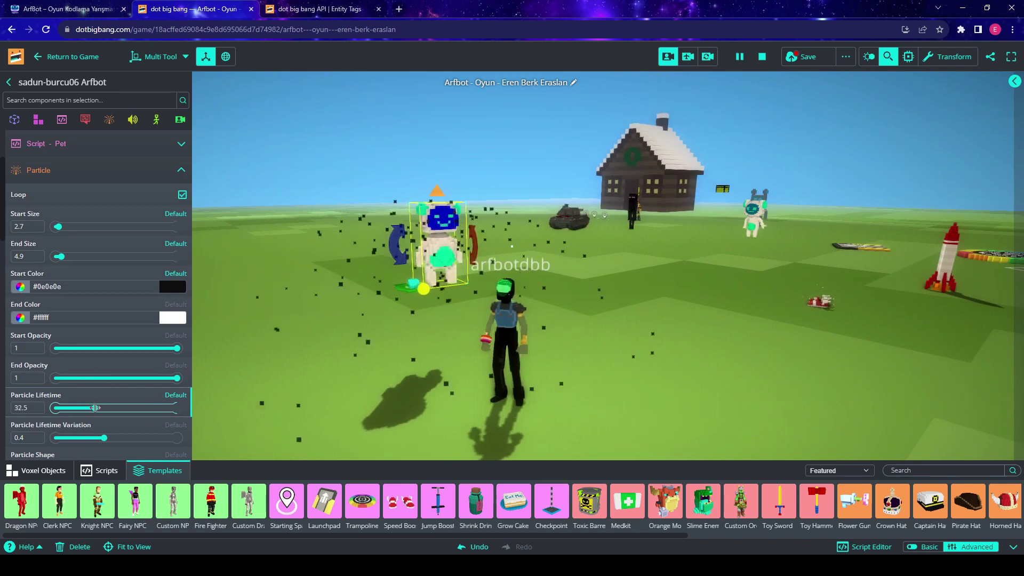
pyautogui.moveTo(603, 341); pyautogui.dragTo(465, 404, button='right')
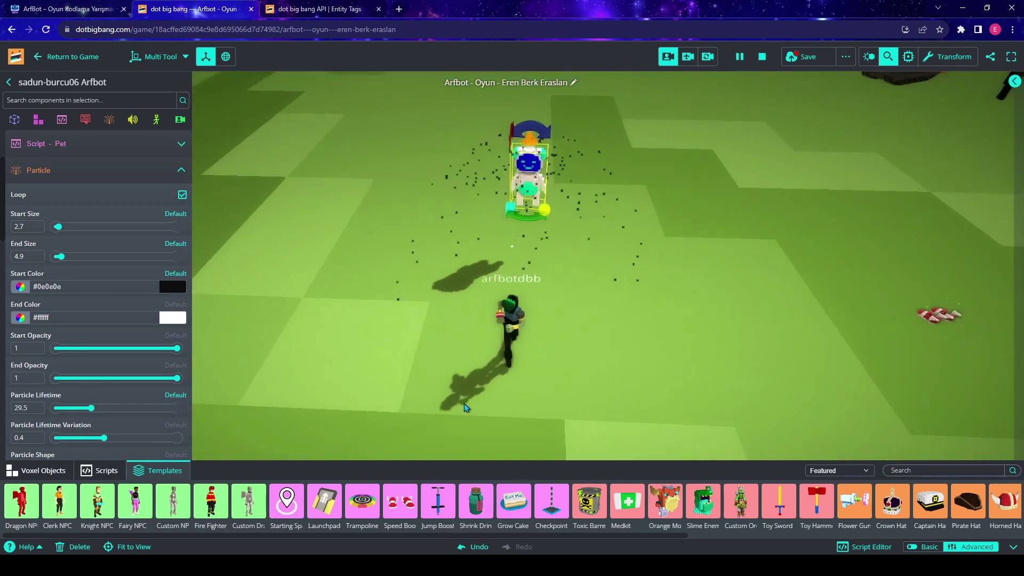
pyautogui.press('space')
pyautogui.press('space')
pyautogui.press('w')
pyautogui.press('d')
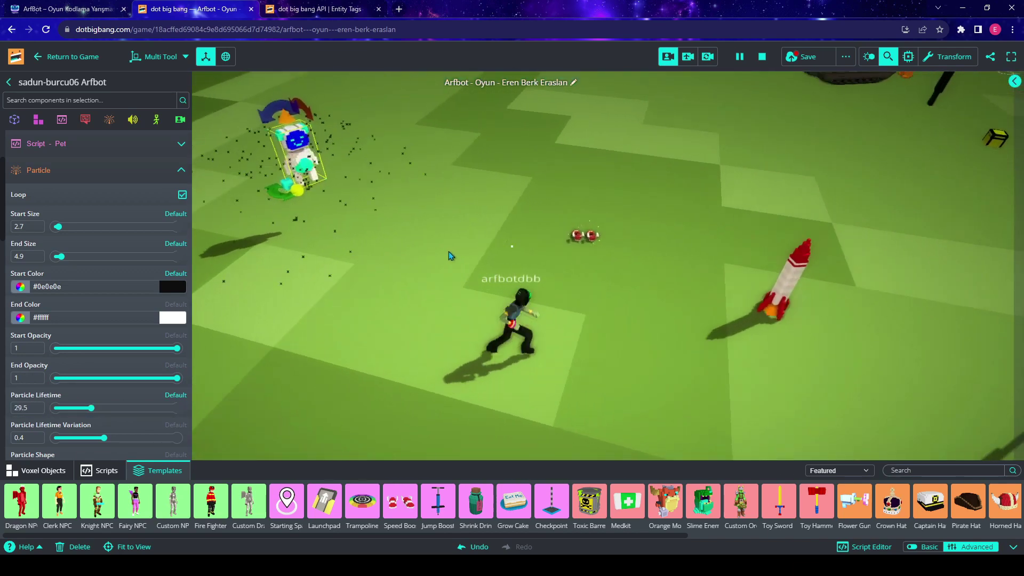
pyautogui.press('space')
pyautogui.press('space')
pyautogui.press('s')
pyautogui.press('a')
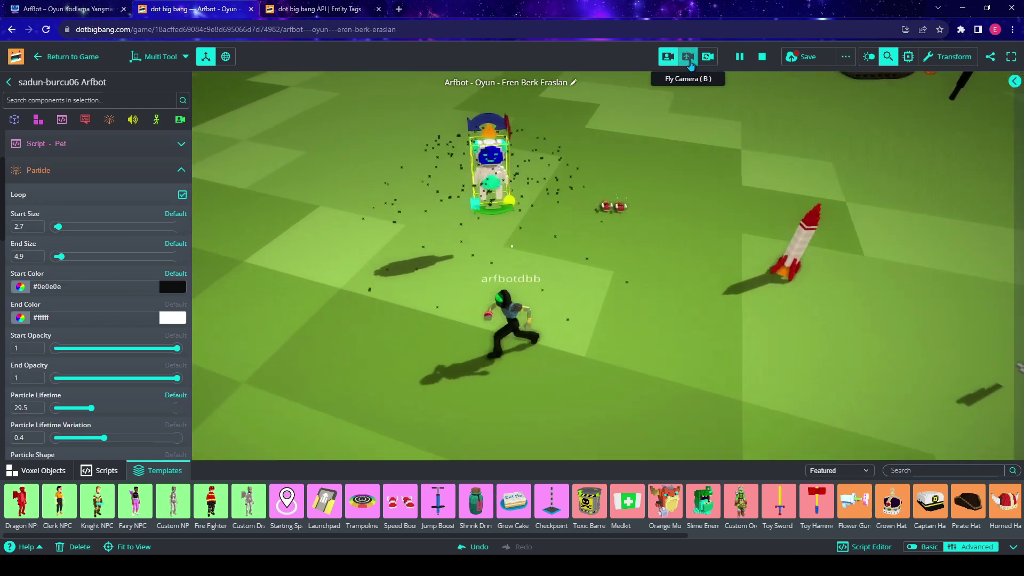
# Jump the player farther from the rocket and switch to the fly camera to examine the particles falling below the ground.
pyautogui.moveTo(533, 256); pyautogui.dragTo(609, 274, button='right')
pyautogui.press('space')
pyautogui.press('space')
pyautogui.press('d')
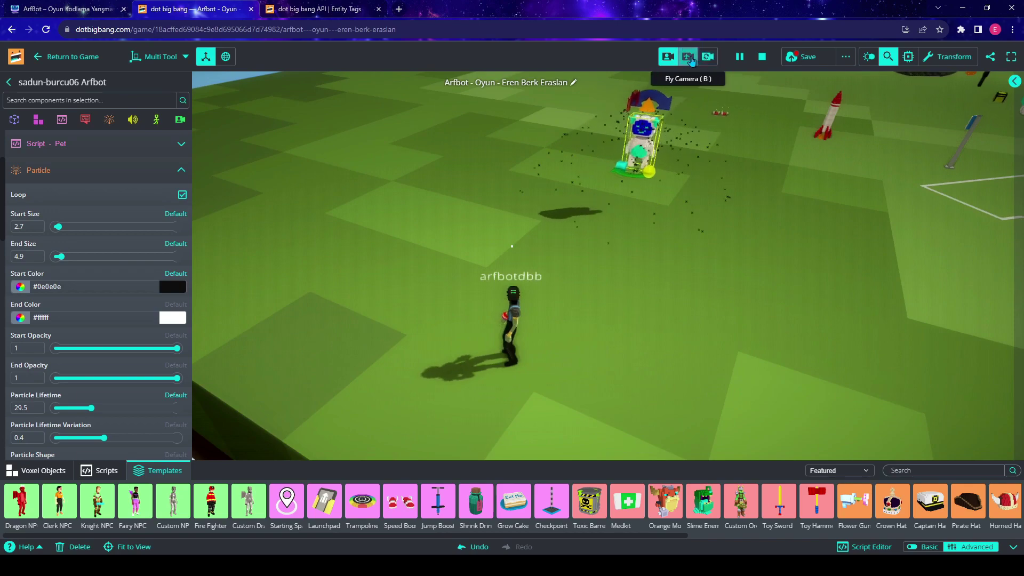
pyautogui.click(690, 59)
pyautogui.moveTo(390, 324); pyautogui.dragTo(571, 368, button='right')
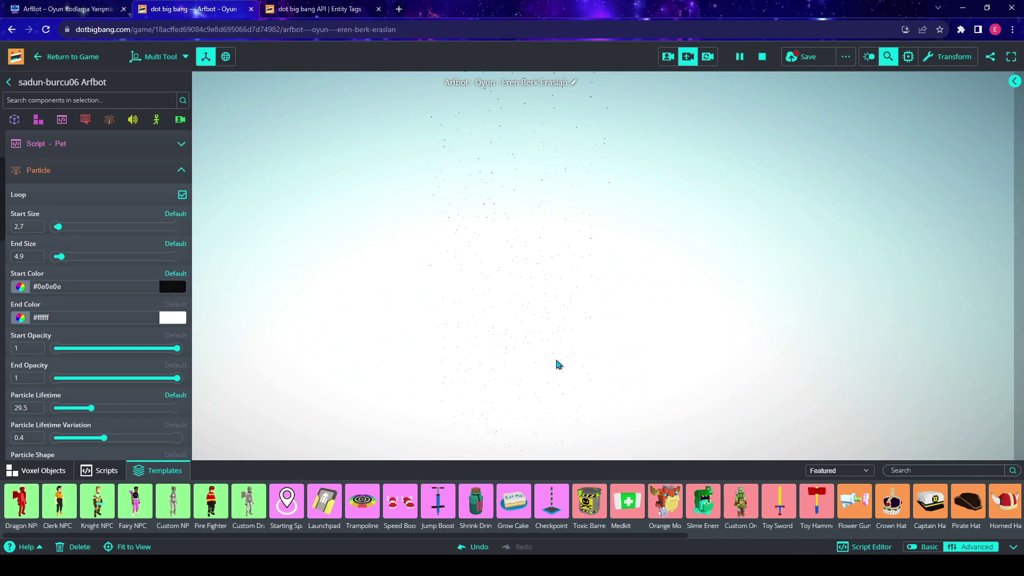
pyautogui.moveTo(558, 365); pyautogui.dragTo(551, 270, button='right')
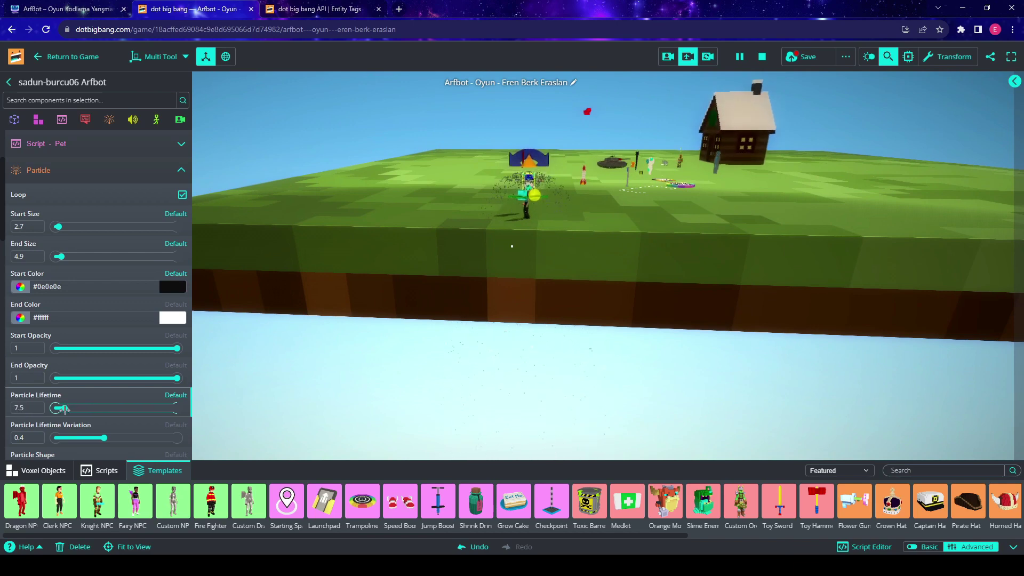
# Set the Arfbot's Particle Lifetime to 1.4 and test the particles with the player camera by running and jumping.
pyautogui.moveTo(470, 341); pyautogui.dragTo(469, 421, button='right')
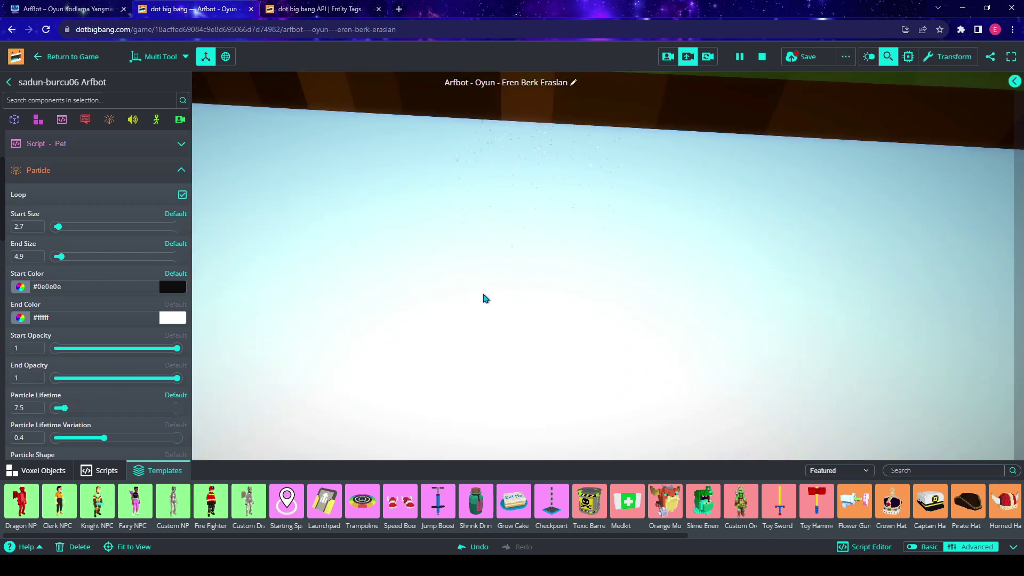
pyautogui.moveTo(561, 280); pyautogui.dragTo(565, 262, button='right')
pyautogui.press('e')
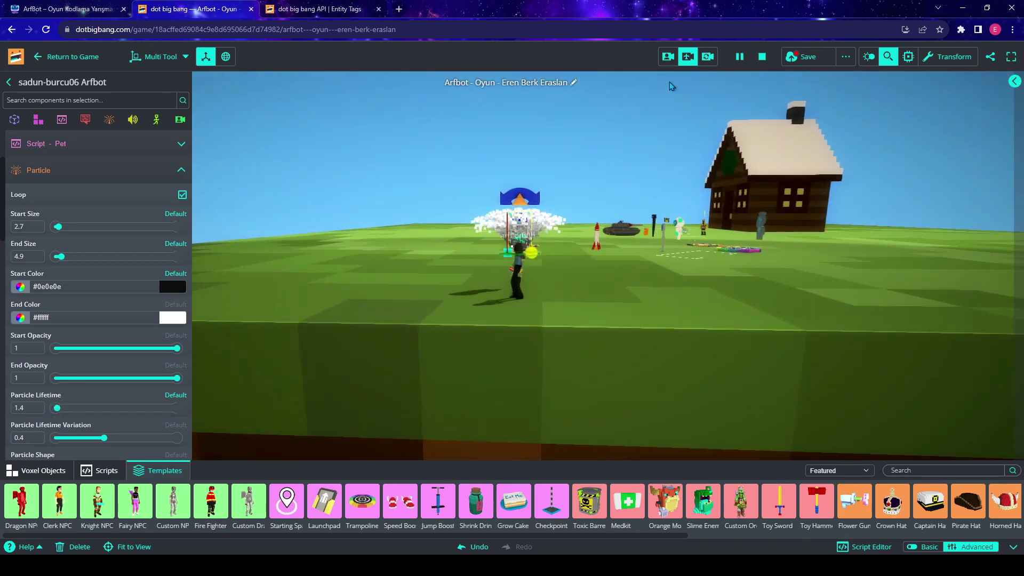
pyautogui.click(667, 56)
pyautogui.press('d')
pyautogui.moveTo(702, 290); pyautogui.dragTo(261, 262, button='right')
pyautogui.press('space')
pyautogui.press('w')
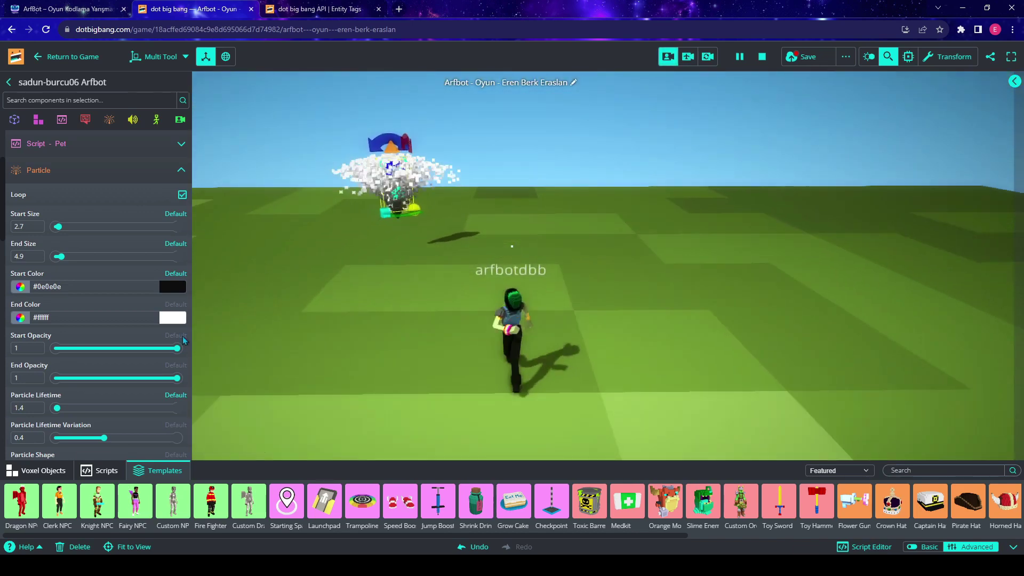
# Set the Arfbot's Particle Shape to QUAD and view the particles from another angle.
pyautogui.scroll(-2, 116, 429)
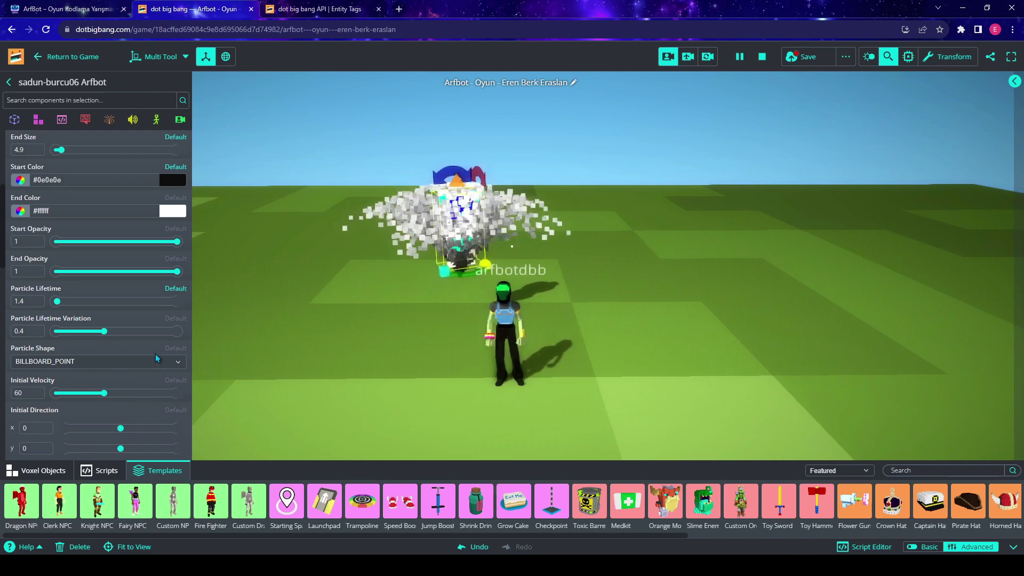
pyautogui.click(125, 387)
pyautogui.press('d')
pyautogui.moveTo(636, 314); pyautogui.dragTo(550, 324, button='right')
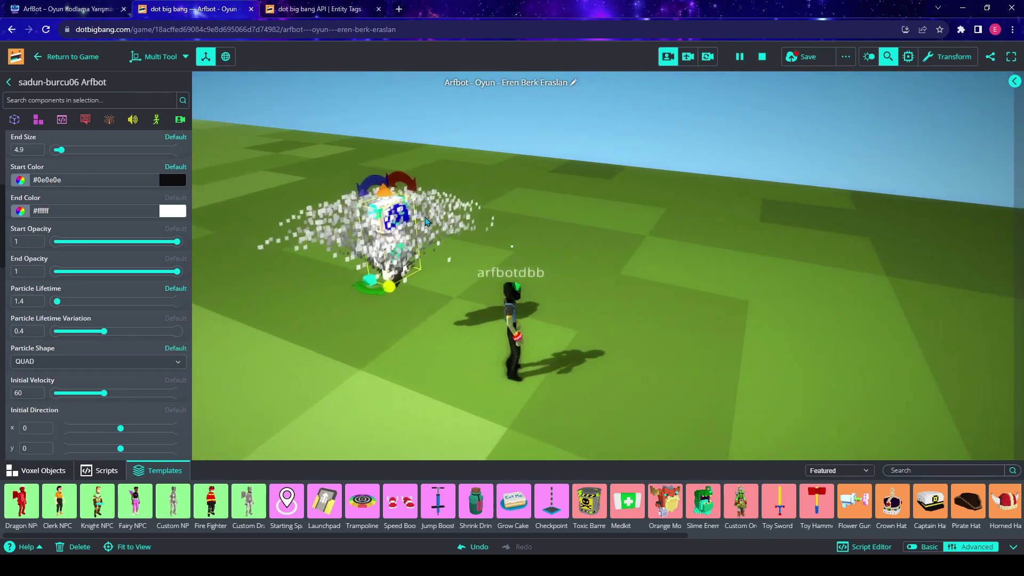
# Set the particles' Initial Velocity Spread to 75 on X and 134 on Y, viewing the spray around the Arfbot.
pyautogui.scroll(-3, 75, 409)
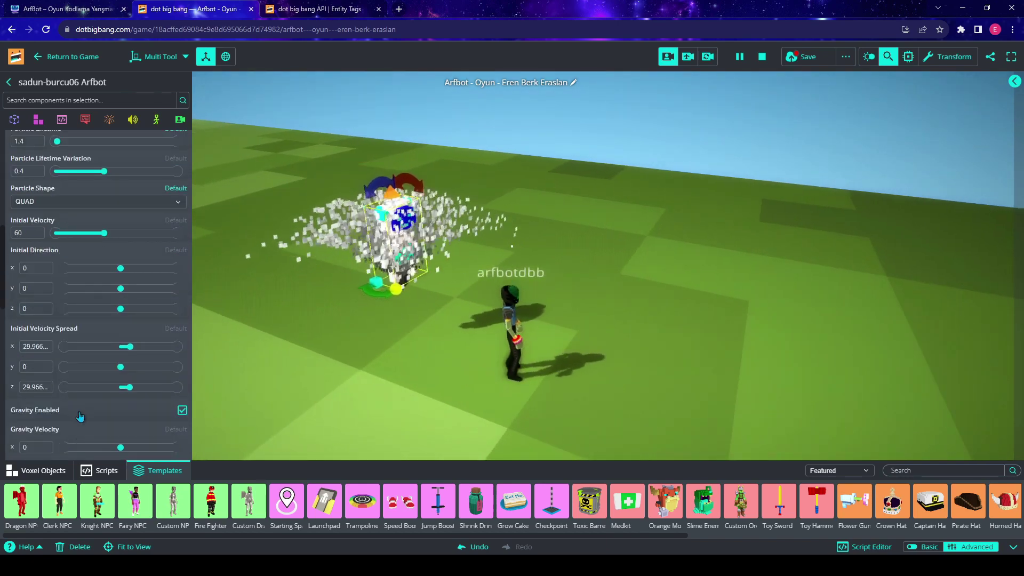
pyautogui.moveTo(131, 346); pyautogui.dragTo(144, 346)
pyautogui.moveTo(567, 334); pyautogui.dragTo(392, 292, button='right')
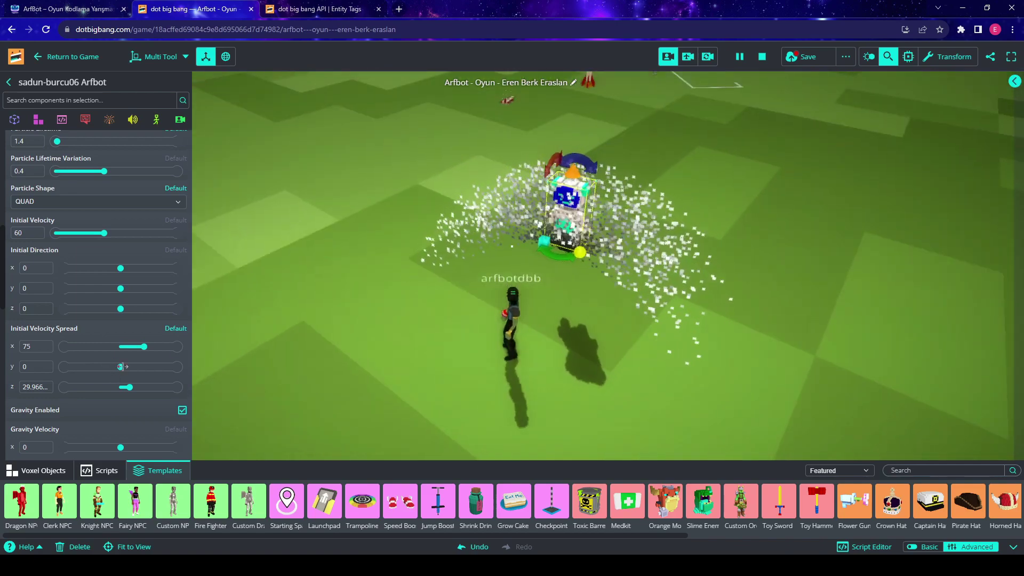
pyautogui.moveTo(120, 367); pyautogui.dragTo(163, 368)
pyautogui.moveTo(342, 368); pyautogui.dragTo(565, 368, button='right')
pyautogui.scroll(-1, 38, 350)
pyautogui.scroll(-1, 38, 350)
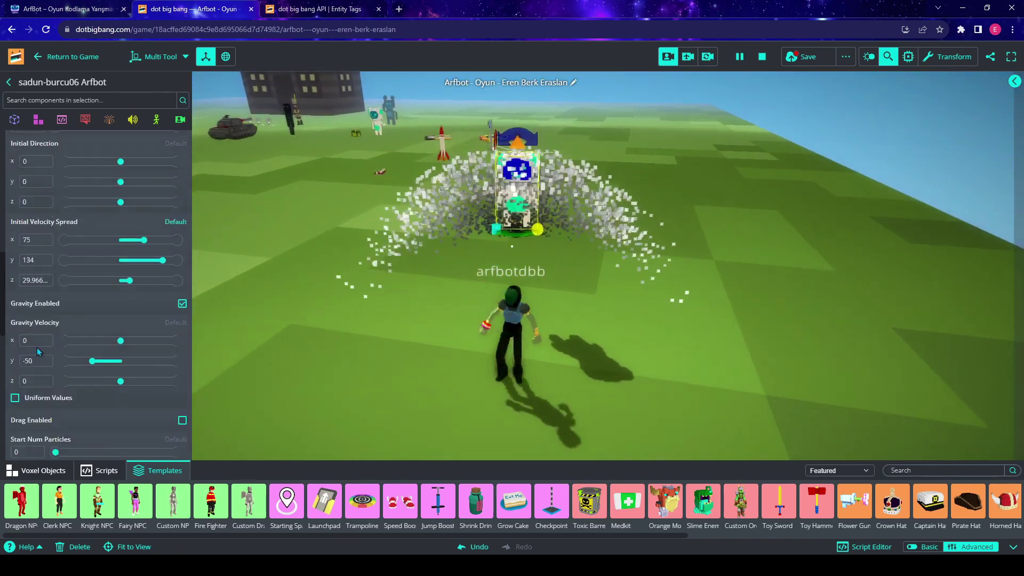
# Try a Gravity Velocity X of 78, run and jump the player around to test it, and restore it to 0.
pyautogui.moveTo(120, 340)
pyautogui.mouseDown()
pyautogui.moveTo(193, 336)
pyautogui.moveTo(172, 344)
pyautogui.moveTo(186, 344)
pyautogui.mouseUp()
pyautogui.press('d')
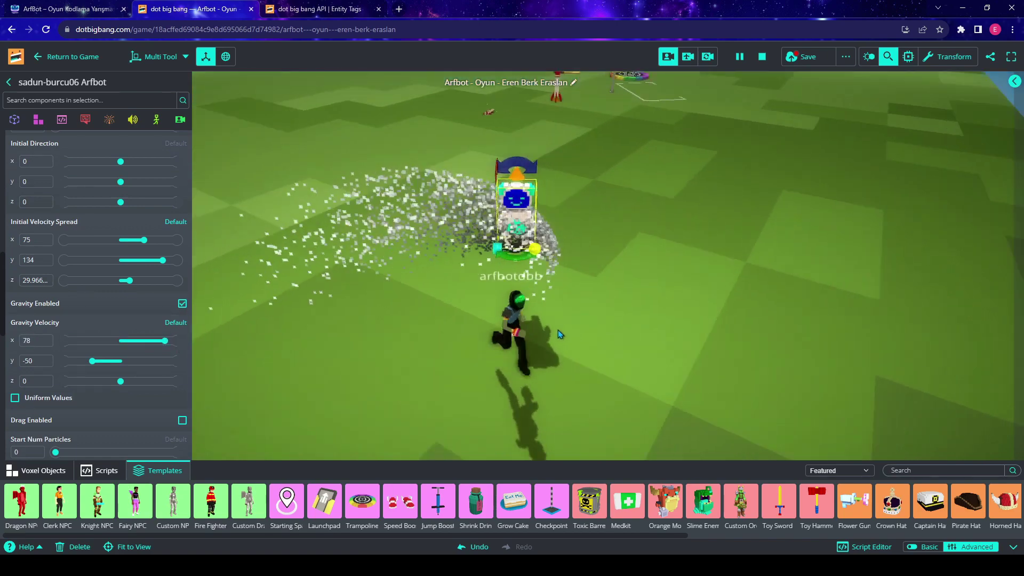
pyautogui.moveTo(571, 328); pyautogui.dragTo(450, 326)
pyautogui.press('s')
pyautogui.moveTo(489, 216); pyautogui.dragTo(356, 283)
pyautogui.press('a')
pyautogui.press('d')
pyautogui.press('space')
pyautogui.press('space')
pyautogui.moveTo(635, 210); pyautogui.dragTo(412, 309)
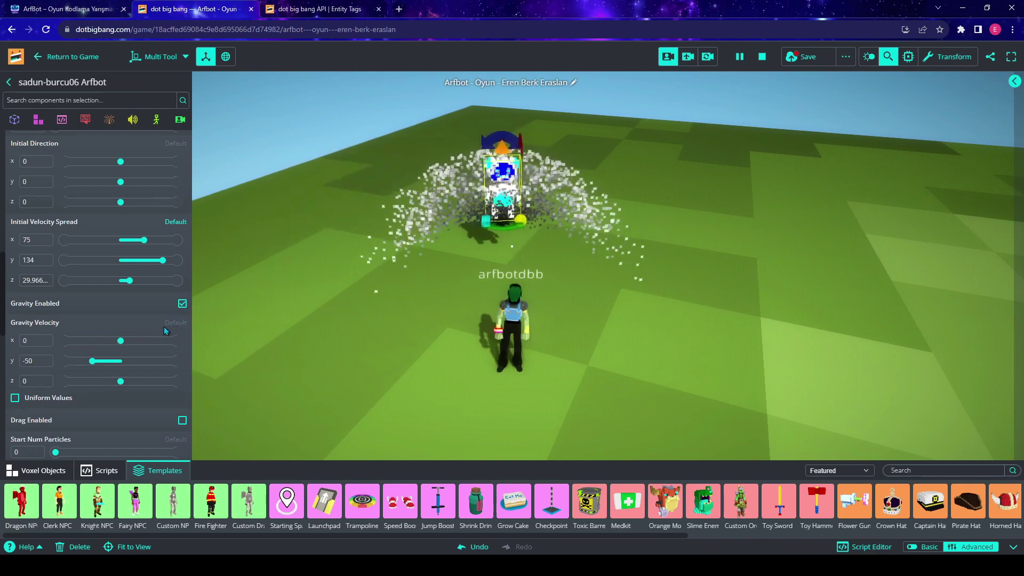
# Review the remaining Particle settings, including the emitter and offset options, and collapse the Particle component.
pyautogui.scroll(-5, 131, 379)
pyautogui.scroll(-4, 132, 383)
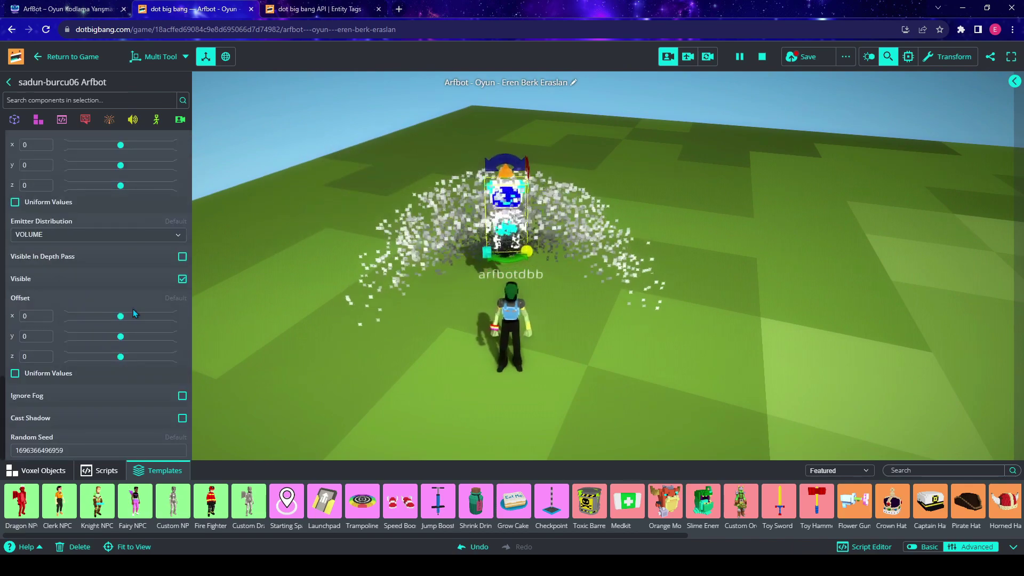
pyautogui.scroll(5, 139, 328)
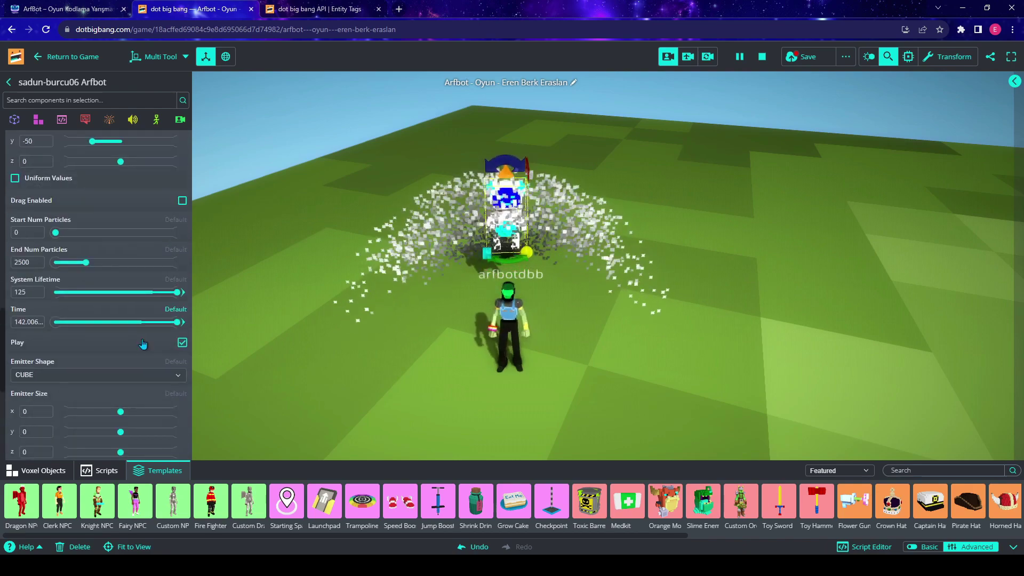
pyautogui.scroll(5, 143, 343)
pyautogui.scroll(3, 144, 344)
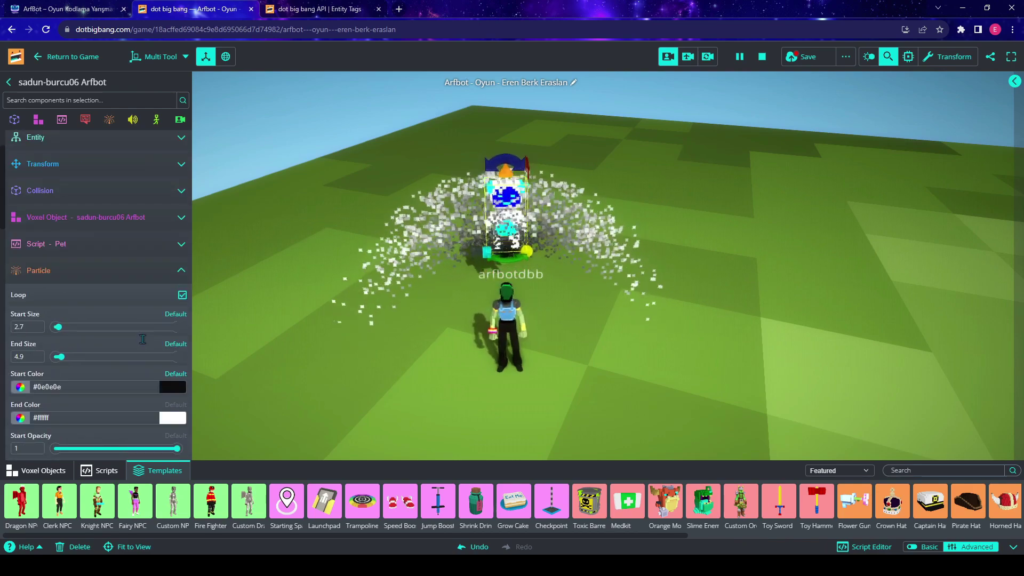
pyautogui.click(180, 277)
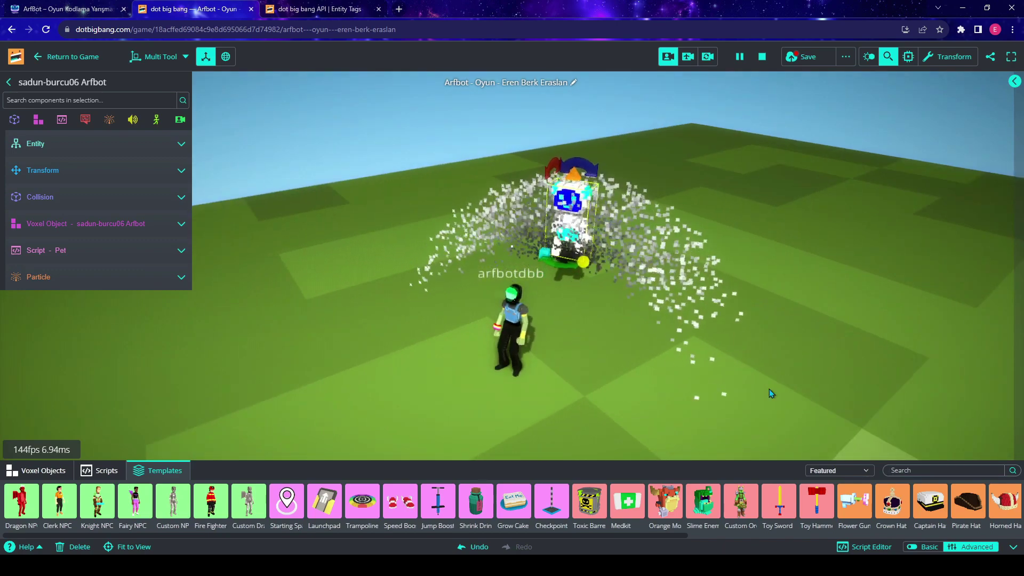
# Run and jump the player around near the rocket to watch the Arfbot follow with its particles.
pyautogui.press('a')
pyautogui.moveTo(753, 366); pyautogui.dragTo(784, 291, button='right')
pyautogui.press('w')
pyautogui.press('space')
pyautogui.press('space')
pyautogui.press('s')
pyautogui.press('d')
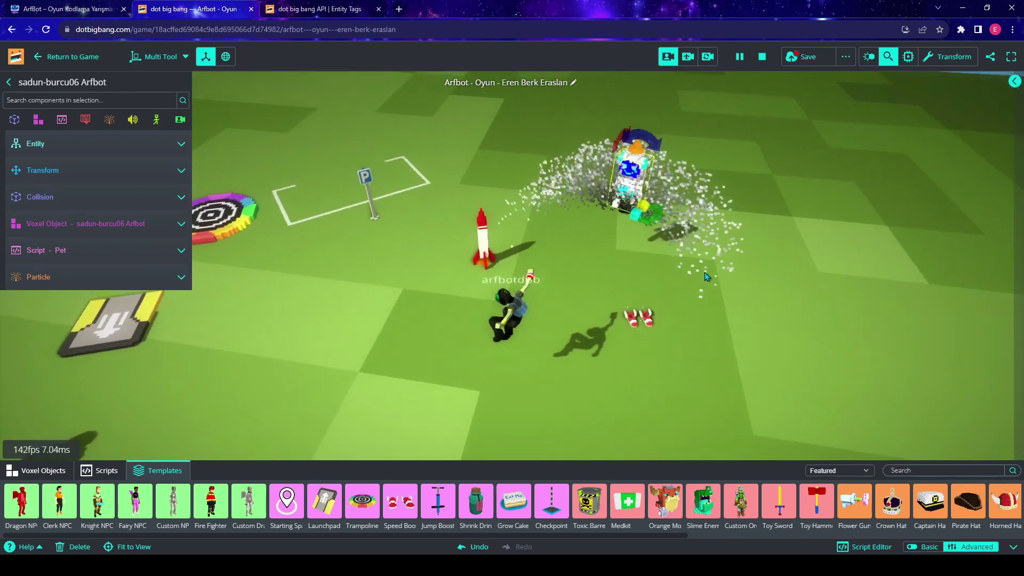
pyautogui.press('a')
pyautogui.press('d')
# Select the Arfbot with the particle effect beside the rocket and delete it.
pyautogui.click(534, 229)
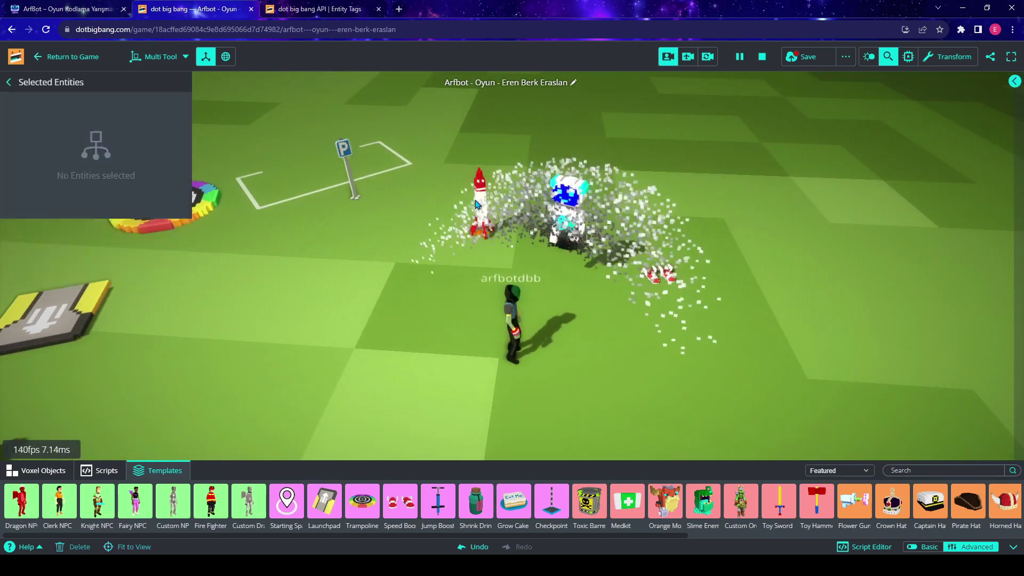
pyautogui.click(487, 207)
pyautogui.click(566, 224)
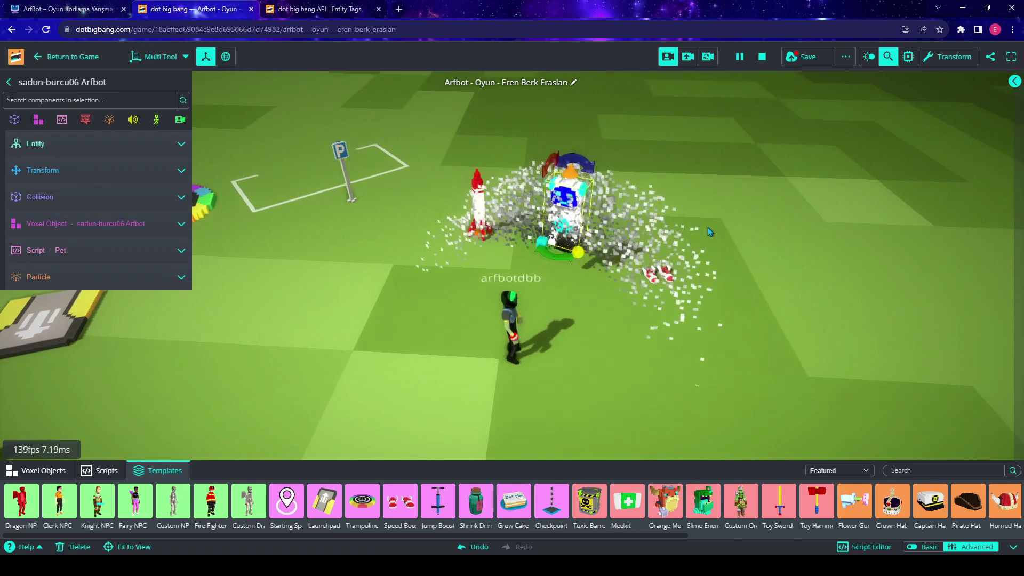
pyautogui.moveTo(704, 229); pyautogui.dragTo(718, 214, button='right')
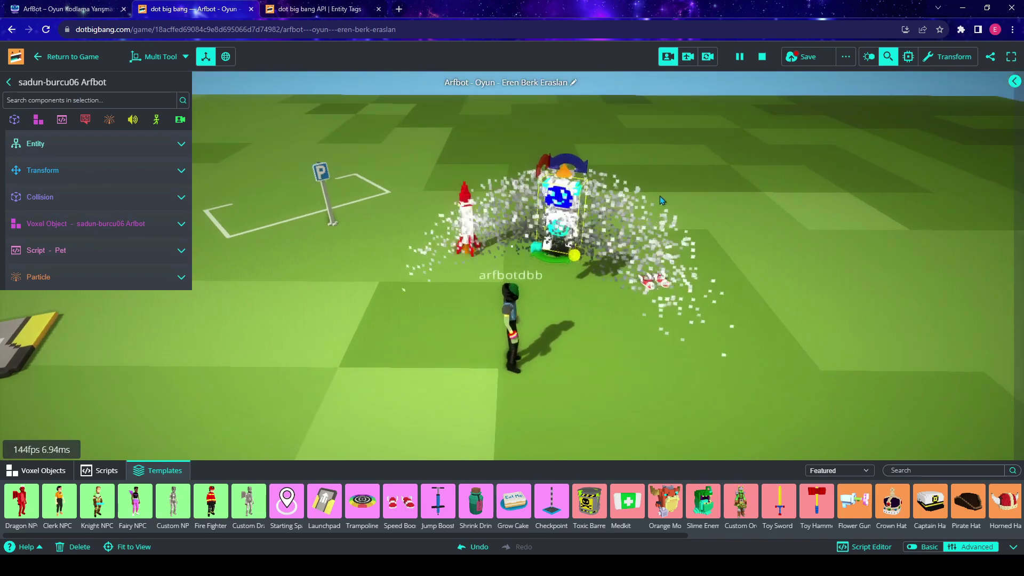
pyautogui.click(77, 548)
# Move the player in view of the rocket, select the rocket, and expand its Entity properties to examine its tags.
pyautogui.moveTo(558, 302); pyautogui.dragTo(219, 258, button='right')
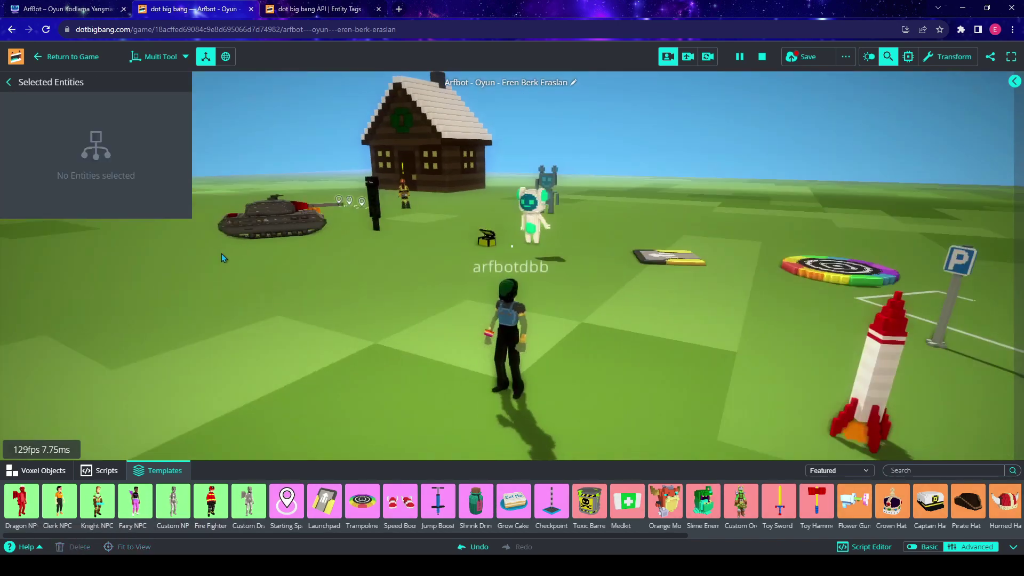
pyautogui.press('a')
pyautogui.press('space')
pyautogui.moveTo(610, 349); pyautogui.dragTo(580, 282, button='right')
pyautogui.click(485, 222)
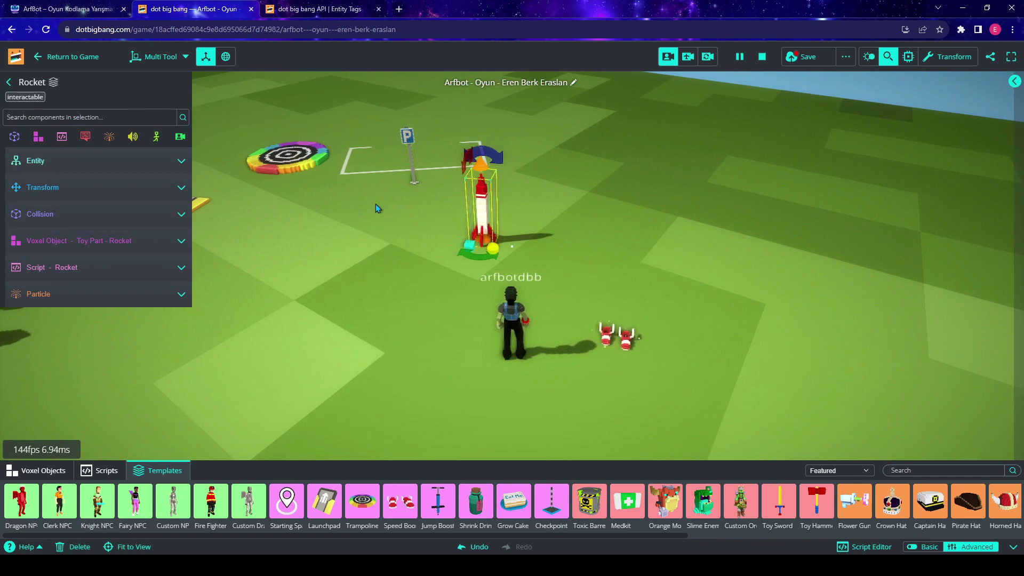
pyautogui.click(174, 167)
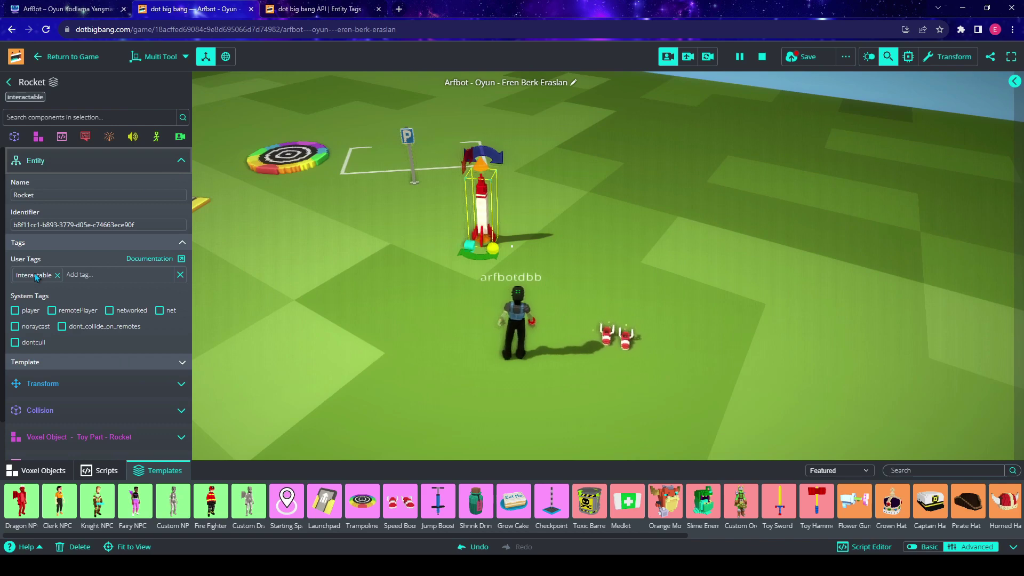
# Read the description of the interactable tag in the Entity Tags documentation and return to the dot big bang editor.
pyautogui.click(319, 9)
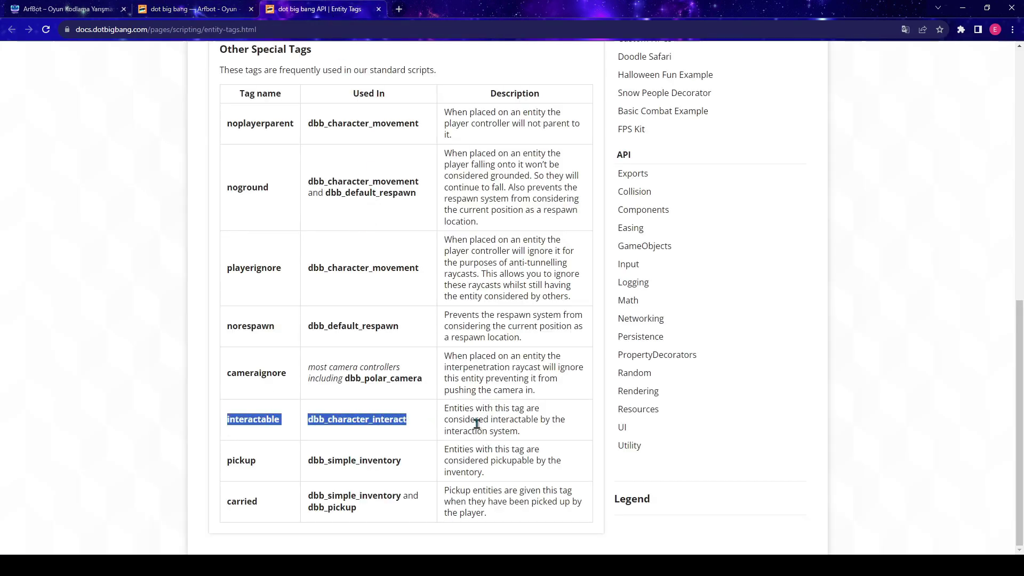
pyautogui.moveTo(445, 408); pyautogui.dragTo(457, 409)
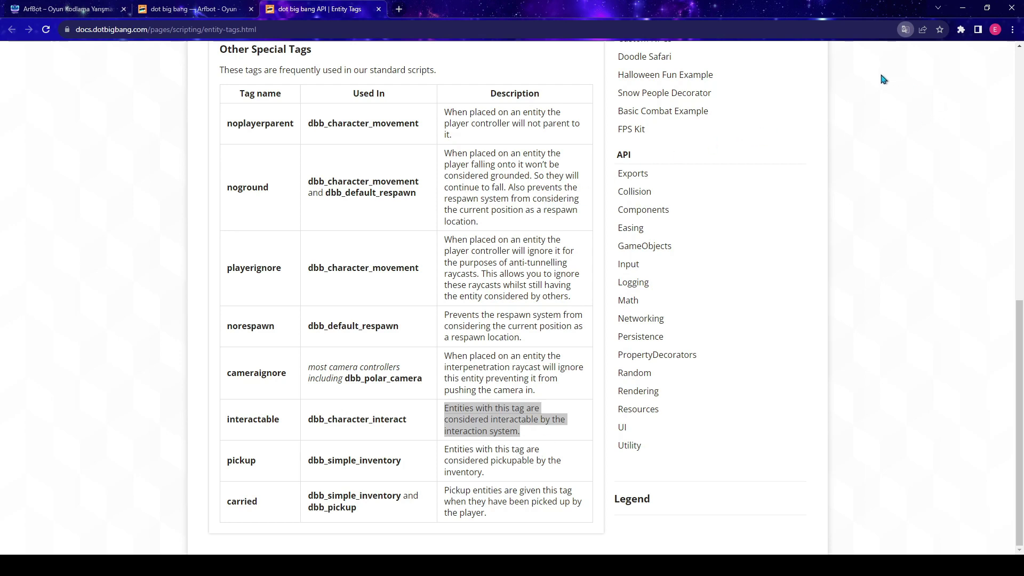
pyautogui.click(933, 60)
pyautogui.click(892, 215)
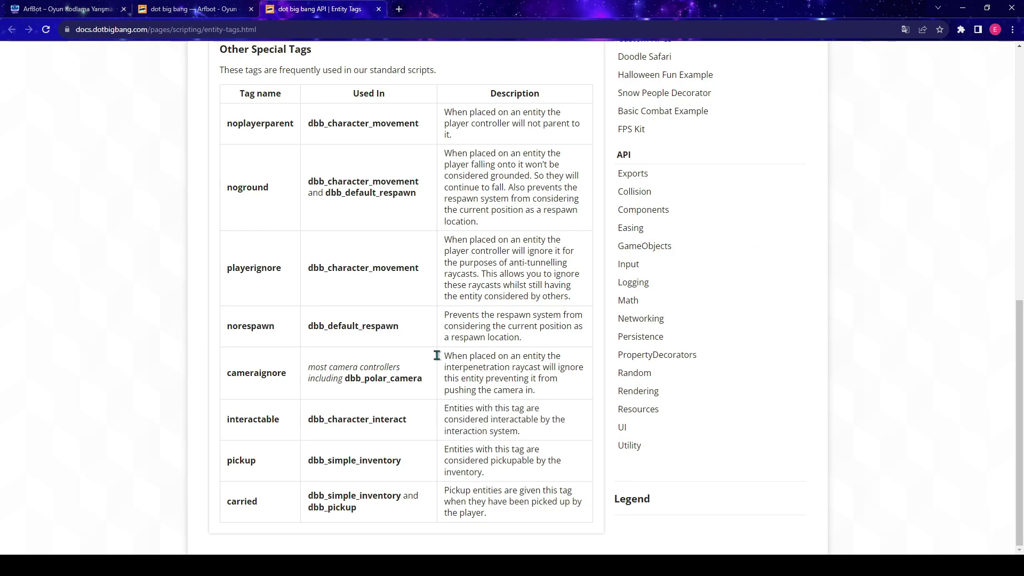
pyautogui.click(217, 18)
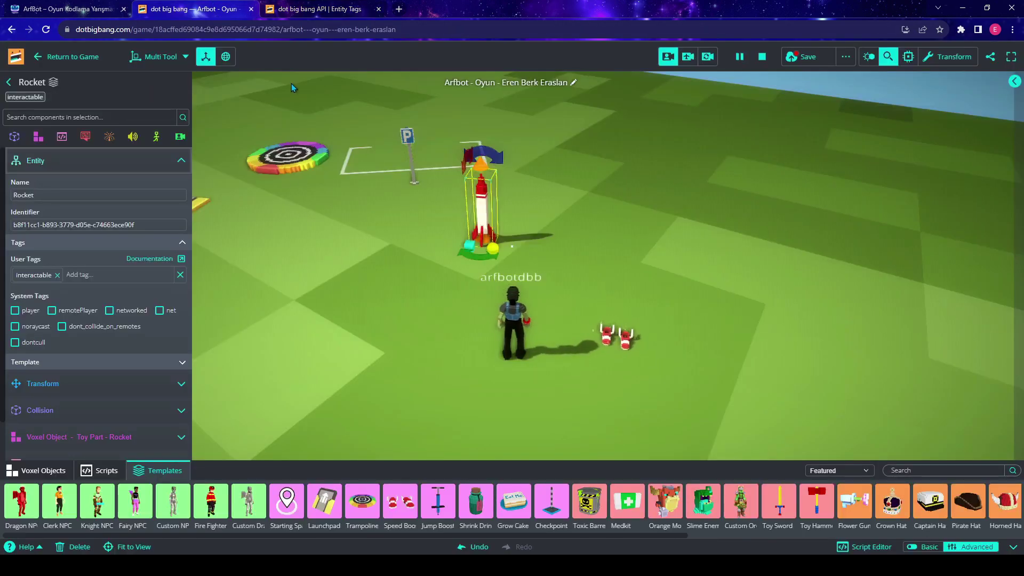
# Reselect the rocket and walk the player up to it to check its interaction marker.
pyautogui.click(633, 258)
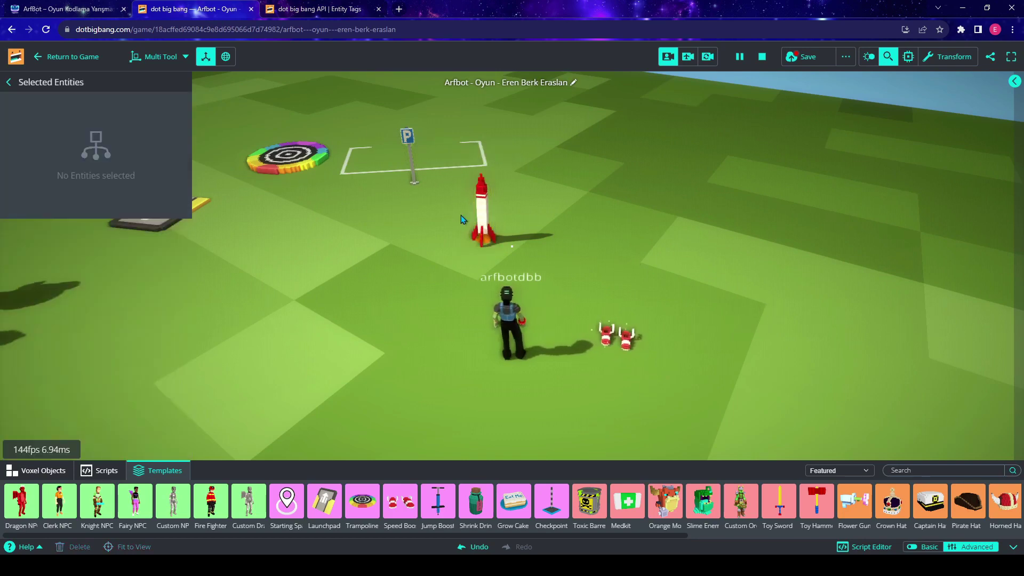
pyautogui.click(483, 216)
pyautogui.press('w')
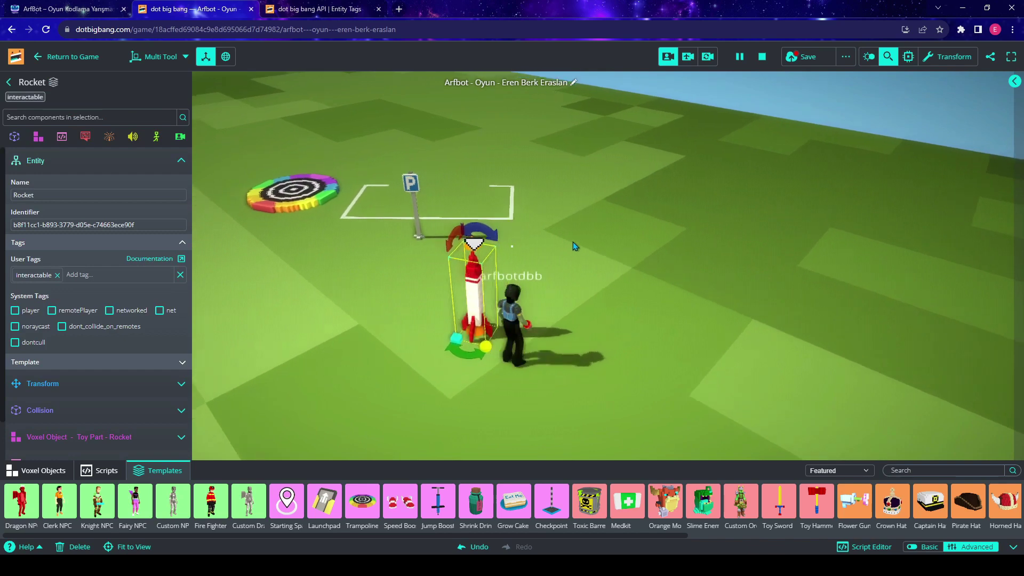
pyautogui.press('s')
pyautogui.press('a')
pyautogui.press('w')
pyautogui.moveTo(574, 242); pyautogui.dragTo(572, 204, button='right')
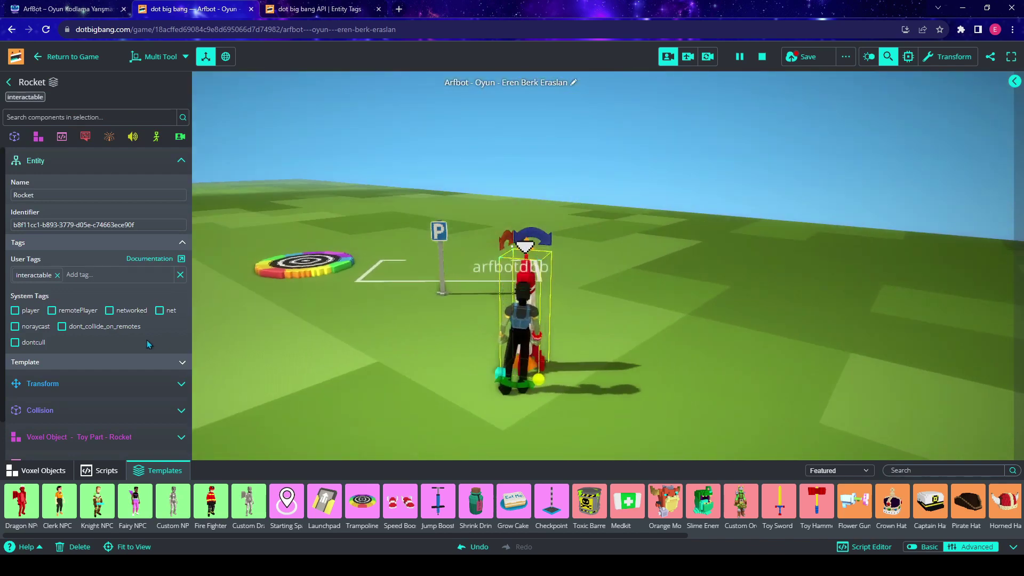
# Expand the Rocket script's settings, read through its source code, and close the script editor.
pyautogui.scroll(-1, 149, 344)
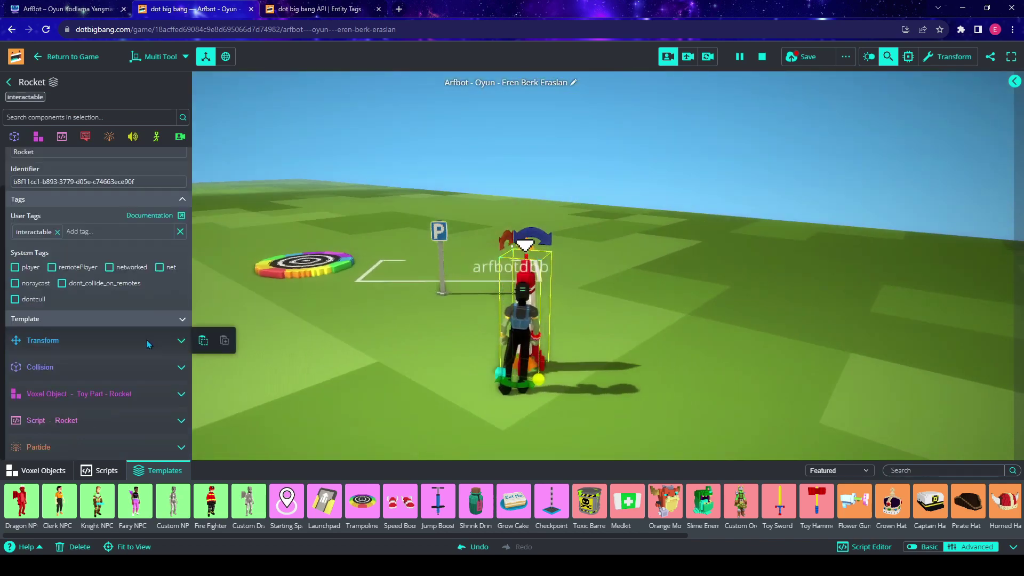
pyautogui.click(141, 418)
pyautogui.scroll(-1, 153, 382)
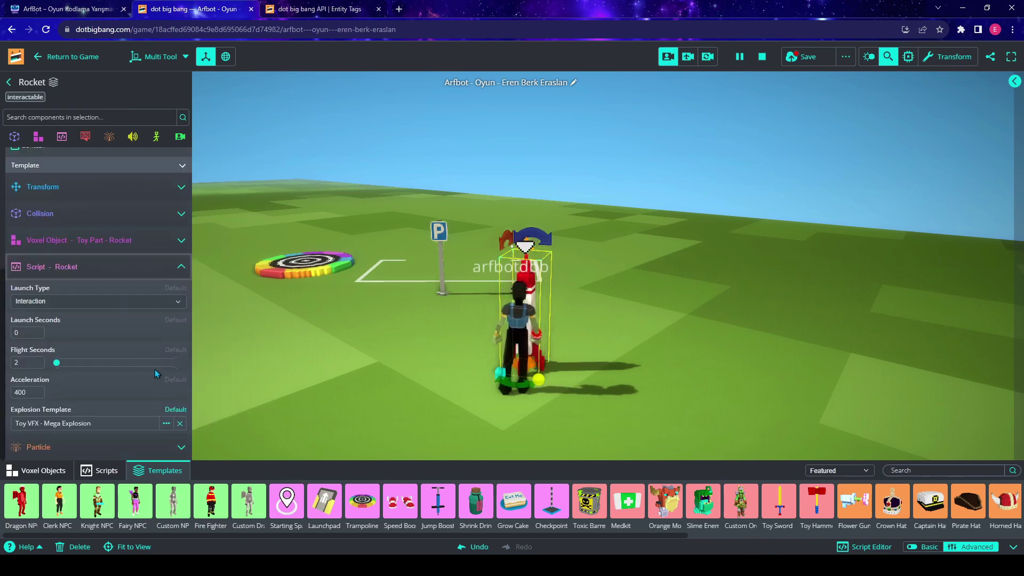
pyautogui.click(210, 271)
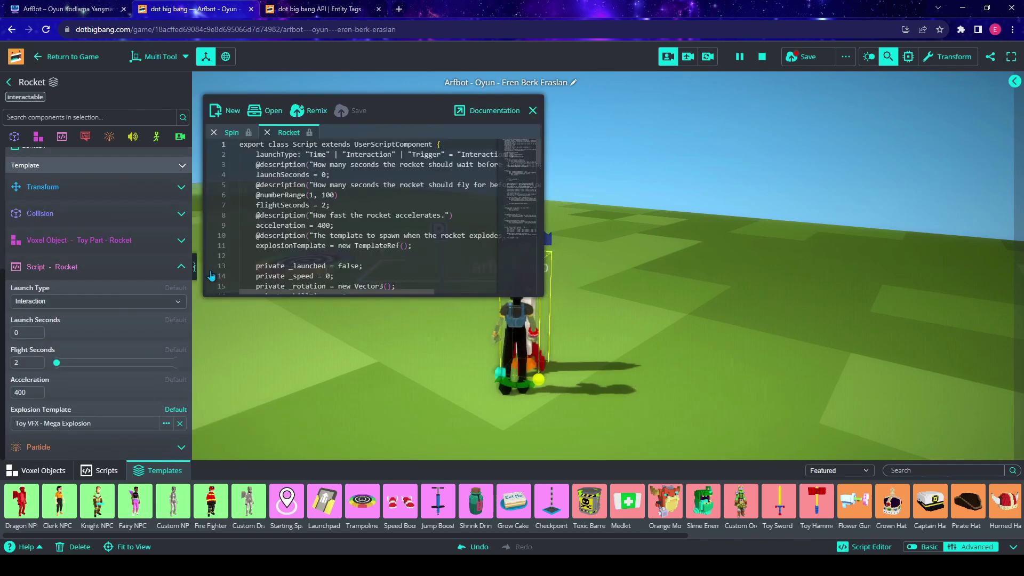
pyautogui.scroll(-2, 329, 233)
pyautogui.scroll(-6, 418, 228)
pyautogui.scroll(-10, 418, 227)
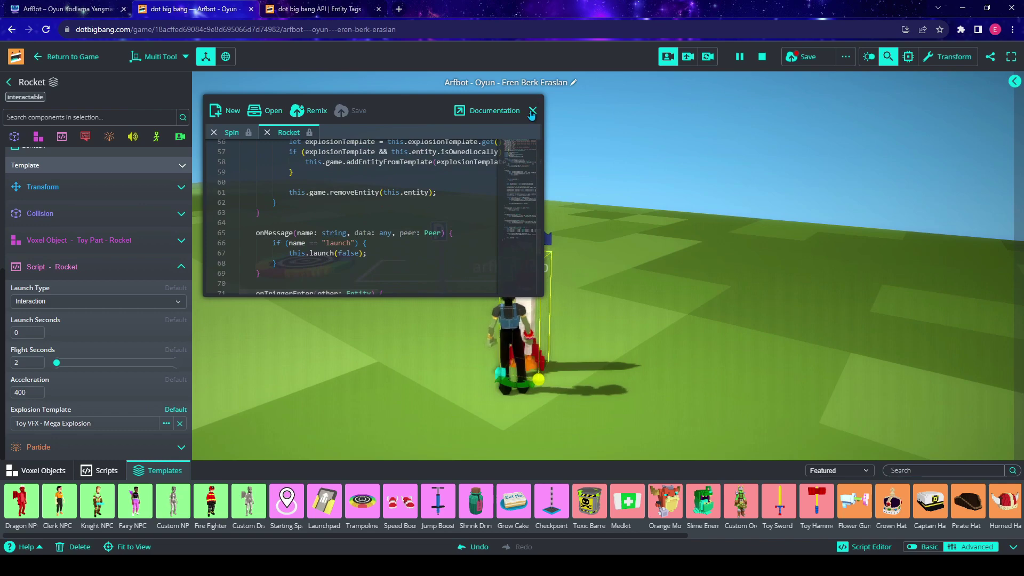
pyautogui.click(532, 110)
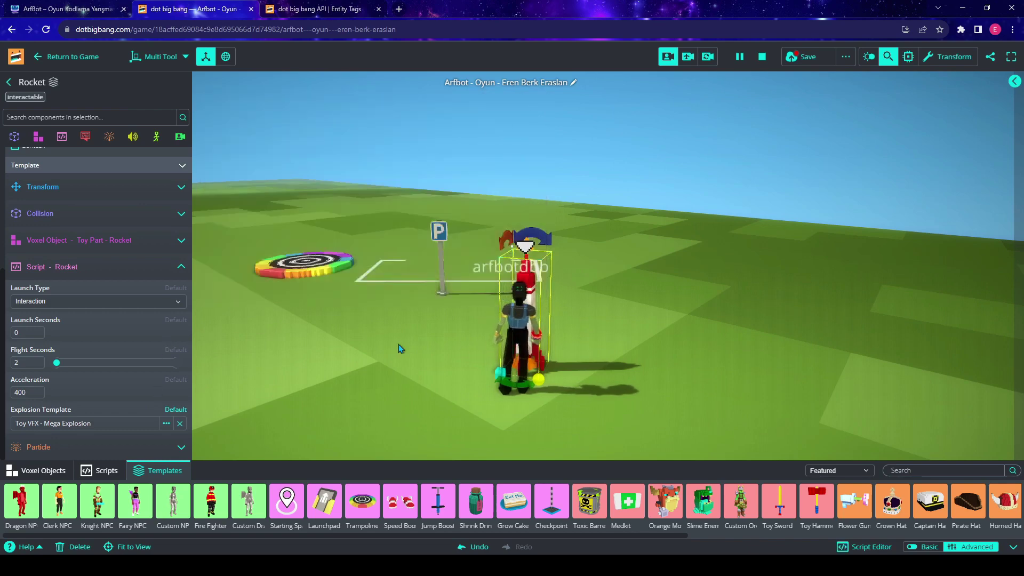
# Walk the player back up to the rocket and interact with it to launch it.
pyautogui.moveTo(738, 349); pyautogui.dragTo(751, 382, button='right')
pyautogui.press('s')
pyautogui.press('a')
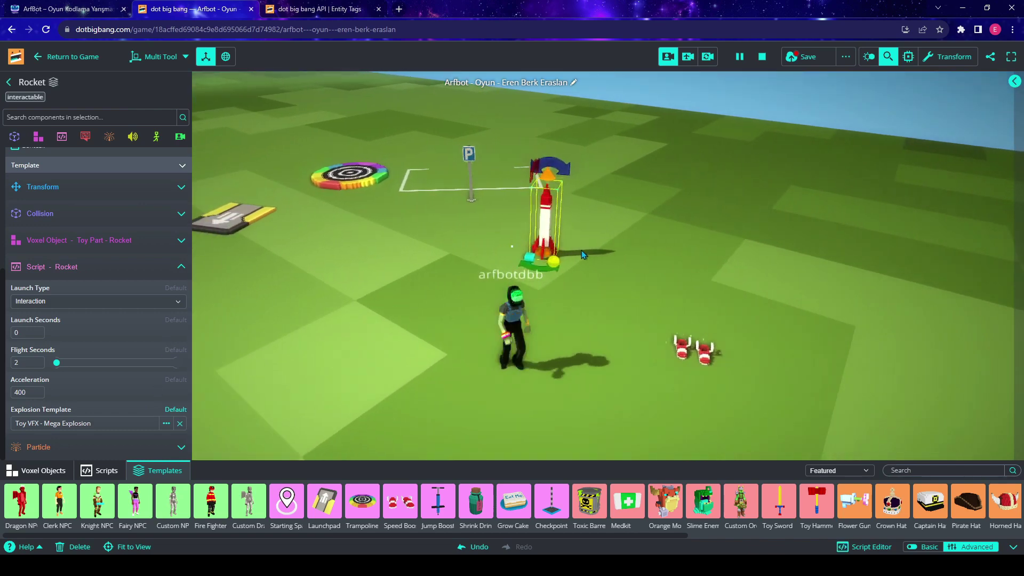
pyautogui.press('d')
pyautogui.press('w')
pyautogui.moveTo(581, 250)
pyautogui.mouseDown(button='right')
pyautogui.moveTo(583, 294)
pyautogui.moveTo(569, 261)
pyautogui.mouseUp(button='right')
pyautogui.press('e')
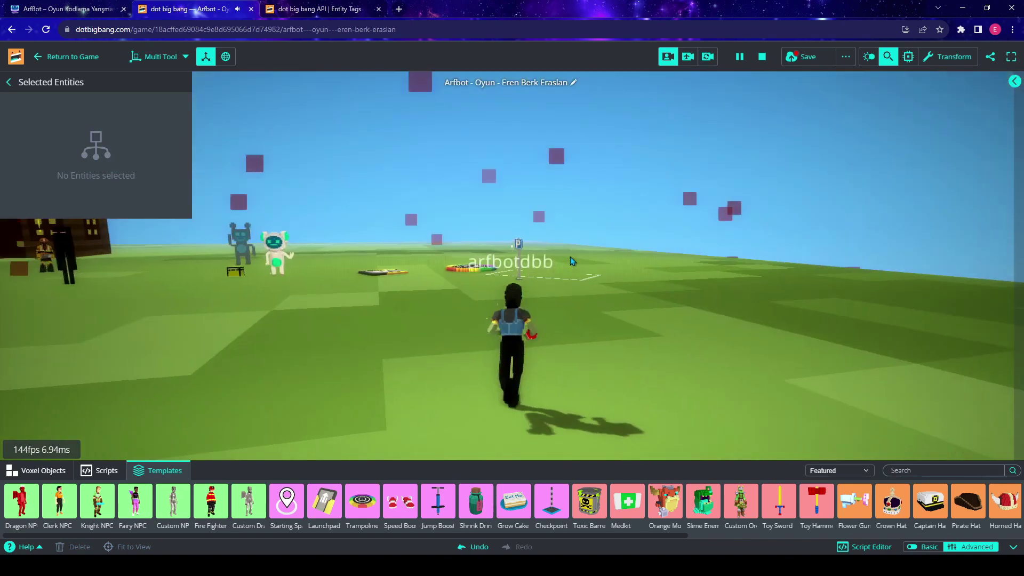
# Walk and jump the player across the field to the open grass between the launchpad and the speed boost sneakers.
pyautogui.press('w')
pyautogui.moveTo(571, 257); pyautogui.dragTo(648, 284, button='right')
pyautogui.press('space')
pyautogui.press('a')
pyautogui.press('d')
pyautogui.press('w')
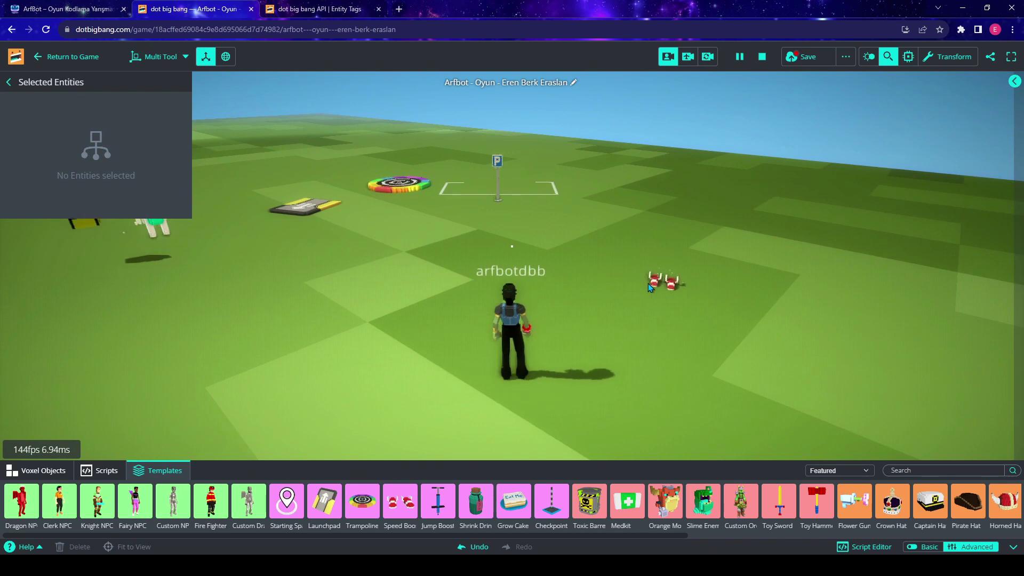
pyautogui.press('a')
pyautogui.press('w')
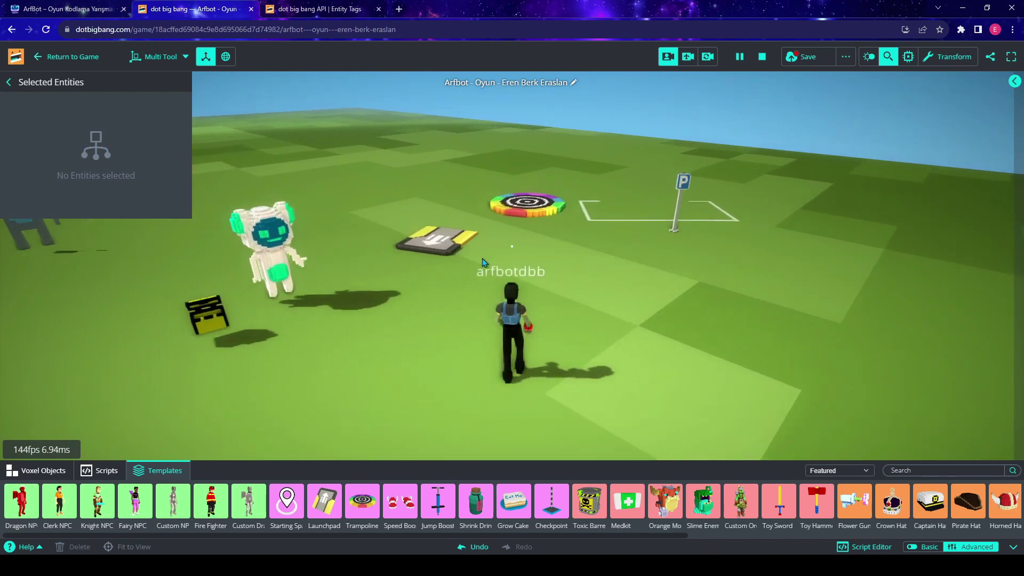
pyautogui.moveTo(759, 276); pyautogui.dragTo(800, 298, button='right')
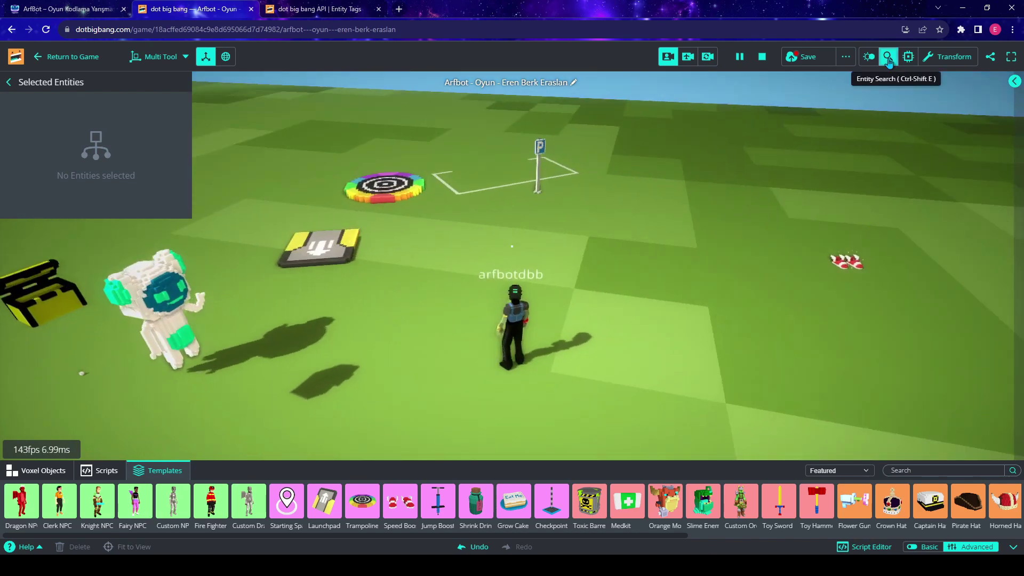
# Search the game's entities for "roc", and clear the search text.
pyautogui.click(887, 56)
pyautogui.write('r')
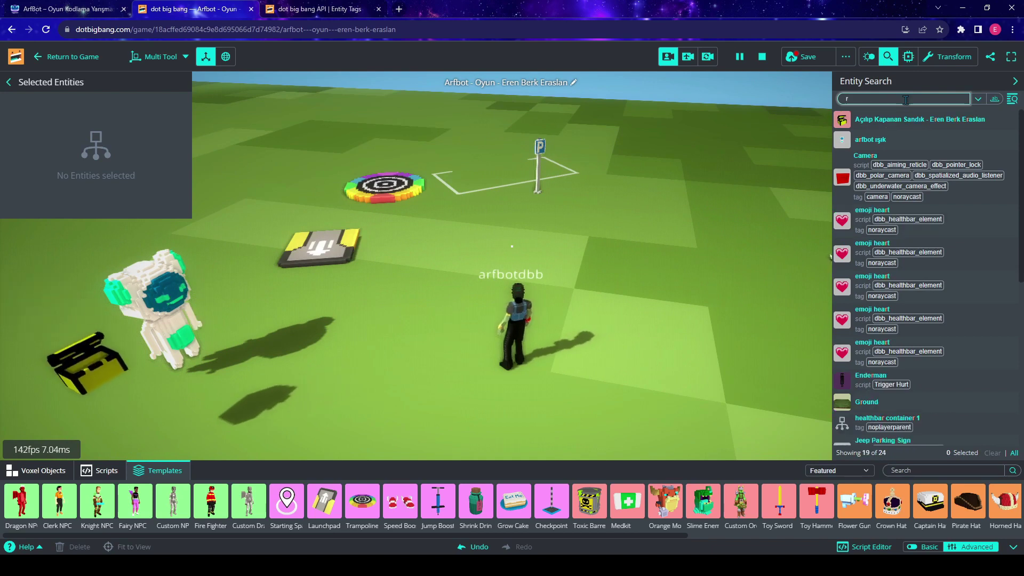
pyautogui.write('oc')
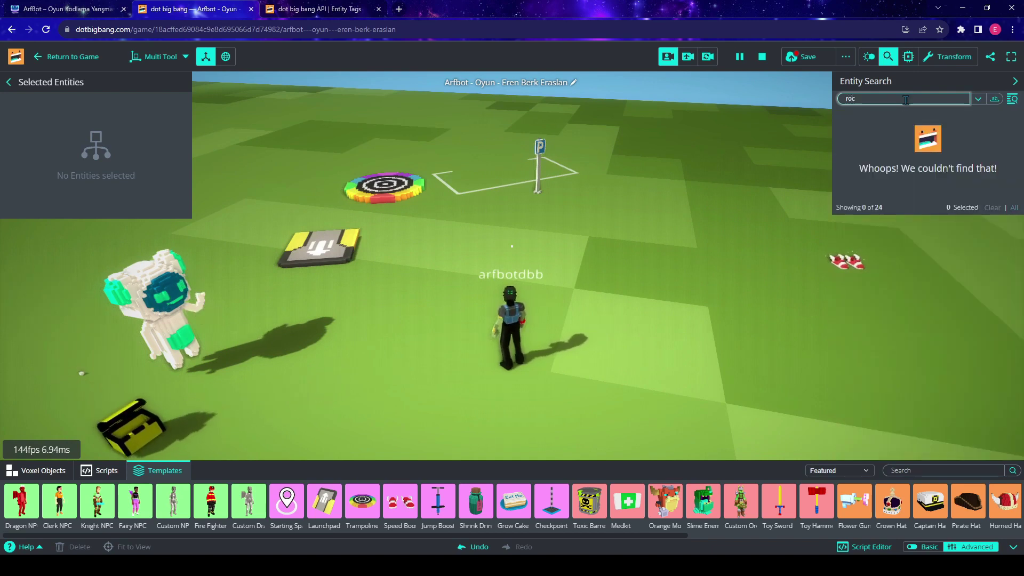
pyautogui.press('BackSpace')
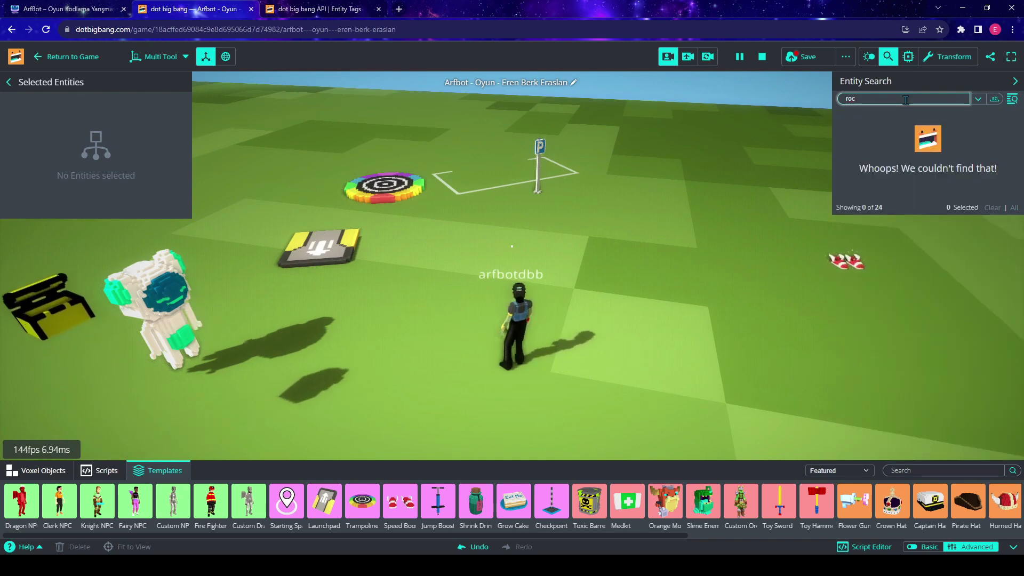
pyautogui.press('BackSpace')
pyautogui.press('BackSpace')
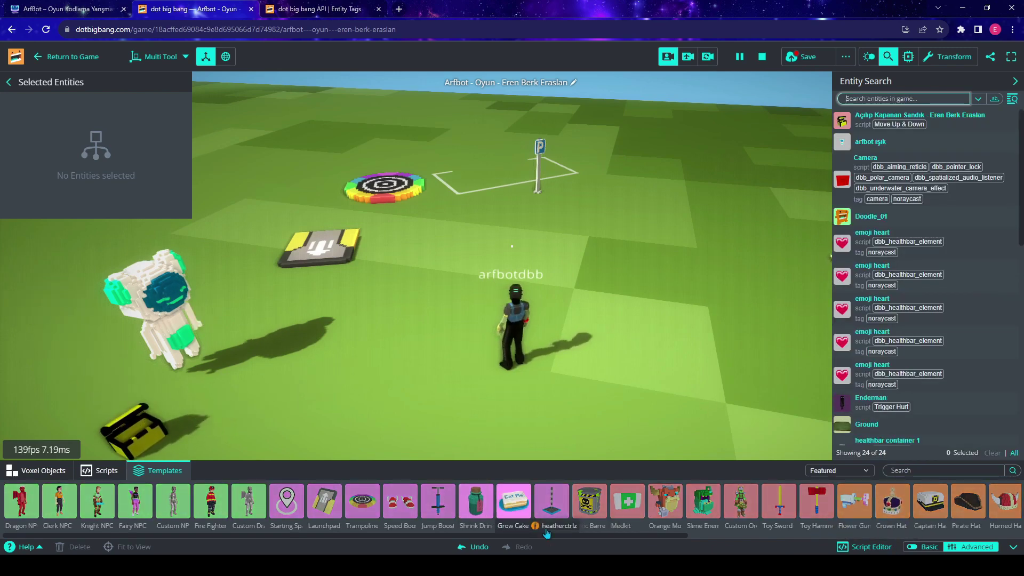
# Close the entity search and place a new Rocket template on the grass between the parking sign and the speed boost sneakers.
pyautogui.moveTo(655, 535); pyautogui.dragTo(732, 535)
pyautogui.click(1014, 82)
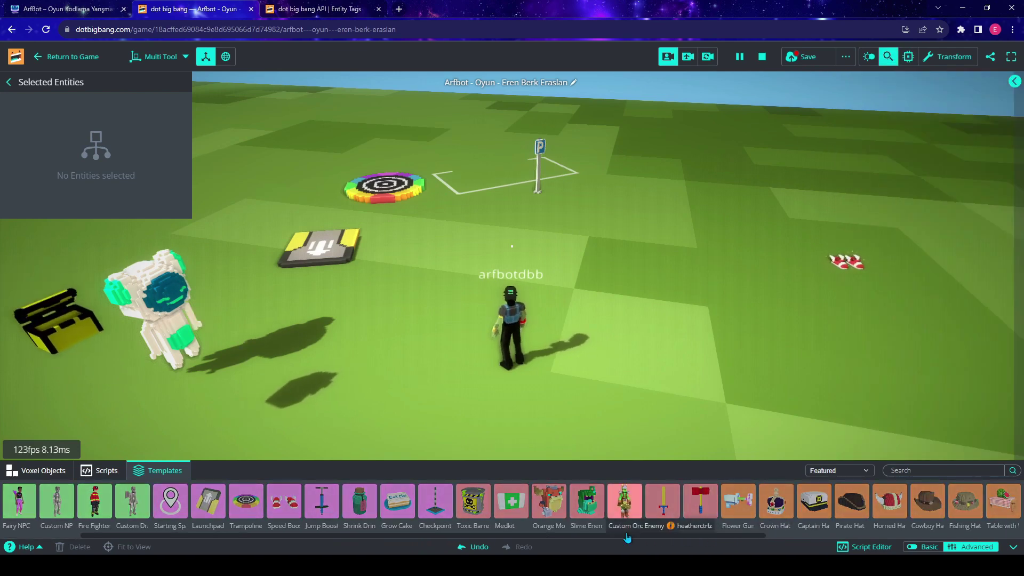
pyautogui.moveTo(635, 536); pyautogui.dragTo(839, 535)
pyautogui.moveTo(813, 501); pyautogui.dragTo(638, 285)
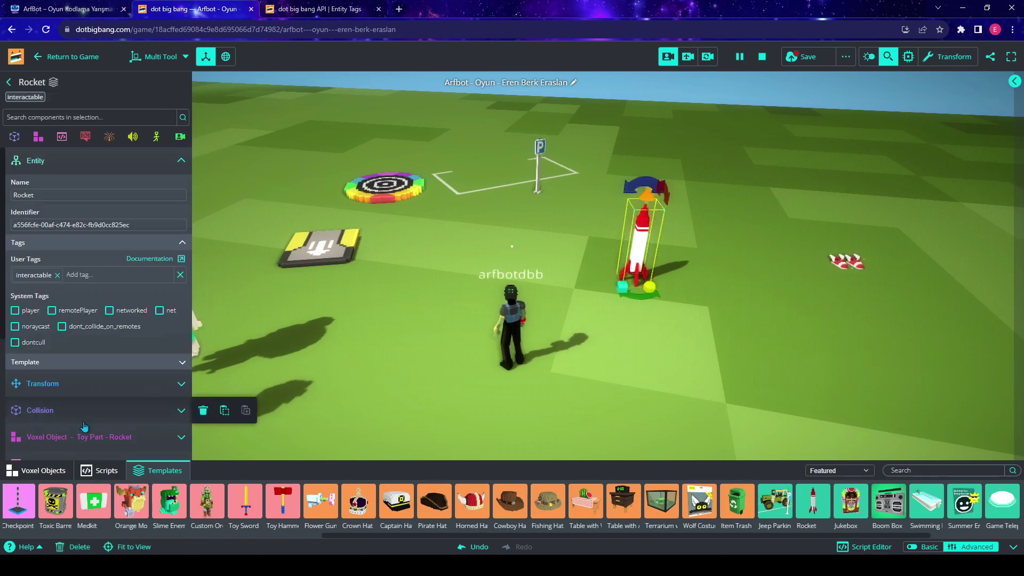
# In the new rocket's Rocket script settings, set Acceleration to 50 and Launch Seconds to 3.
pyautogui.scroll(-3, 77, 379)
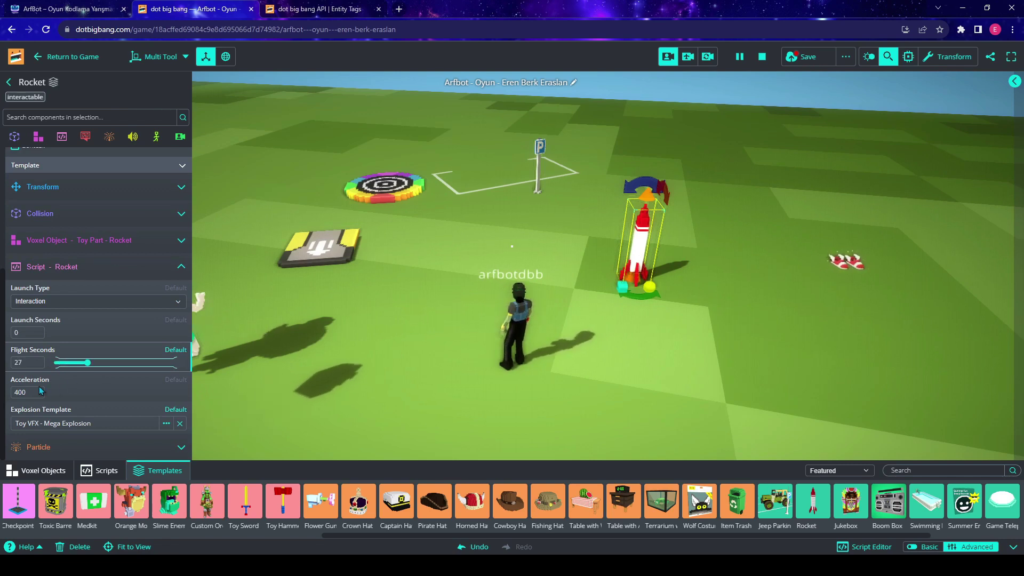
pyautogui.moveTo(33, 384)
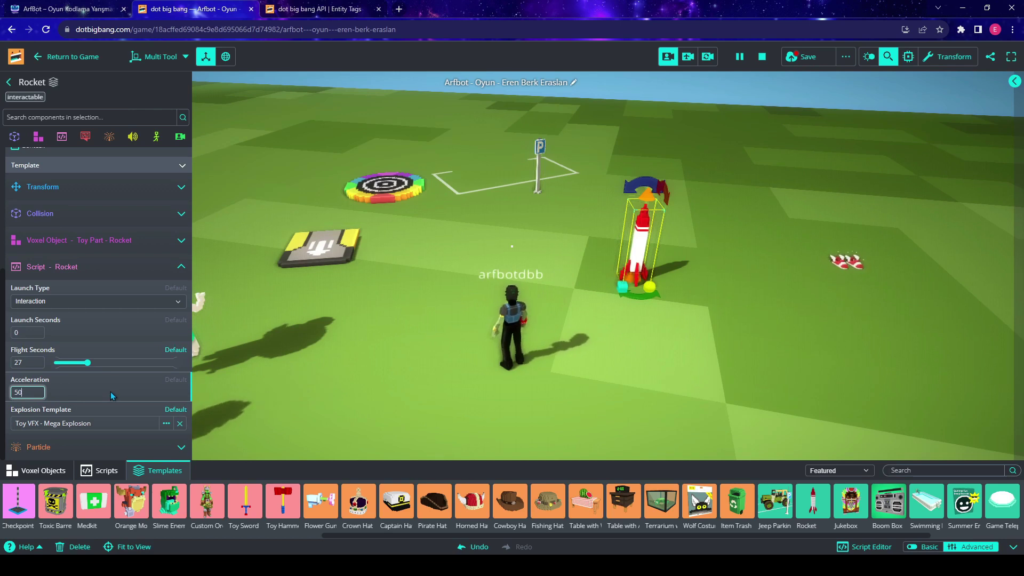
pyautogui.click(86, 340)
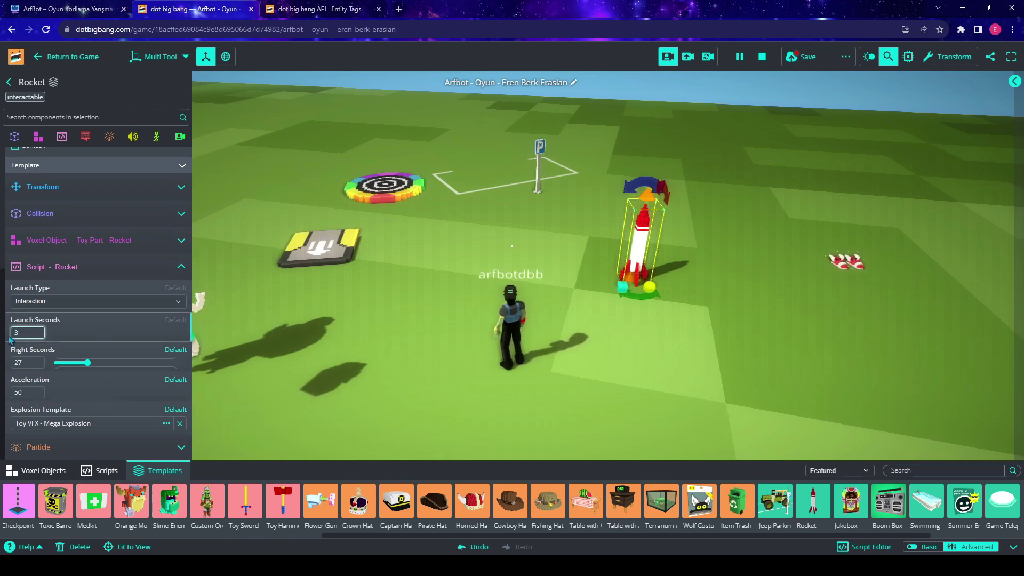
# Walk the player up to the rocket, launch it, and follow its flight with the free editor camera.
pyautogui.press('w')
pyautogui.moveTo(441, 361); pyautogui.dragTo(552, 127, button='right')
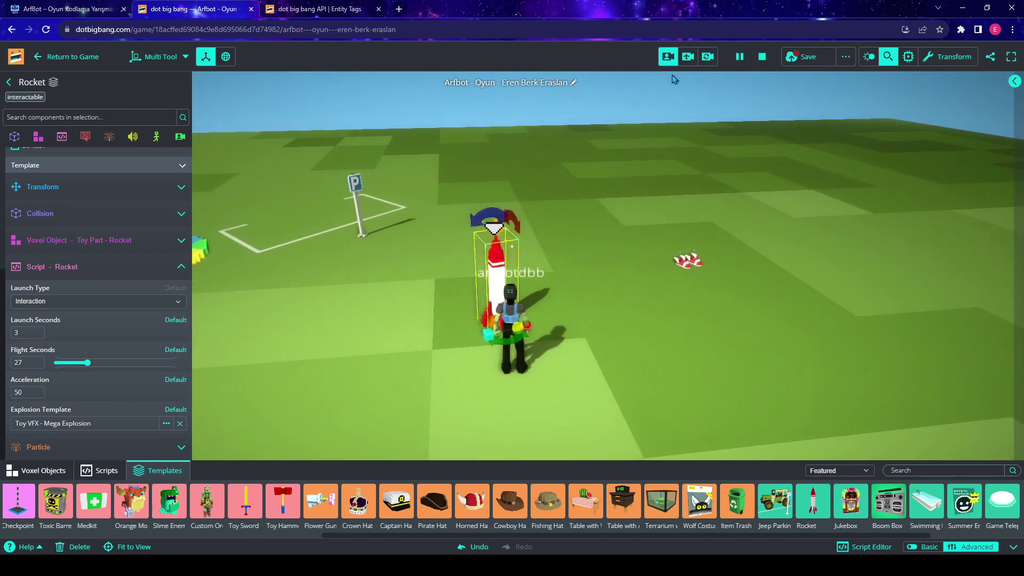
pyautogui.click(689, 57)
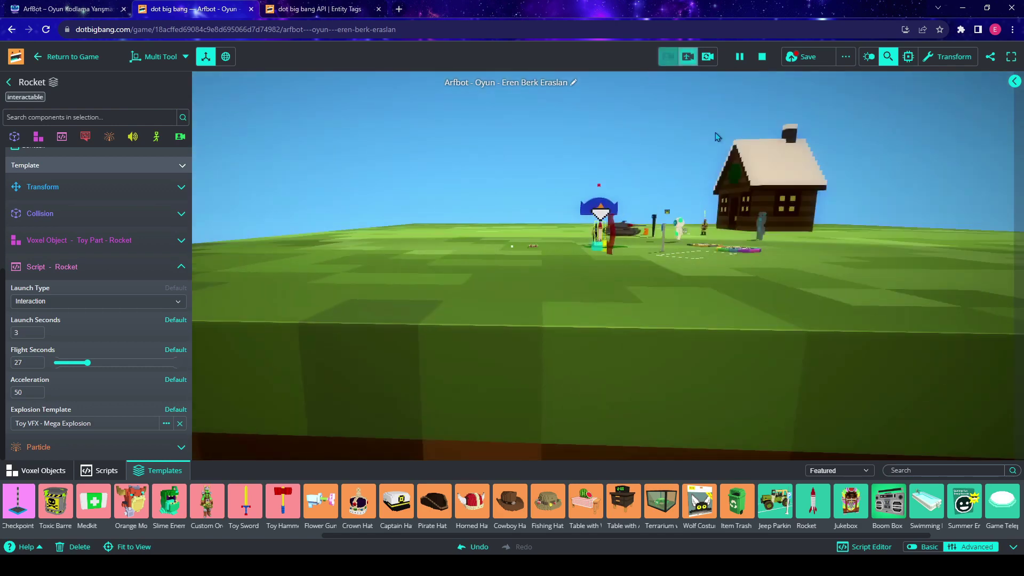
pyautogui.press('w')
pyautogui.moveTo(665, 180); pyautogui.dragTo(542, 181, button='right')
pyautogui.press('w')
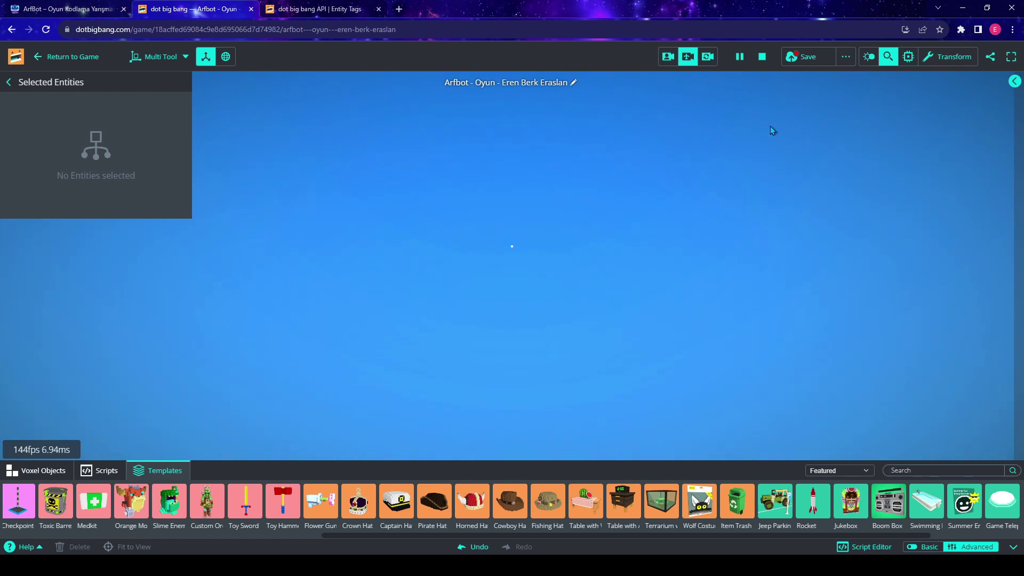
# Locate the flying Rocket through the entity search, review its Rocket script settings, and turn the view back down to the ground.
pyautogui.click(888, 58)
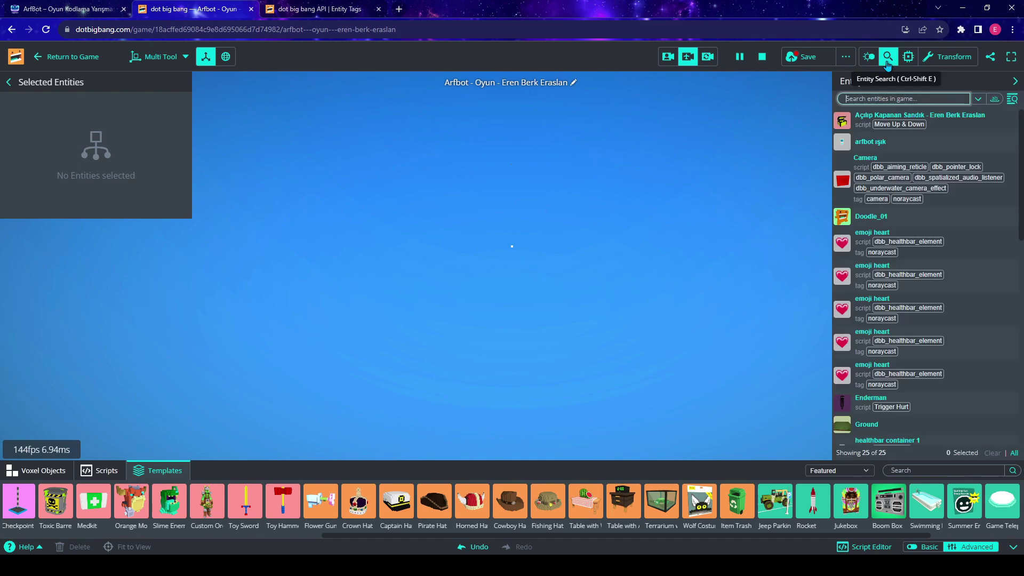
pyautogui.scroll(-10, 977, 259)
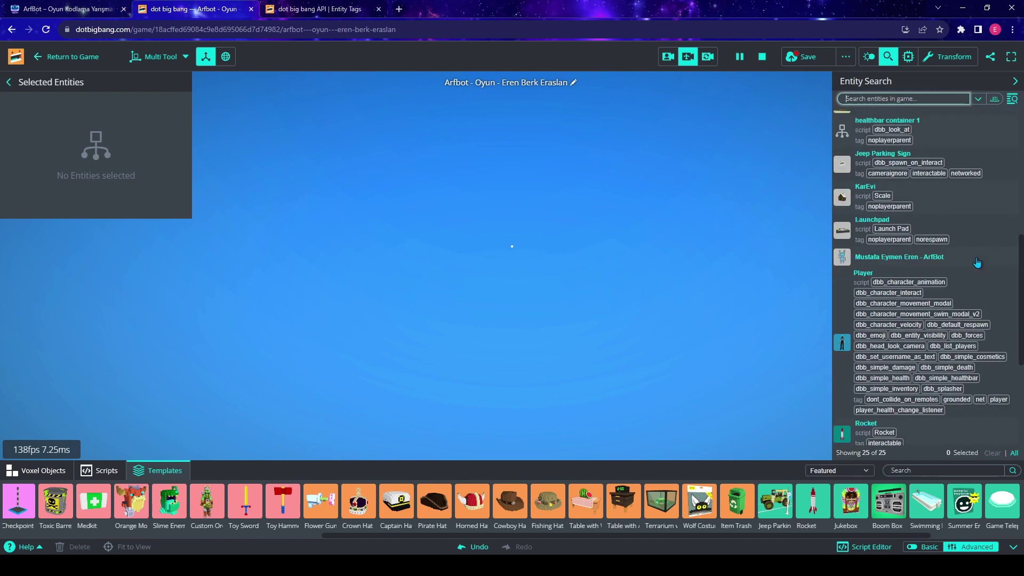
pyautogui.scroll(-1, 977, 262)
pyautogui.click(940, 230)
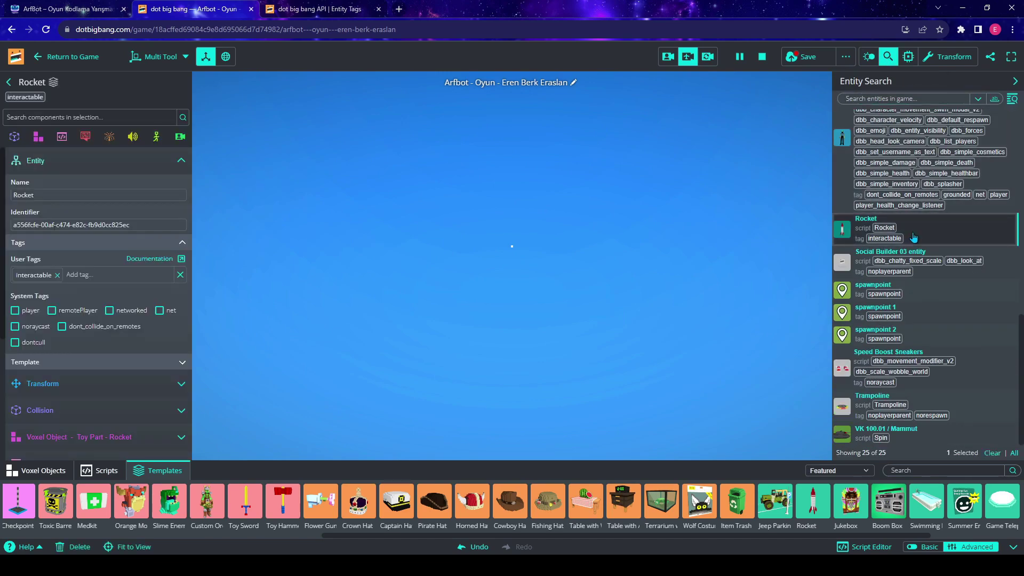
pyautogui.scroll(-3, 32, 373)
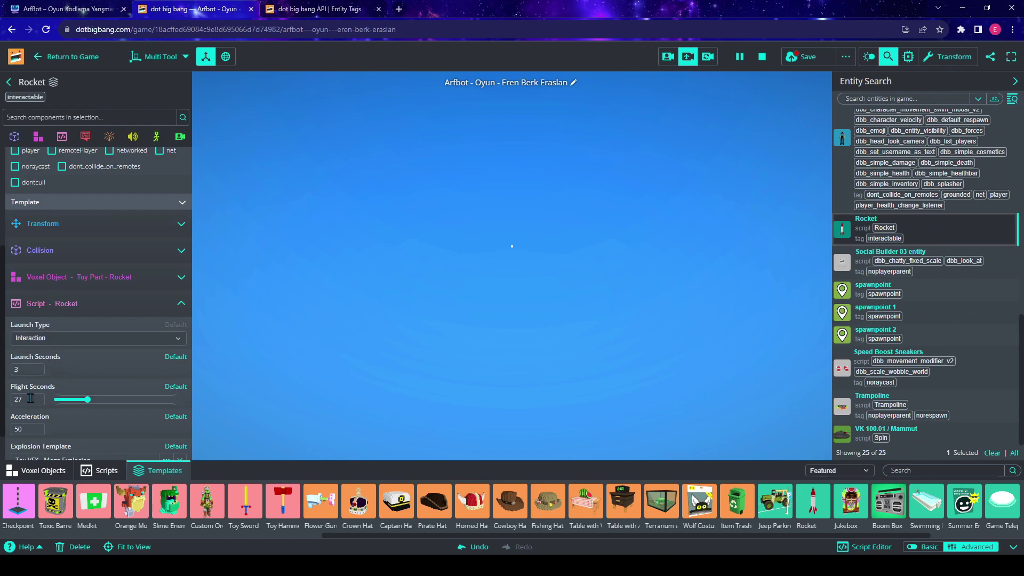
pyautogui.moveTo(450, 239); pyautogui.dragTo(459, 271, button='right')
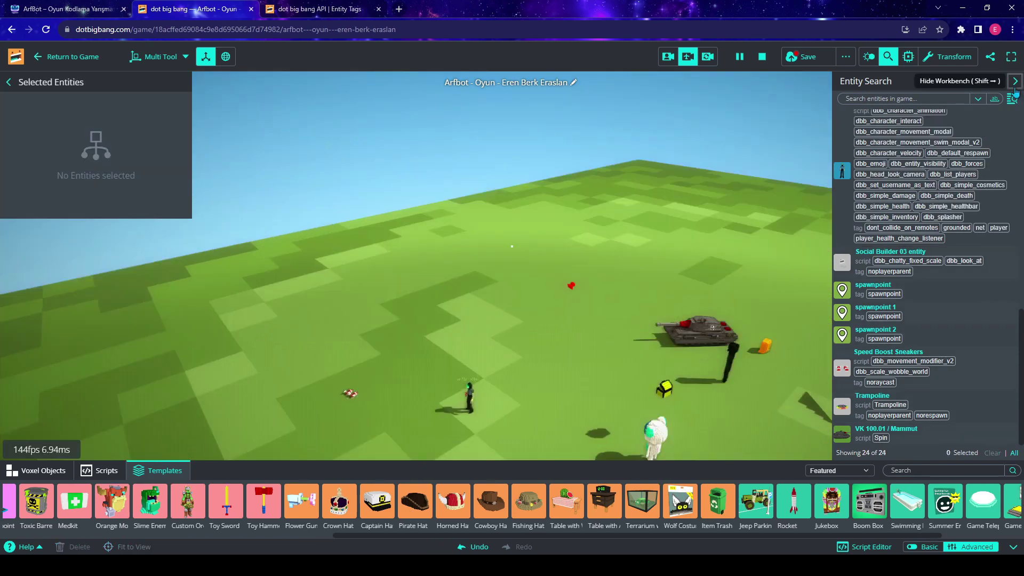
# Hide the entity search, return to the game camera, and select the launchpad.
pyautogui.click(1015, 83)
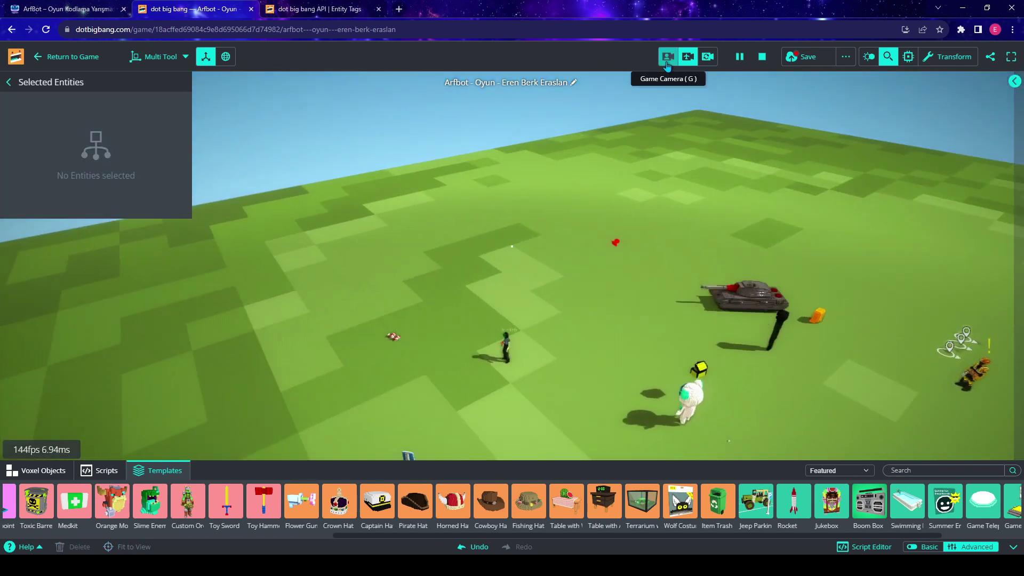
pyautogui.click(668, 56)
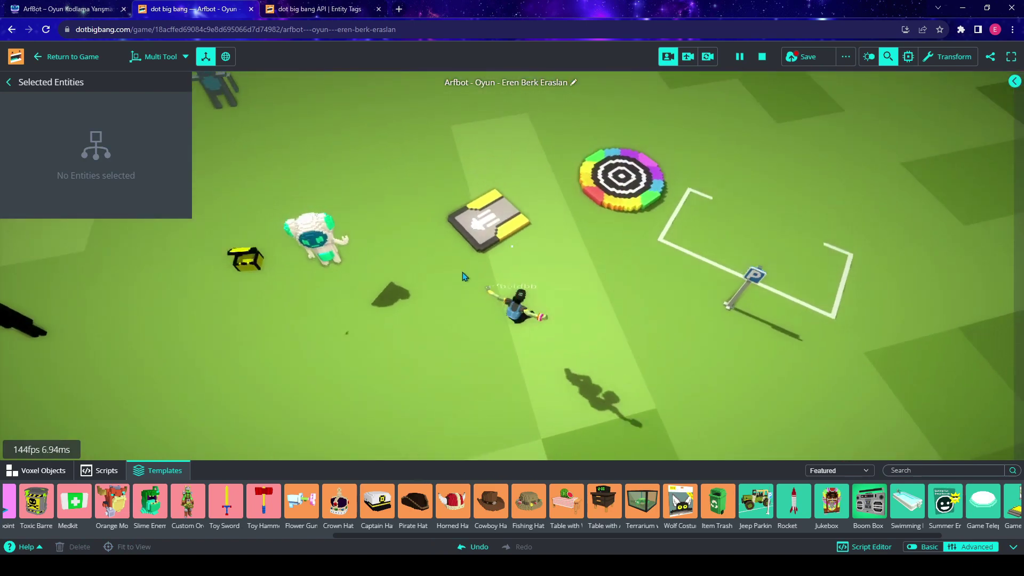
pyautogui.click(484, 236)
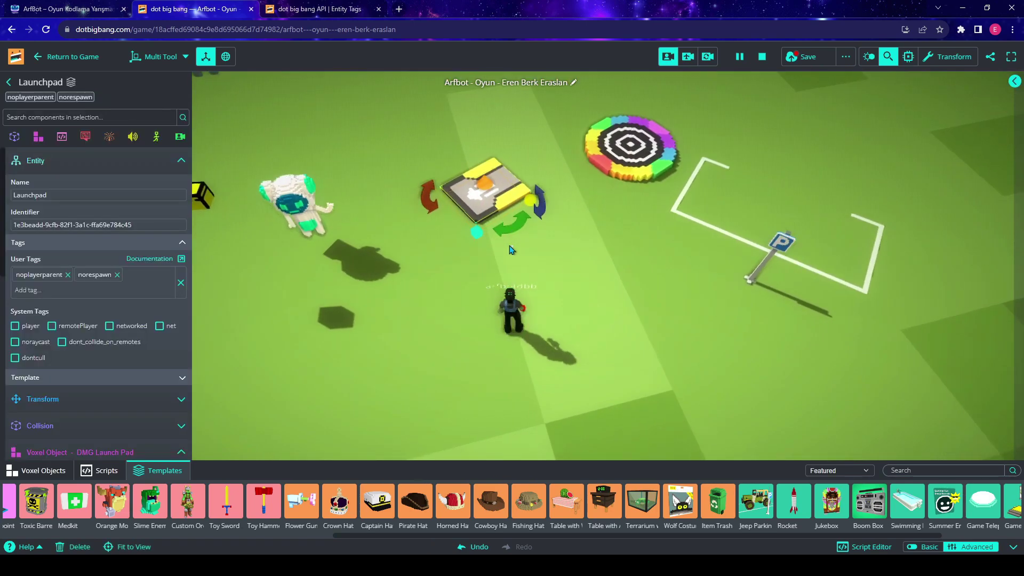
# Deselect the launchpad and walk the avatar around it and the nearby characters.
pyautogui.press('w')
pyautogui.moveTo(601, 297); pyautogui.dragTo(558, 381, button='right')
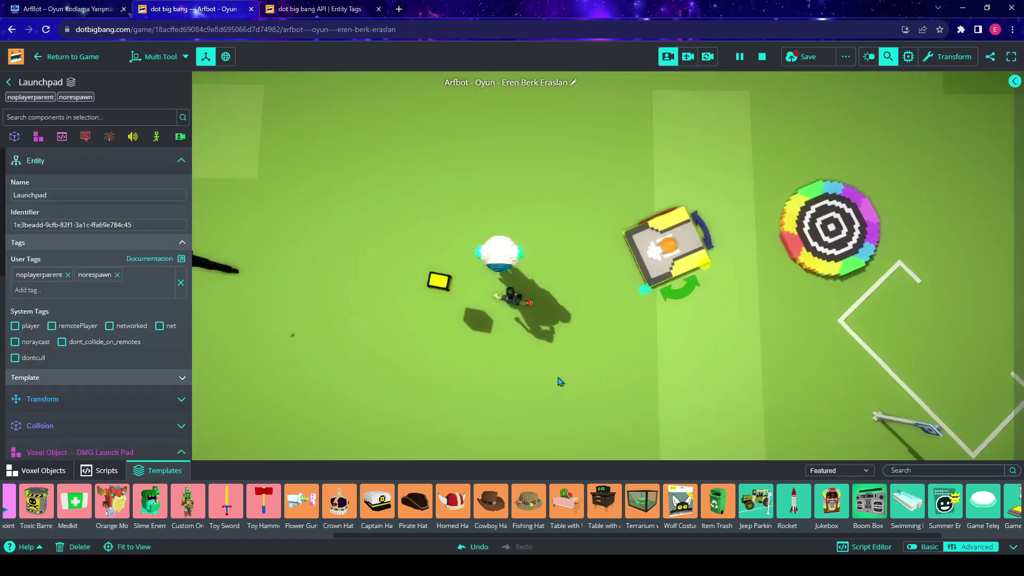
pyautogui.click(711, 275)
pyautogui.press('w')
pyautogui.press('d')
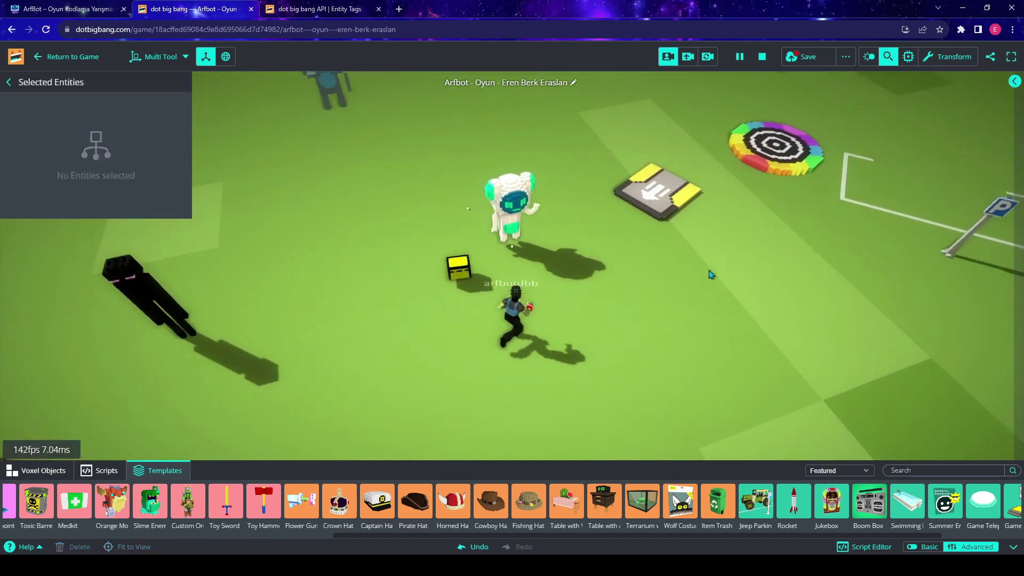
pyautogui.press('a')
pyautogui.press('s')
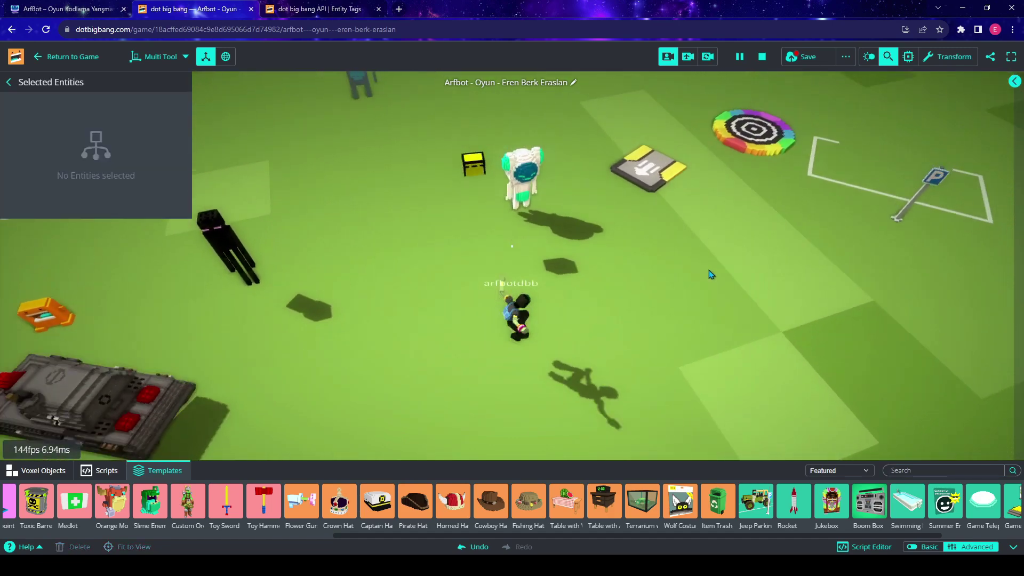
# Select the launchpad and expand its Launch Pad script settings.
pyautogui.click(538, 198)
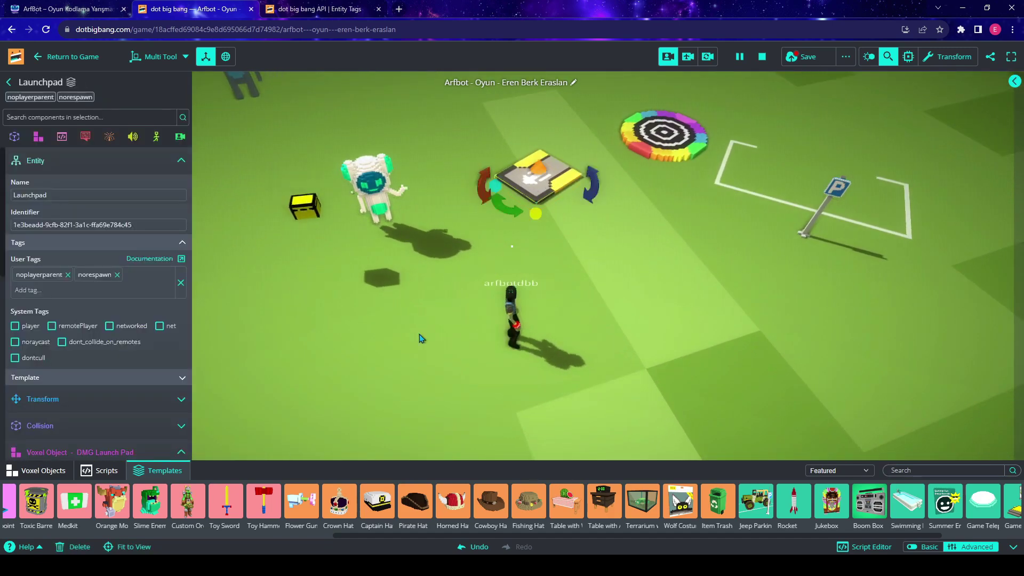
pyautogui.scroll(-6, 108, 252)
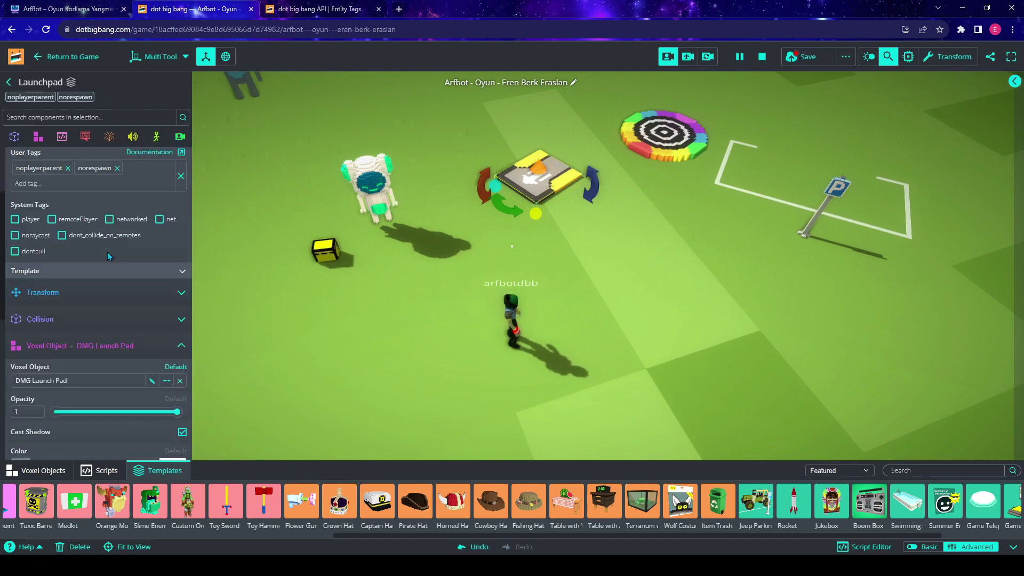
pyautogui.scroll(-3, 130, 268)
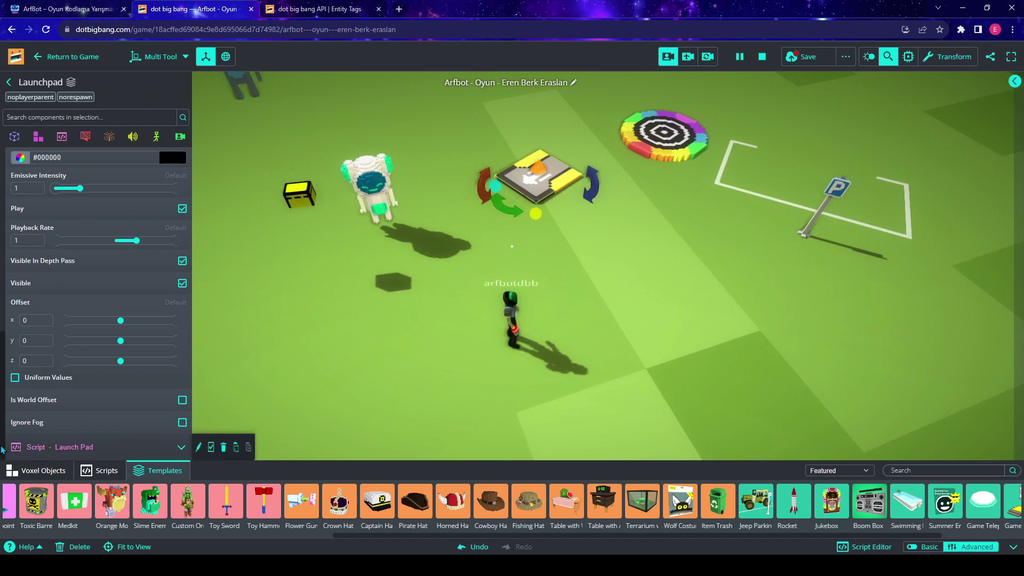
pyautogui.scroll(-4, 100, 378)
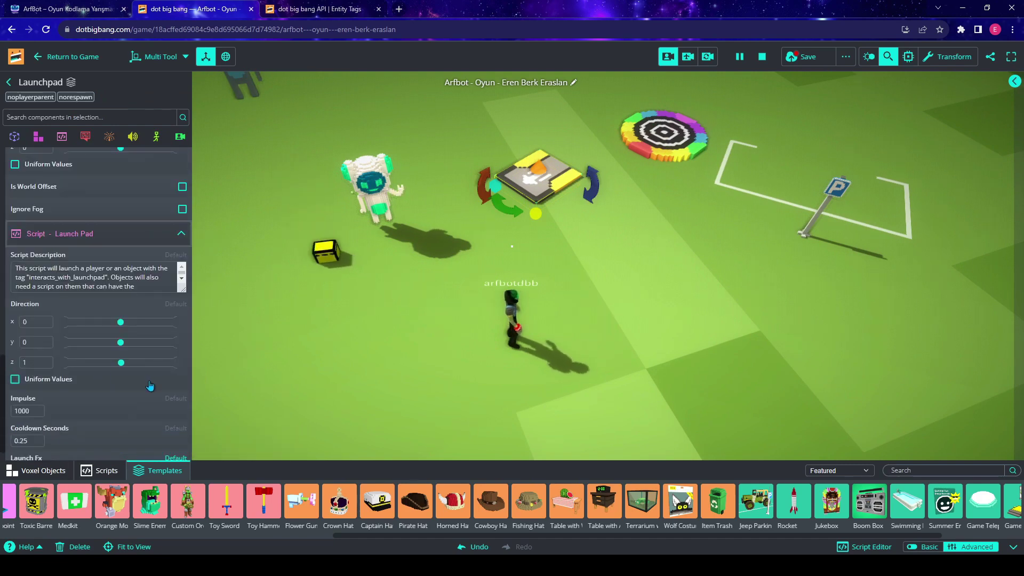
pyautogui.scroll(-1, 150, 385)
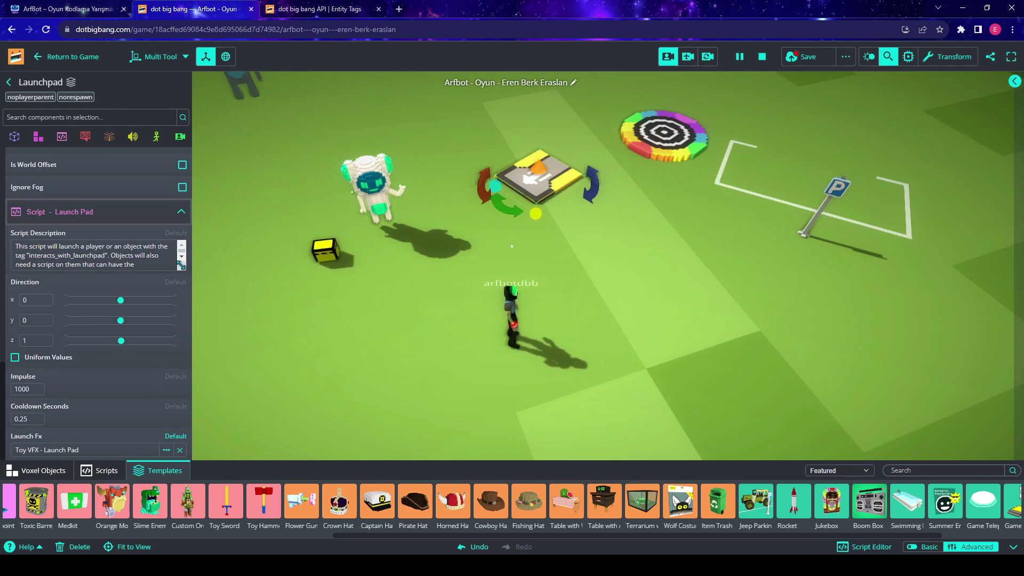
# Read the Launch Pad script description, set its Impulse to 5000, and deselect the launchpad.
pyautogui.click(133, 247)
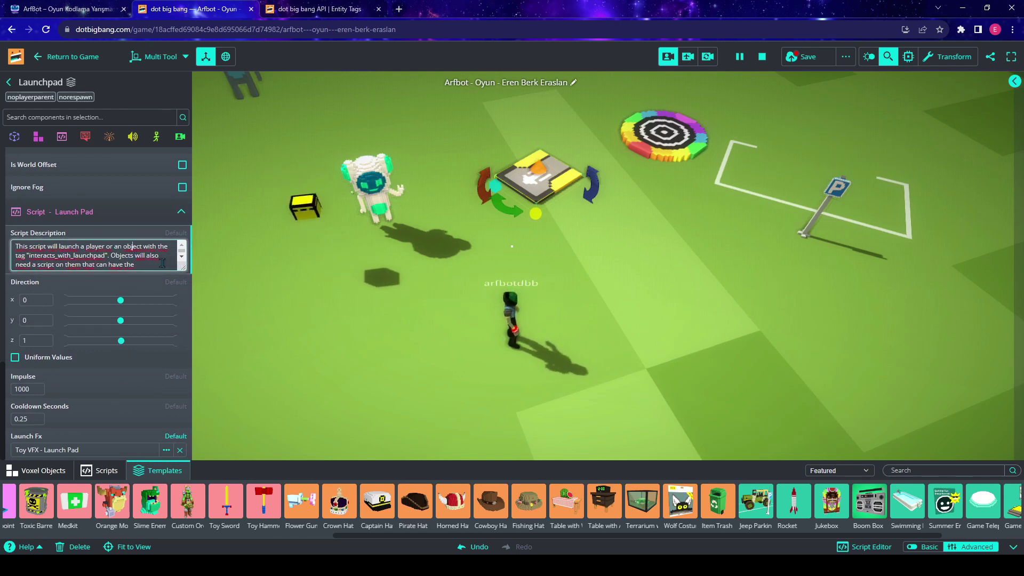
pyautogui.moveTo(152, 255); pyautogui.dragTo(144, 242)
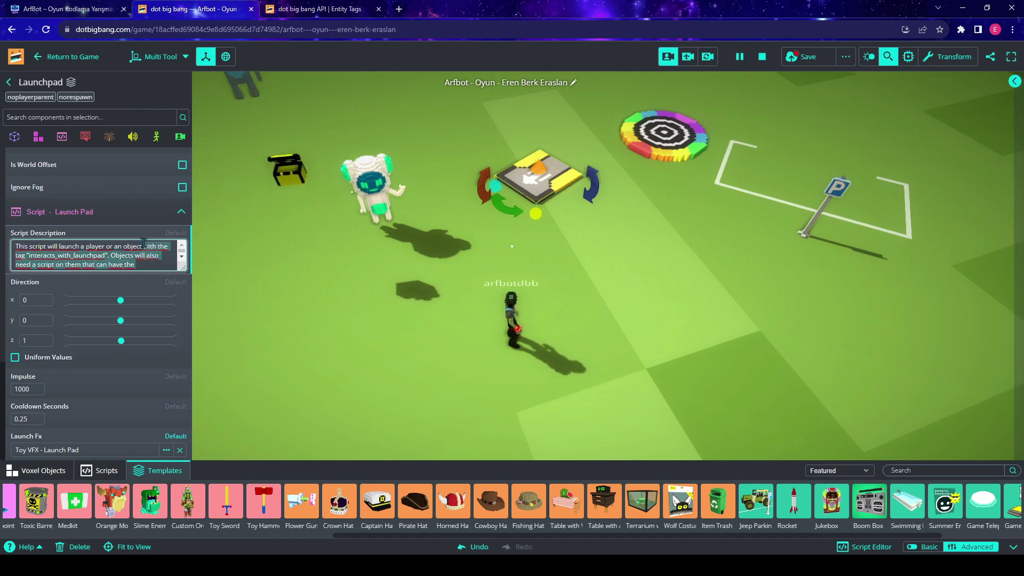
pyautogui.click(102, 256)
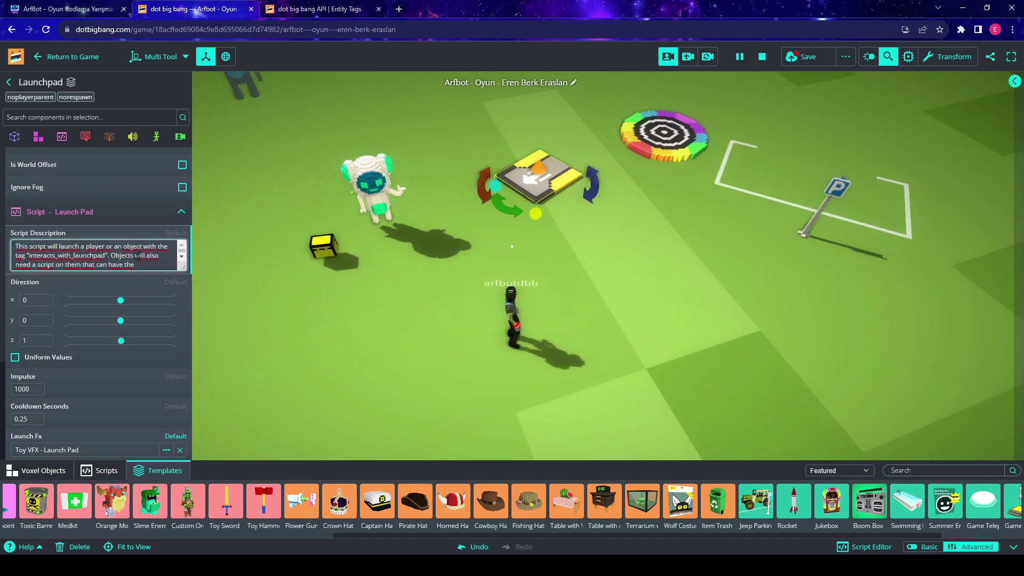
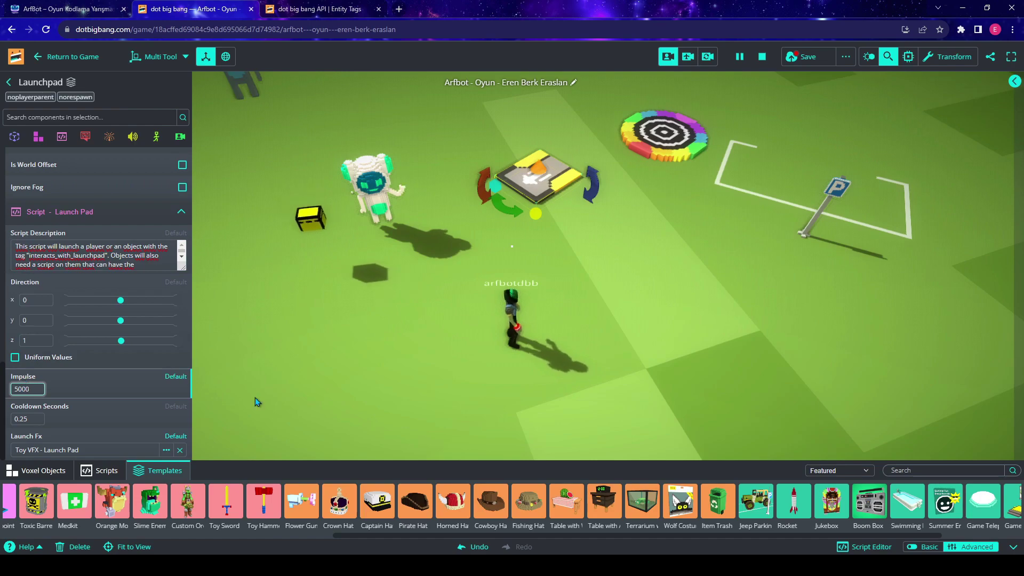
pyautogui.click(562, 315)
# Run and jump the avatar onto the launchpad to test its launch force.
pyautogui.press('w')
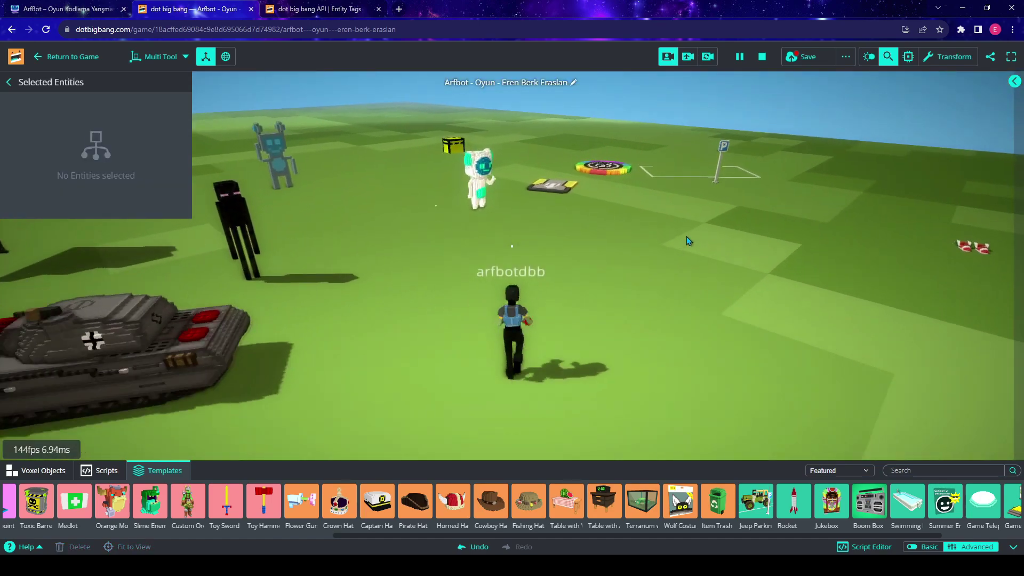
pyautogui.press('w')
pyautogui.press('space')
pyautogui.press('space')
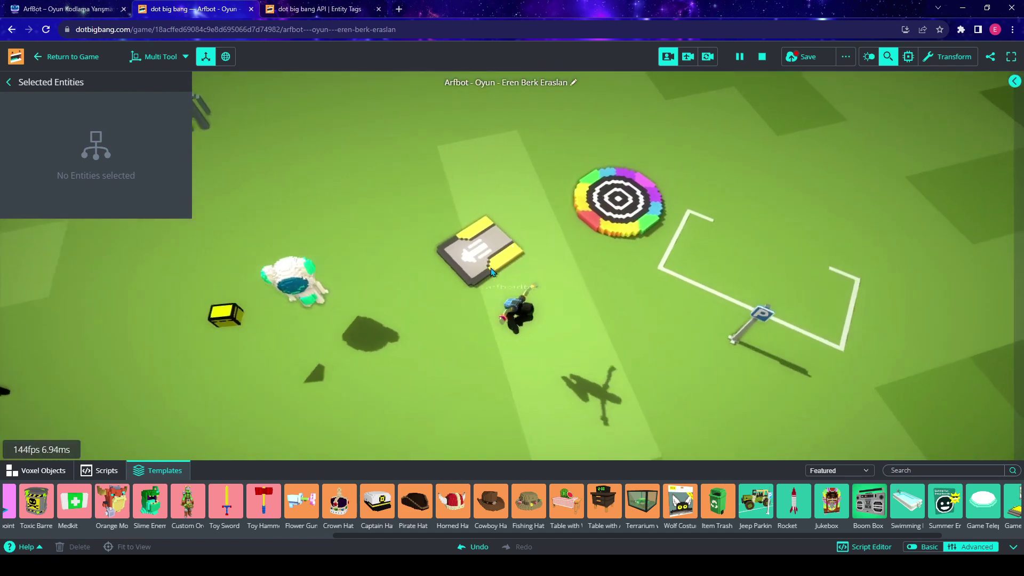
# Select the launchpad and copy its Launch Pad script component.
pyautogui.click(500, 275)
pyautogui.scroll(-4, 98, 398)
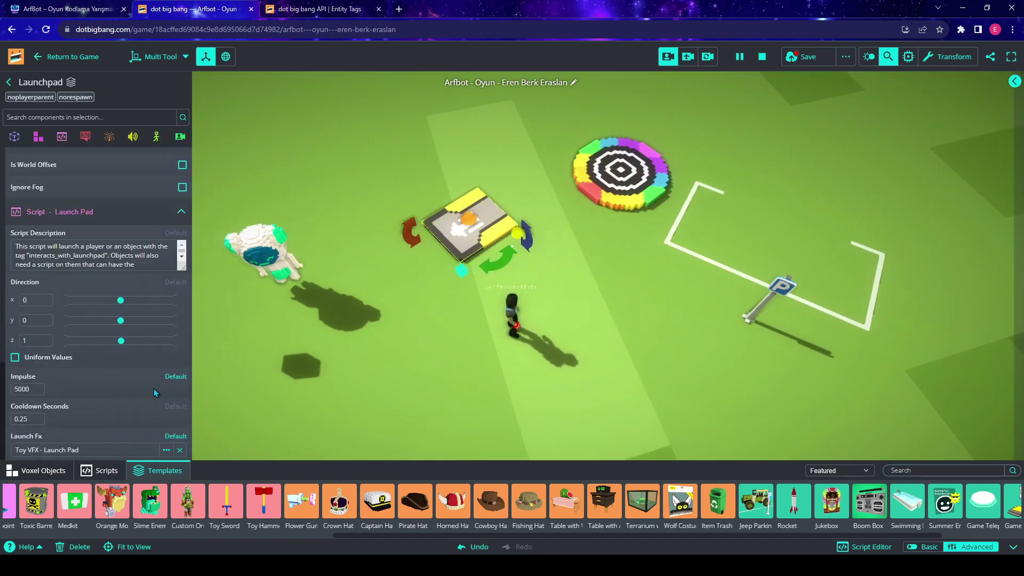
pyautogui.press('w')
pyautogui.moveTo(571, 266); pyautogui.dragTo(643, 227, button='right')
pyautogui.press('space')
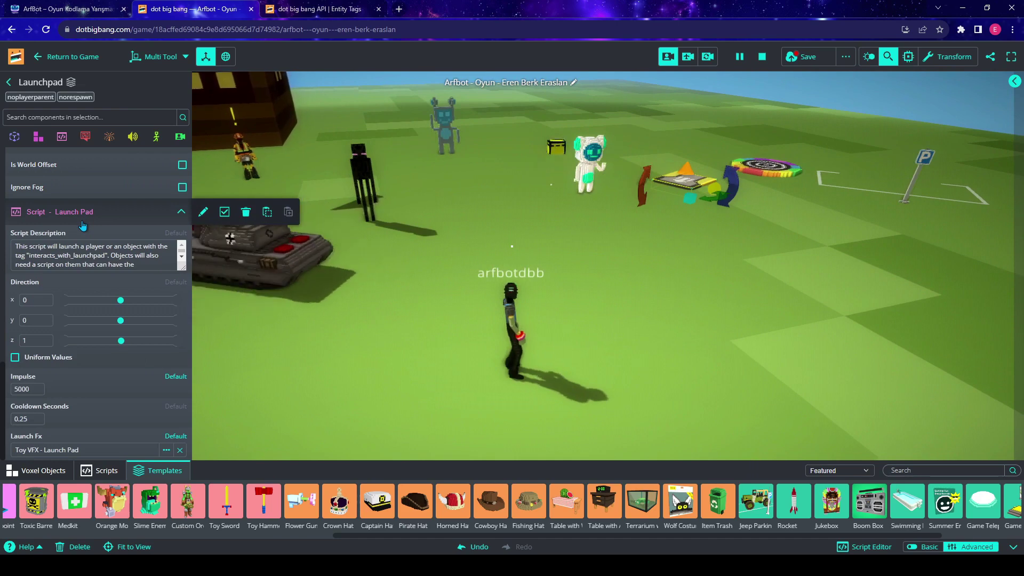
pyautogui.press('w')
pyautogui.moveTo(135, 212)
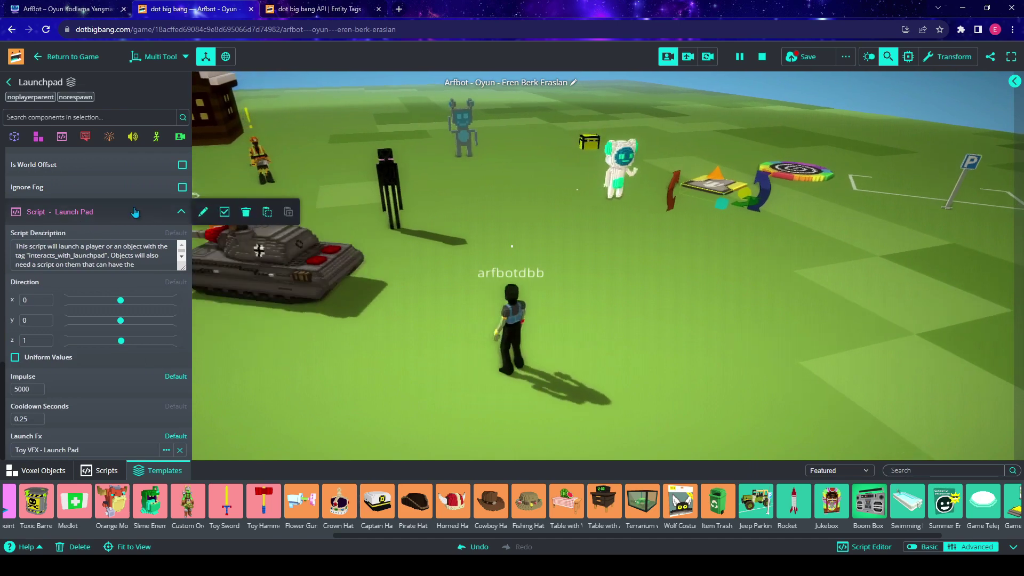
pyautogui.press('w')
pyautogui.press('d')
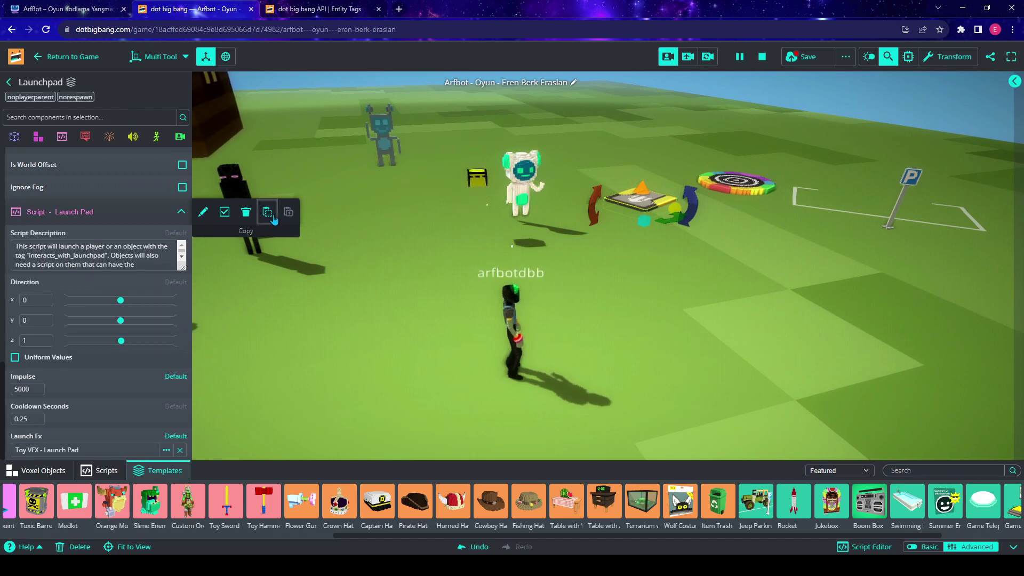
# Select the grey ArfBot character near the house and paste the copied Launch Pad script onto it.
pyautogui.moveTo(459, 262); pyautogui.dragTo(341, 261, button='right')
pyautogui.press('w')
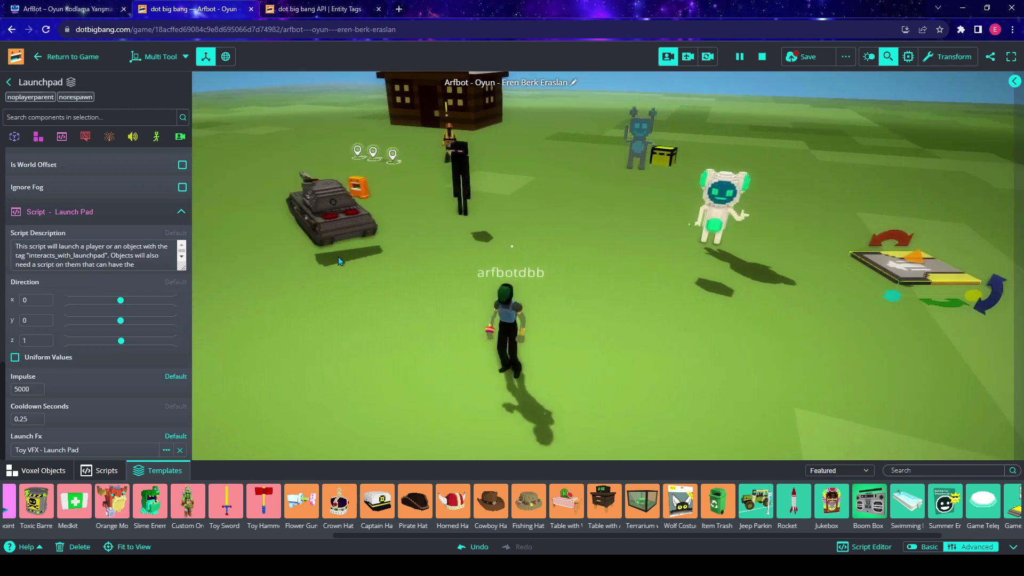
pyautogui.press('d')
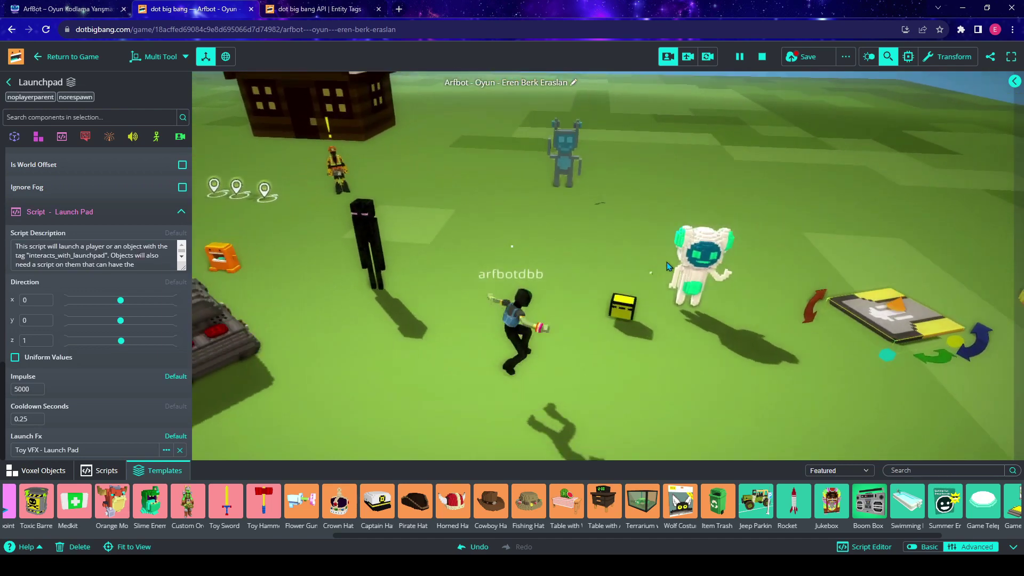
pyautogui.click(534, 183)
pyautogui.press('w')
pyautogui.press('d')
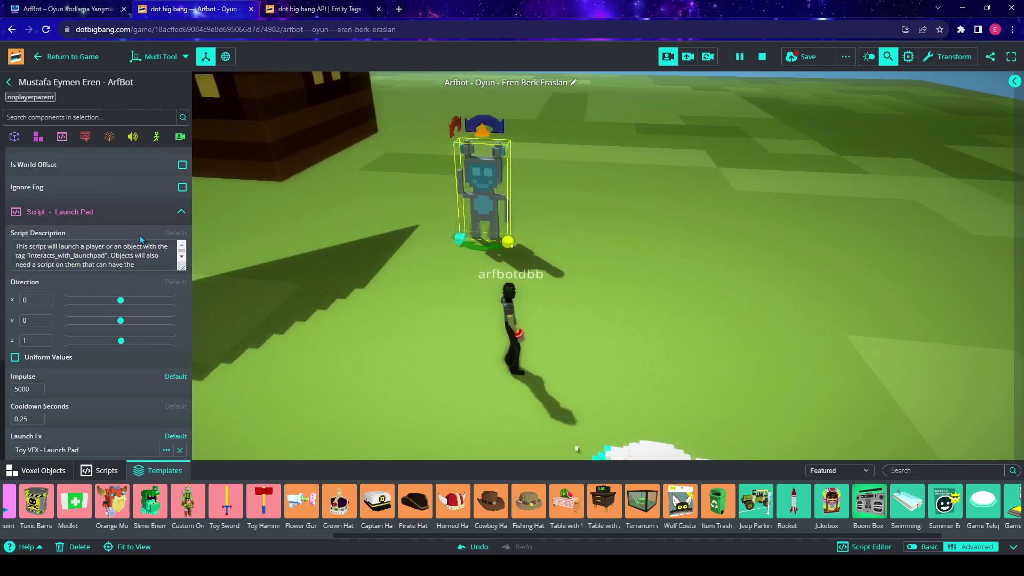
pyautogui.click(63, 137)
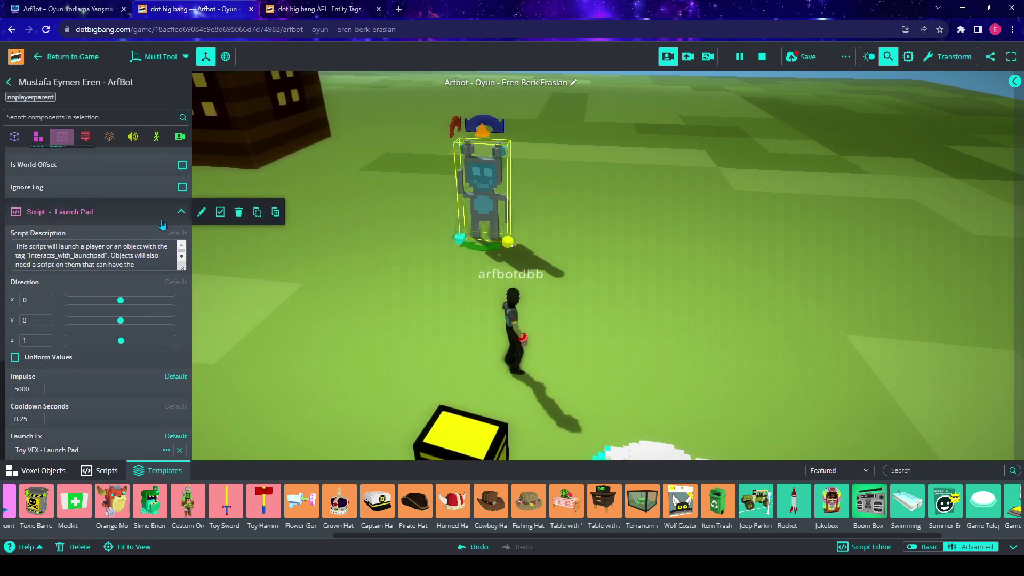
# Run the avatar into the grey ArfBot character to test its launch effect, and head back towards the launchpad.
pyautogui.press('w')
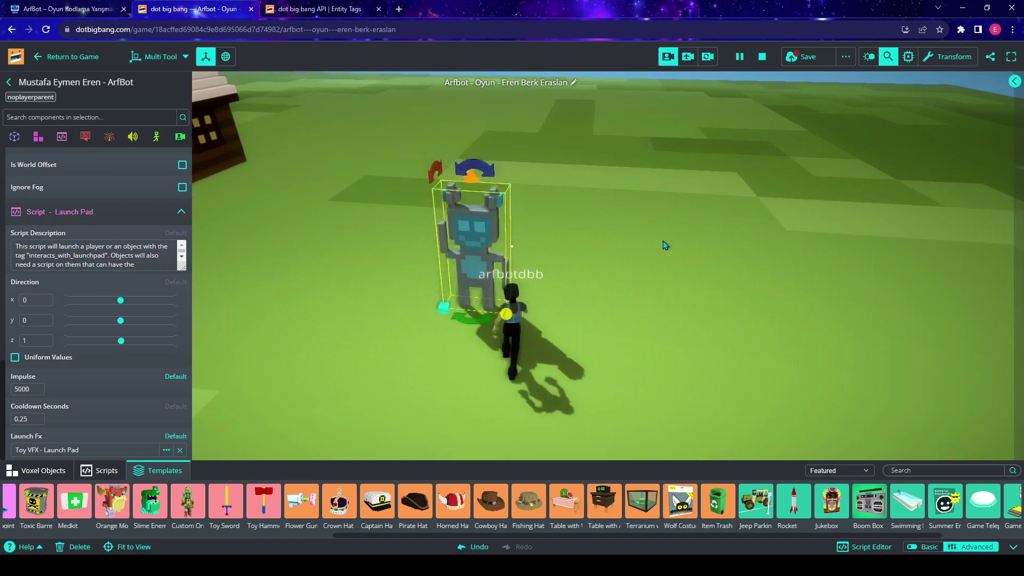
pyautogui.press('w')
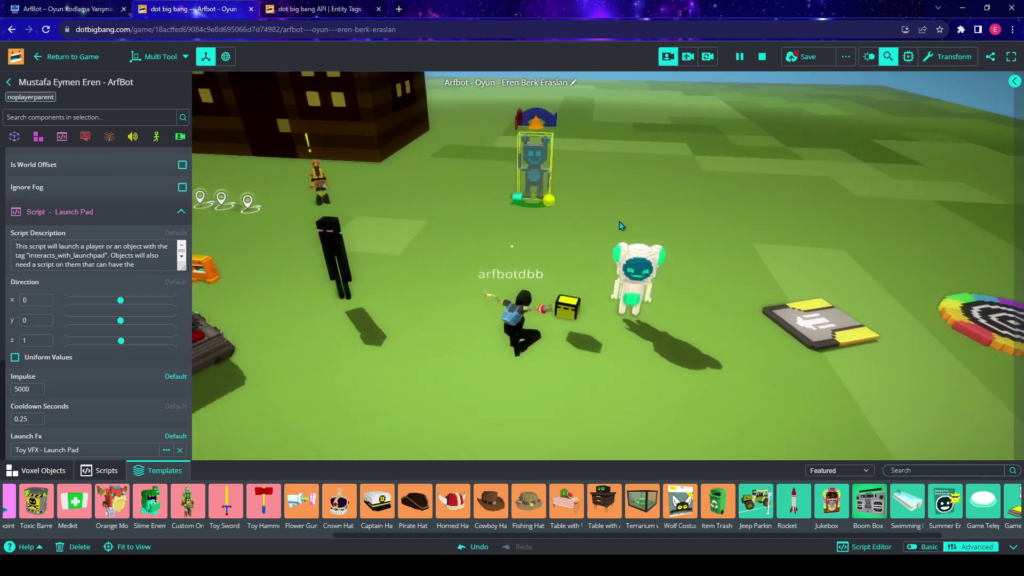
pyautogui.press('w')
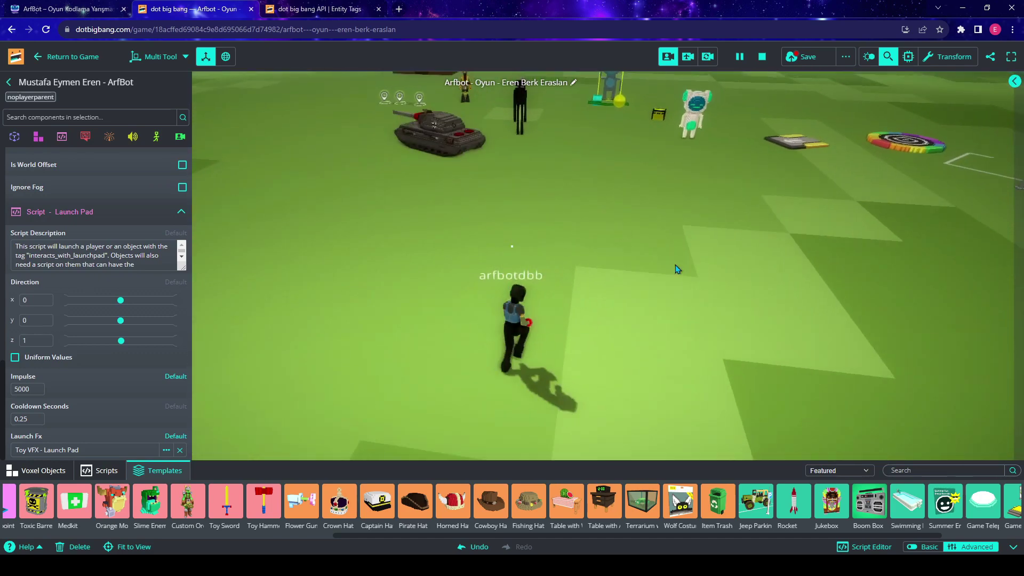
pyautogui.press('w')
pyautogui.moveTo(675, 265); pyautogui.dragTo(732, 238, button='right')
pyautogui.moveTo(639, 245); pyautogui.dragTo(689, 258, button='right')
pyautogui.press('w')
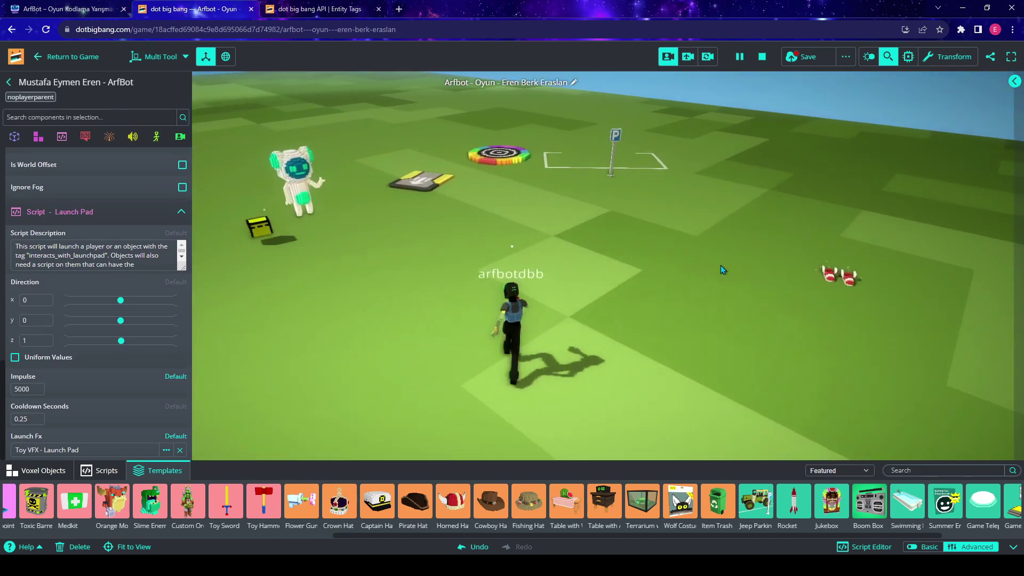
# Select the trampoline beside the launchpad and bounce the avatar on it to test its jump.
pyautogui.click(455, 194)
pyautogui.press('w')
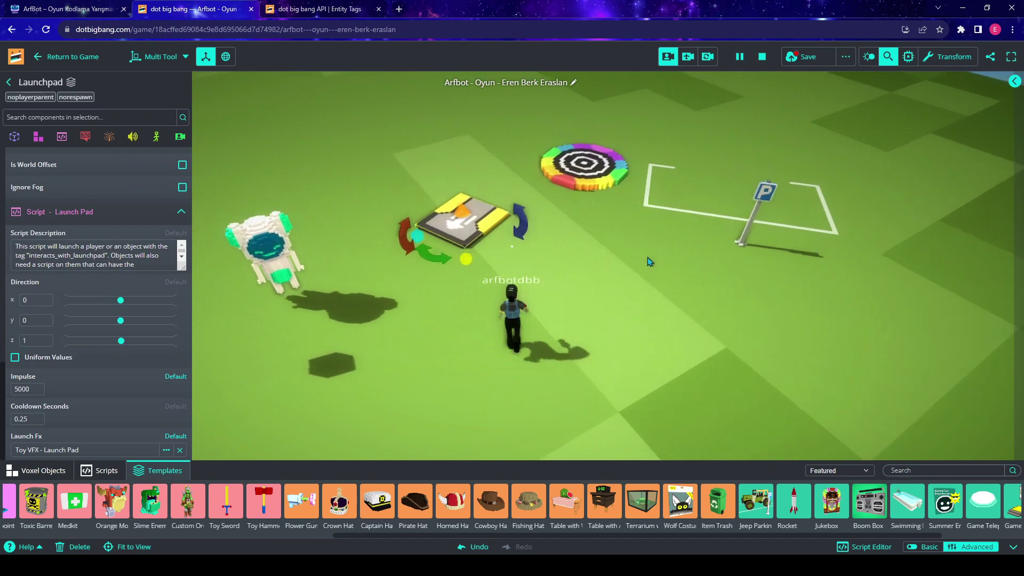
pyautogui.click(656, 256)
pyautogui.click(565, 223)
pyautogui.press('space')
pyautogui.press('w')
pyautogui.moveTo(545, 341); pyautogui.dragTo(809, 334, button='right')
pyautogui.press('w')
pyautogui.press('w')
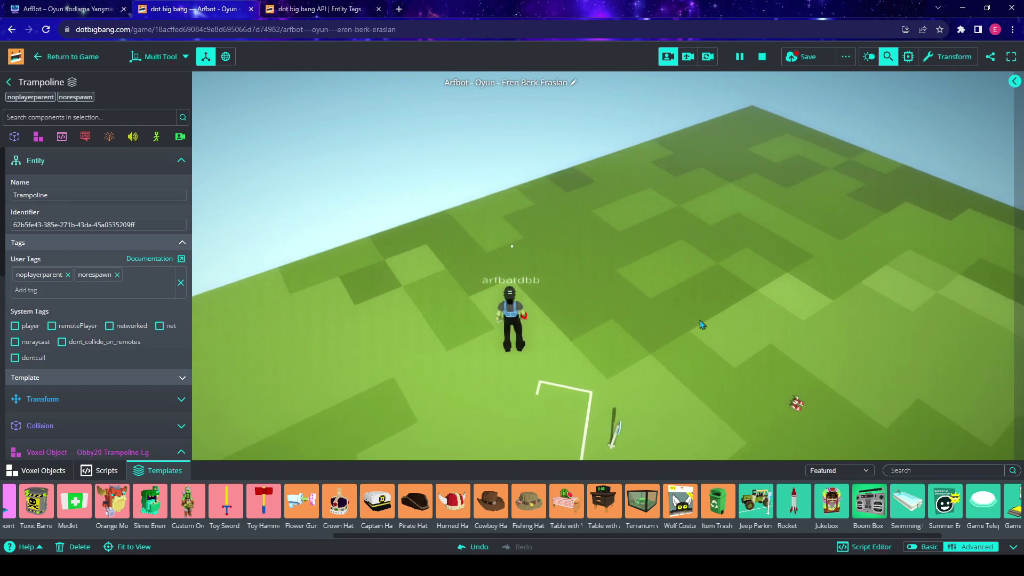
pyautogui.moveTo(702, 325); pyautogui.dragTo(670, 373, button='right')
pyautogui.press('w')
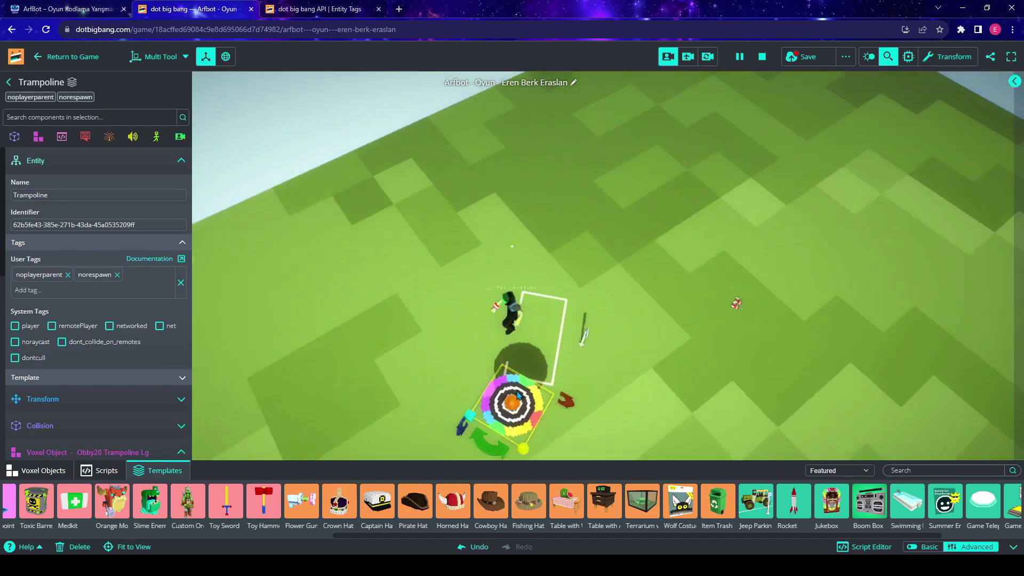
# Collapse the trampoline's Entity and Voxel Object sections and set its Trampoline script's Impulse to 8000.
pyautogui.scroll(-5, 113, 338)
pyautogui.scroll(-1, 112, 339)
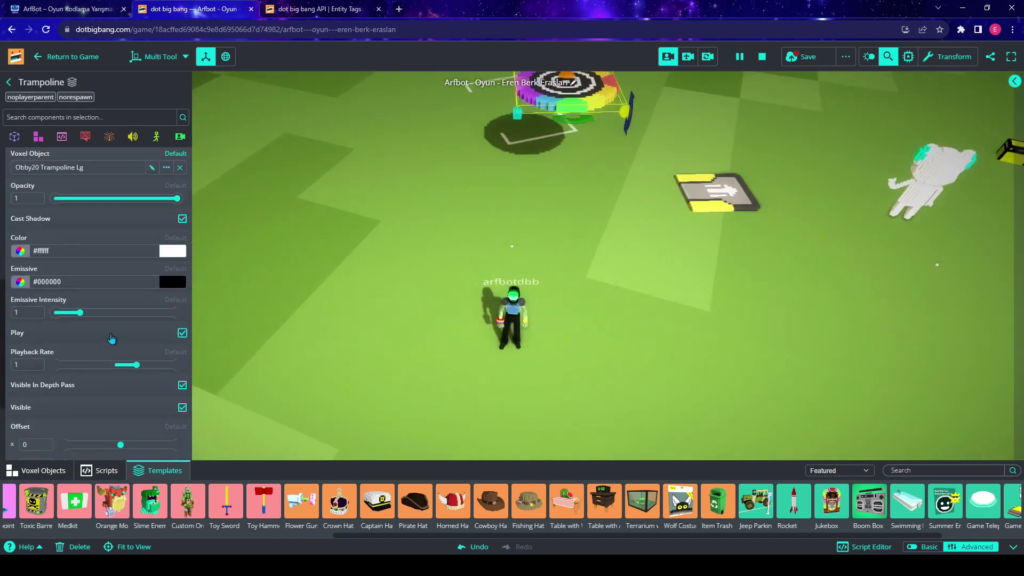
pyautogui.scroll(3, 112, 399)
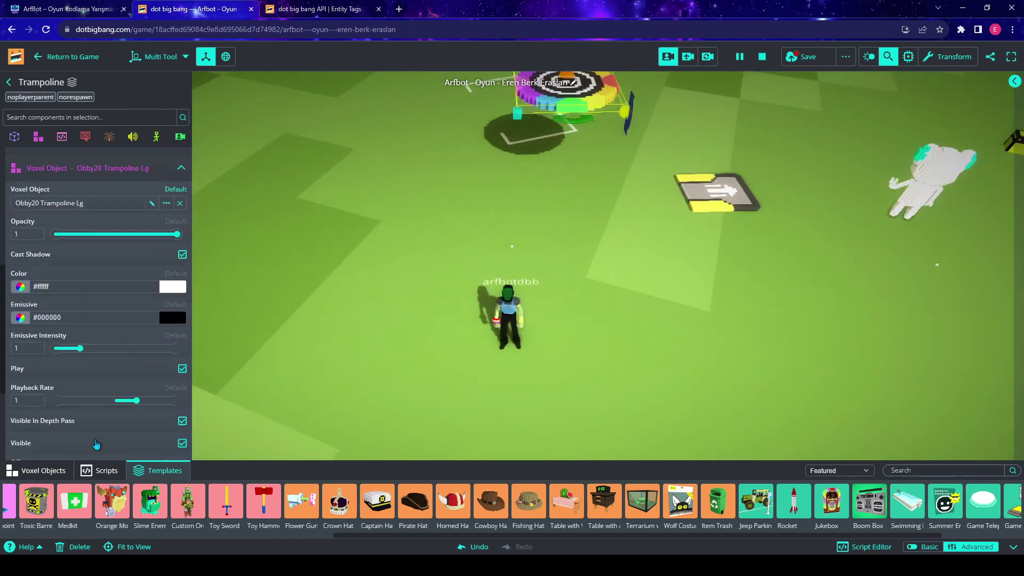
pyautogui.click(112, 174)
pyautogui.click(134, 161)
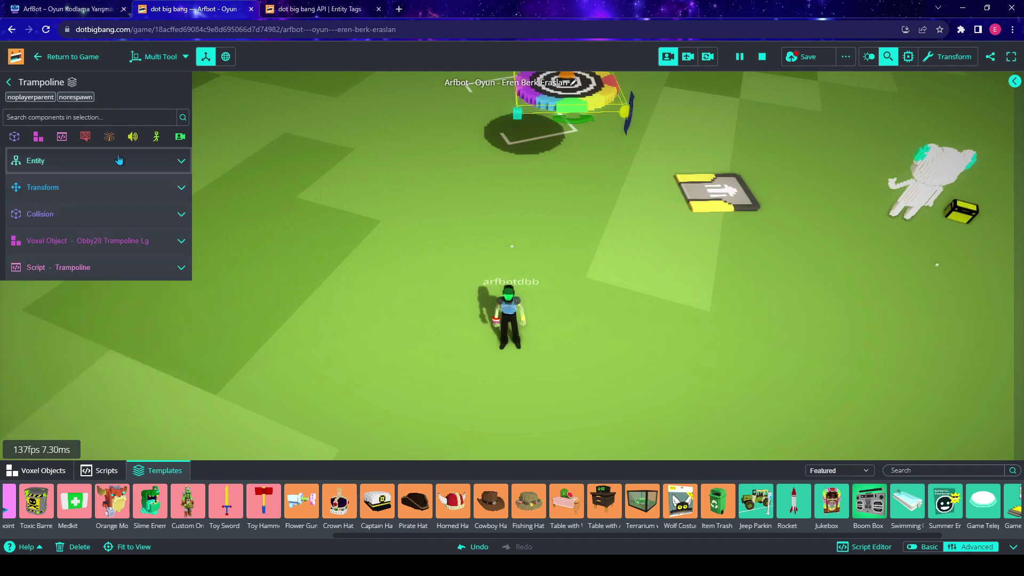
pyautogui.click(180, 271)
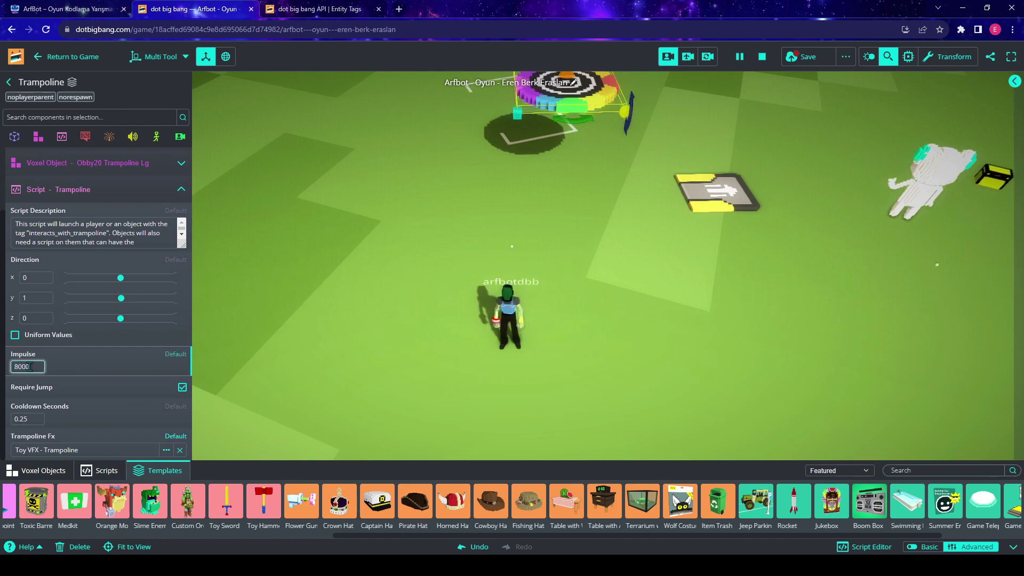
pyautogui.click(241, 356)
# Bounce the avatar on the trampoline, and set the Trampoline script's Impulse to 10 for another jump test.
pyautogui.click(527, 257)
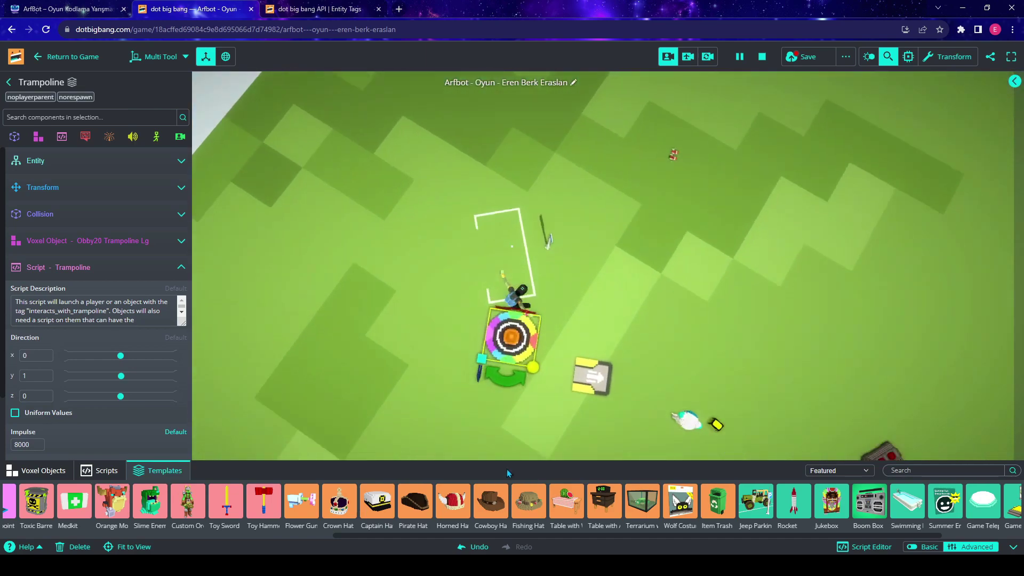
pyautogui.scroll(-2, 73, 376)
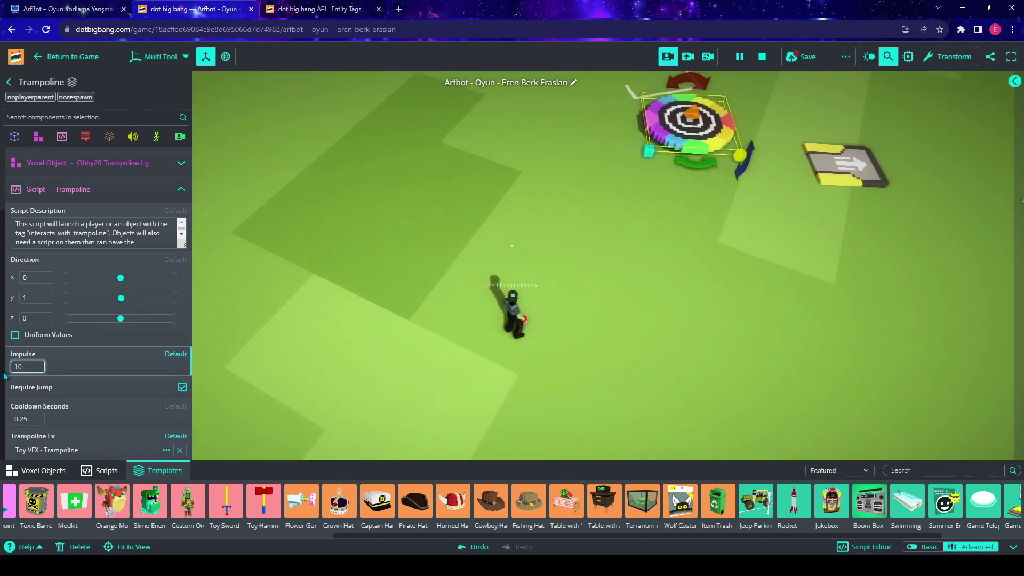
pyautogui.click(409, 270)
pyautogui.click(557, 284)
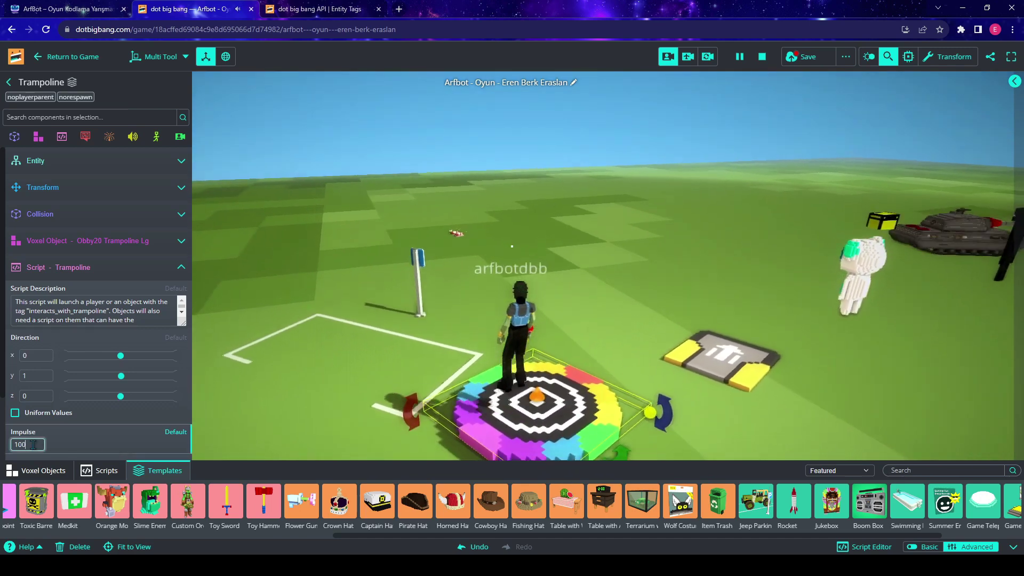
# Set the trampoline's Impulse to 100, bounce the avatar on it, and select the trampoline again.
pyautogui.click(622, 273)
pyautogui.moveTo(635, 291); pyautogui.dragTo(733, 289, button='right')
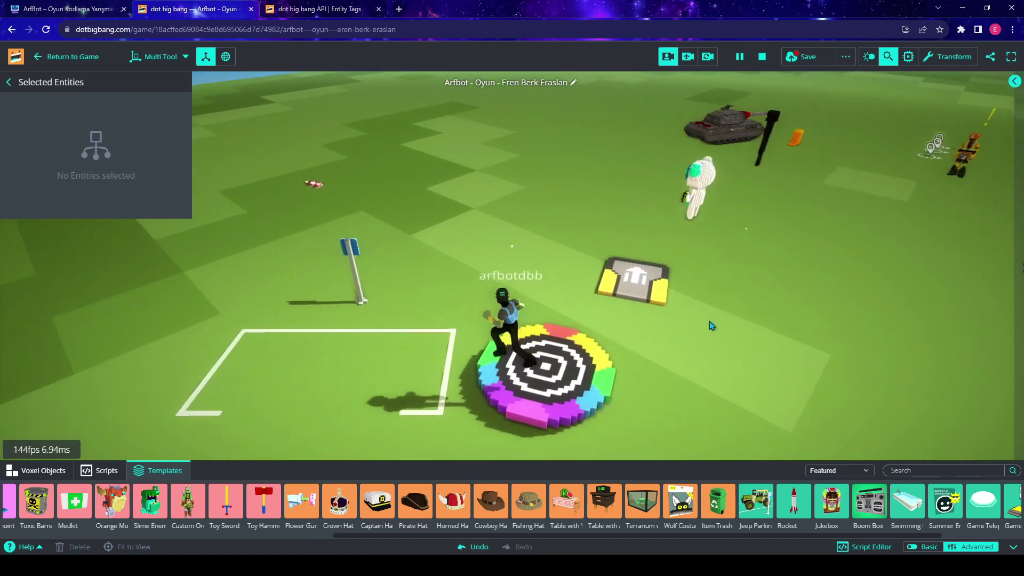
pyautogui.press('s')
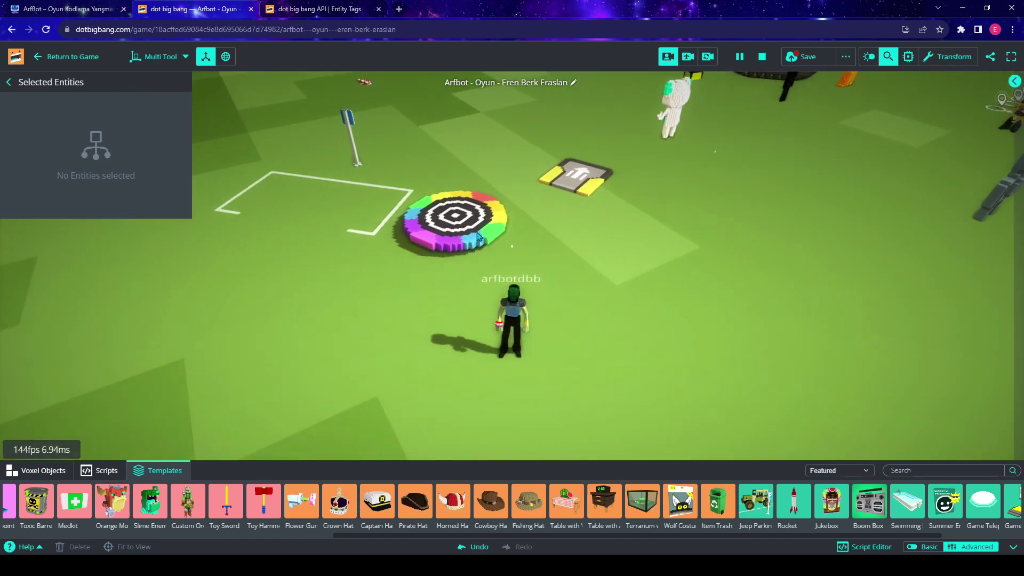
pyautogui.click(467, 246)
pyautogui.moveTo(480, 277); pyautogui.dragTo(726, 255, button='right')
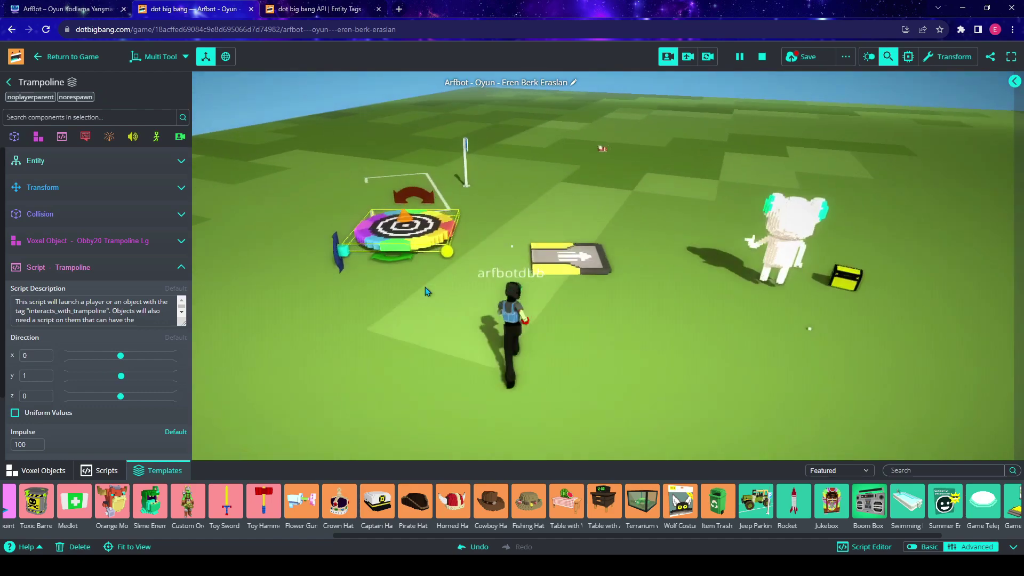
# Run the avatar towards the parking area and inspect the Entity section of the Jeep Parking Sign.
pyautogui.moveTo(427, 291); pyautogui.dragTo(133, 286, button='right')
pyautogui.press('w')
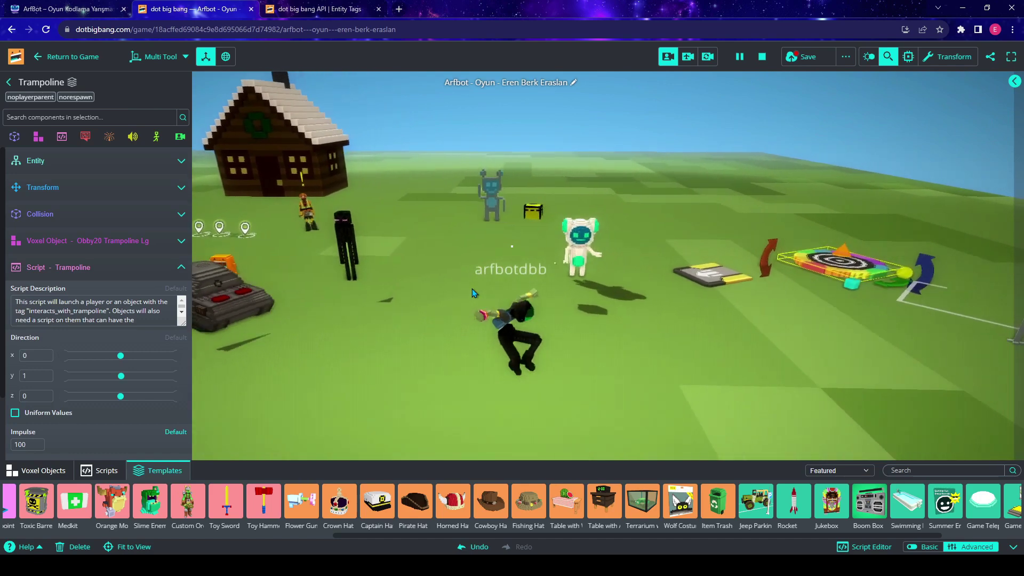
pyautogui.press('w')
pyautogui.press('space')
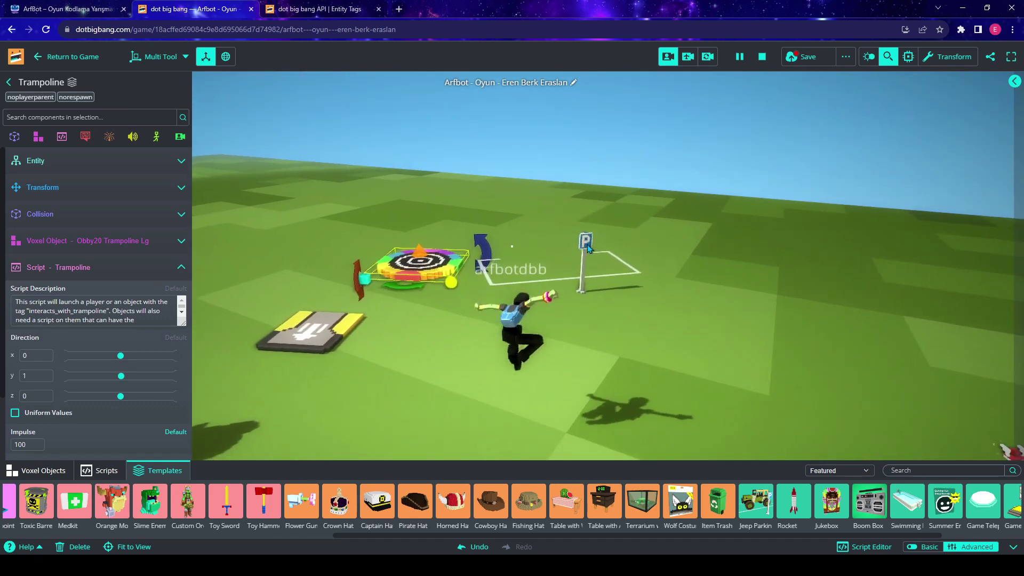
pyautogui.click(588, 246)
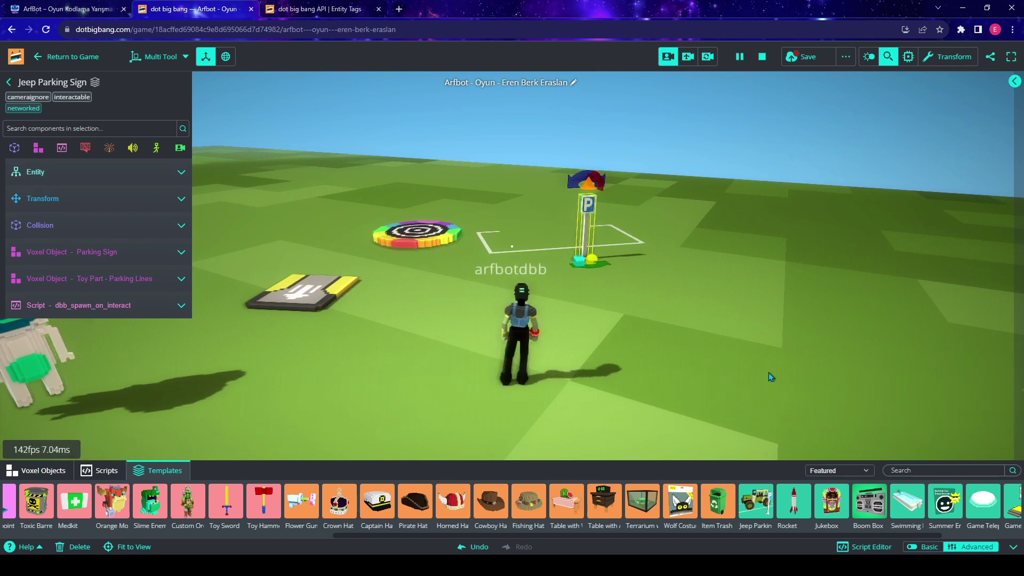
pyautogui.click(152, 168)
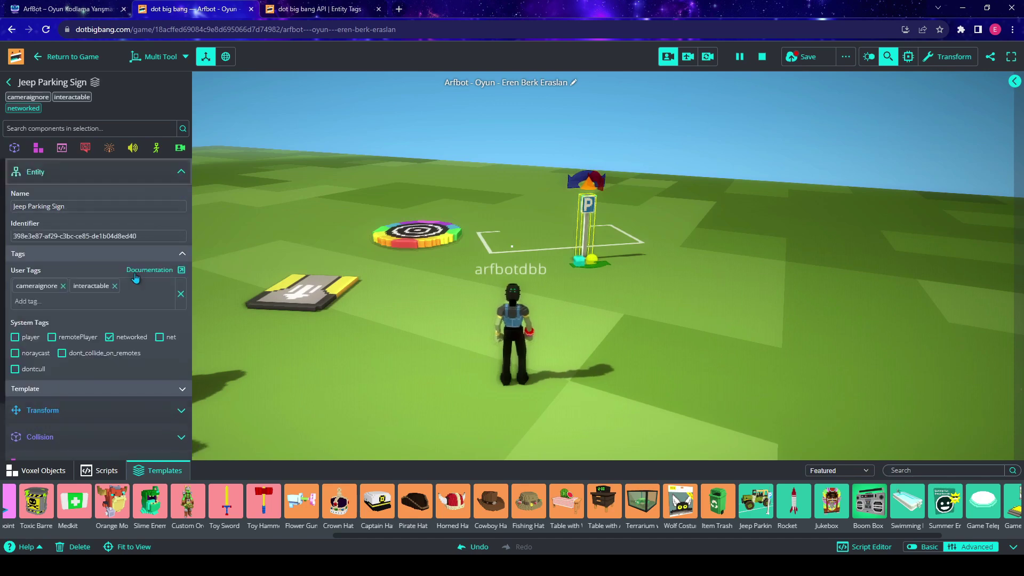
pyautogui.click(172, 181)
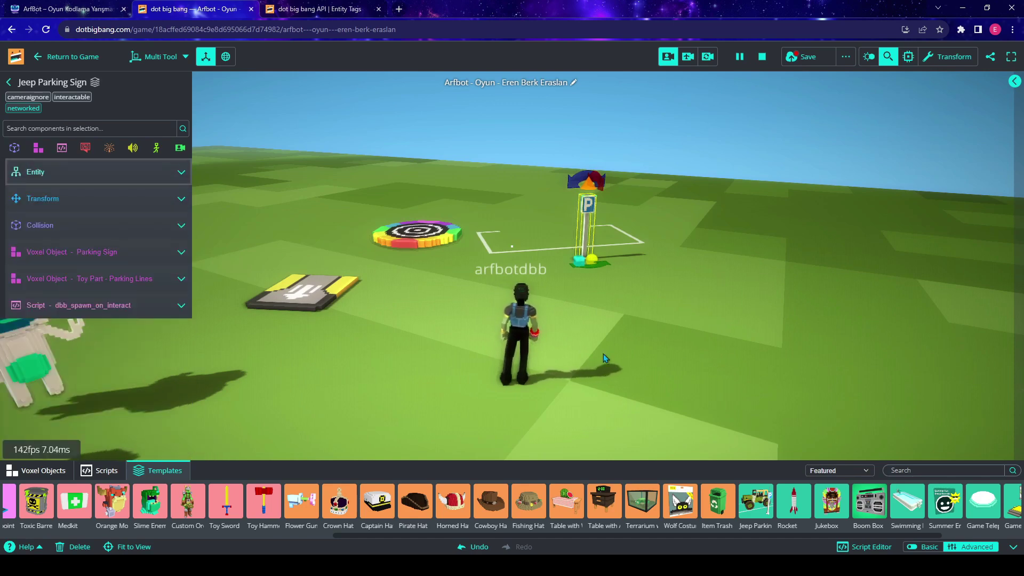
# Deselect the sign, walk the avatar up to the parking sign and interact with it to spawn the jeep.
pyautogui.click(729, 346)
pyautogui.press('w')
pyautogui.moveTo(744, 350)
pyautogui.mouseDown(button='right')
pyautogui.moveTo(751, 379)
pyautogui.moveTo(735, 389)
pyautogui.moveTo(655, 374)
pyautogui.mouseUp(button='right')
pyautogui.press('d')
pyautogui.press('w')
pyautogui.press('e')
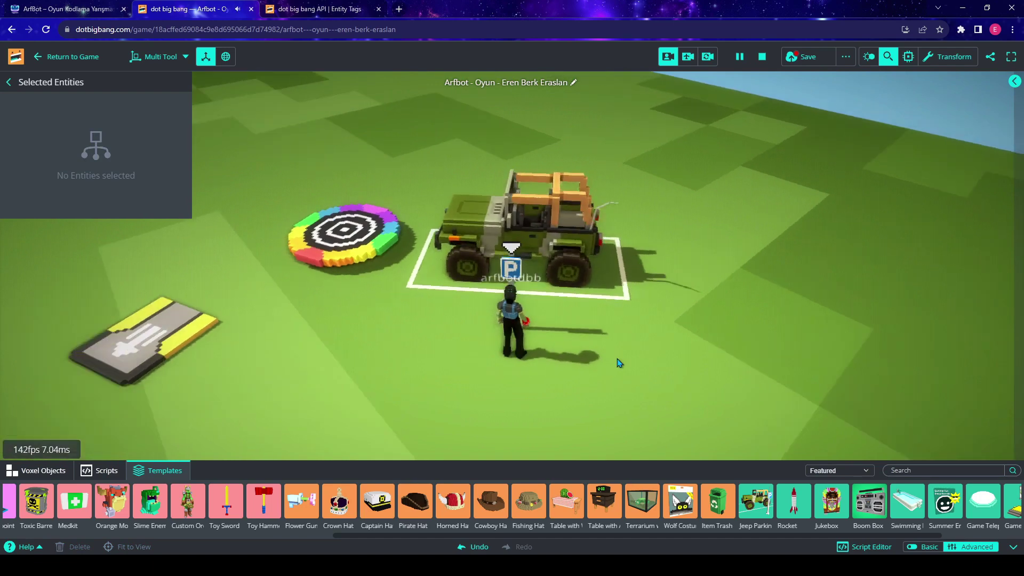
# Walk the avatar around the parked jeep and get into it.
pyautogui.click(459, 209)
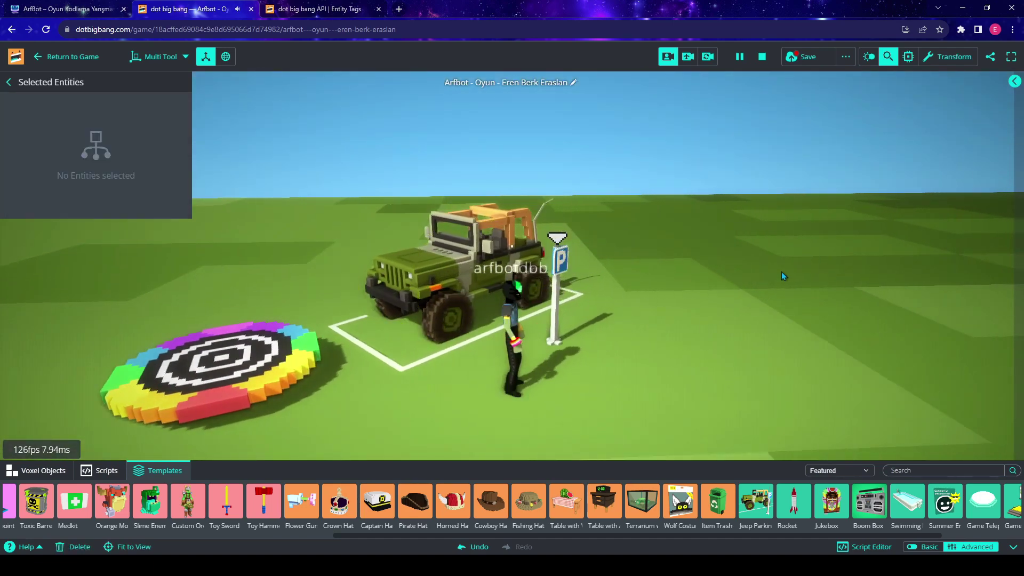
pyautogui.click(782, 271)
pyautogui.moveTo(763, 315); pyautogui.dragTo(336, 373, button='right')
pyautogui.press('w')
pyautogui.press('space')
pyautogui.moveTo(606, 336); pyautogui.dragTo(491, 296, button='right')
pyautogui.press('w')
pyautogui.press('e')
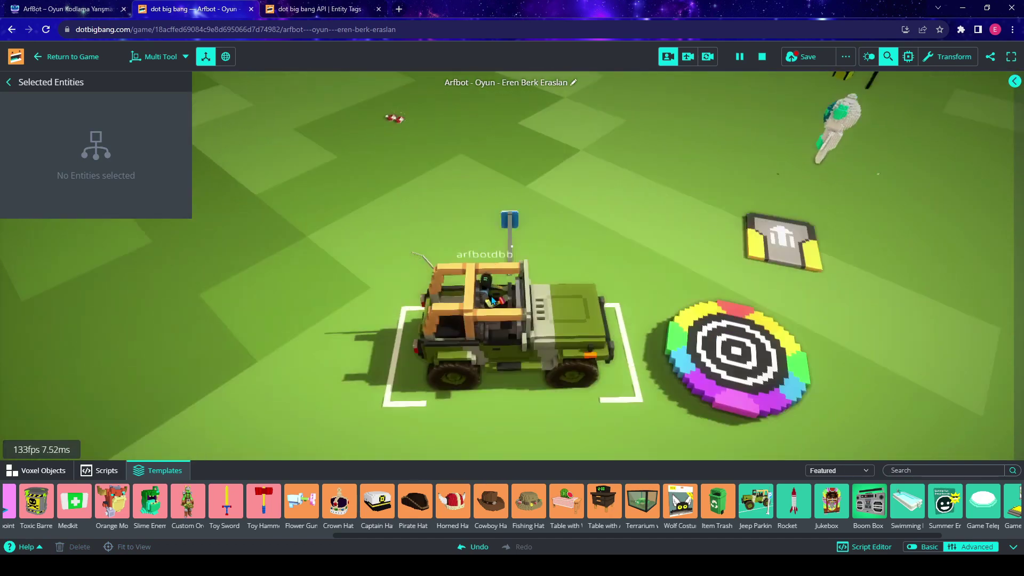
# Drive the jeep around the field to test its steering, and stop it away from the parking area.
pyautogui.moveTo(469, 398); pyautogui.dragTo(439, 356, button='right')
pyautogui.press('s')
pyautogui.press('w')
pyautogui.press('a')
pyautogui.moveTo(638, 275); pyautogui.dragTo(593, 276, button='right')
pyautogui.press('w')
pyautogui.press('d')
pyautogui.press('w')
pyautogui.press('d')
pyautogui.press('a')
pyautogui.press('w')
pyautogui.press('a')
pyautogui.press('w')
pyautogui.press('a')
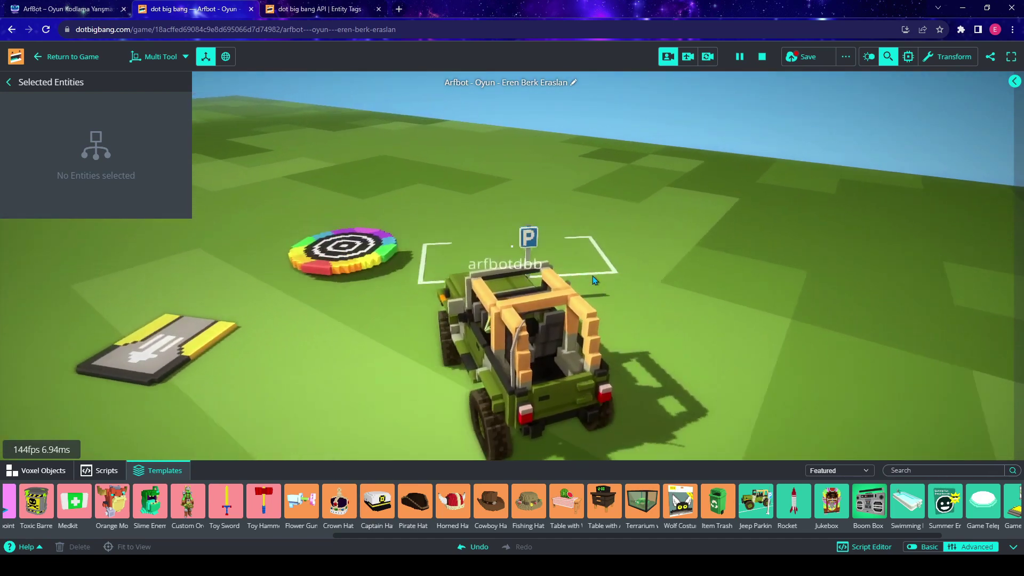
pyautogui.press('w')
pyautogui.press('d')
pyautogui.press('s')
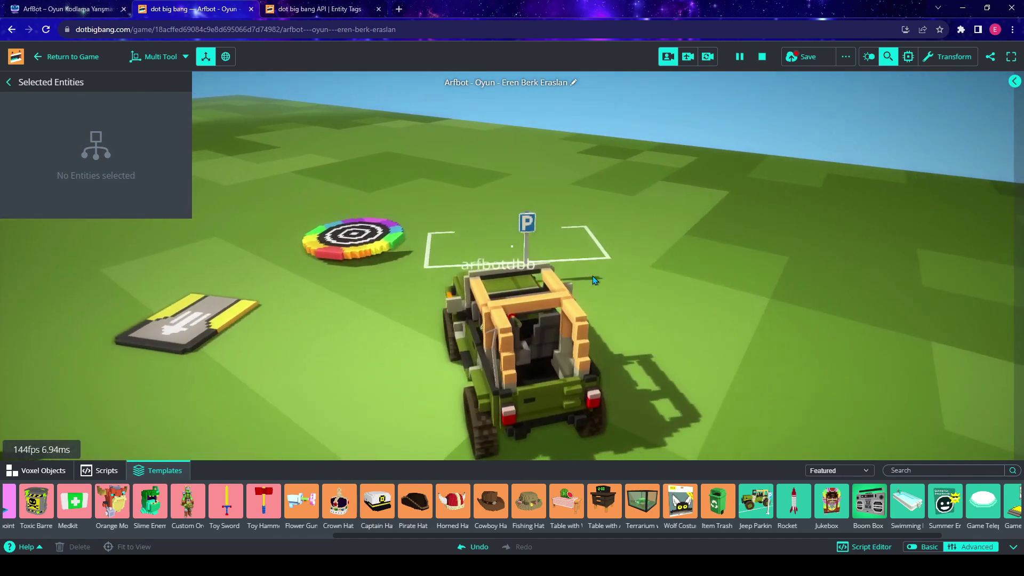
pyautogui.press('s')
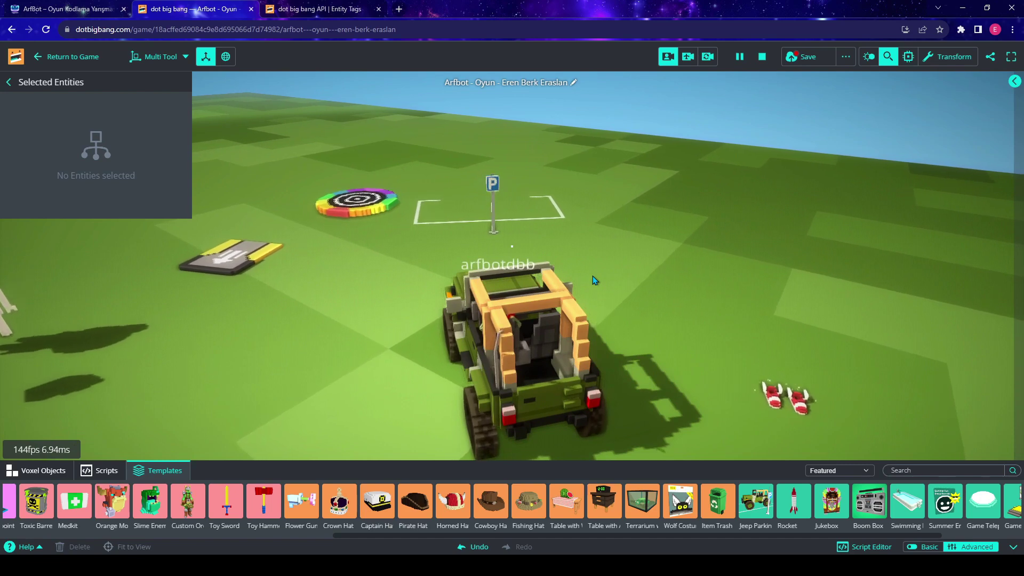
# Get out of the jeep and examine the Jeep Body and Jeep Wheel parts and their scripts.
pyautogui.press('e')
pyautogui.click(593, 276)
pyautogui.moveTo(504, 353); pyautogui.dragTo(745, 334, button='right')
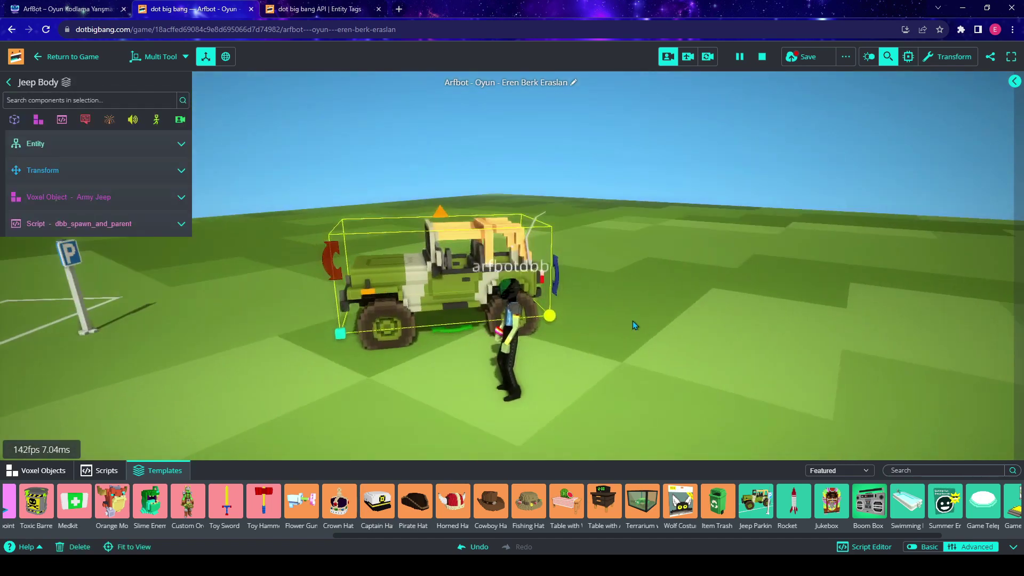
pyautogui.press('s')
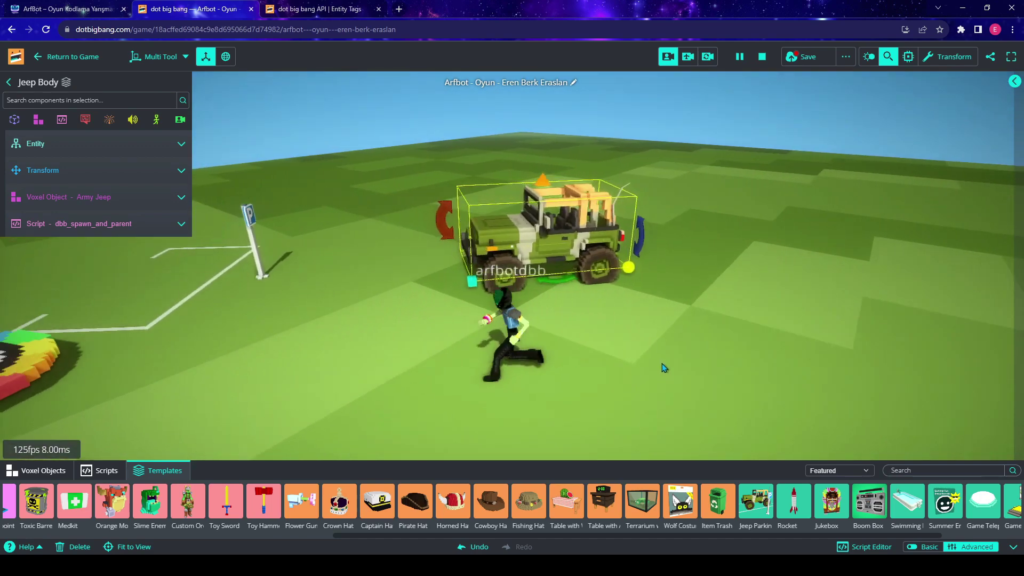
pyautogui.moveTo(664, 368); pyautogui.dragTo(579, 193, button='right')
pyautogui.moveTo(774, 357); pyautogui.dragTo(603, 346, button='right')
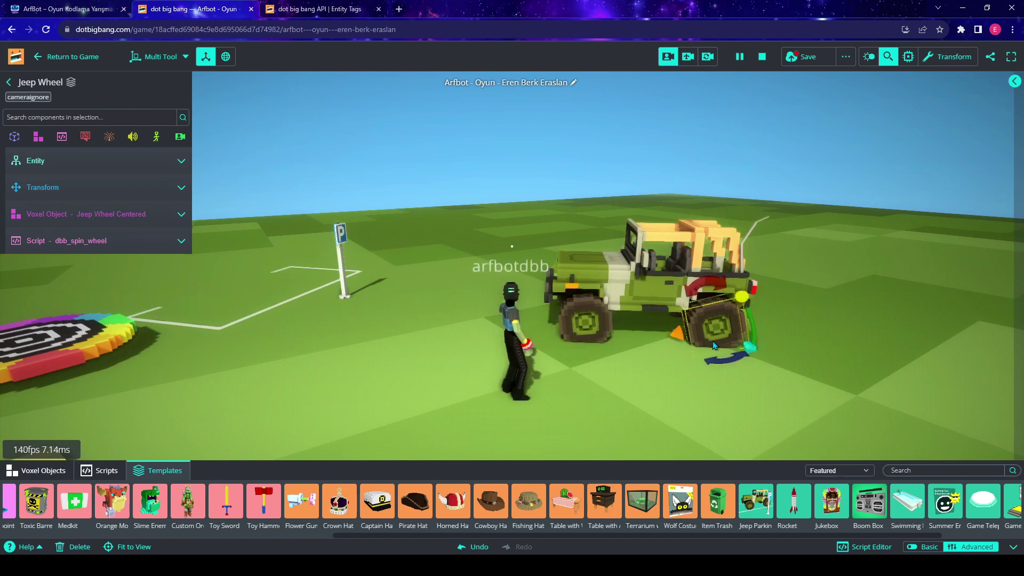
pyautogui.moveTo(621, 363); pyautogui.dragTo(644, 378, button='right')
pyautogui.click(730, 330)
pyautogui.moveTo(730, 331); pyautogui.dragTo(584, 335, button='right')
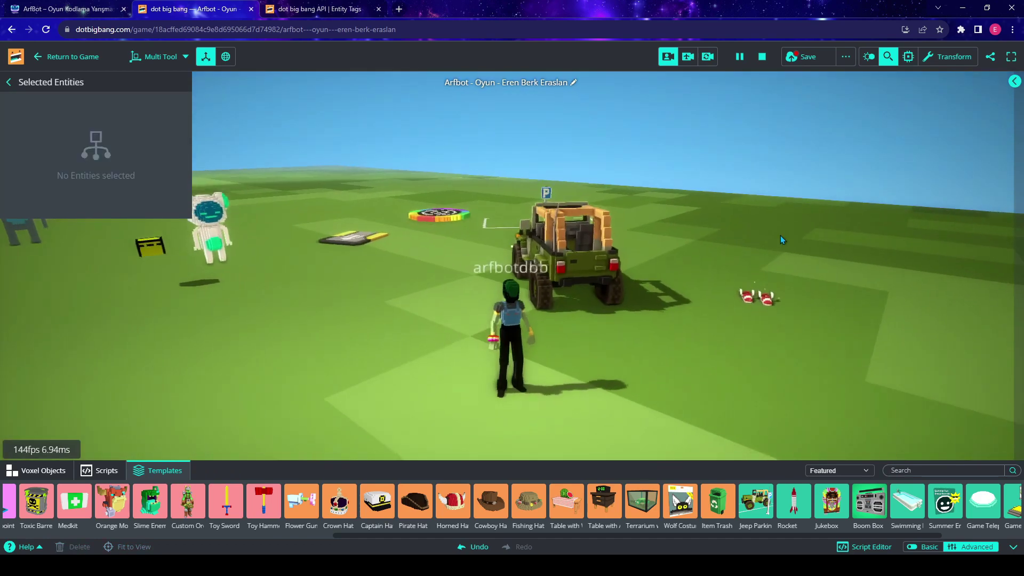
# Select the Jeep Body and raise it above the wheels.
pyautogui.click(651, 263)
pyautogui.press('d')
pyautogui.moveTo(813, 279); pyautogui.dragTo(777, 272)
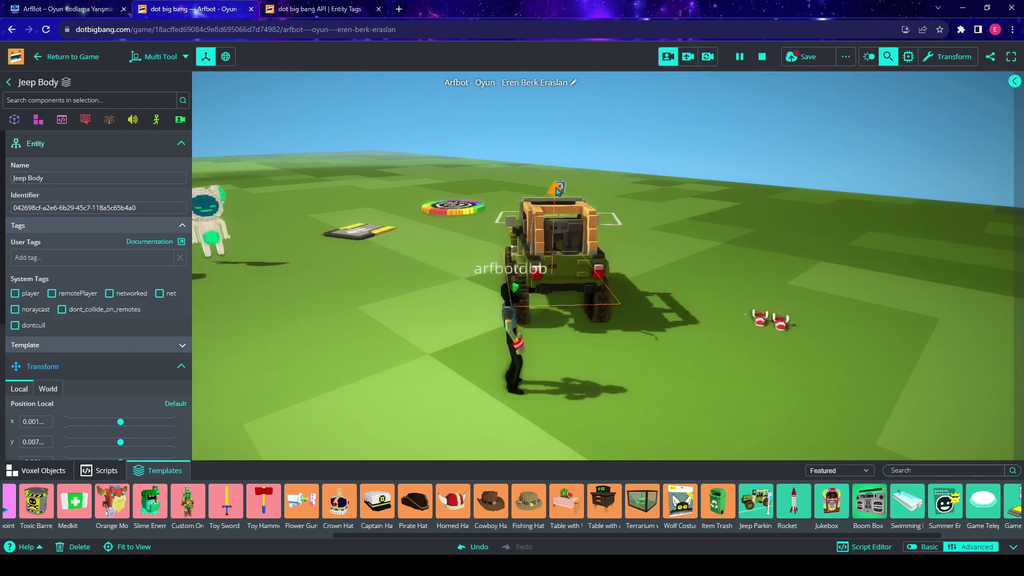
pyautogui.moveTo(556, 193); pyautogui.dragTo(573, 144)
pyautogui.click(669, 224)
# Select the jeep's chassis and walk the avatar around the separated parts to examine them from several sides.
pyautogui.click(561, 276)
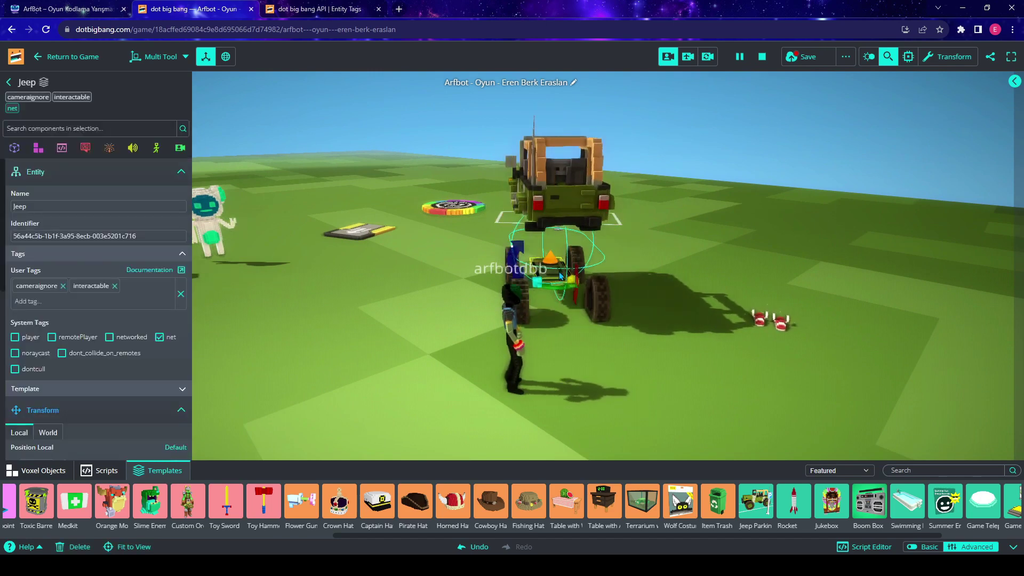
pyautogui.press('w')
pyautogui.moveTo(610, 318); pyautogui.dragTo(717, 344)
pyautogui.moveTo(536, 267); pyautogui.dragTo(673, 350)
pyautogui.press('a')
pyautogui.press('d')
pyautogui.moveTo(675, 349); pyautogui.dragTo(663, 391, button='right')
pyautogui.press('d')
pyautogui.press('a')
pyautogui.press('w')
pyautogui.press('d')
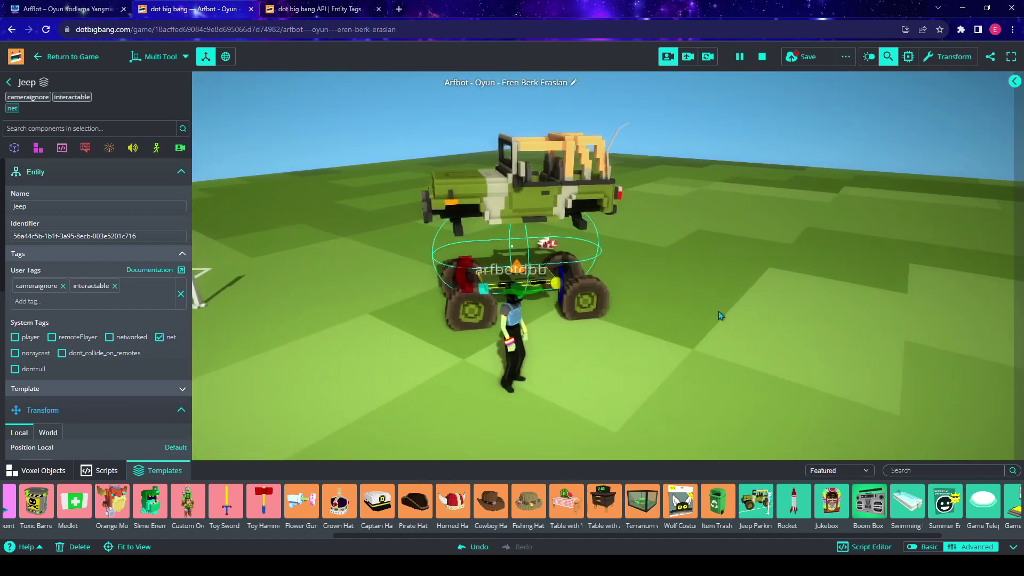
pyautogui.click(719, 315)
pyautogui.moveTo(674, 324); pyautogui.dragTo(564, 313, button='right')
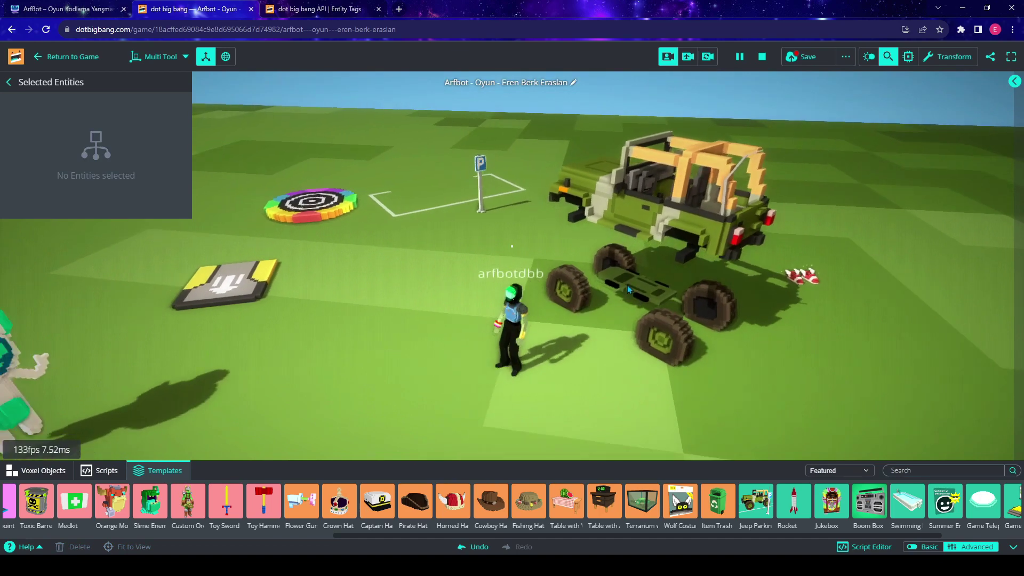
# Compare the jeep's chassis with its near wheel and check the wheel's Transform values and Parent Entity.
pyautogui.click(628, 289)
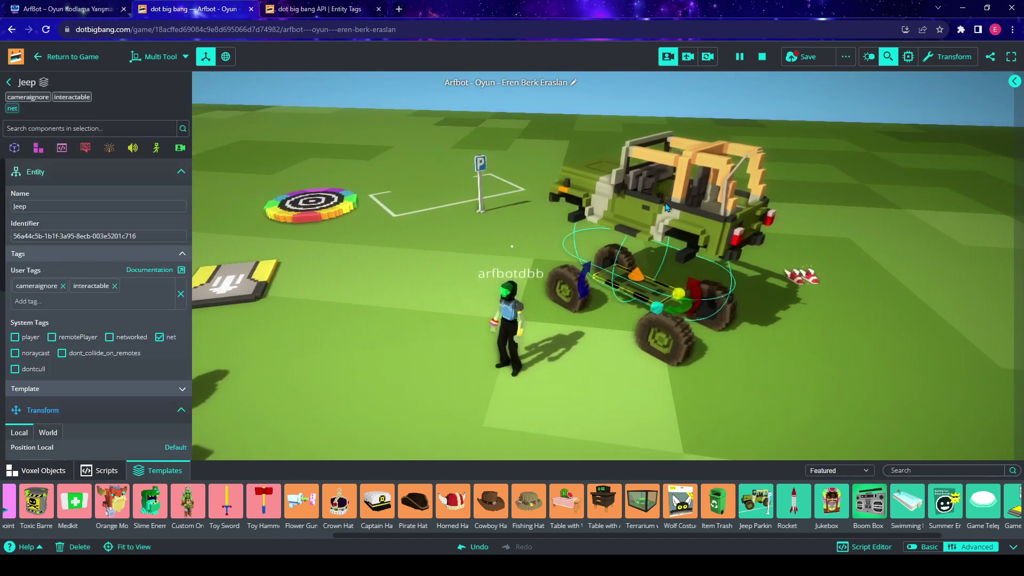
pyautogui.click(657, 348)
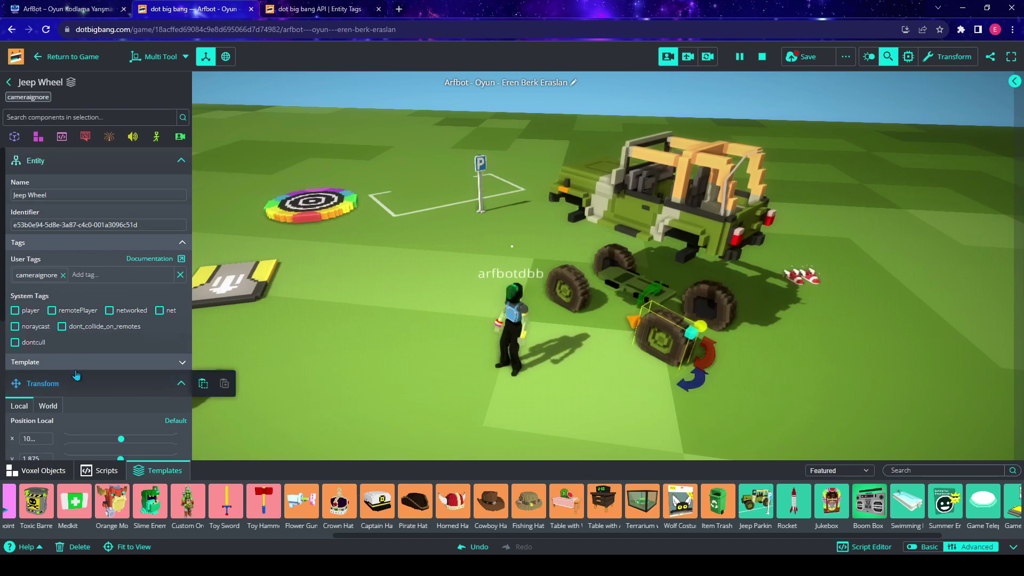
pyautogui.scroll(-3, 133, 347)
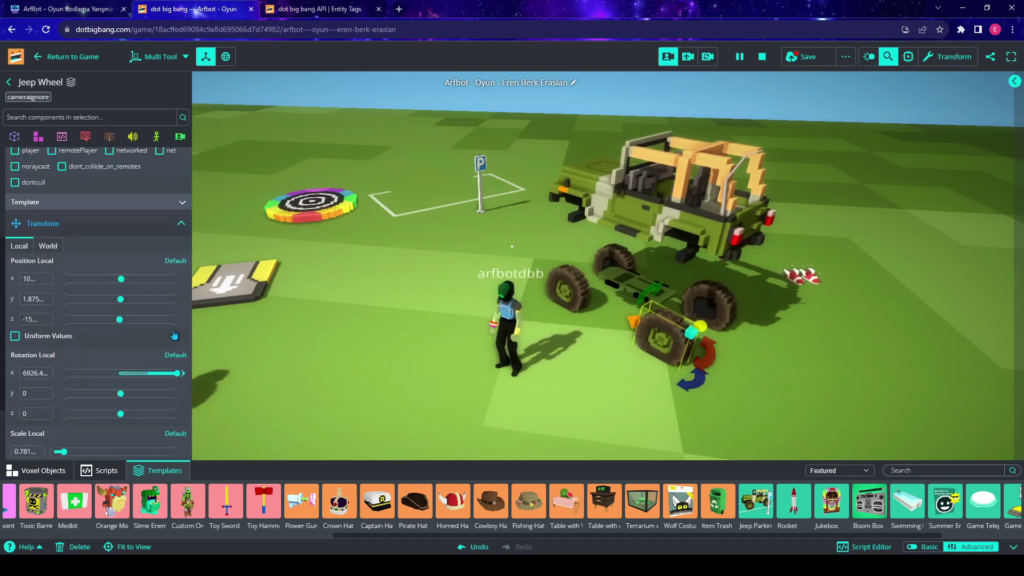
pyautogui.scroll(-1, 174, 335)
pyautogui.scroll(-1, 58, 253)
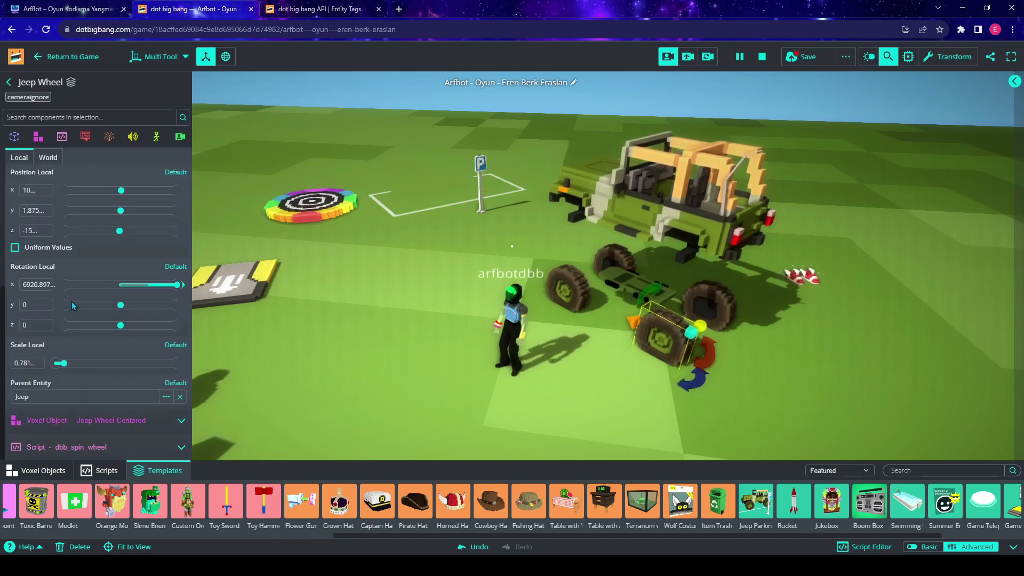
pyautogui.click(79, 398)
pyautogui.click(79, 398)
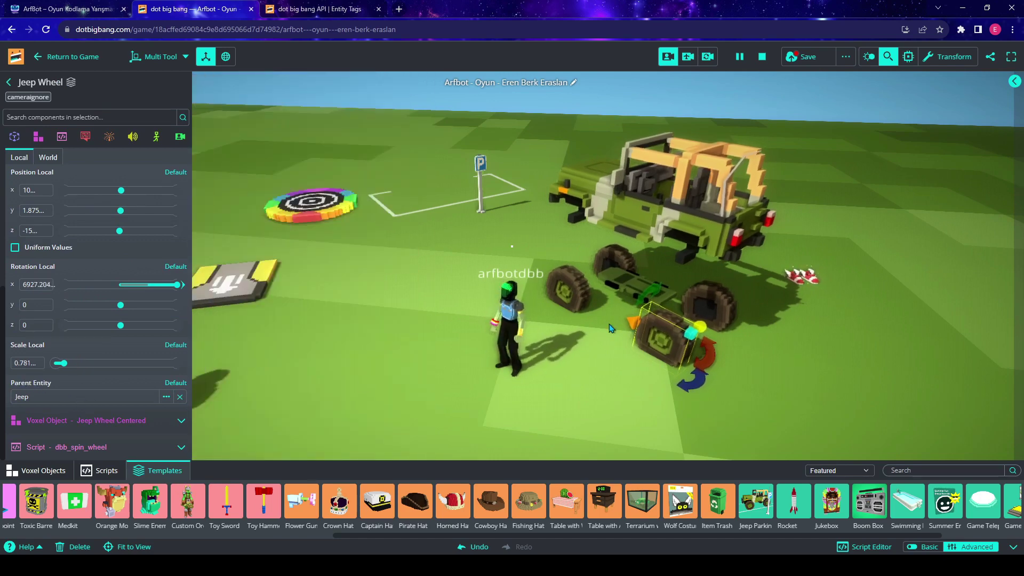
# Check the Parent Entity of the chassis, other wheels and Jeep Body, and view the body's list of selectable parents.
pyautogui.click(627, 282)
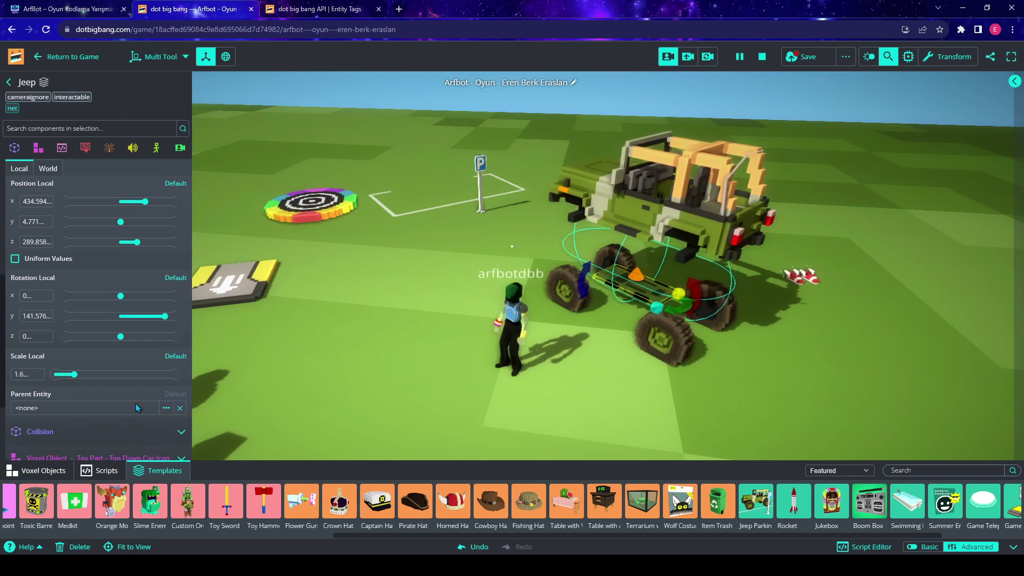
pyautogui.click(566, 290)
pyautogui.click(735, 207)
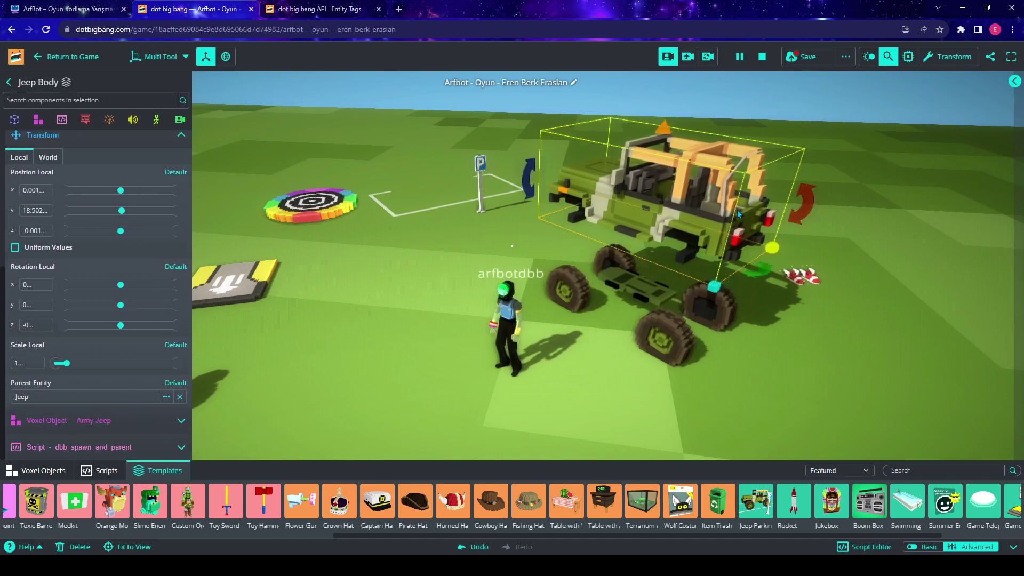
pyautogui.click(721, 325)
pyautogui.click(665, 211)
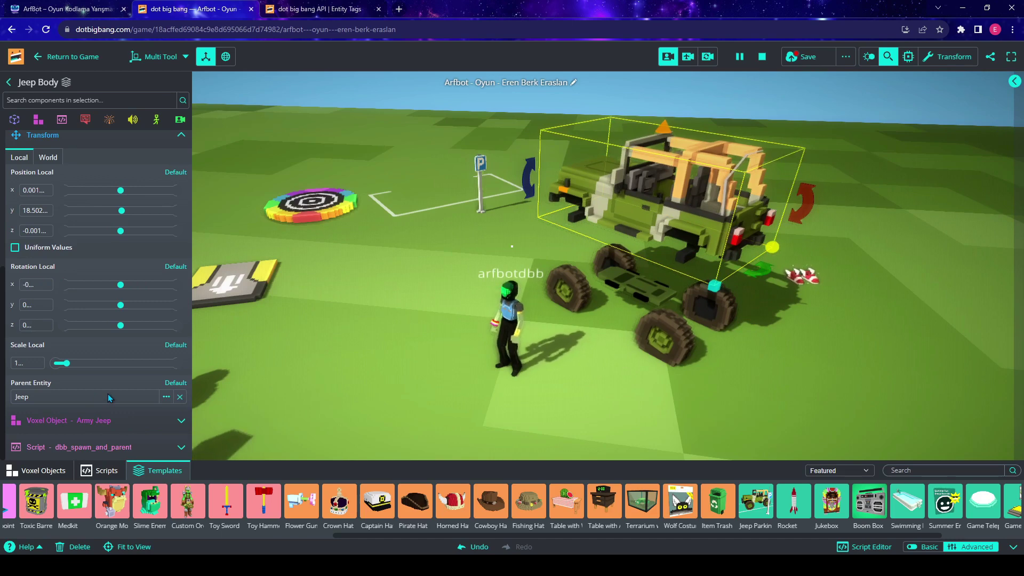
pyautogui.click(108, 395)
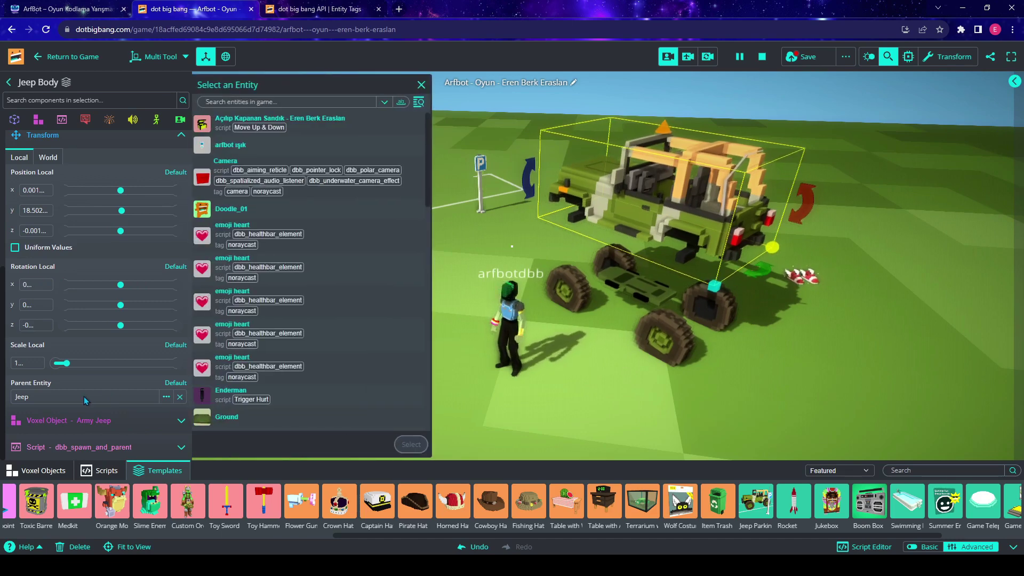
pyautogui.click(84, 396)
# Deselect the Jeep Body, walk the avatar to the modified jeep and get into it.
pyautogui.click(571, 373)
pyautogui.moveTo(571, 373); pyautogui.dragTo(536, 377)
pyautogui.press('w')
pyautogui.press('e')
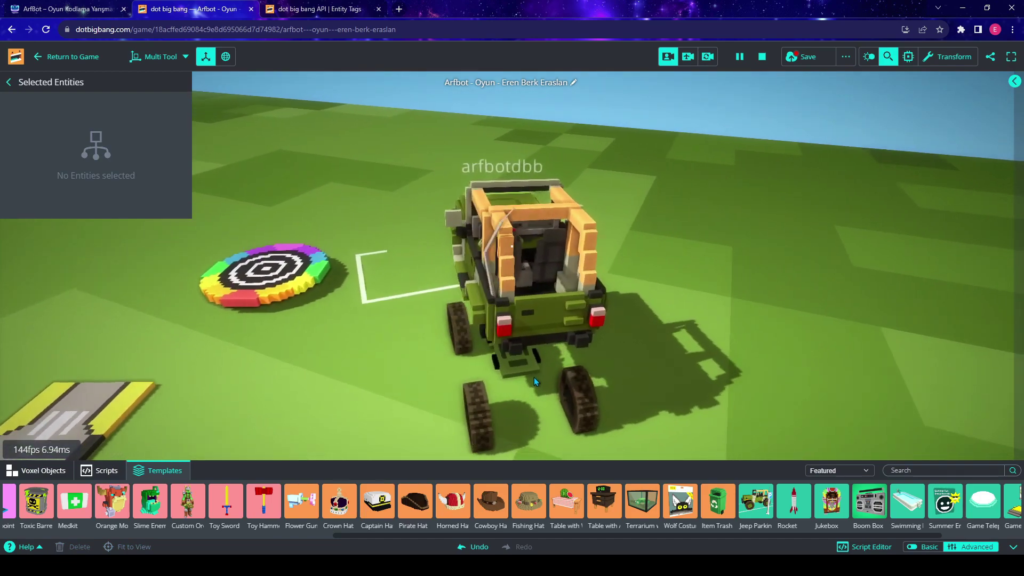
# Back the modified jeep up, get the avatar out of it and turn the view toward the vehicle.
pyautogui.press('s')
pyautogui.moveTo(667, 352); pyautogui.dragTo(472, 356)
pyautogui.press('e')
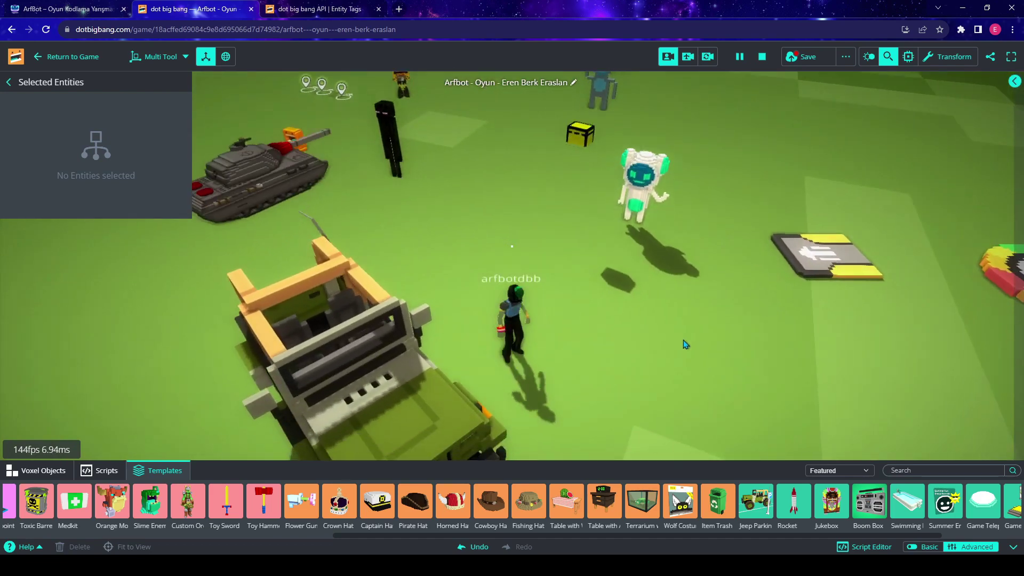
pyautogui.moveTo(683, 345); pyautogui.dragTo(375, 345)
# Select the Jeep, collapse its Entity and Transform sections, and review the settings of its dbb_simple_car_networked script.
pyautogui.click(423, 208)
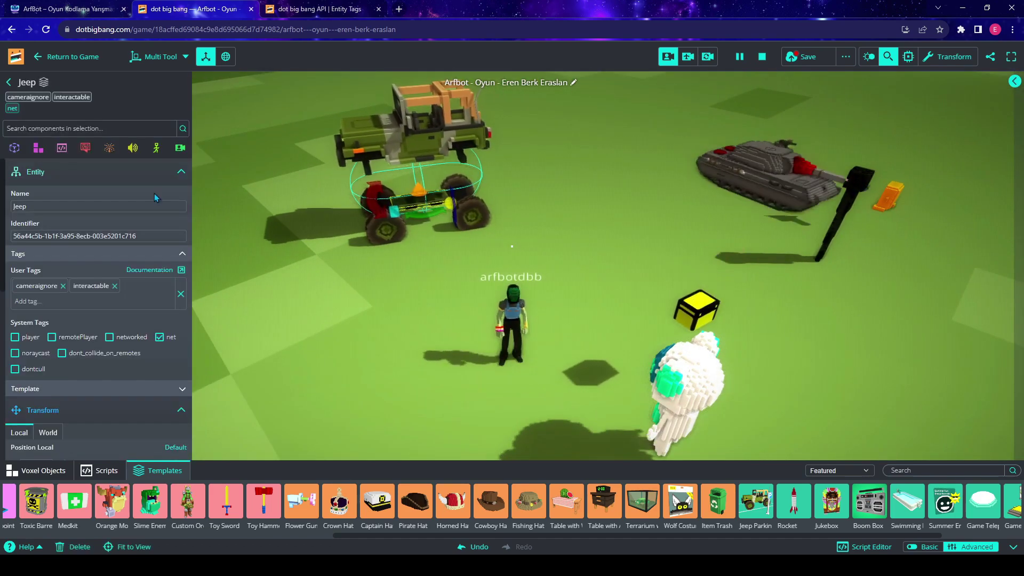
pyautogui.click(167, 180)
pyautogui.click(174, 199)
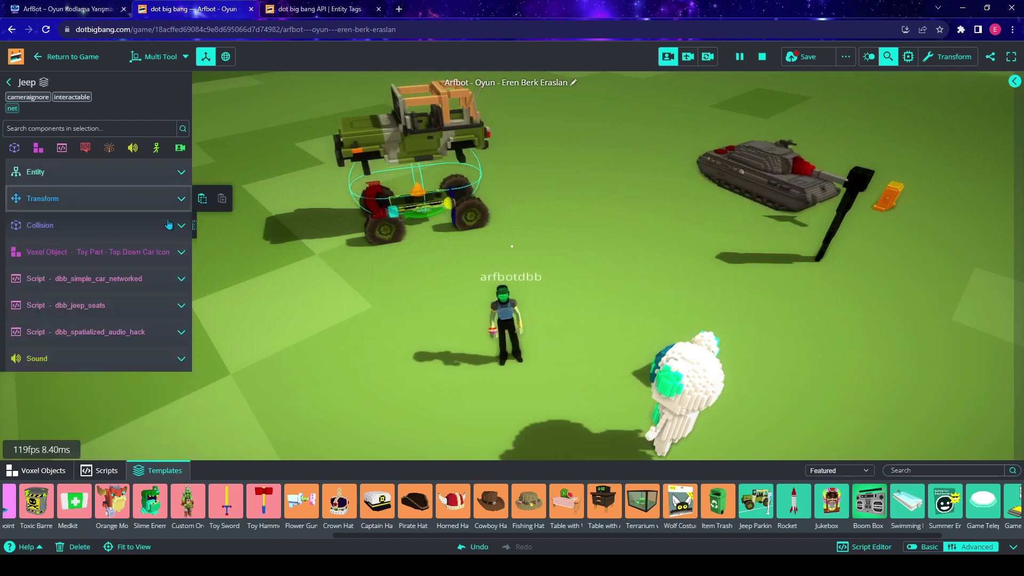
pyautogui.click(158, 283)
pyautogui.scroll(-1, 158, 292)
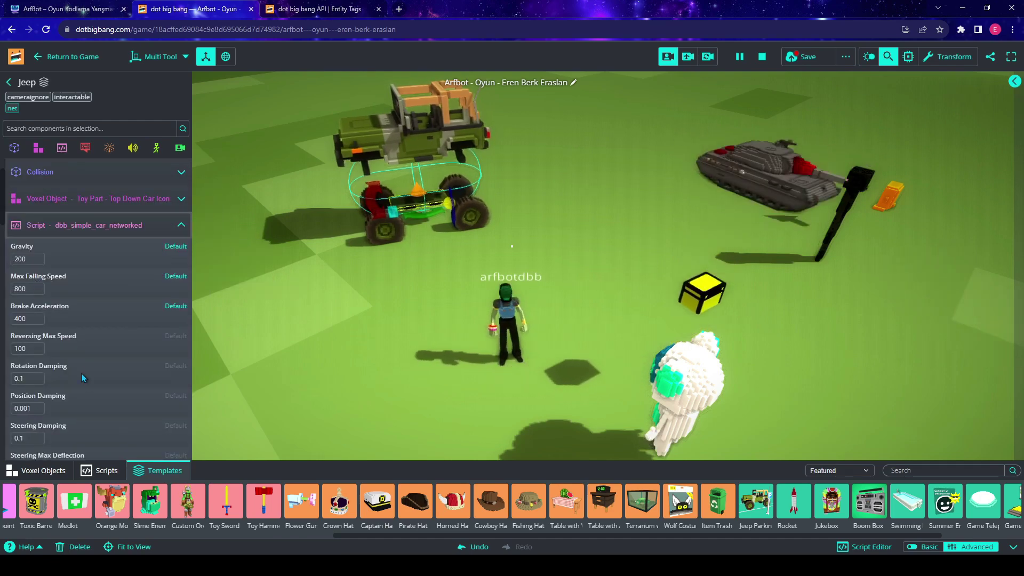
pyautogui.scroll(-3, 33, 261)
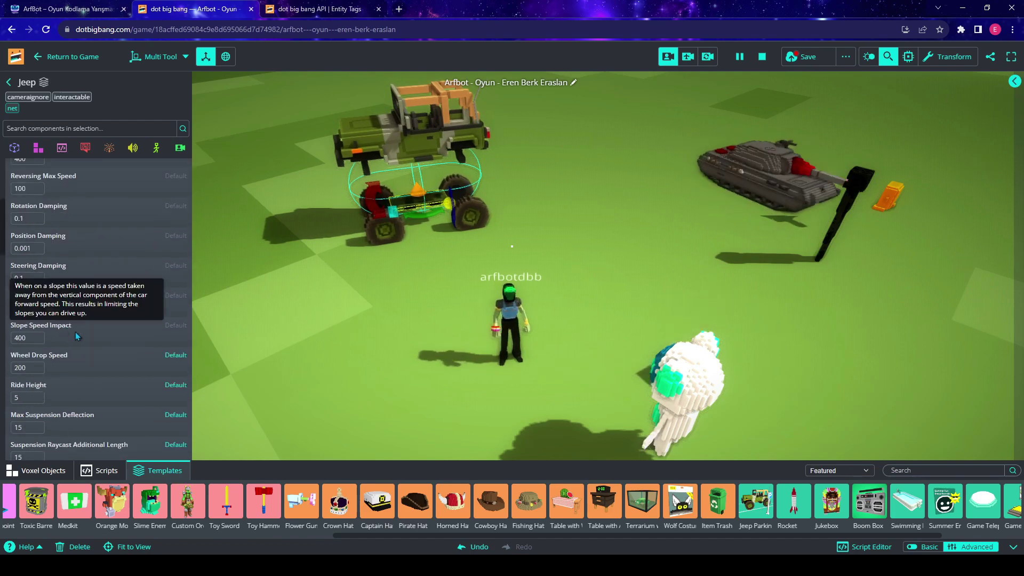
pyautogui.scroll(-8, 56, 358)
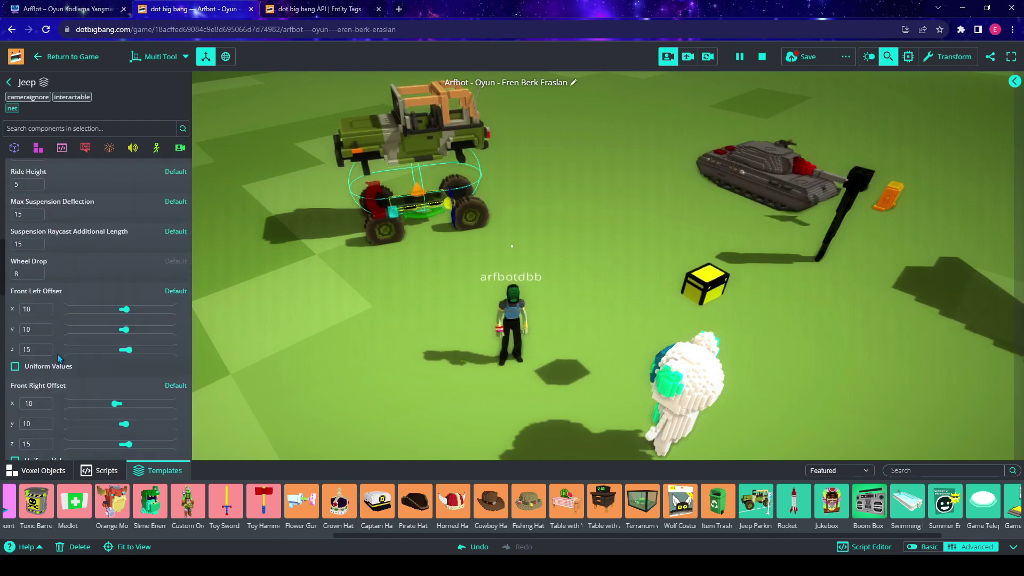
pyautogui.scroll(-6, 64, 337)
pyautogui.scroll(-7, 69, 331)
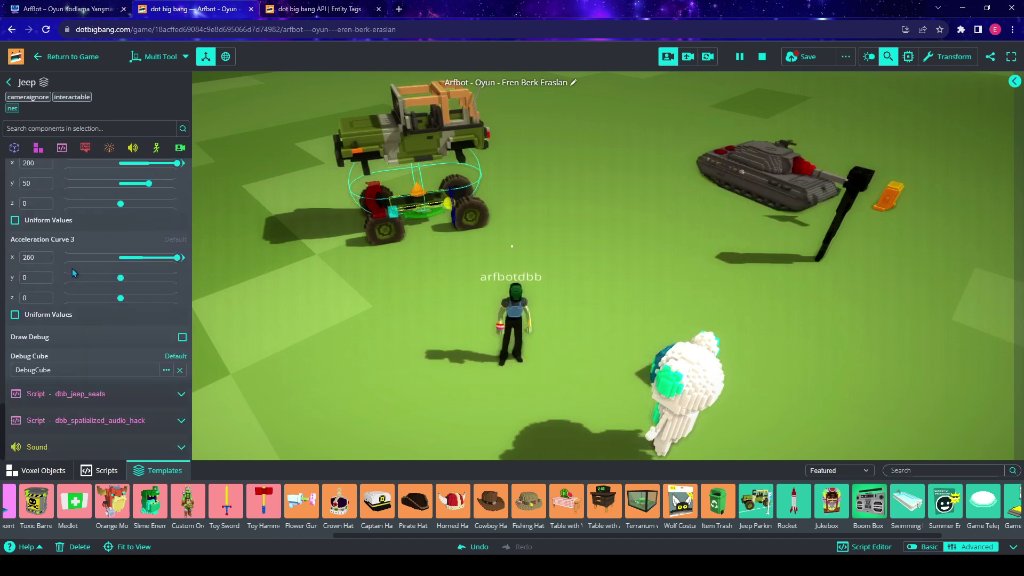
# Review the driver and passenger settings of the Jeep's dbb_jeep_seats script and deselect the Jeep.
pyautogui.click(154, 395)
pyautogui.scroll(-4, 154, 396)
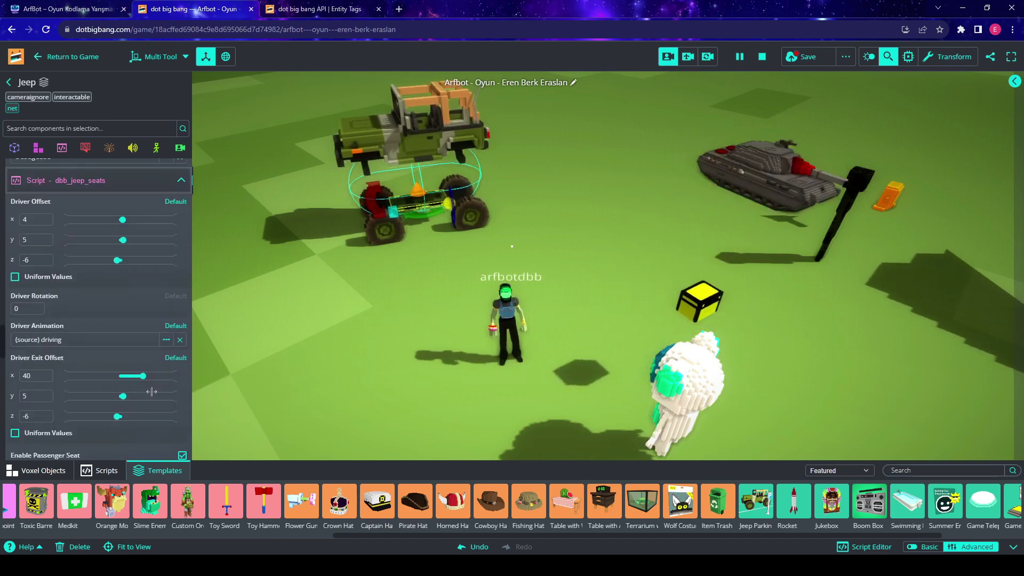
pyautogui.scroll(-4, 153, 397)
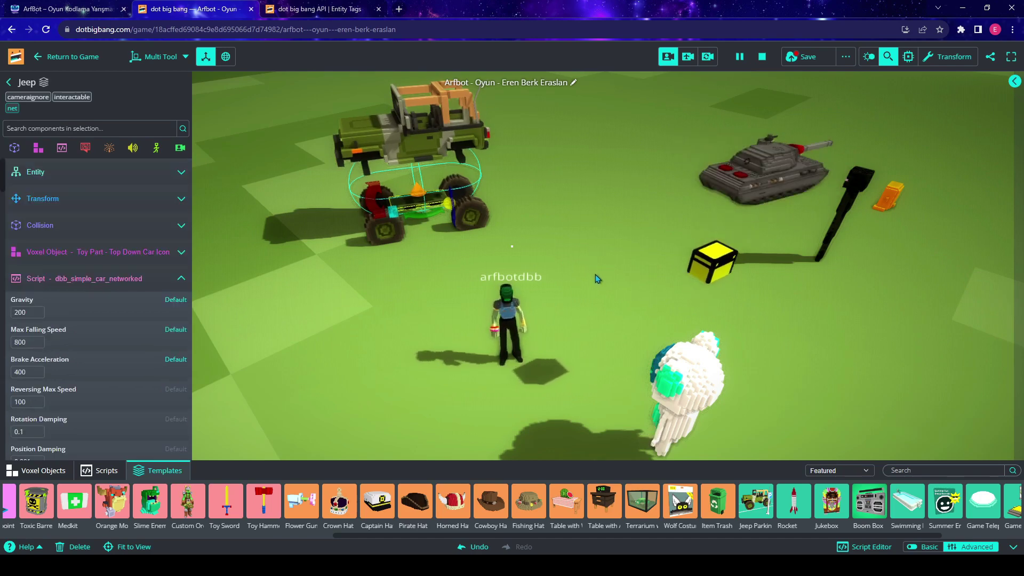
pyautogui.click(631, 302)
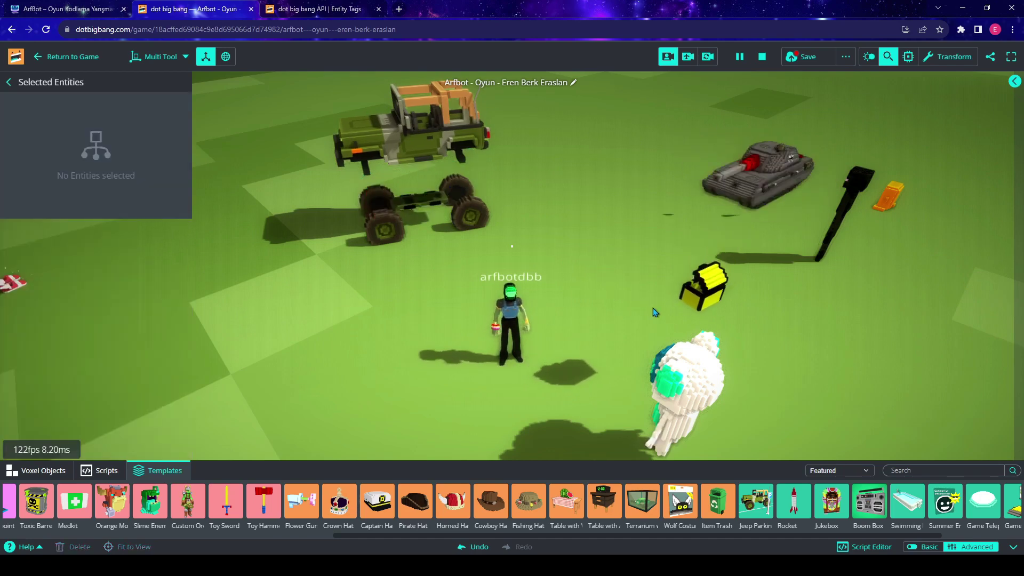
# Run and jump the avatar across the field to the jeep parking sign.
pyautogui.press('w')
pyautogui.moveTo(777, 320); pyautogui.dragTo(359, 302)
pyautogui.press('space')
pyautogui.moveTo(744, 277); pyautogui.dragTo(568, 180)
pyautogui.press('d')
pyautogui.press('a')
pyautogui.press('d')
pyautogui.press('space')
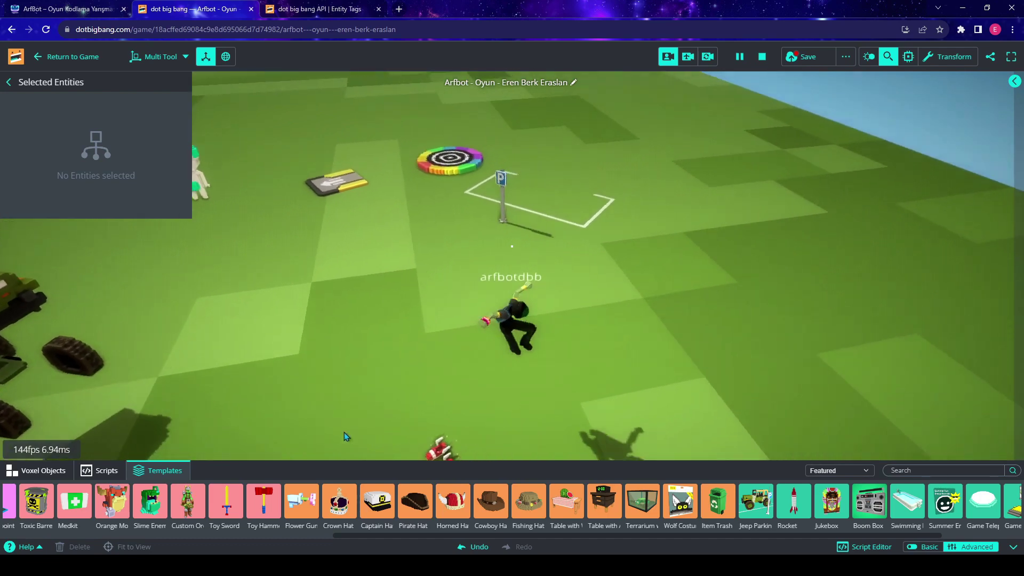
pyautogui.press('a')
pyautogui.press('w')
pyautogui.press('space')
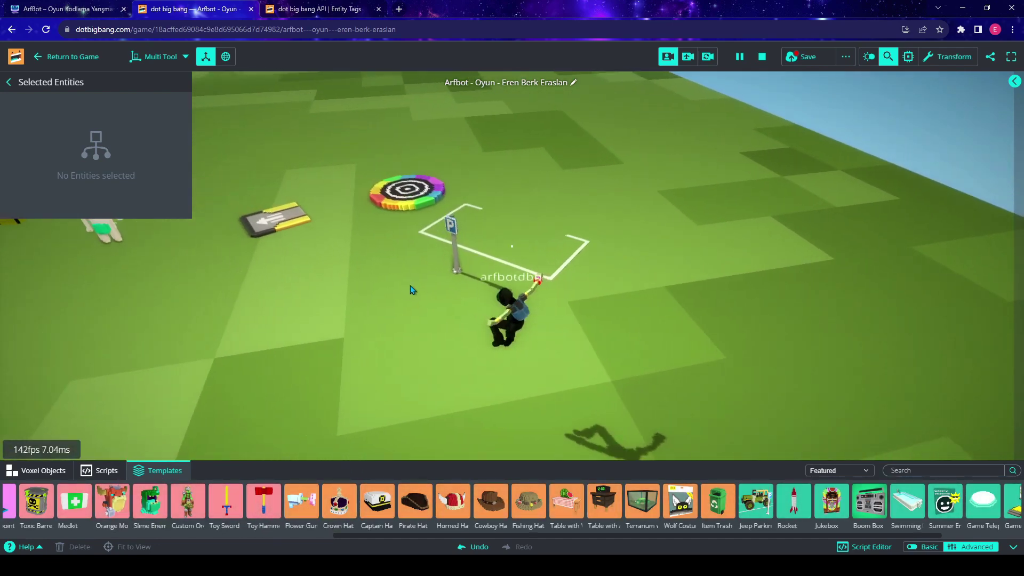
# Select the Jeep Parking Sign and examine the template, effect and offset settings of its dbb_spawn_on_interact script.
pyautogui.click(489, 206)
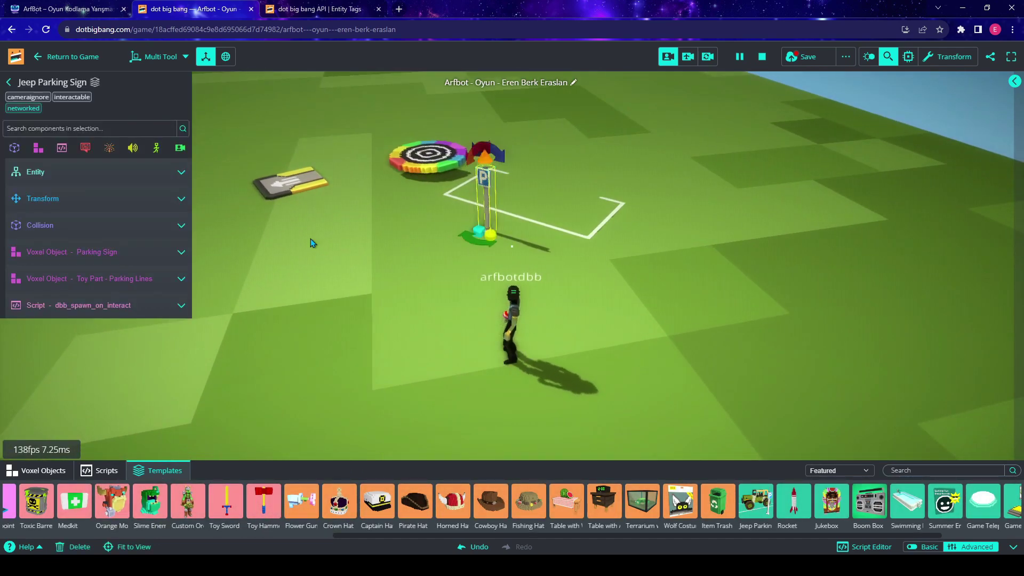
pyautogui.click(181, 306)
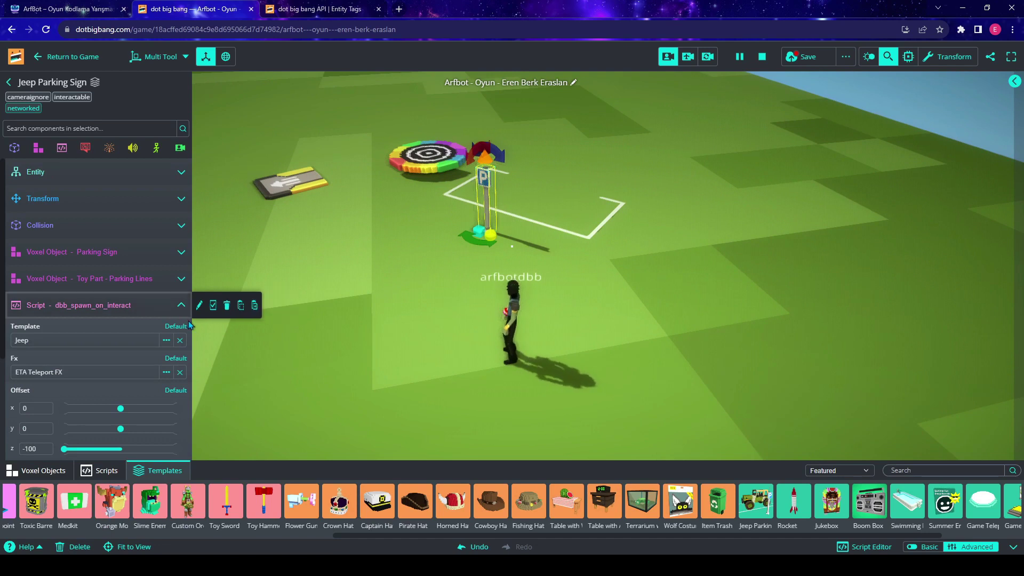
pyautogui.scroll(-2, 130, 388)
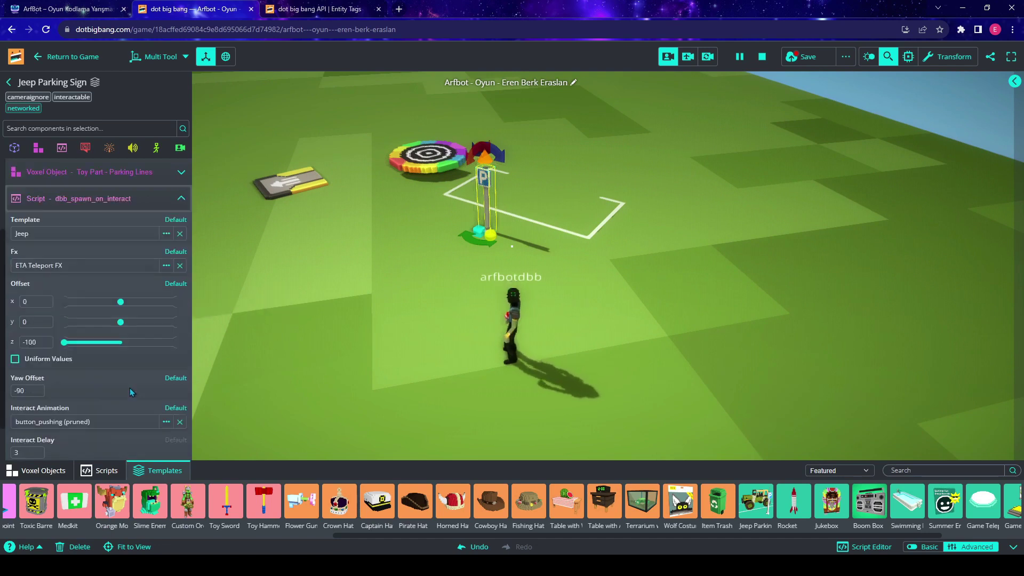
pyautogui.scroll(2, 124, 388)
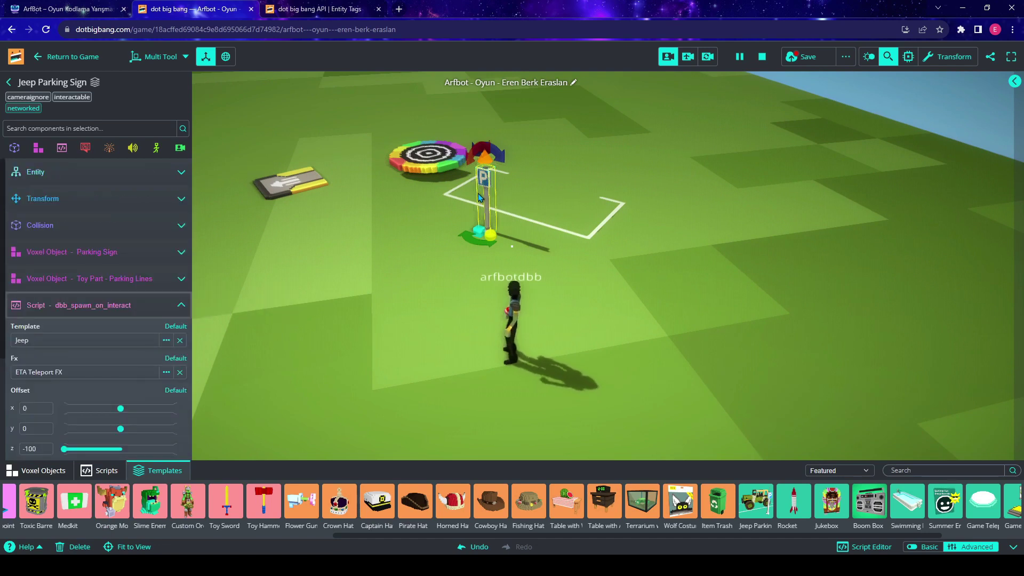
pyautogui.scroll(-2, 108, 317)
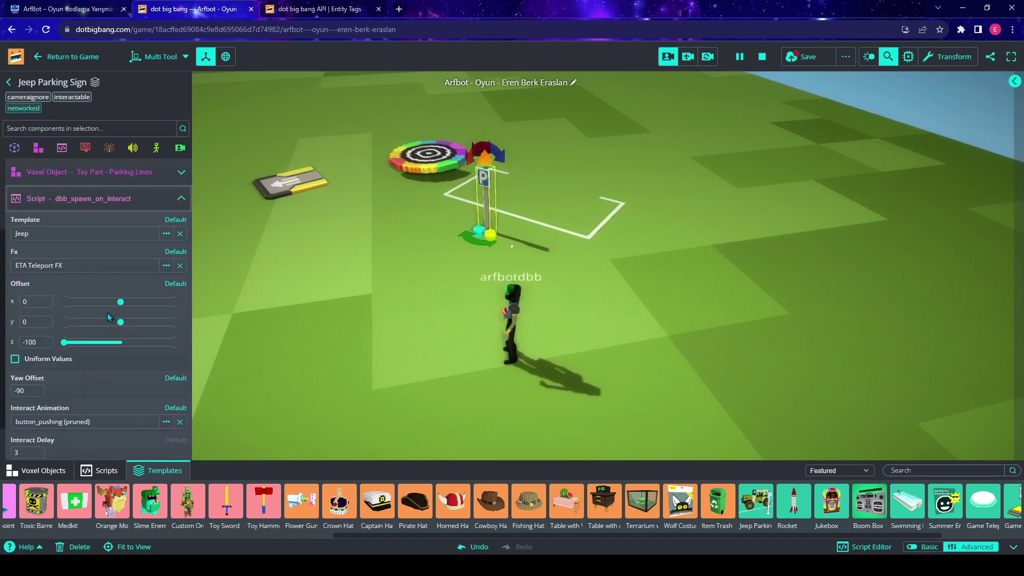
pyautogui.scroll(1, 112, 319)
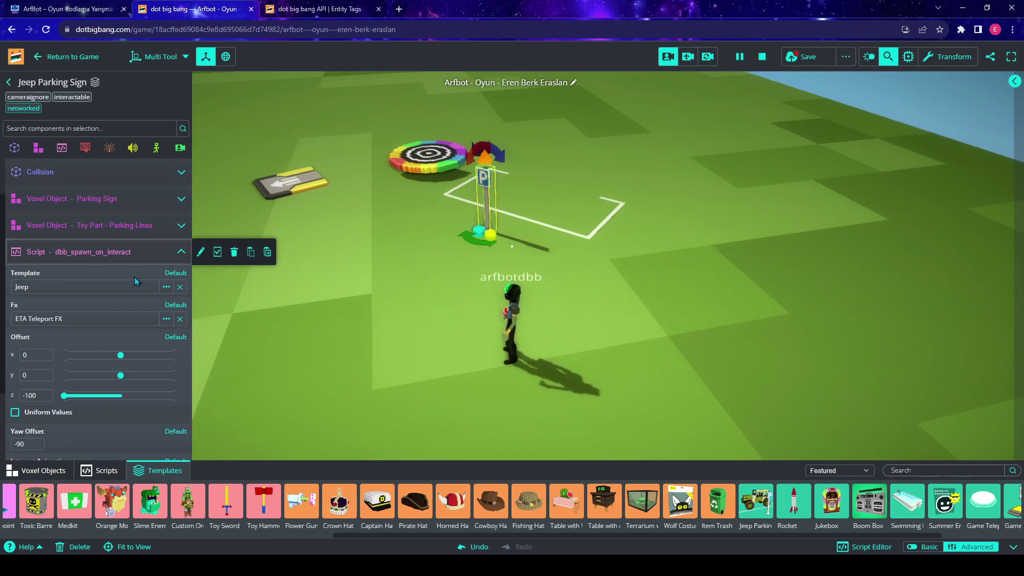
# View the template choices for the sign's spawn script, check its remaining spawn settings and deselect the sign.
pyautogui.click(48, 291)
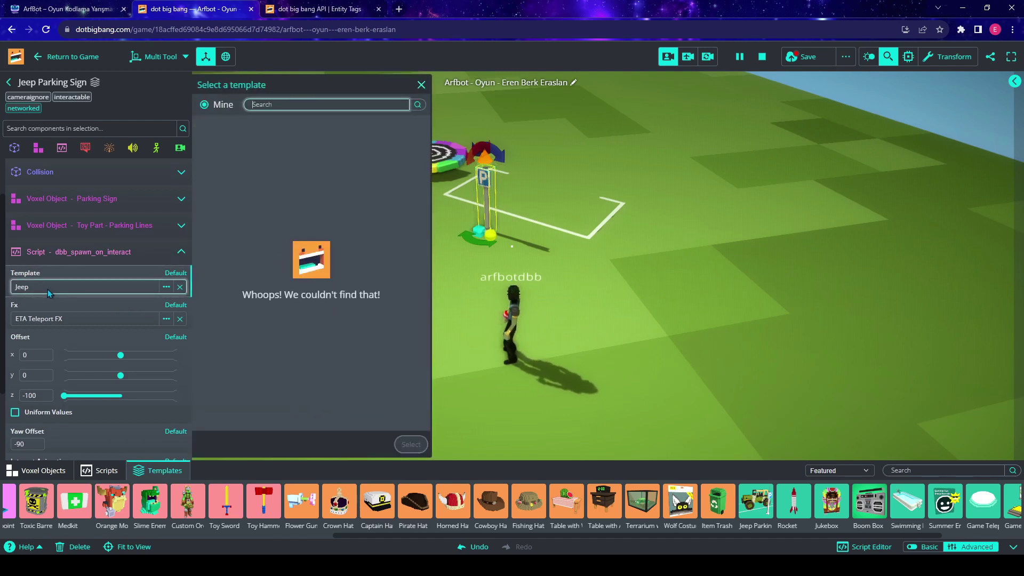
pyautogui.click(115, 278)
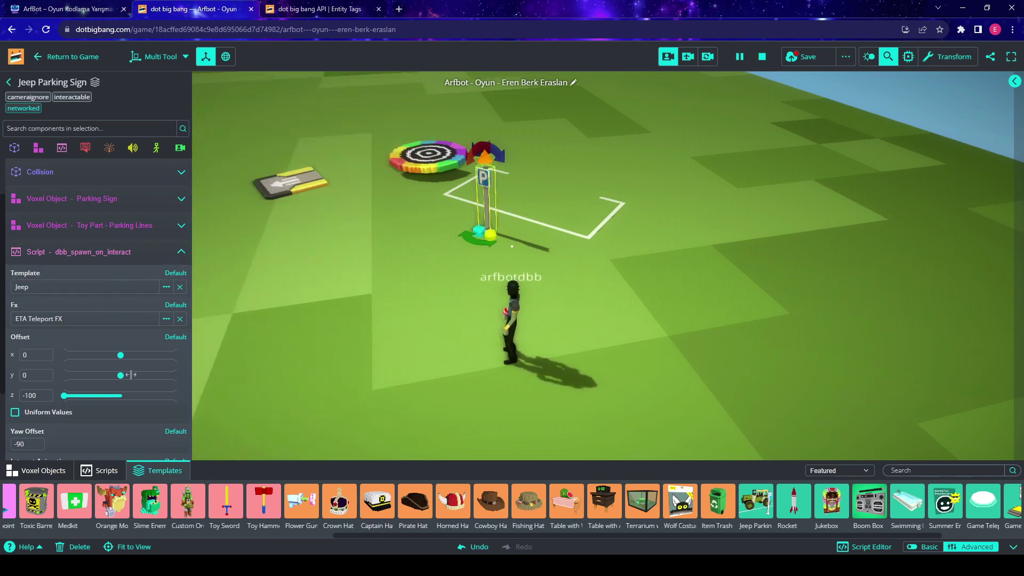
pyautogui.scroll(-2, 71, 352)
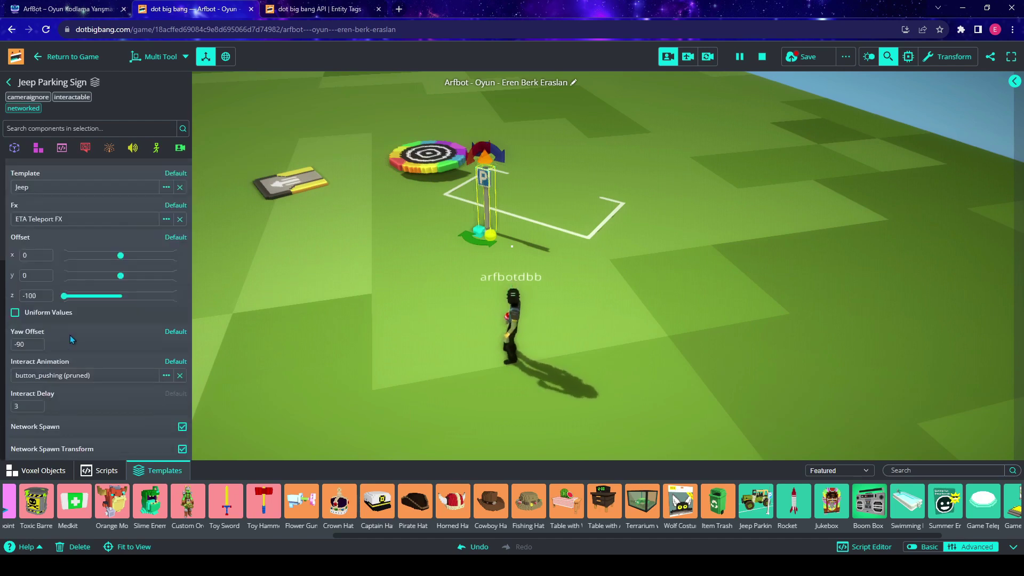
pyautogui.scroll(3, 69, 339)
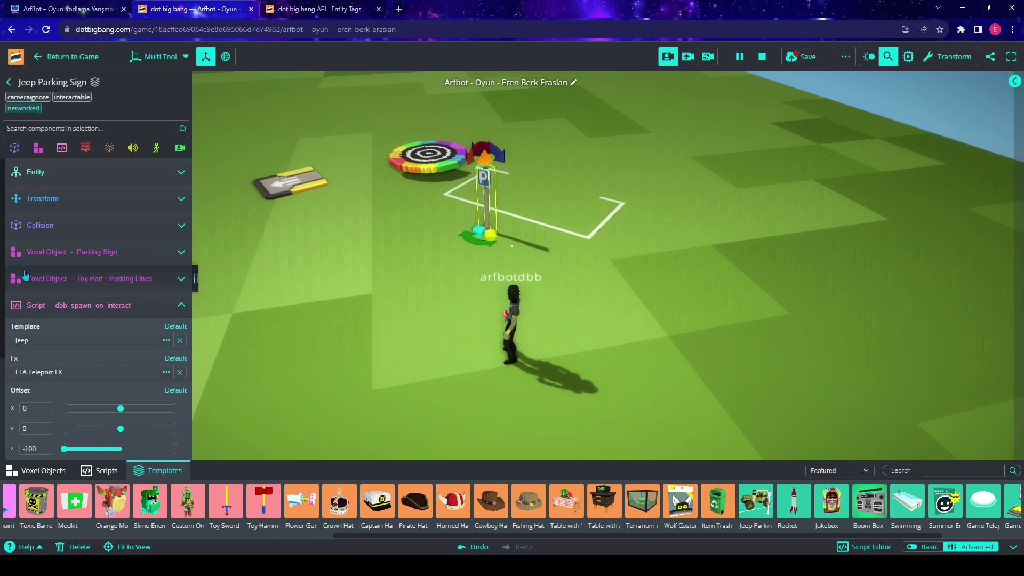
pyautogui.scroll(-3, 75, 381)
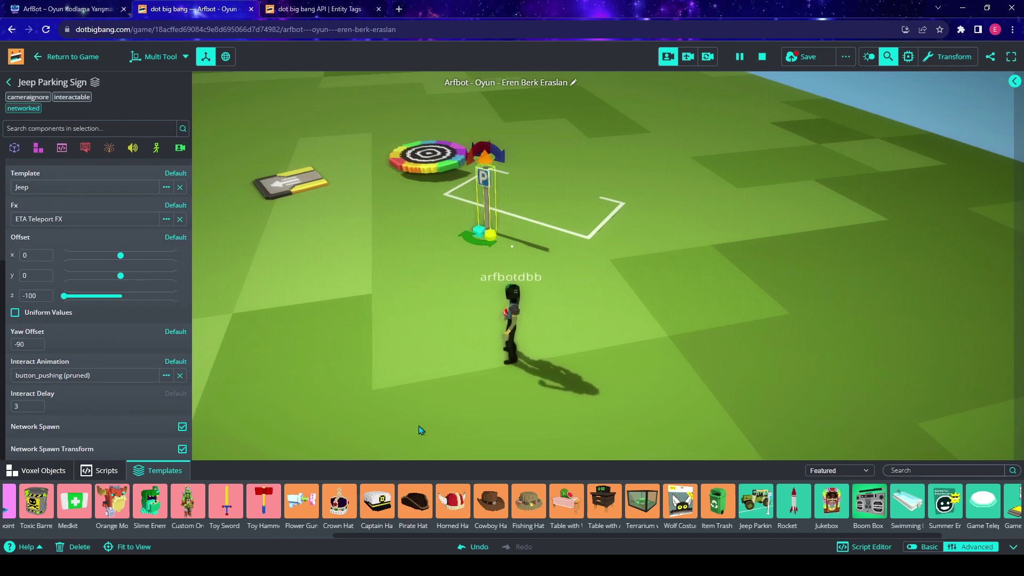
pyautogui.click(689, 385)
# Run and jump the avatar back past the separated jeep and beyond the tank.
pyautogui.moveTo(690, 357); pyautogui.dragTo(541, 308, button='right')
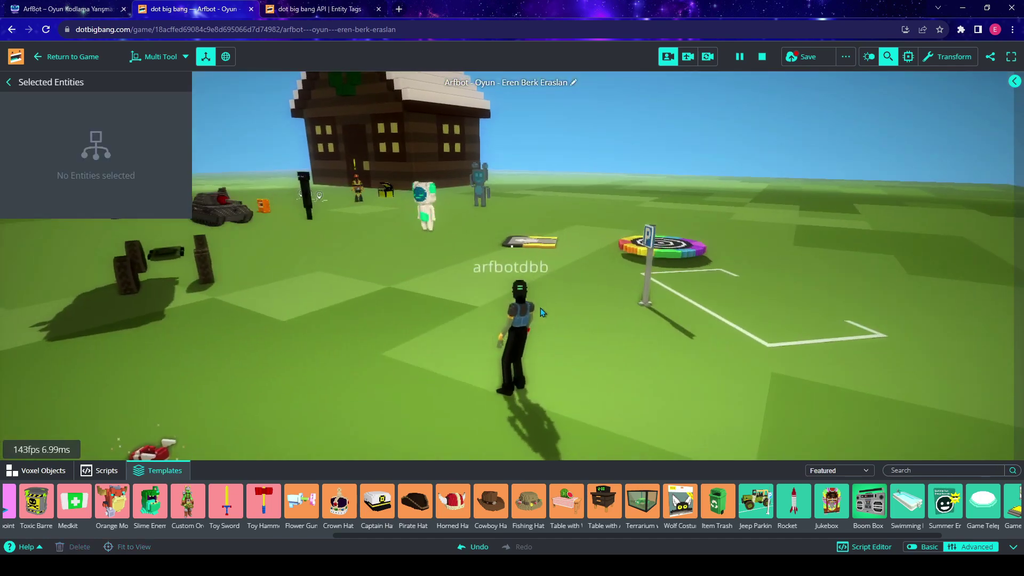
pyautogui.moveTo(895, 100); pyautogui.dragTo(842, 141, button='right')
pyautogui.press('w')
pyautogui.press('space')
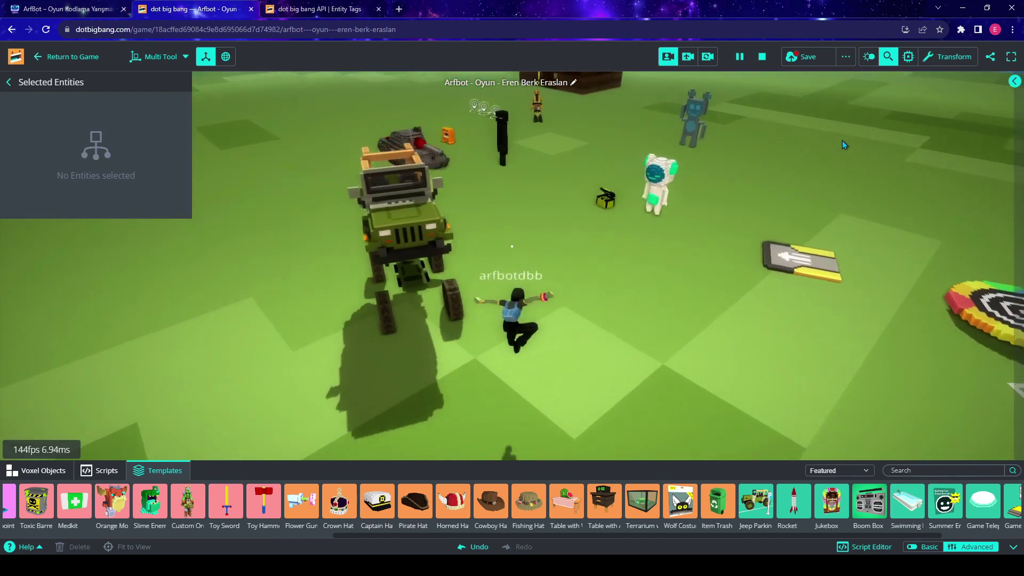
pyautogui.press('space')
pyautogui.press('w')
pyautogui.press('a')
pyautogui.press('w')
pyautogui.press('a')
pyautogui.press('space')
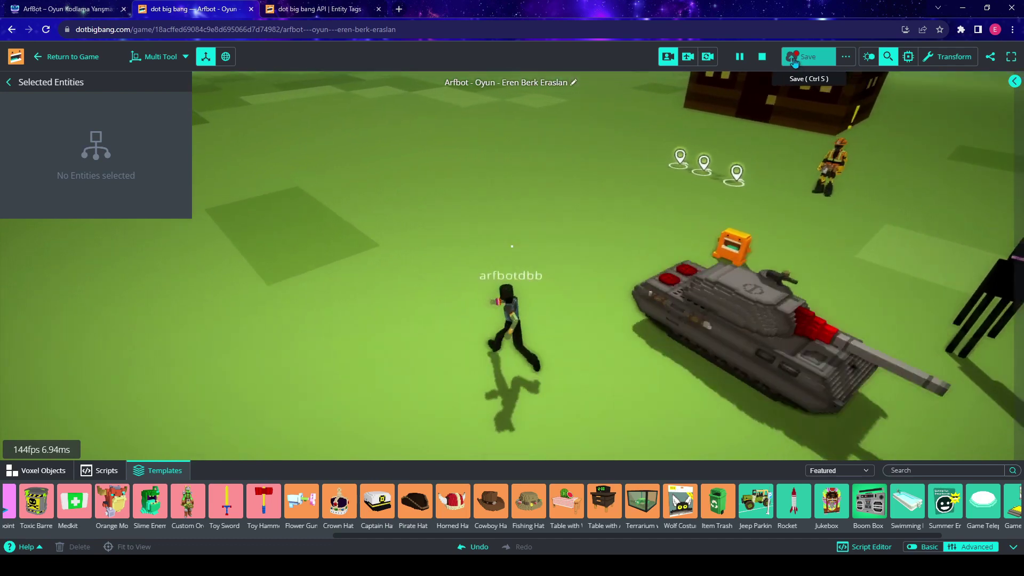
# Walk the avatar between the spawn markers and the small orange object beside the tank, and save the game.
pyautogui.press('w')
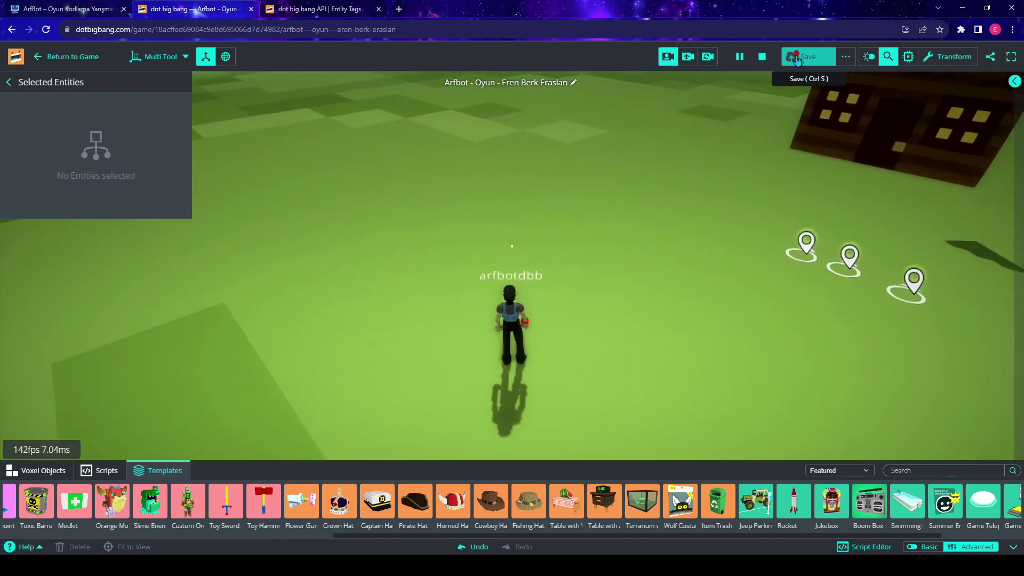
pyautogui.moveTo(647, 283); pyautogui.dragTo(907, 258, button='right')
pyautogui.press('w')
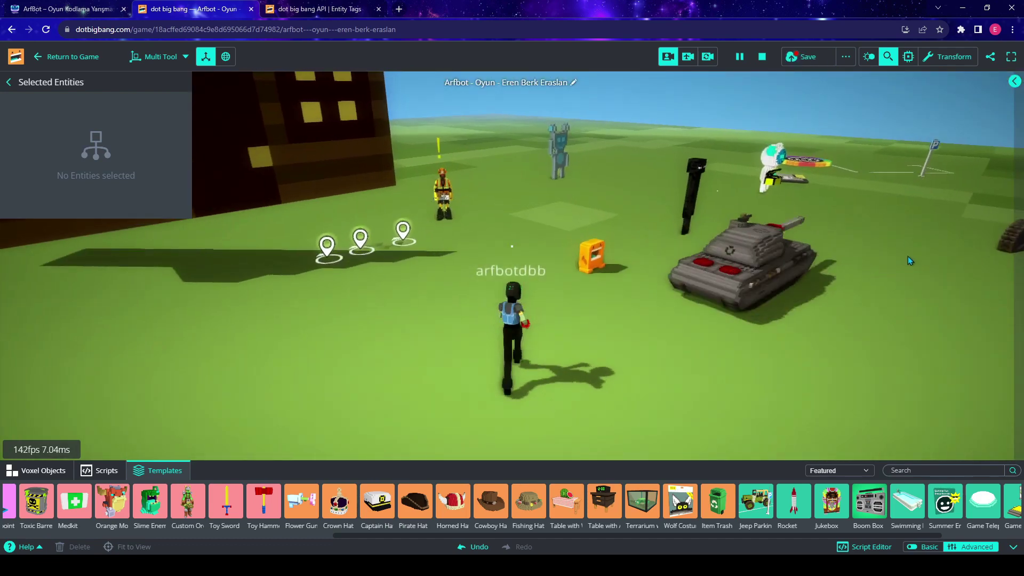
pyautogui.press('space')
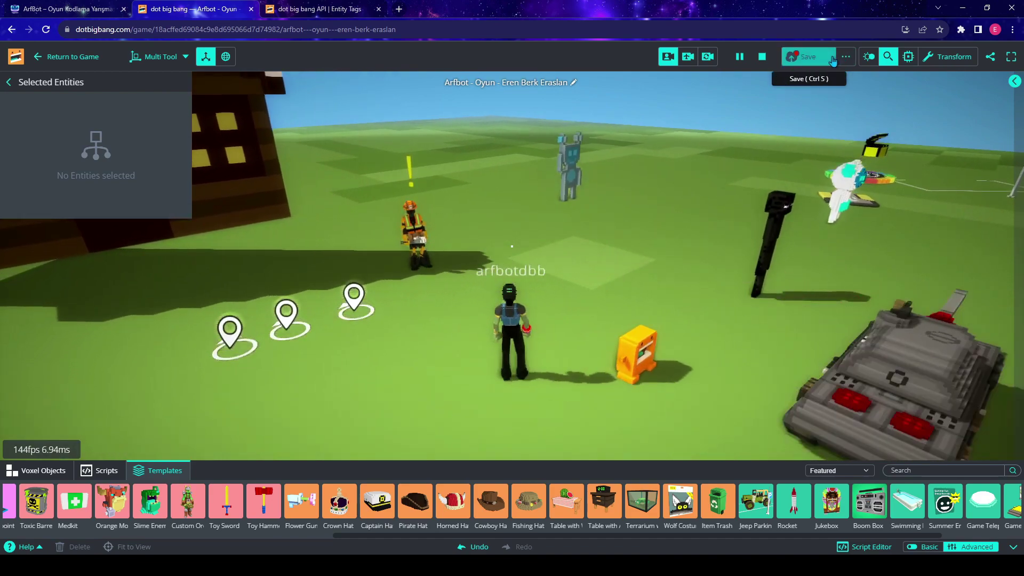
pyautogui.click(805, 56)
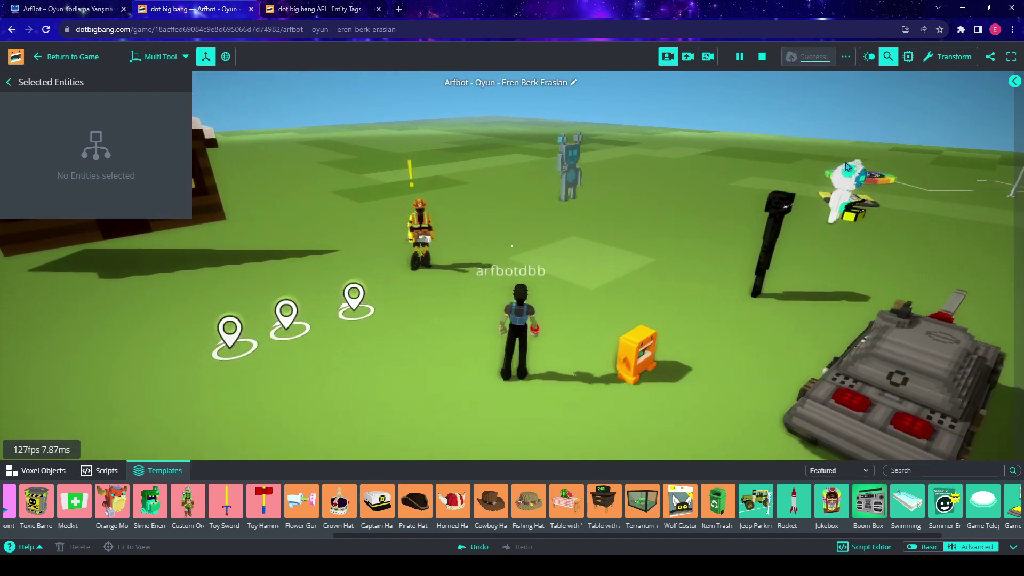
# Leave the editor for the dot big bang home page and open the account's user profile.
pyautogui.click(16, 57)
pyautogui.click(22, 65)
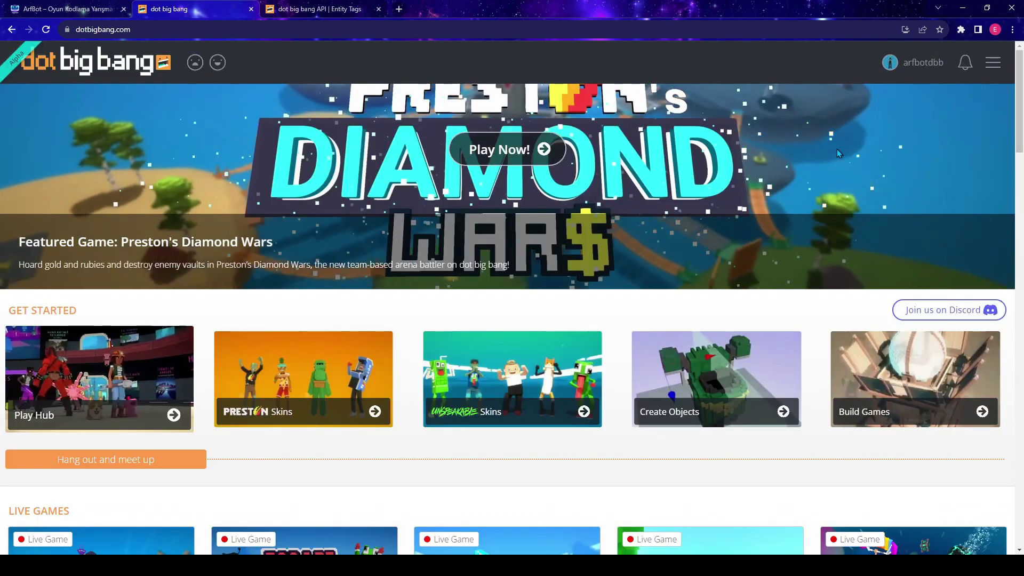
pyautogui.click(915, 63)
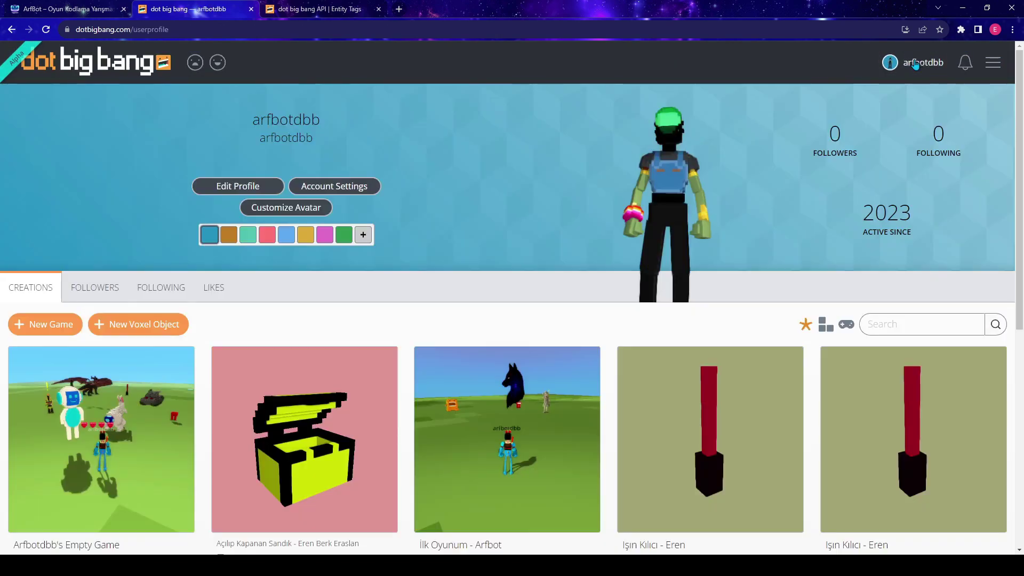
# Browse the profile's creations and start playing the newly saved Arfbot - Oyun game.
pyautogui.scroll(-4, 421, 299)
pyautogui.scroll(1, 421, 295)
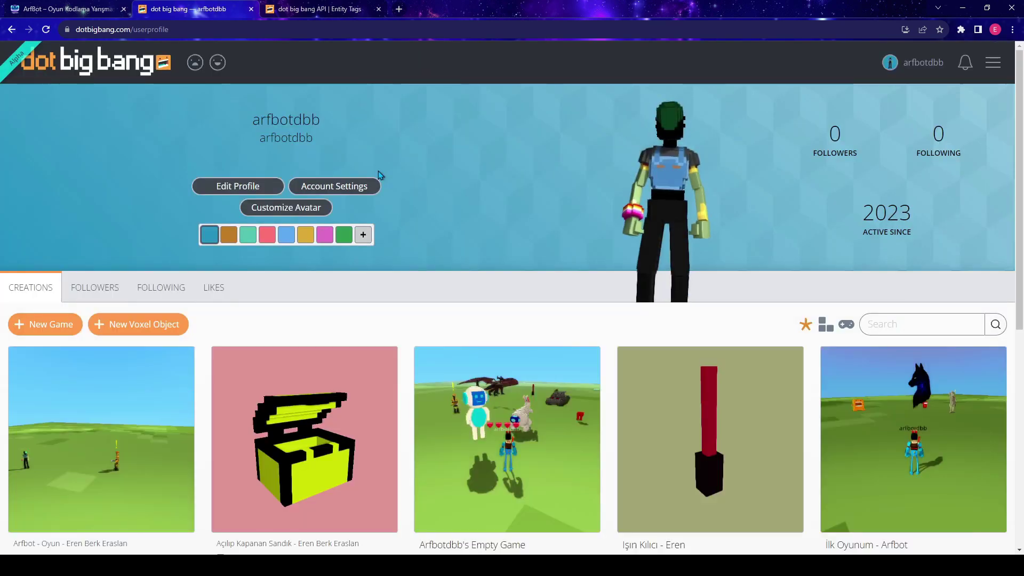
pyautogui.scroll(-1, 311, 226)
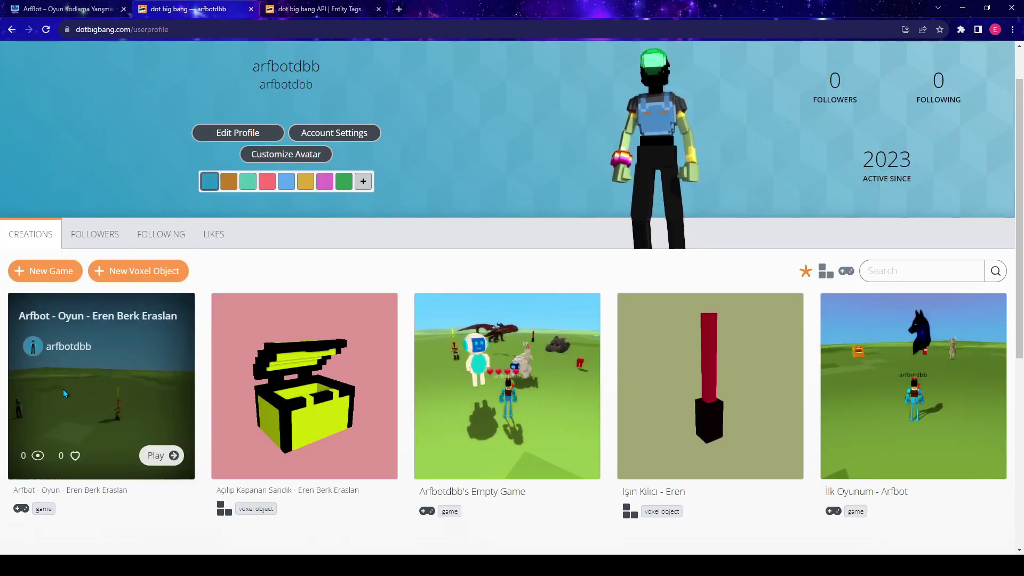
pyautogui.click(163, 456)
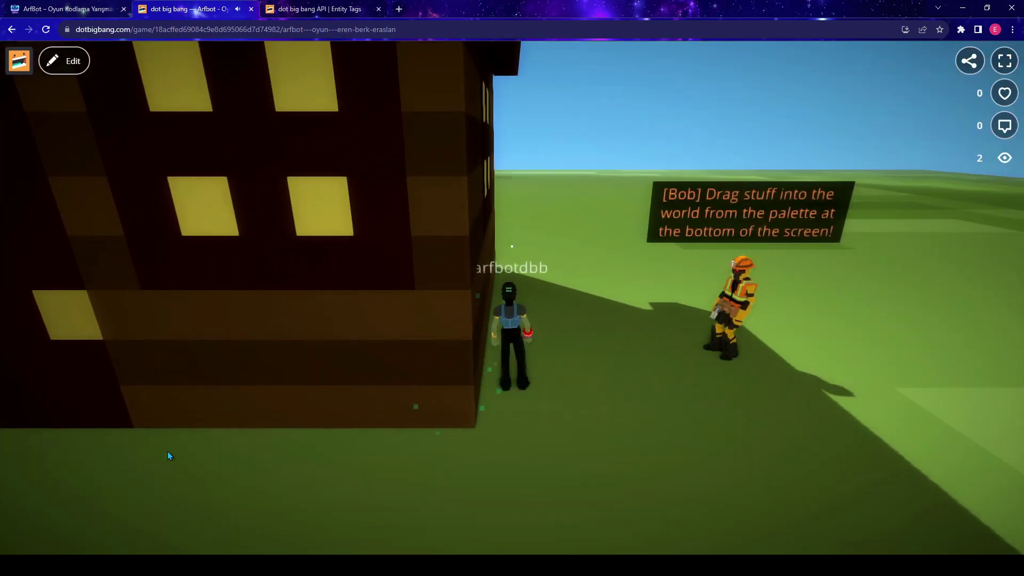
# Run and jump the avatar from the building past the astronaut figure towards the two rockets.
pyautogui.press('d')
pyautogui.moveTo(568, 381); pyautogui.dragTo(720, 422)
pyautogui.press('d')
pyautogui.press('space')
pyautogui.moveTo(565, 371); pyautogui.dragTo(873, 349)
pyautogui.press('w')
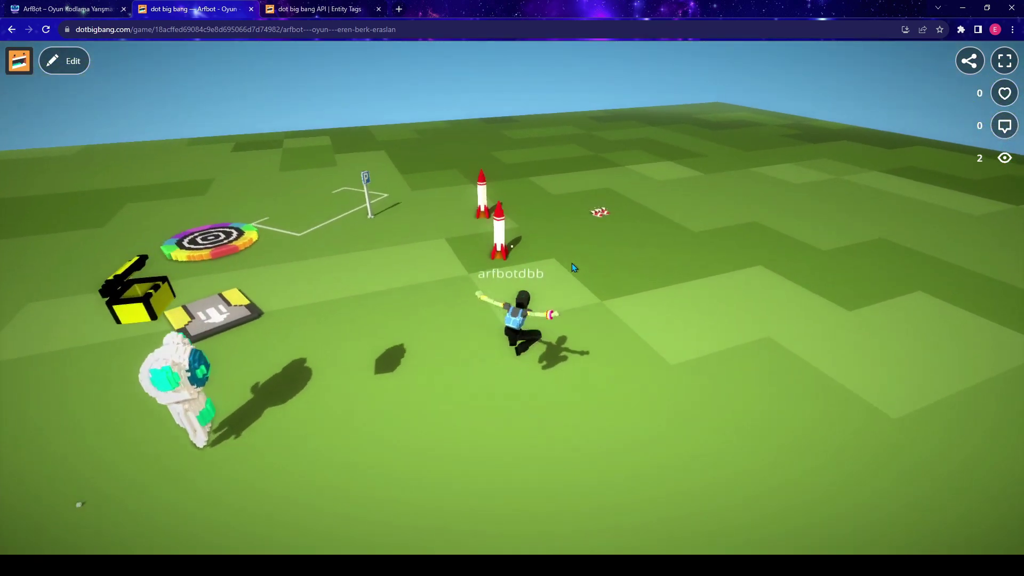
# Reach the rockets, launch one, and back the avatar away to watch it take off.
pyautogui.press('w')
pyautogui.press('d')
pyautogui.moveTo(565, 266); pyautogui.dragTo(345, 72)
pyautogui.press('w')
pyautogui.press('e')
pyautogui.press('d')
pyautogui.press('s')
pyautogui.moveTo(465, 184); pyautogui.dragTo(526, 366)
pyautogui.press('a')
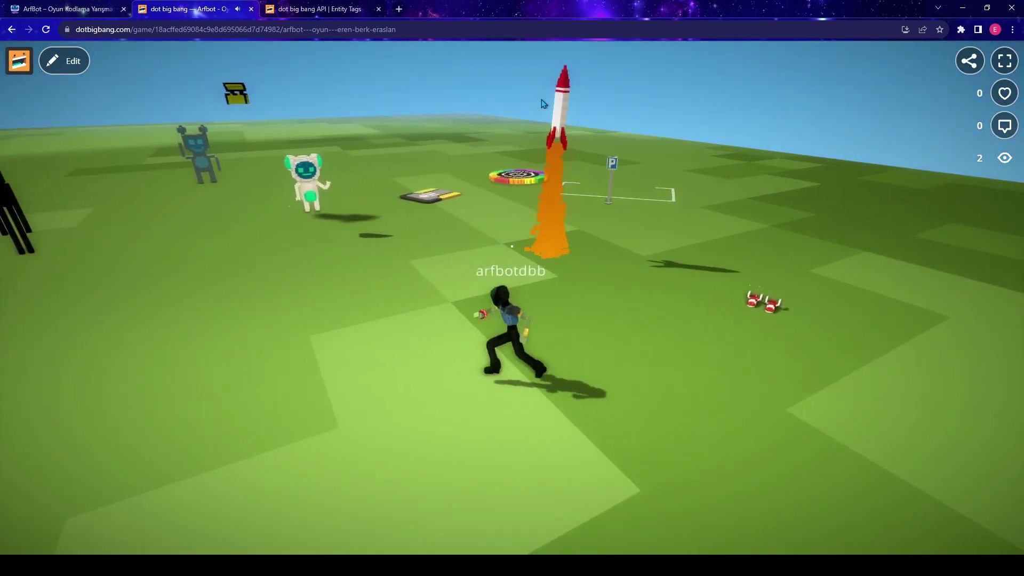
# Get the avatar into the jeep and drive it from the parking area over the rainbow trampoline.
pyautogui.moveTo(588, 231); pyautogui.dragTo(639, 101)
pyautogui.moveTo(631, 152); pyautogui.dragTo(418, 306)
pyautogui.press('s')
pyautogui.press('w')
pyautogui.press('space')
pyautogui.press('a')
pyautogui.press('w')
pyautogui.press('space')
pyautogui.press('s')
pyautogui.press('w')
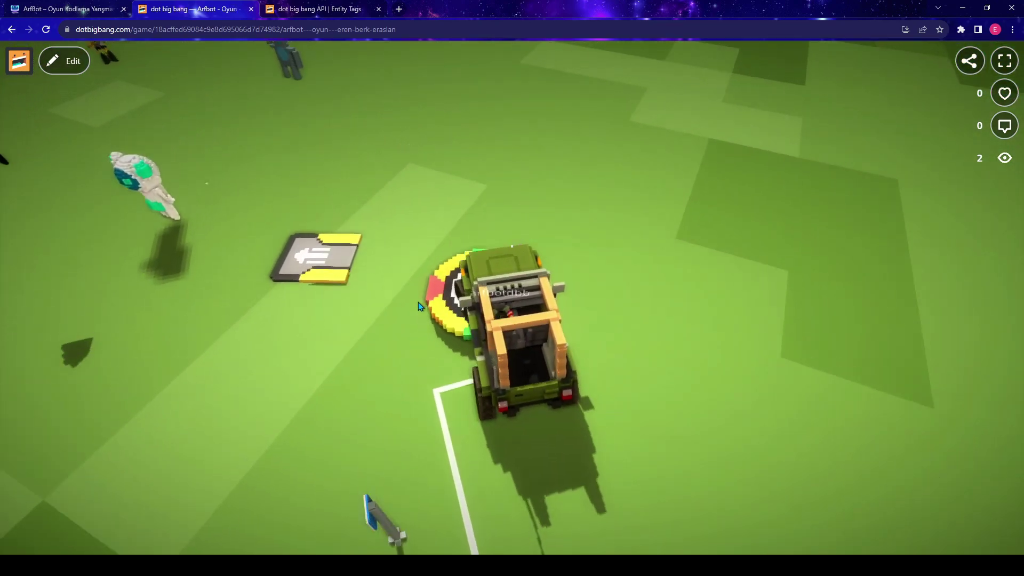
# Look at the game in the editor, return to play mode, and check the invitation link options.
pyautogui.click(55, 63)
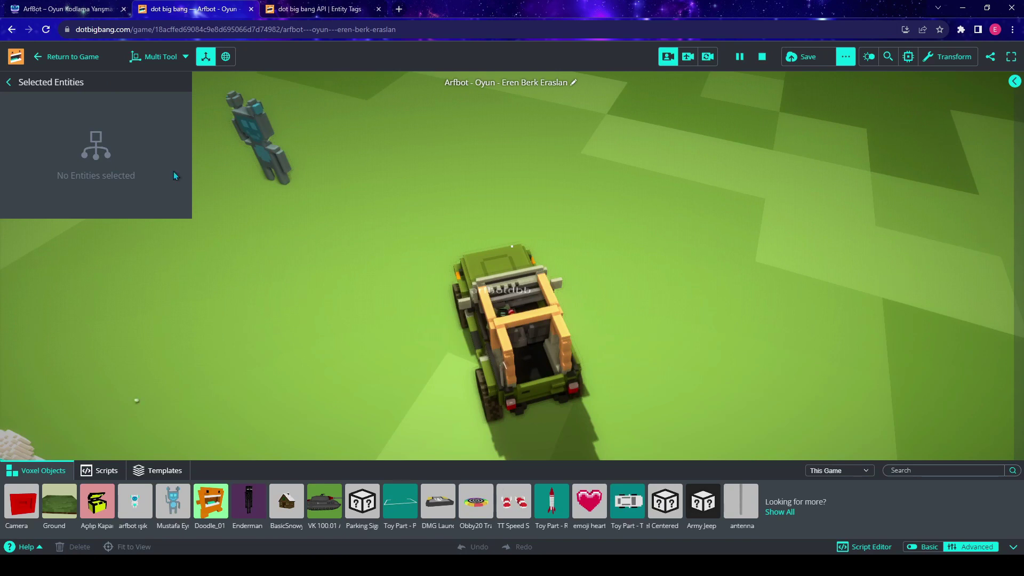
pyautogui.click(73, 57)
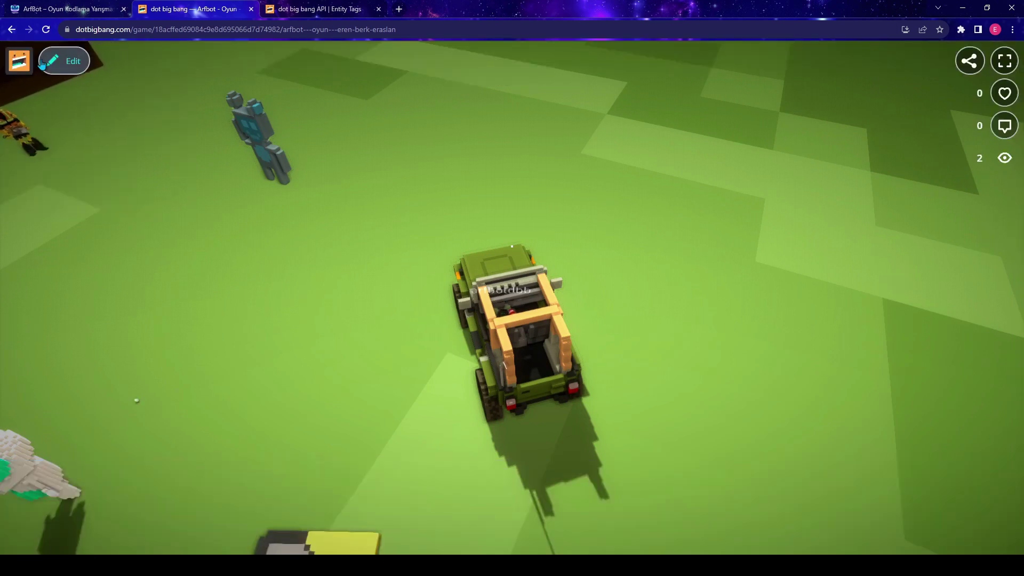
pyautogui.click(967, 71)
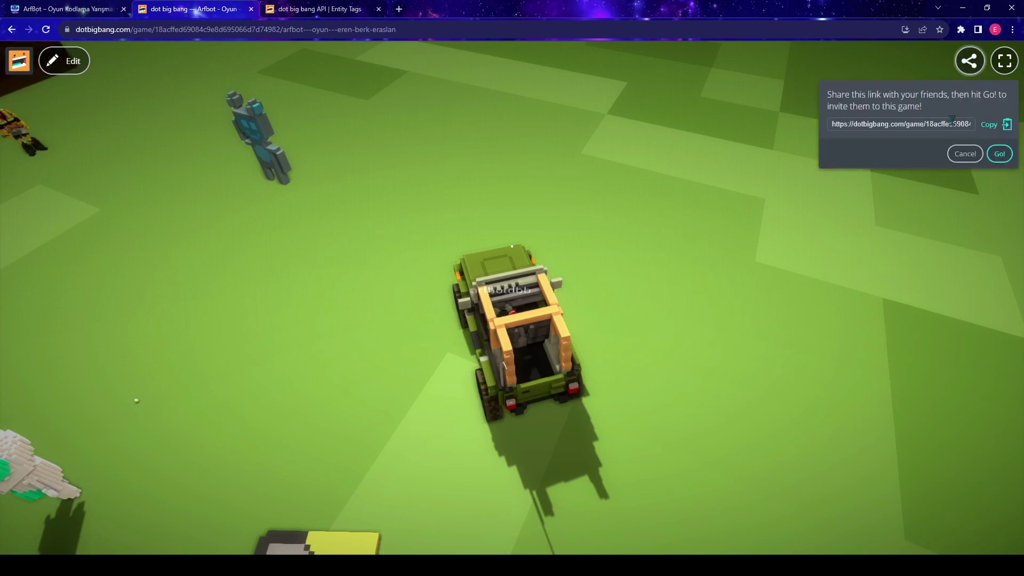
pyautogui.click(972, 73)
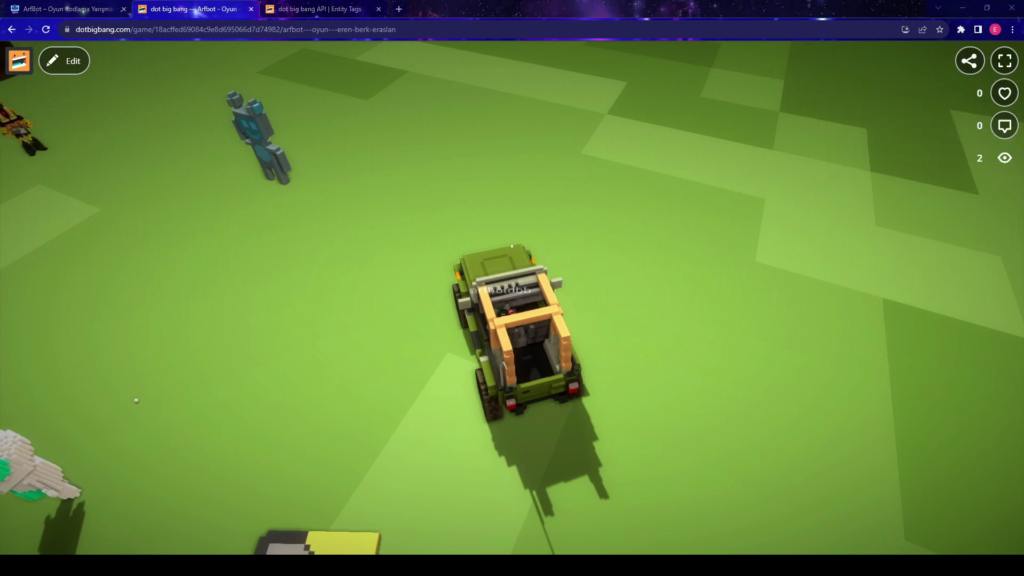
# Leave for the dot big bang home page and start building a new game from the FPS Kit starter.
pyautogui.click(18, 61)
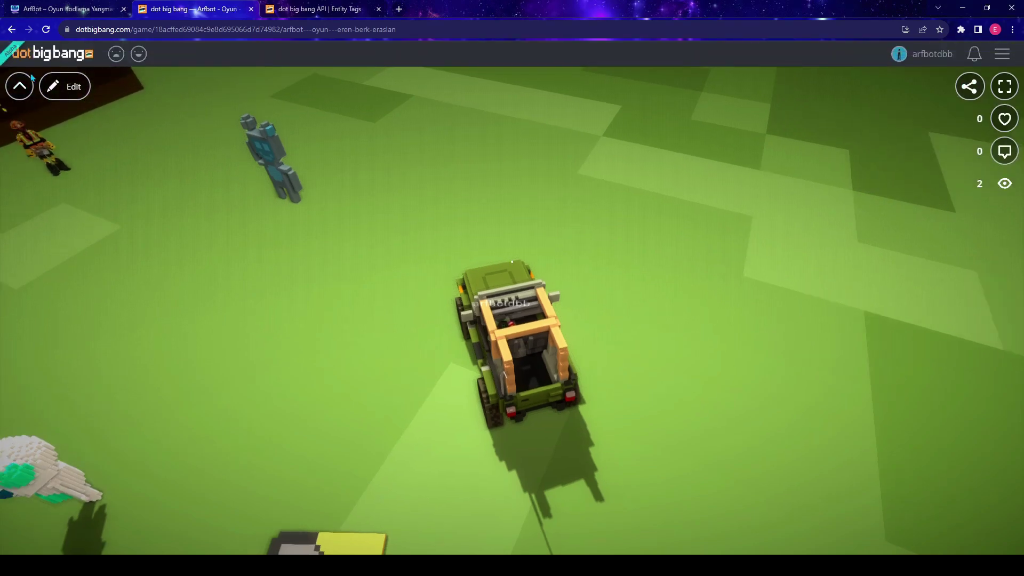
pyautogui.click(51, 55)
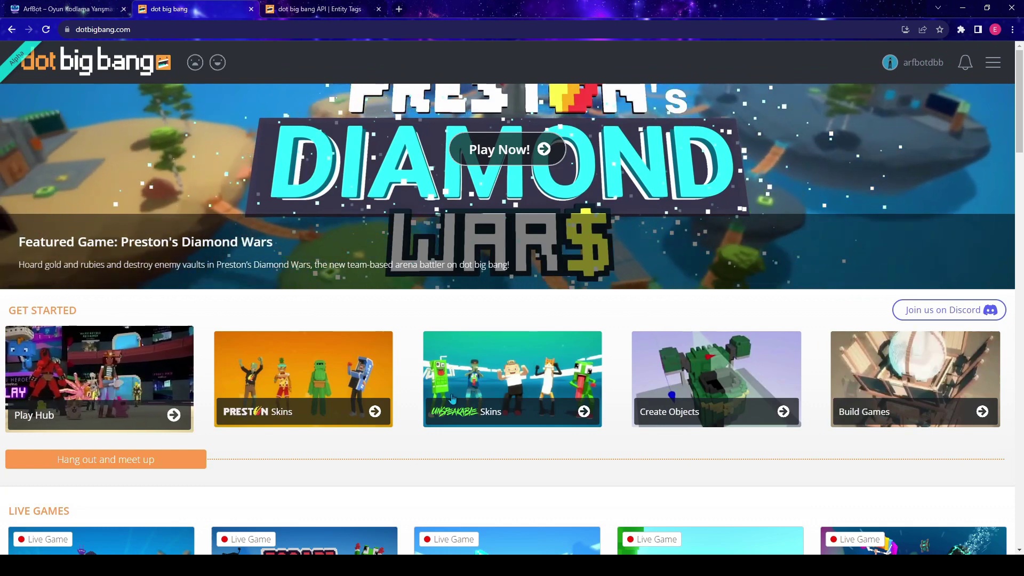
pyautogui.click(894, 395)
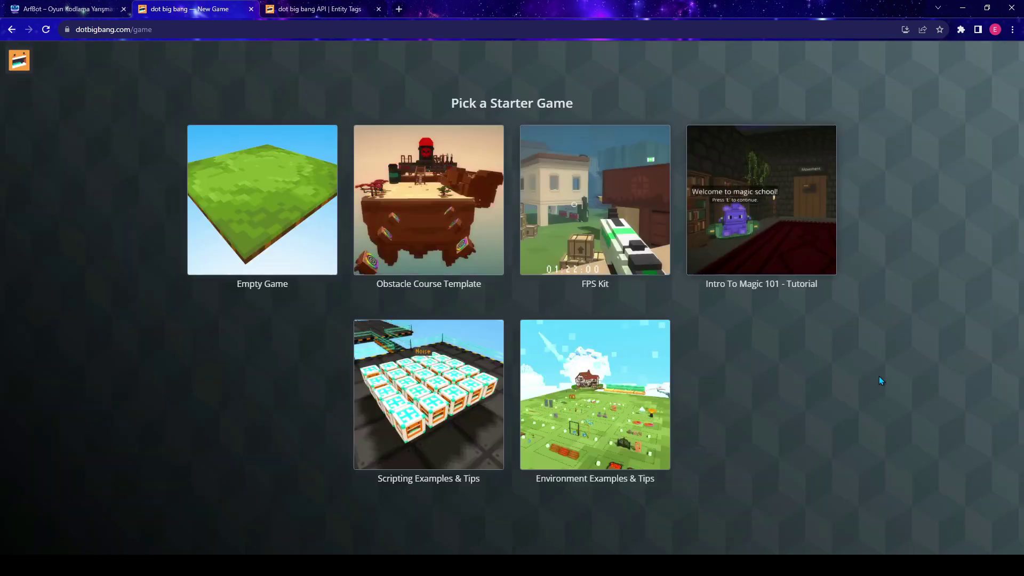
pyautogui.click(587, 283)
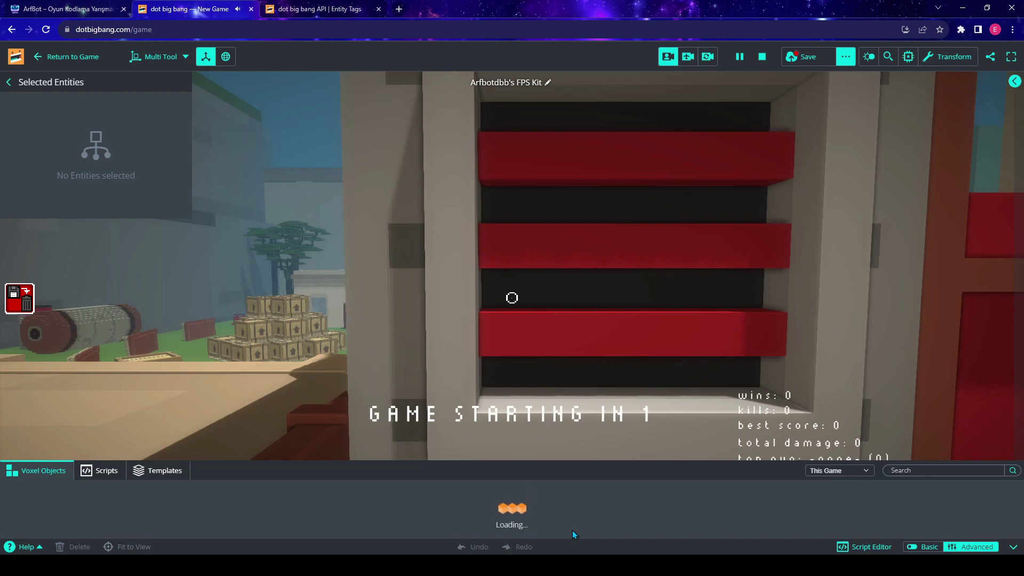
# Walk the armed player through the FPS Kit map towards the yellow vending machine.
pyautogui.moveTo(600, 350); pyautogui.dragTo(518, 355, button='right')
pyautogui.click(517, 354)
pyautogui.press('a')
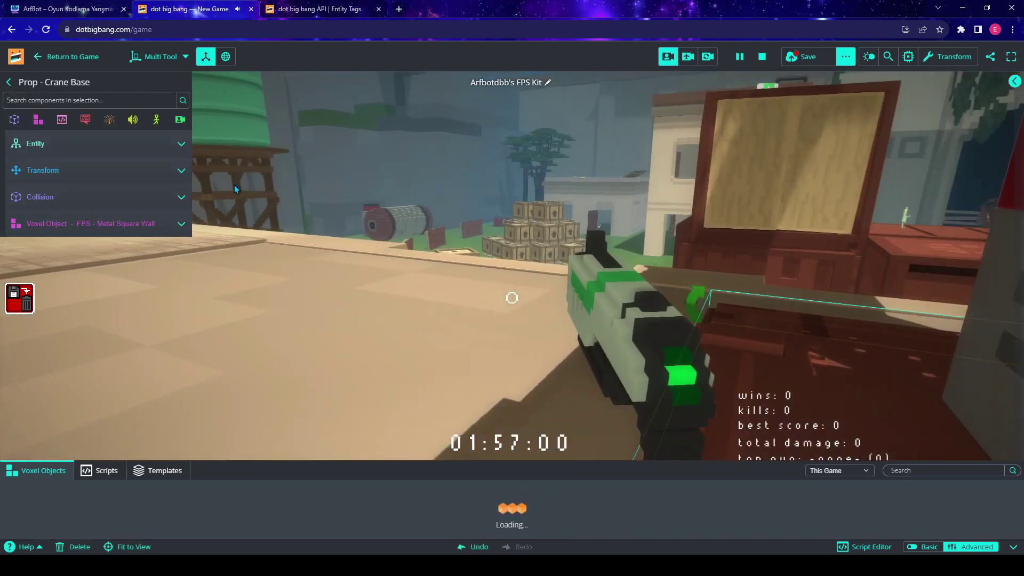
pyautogui.click(540, 240)
pyautogui.press('w')
pyautogui.click(693, 309)
pyautogui.moveTo(694, 309); pyautogui.dragTo(379, 339, button='right')
pyautogui.press('w')
pyautogui.press('w')
pyautogui.moveTo(687, 290); pyautogui.dragTo(476, 283, button='right')
pyautogui.press('w')
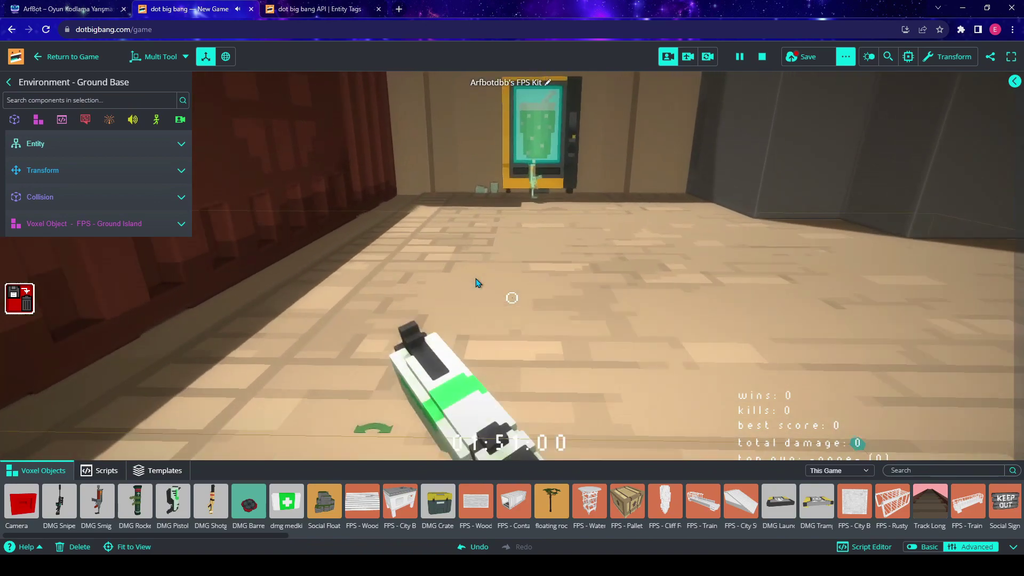
pyautogui.press('s')
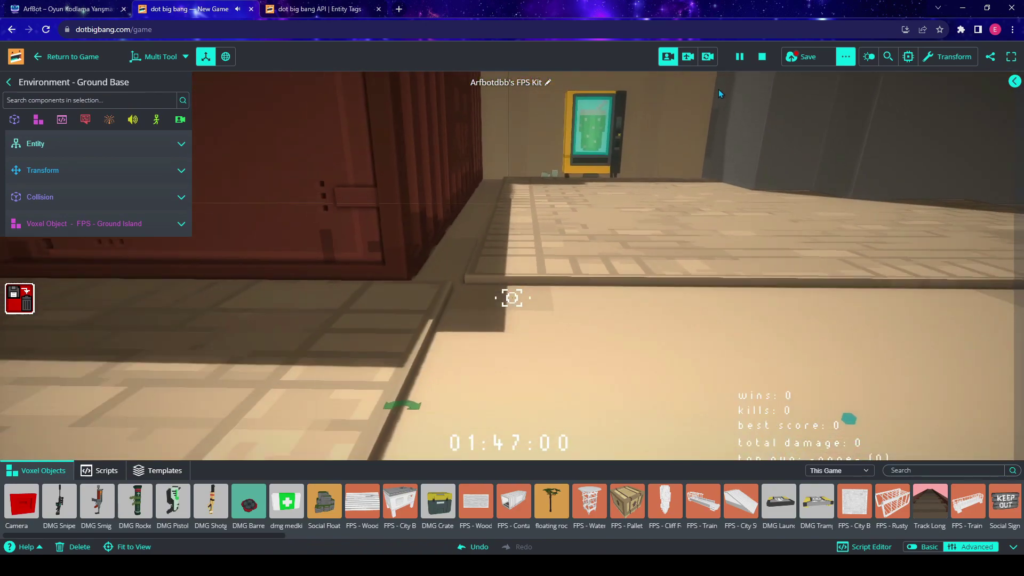
# Switch to the free editing camera and fly past the rail bridge to the building with the red barrels beneath.
pyautogui.click(688, 57)
pyautogui.moveTo(687, 223); pyautogui.dragTo(524, 183, button='right')
pyautogui.press('w')
pyautogui.moveTo(698, 226); pyautogui.dragTo(778, 293, button='right')
pyautogui.press('w')
pyautogui.press('w')
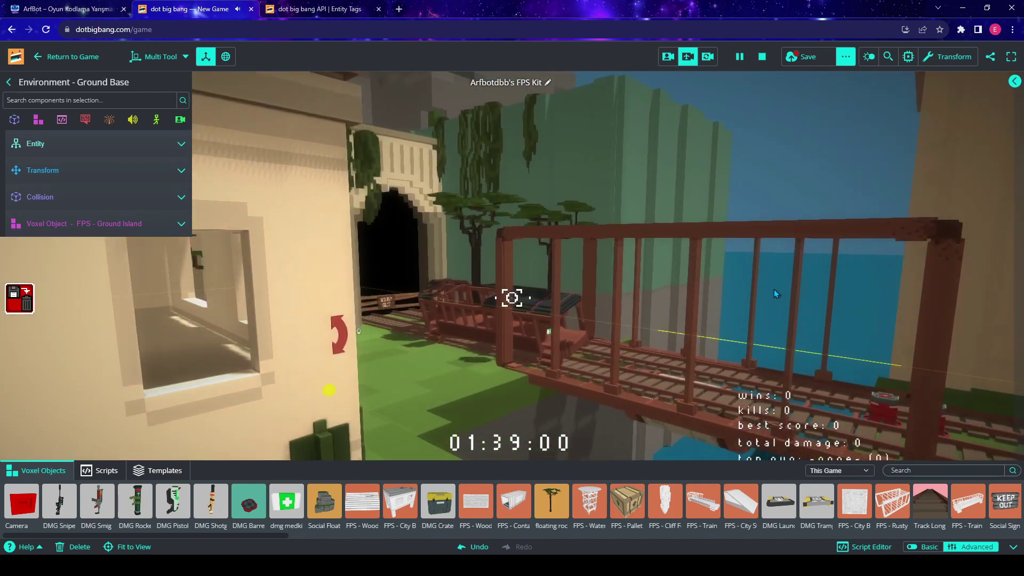
pyautogui.press('d')
pyautogui.moveTo(774, 290); pyautogui.dragTo(476, 313, button='right')
pyautogui.press('a')
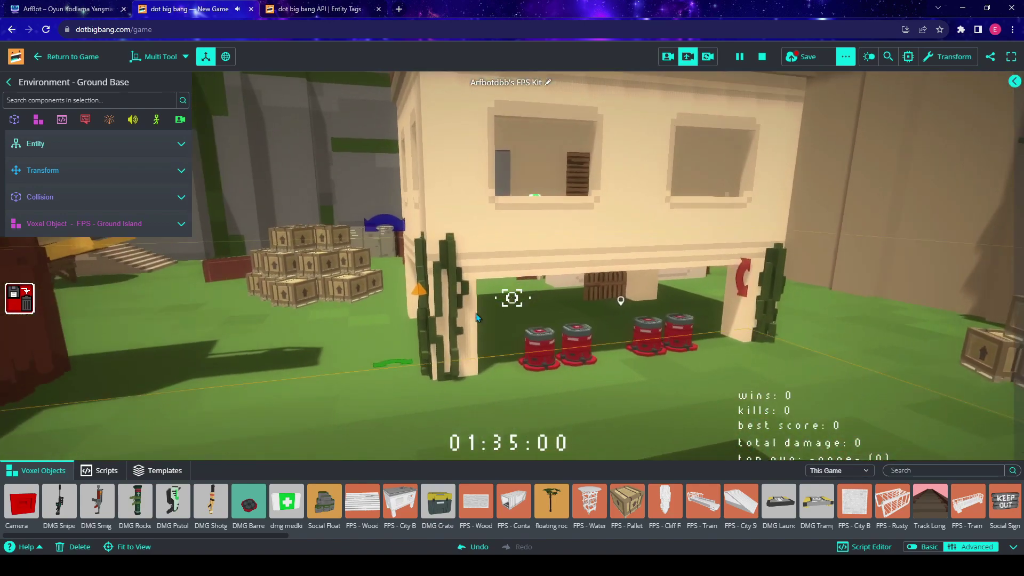
# Select the nearest Explosive Barrel under the building and open its FPS - Damageable script settings.
pyautogui.click(536, 350)
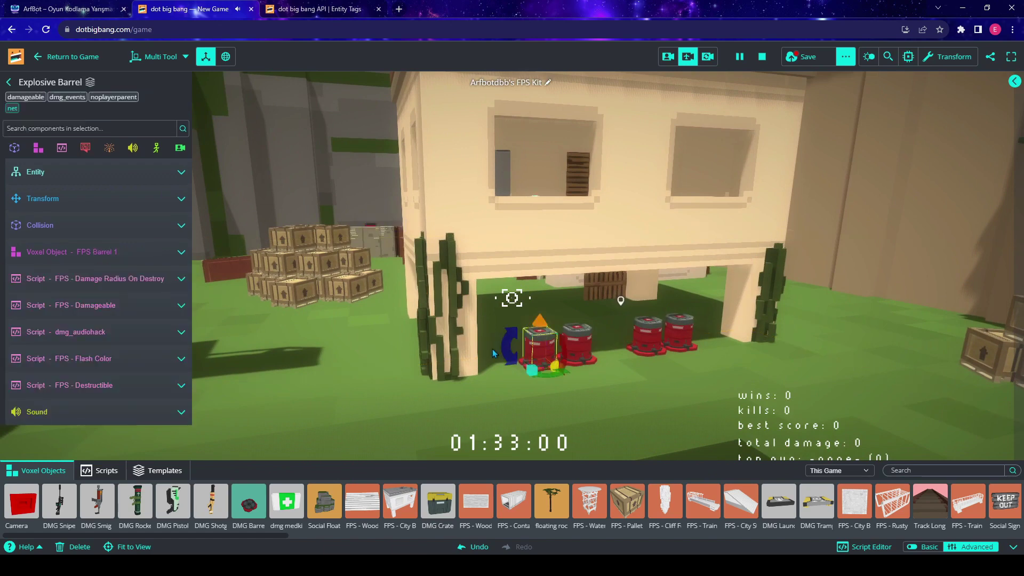
pyautogui.moveTo(465, 346); pyautogui.dragTo(270, 335, button='right')
pyautogui.press('w')
pyautogui.press('a')
pyautogui.click(180, 313)
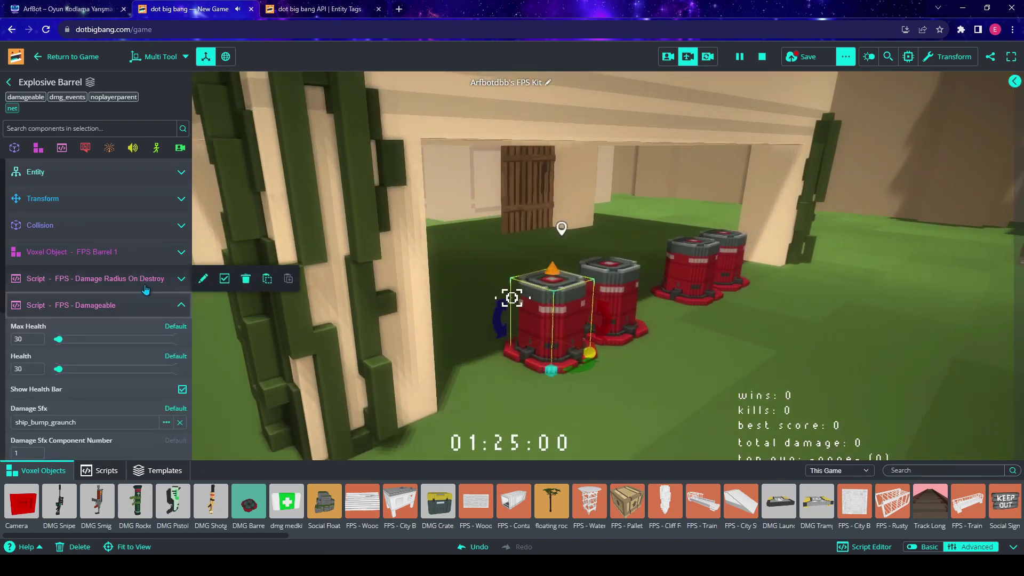
# Examine the Explosive Barrel's damage, dmg_audiohack, FPS - Flash Color and FPS - Destructible script settings.
pyautogui.click(123, 278)
pyautogui.scroll(-5, 115, 321)
pyautogui.scroll(-1, 116, 321)
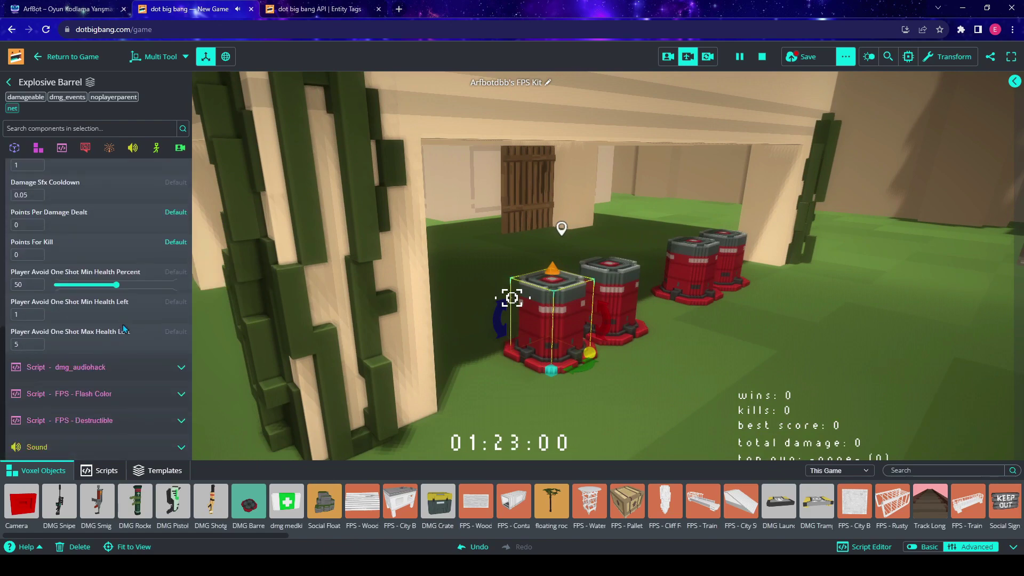
pyautogui.click(149, 366)
pyautogui.scroll(-2, 148, 366)
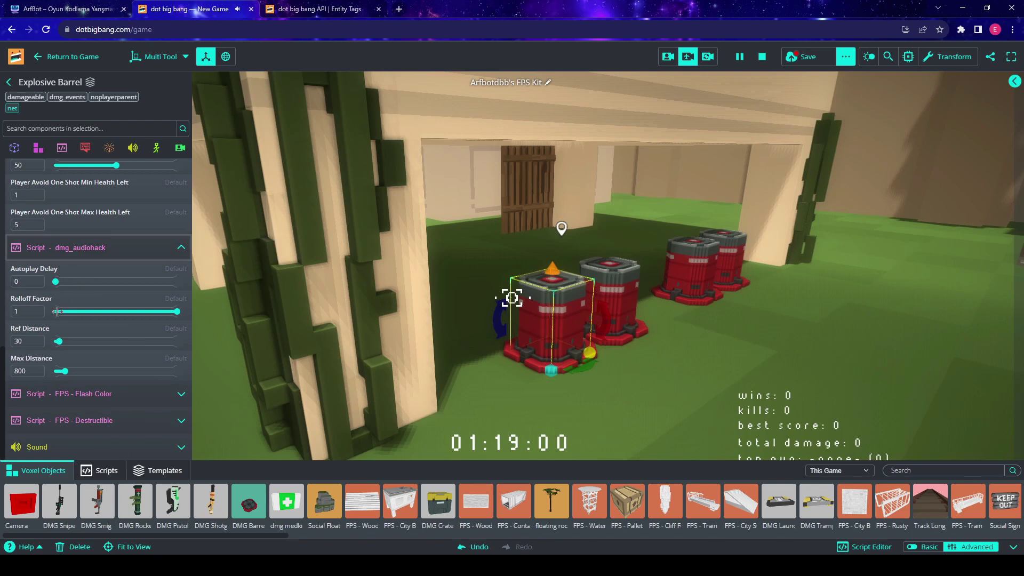
pyautogui.click(101, 394)
pyautogui.scroll(-3, 103, 247)
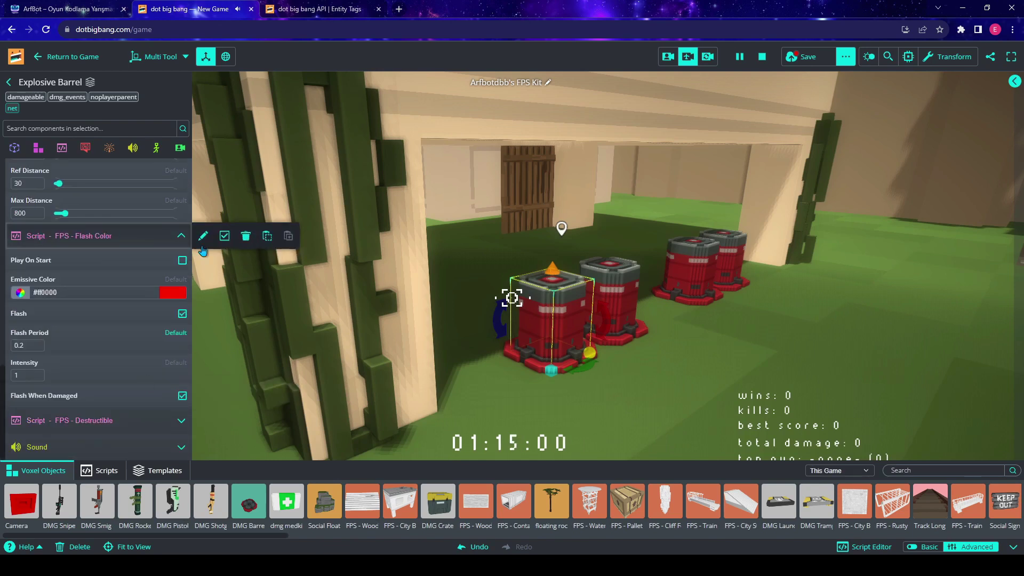
pyautogui.click(138, 421)
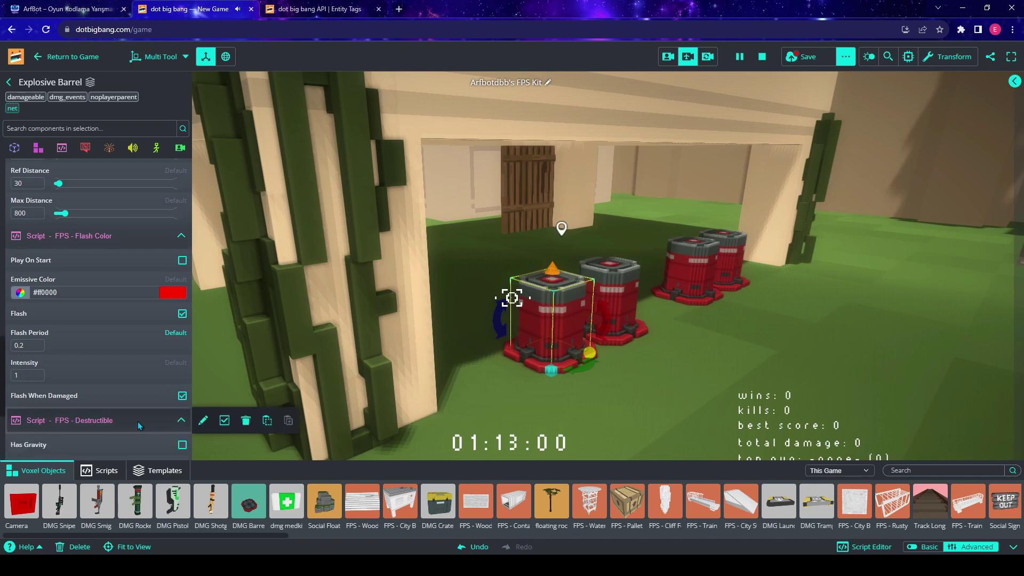
pyautogui.scroll(-3, 137, 421)
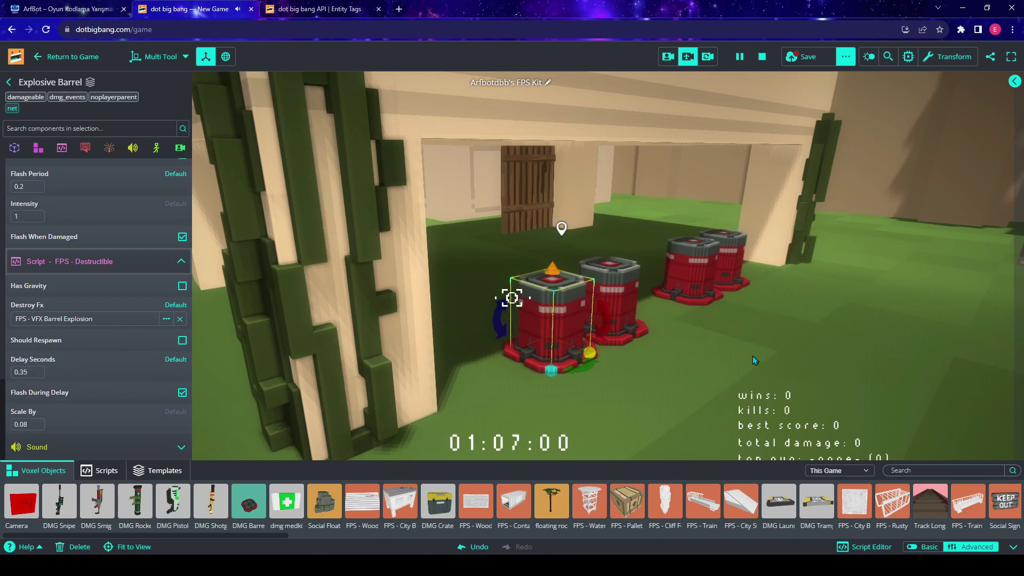
# Select a Pallet Box on top of the crate stack and inspect its FPS - Damageable and FPS - Destructible scripts.
pyautogui.click(795, 333)
pyautogui.moveTo(795, 329); pyautogui.dragTo(715, 295, button='right')
pyautogui.press('w')
pyautogui.click(519, 238)
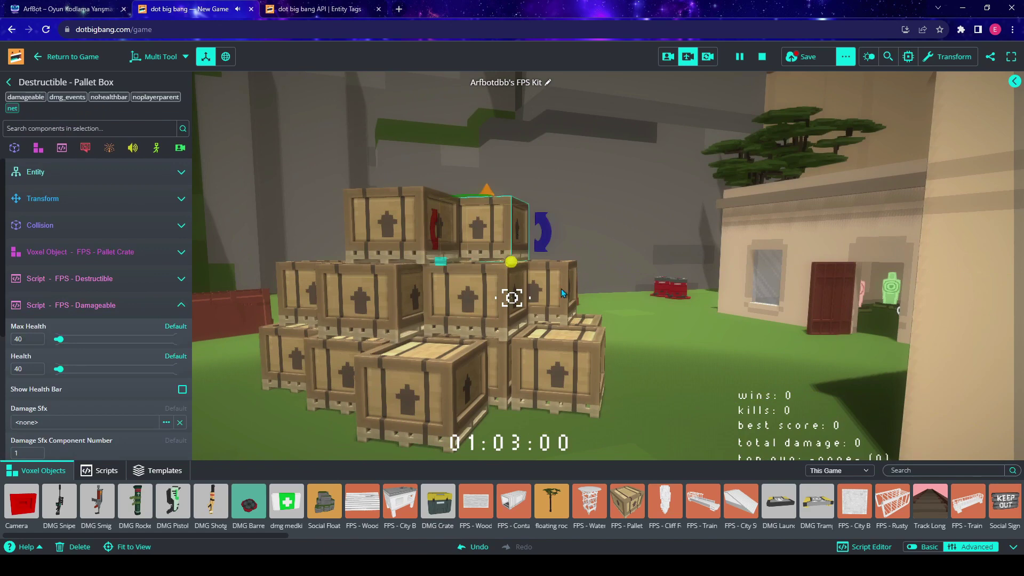
pyautogui.click(119, 304)
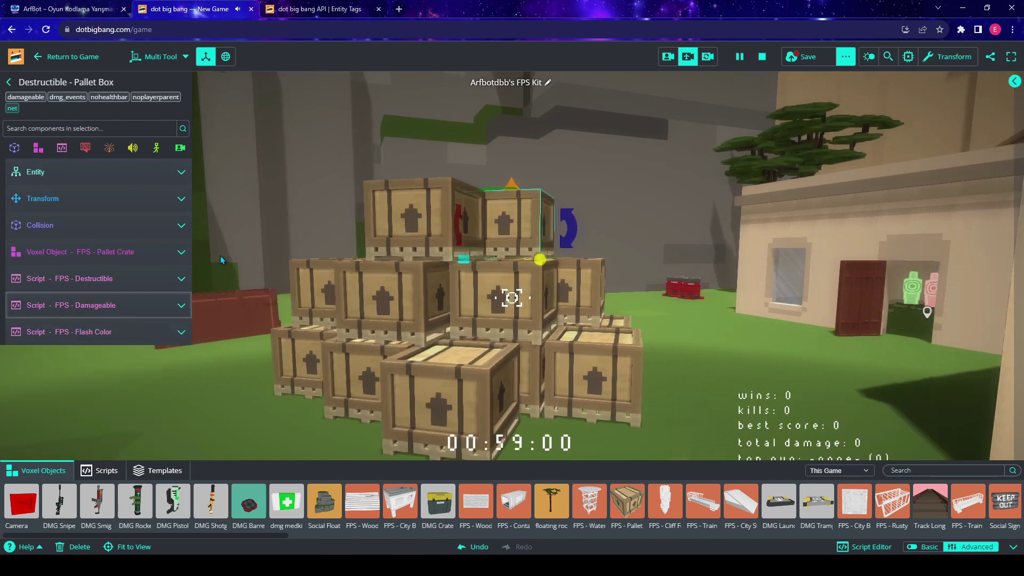
pyautogui.moveTo(106, 317)
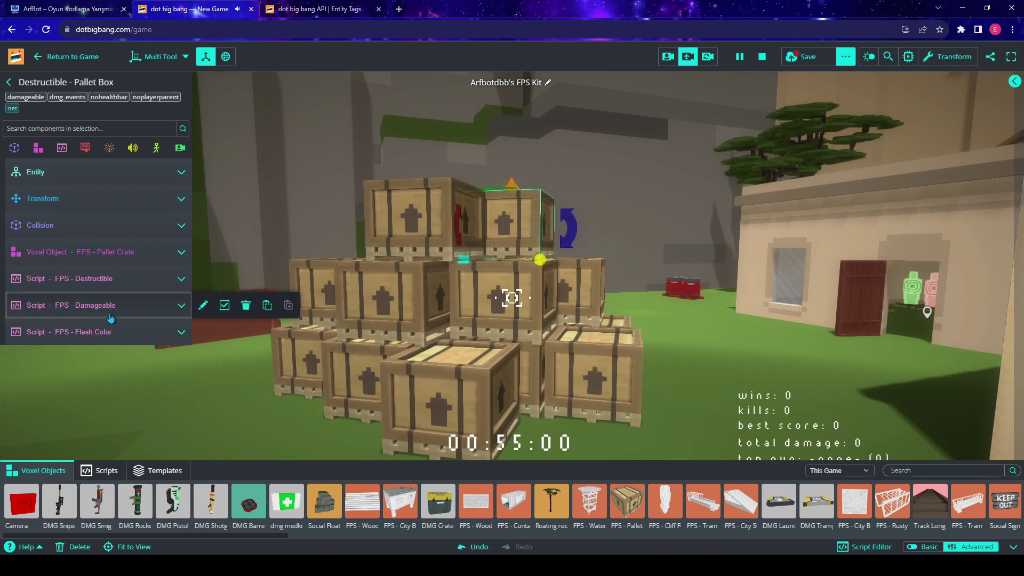
pyautogui.click(110, 317)
pyautogui.click(107, 279)
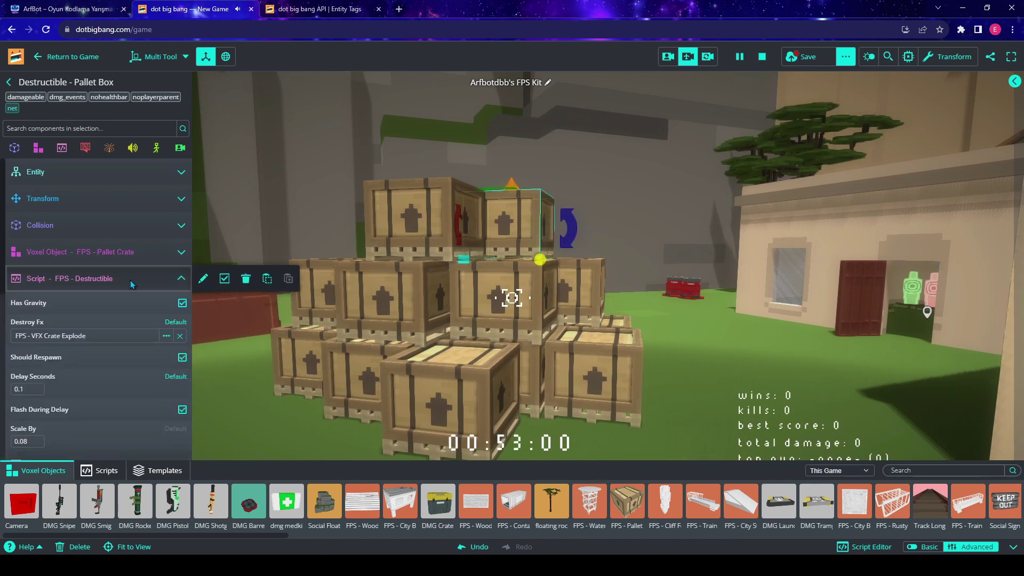
pyautogui.click(708, 331)
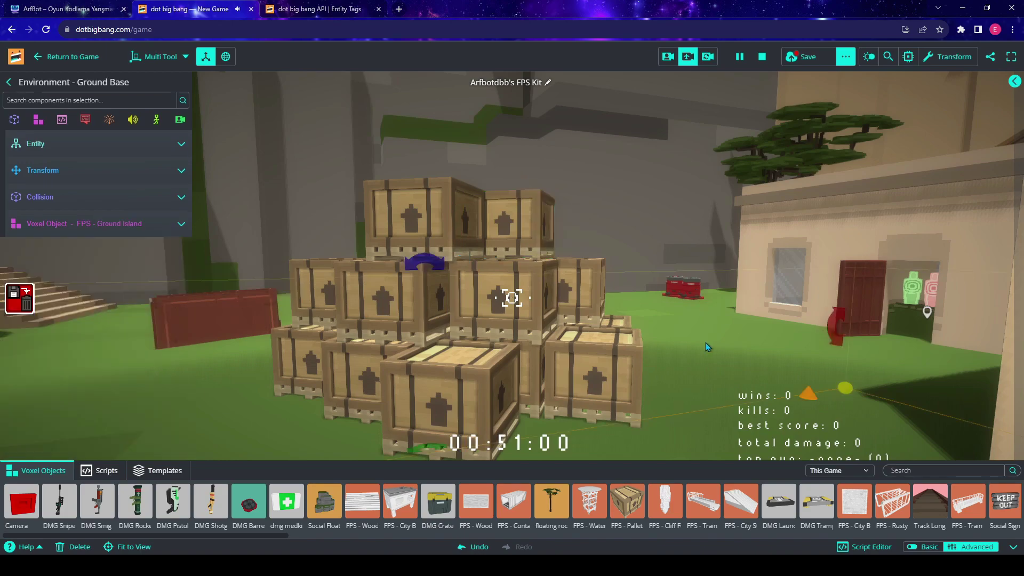
# Fly the camera beyond the container and crane to the green platform of labelled example objects.
pyautogui.moveTo(671, 312); pyautogui.dragTo(242, 256, button='right')
pyautogui.press('w')
pyautogui.press('w')
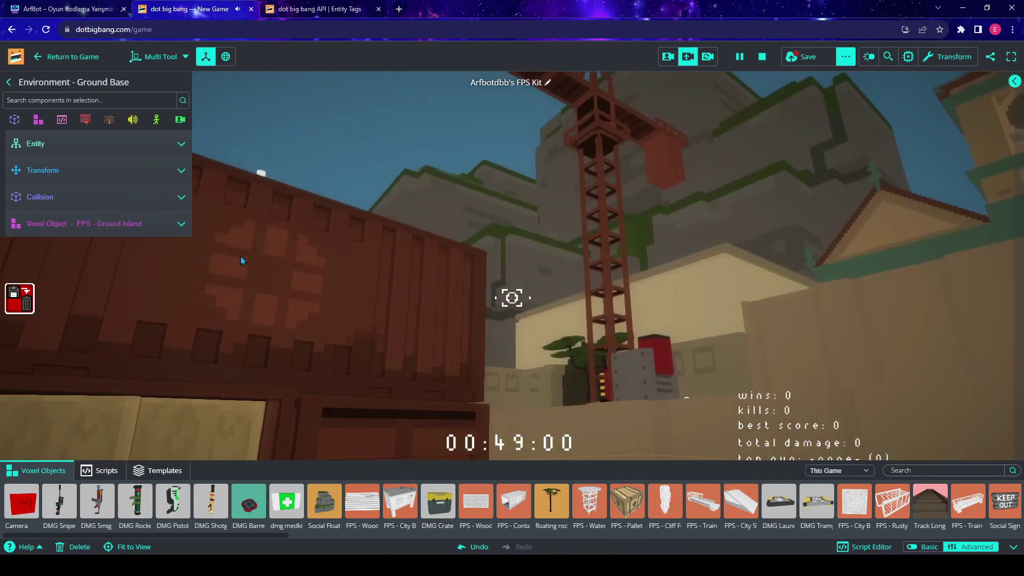
pyautogui.moveTo(635, 265); pyautogui.dragTo(395, 417, button='right')
pyautogui.press('w')
pyautogui.press('w')
pyautogui.press('w')
pyautogui.press('d')
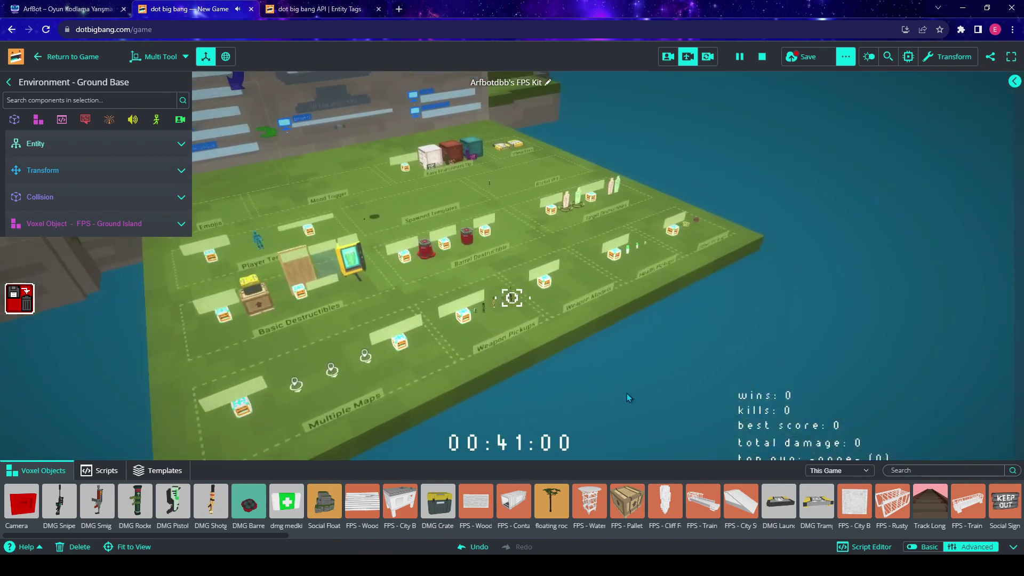
# Clear the selection and collapse the asset palette to enlarge the view of the example platform.
pyautogui.click(626, 393)
pyautogui.moveTo(625, 393); pyautogui.dragTo(590, 377, button='right')
pyautogui.press('d')
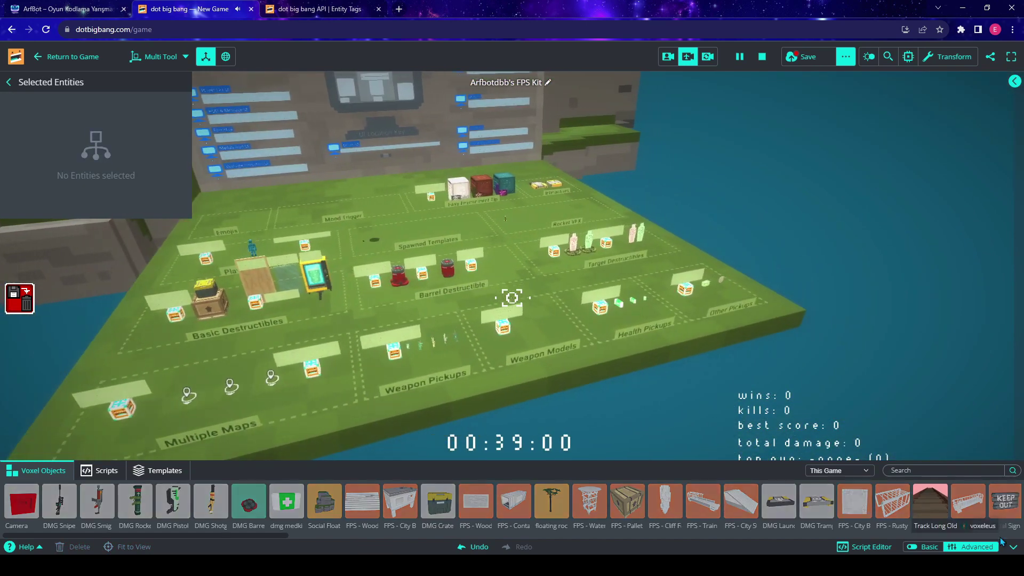
pyautogui.click(1010, 549)
pyautogui.moveTo(754, 452); pyautogui.dragTo(662, 427, button='right')
pyautogui.press('w')
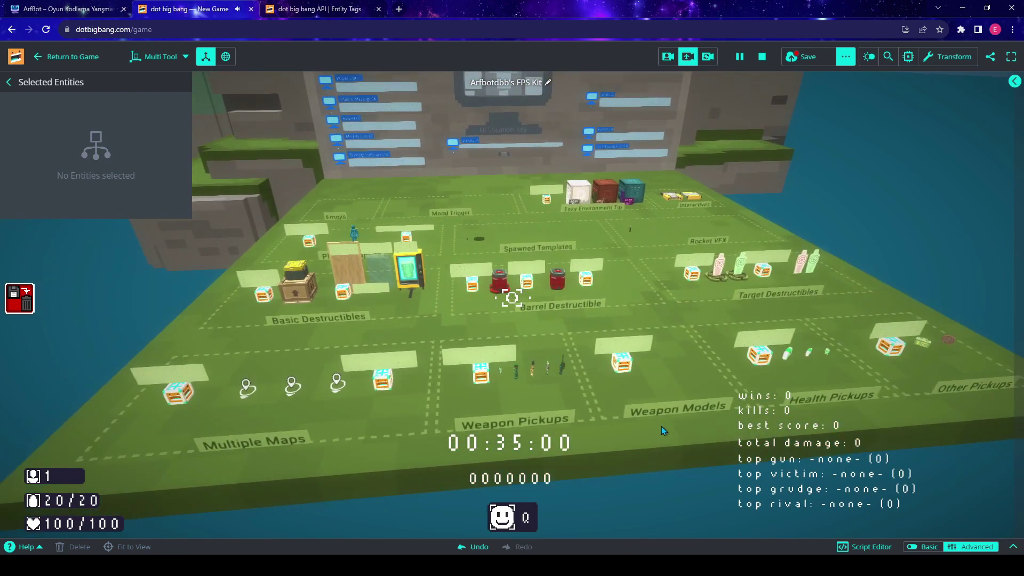
# Examine the Health Pickups section and its explanatory note on the example platform.
pyautogui.press('d')
pyautogui.moveTo(655, 424); pyautogui.dragTo(629, 401, button='right')
pyautogui.press('w')
pyautogui.press('a')
pyautogui.press('w')
pyautogui.press('a')
pyautogui.press('w')
pyautogui.press('a')
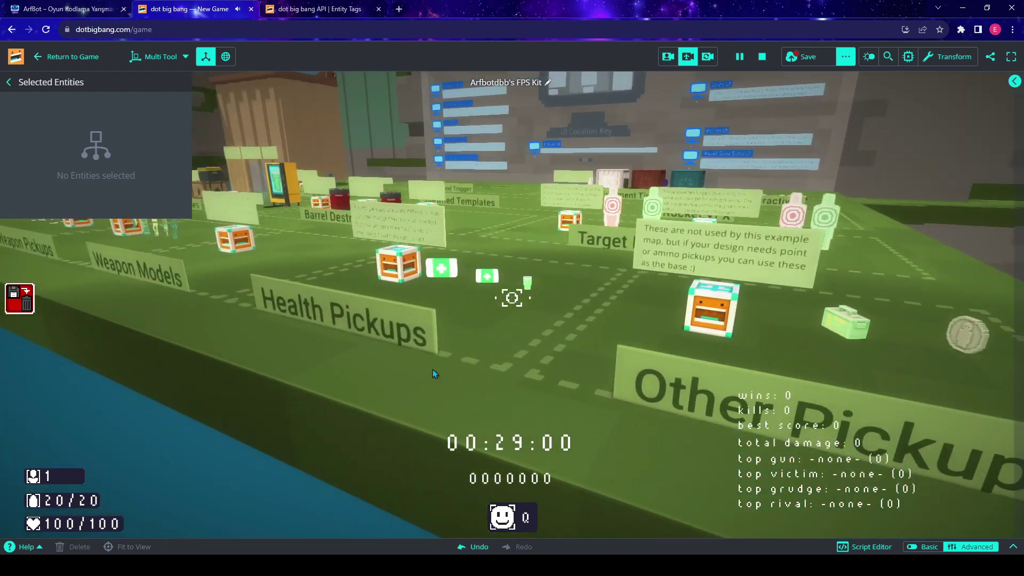
pyautogui.press('w')
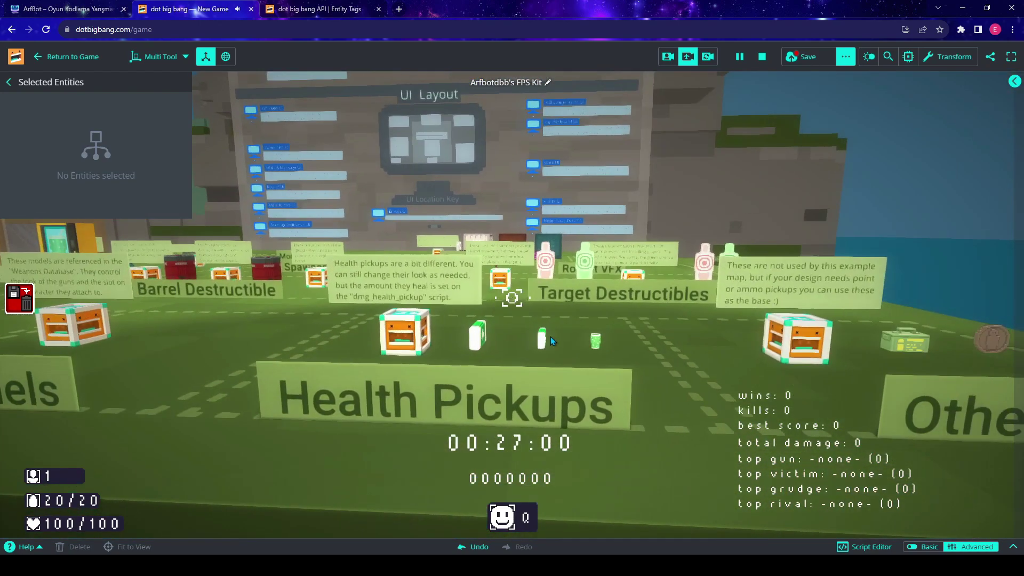
pyautogui.press('s')
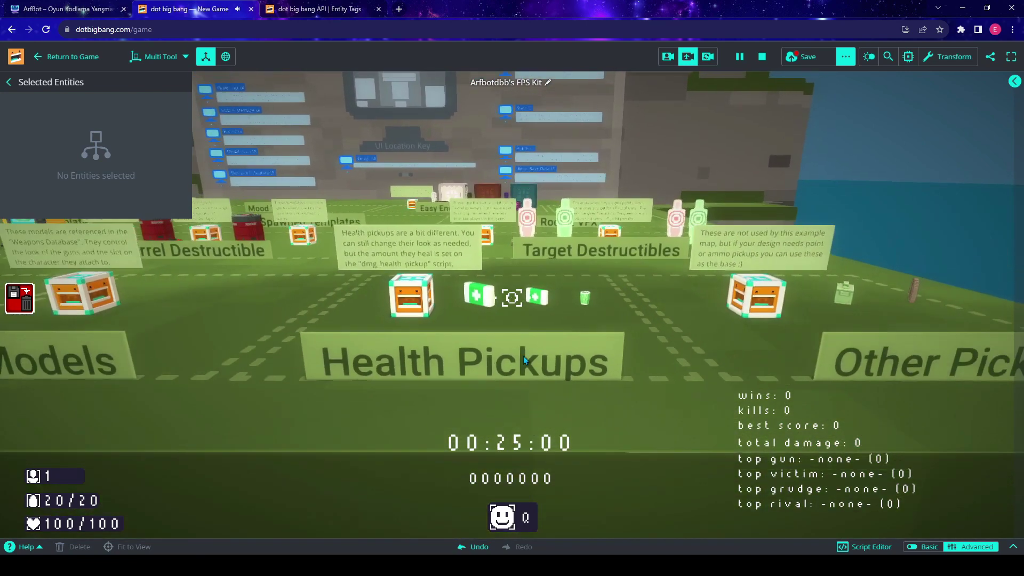
# Select the Health +20, +5 Lemonade and +40 pickups in turn and inspect the Health value in the last one's FPS - Health Pickup script.
pyautogui.click(536, 300)
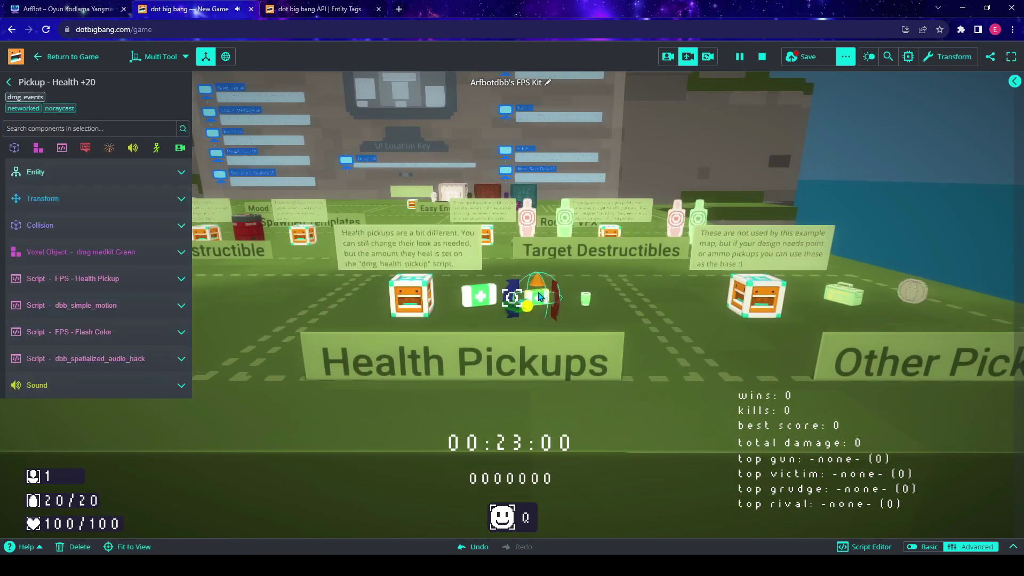
pyautogui.click(585, 299)
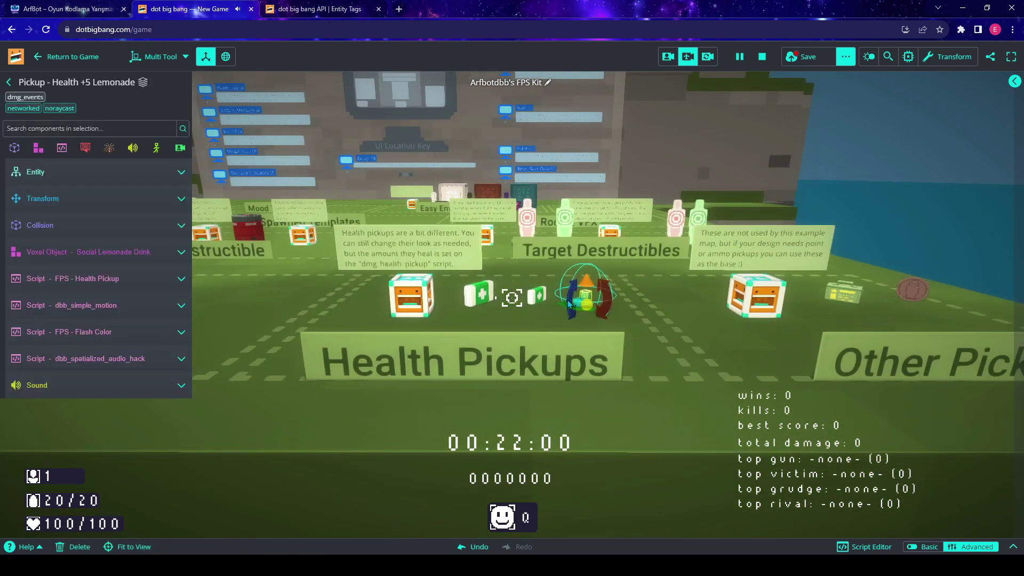
pyautogui.click(484, 300)
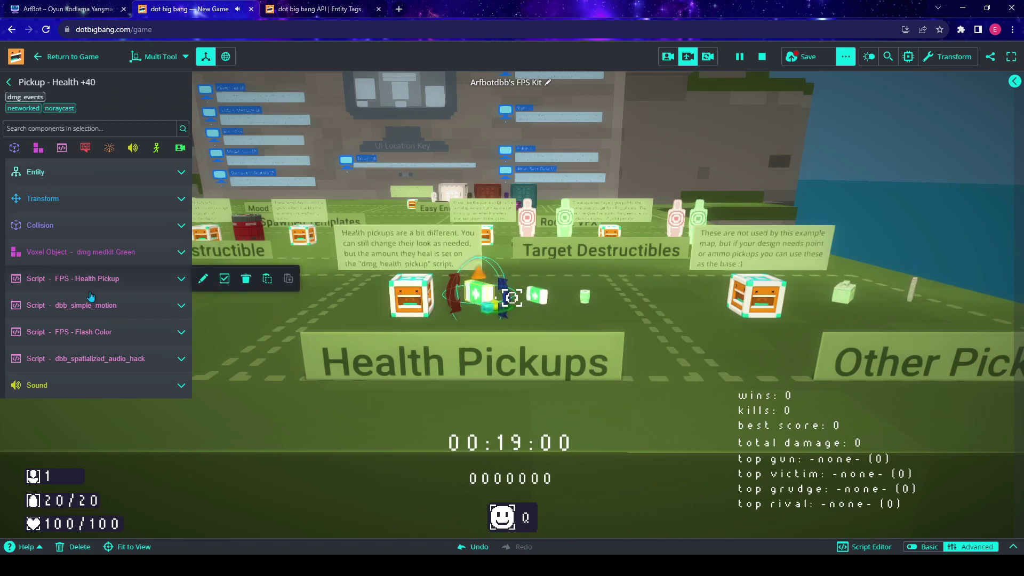
pyautogui.click(112, 280)
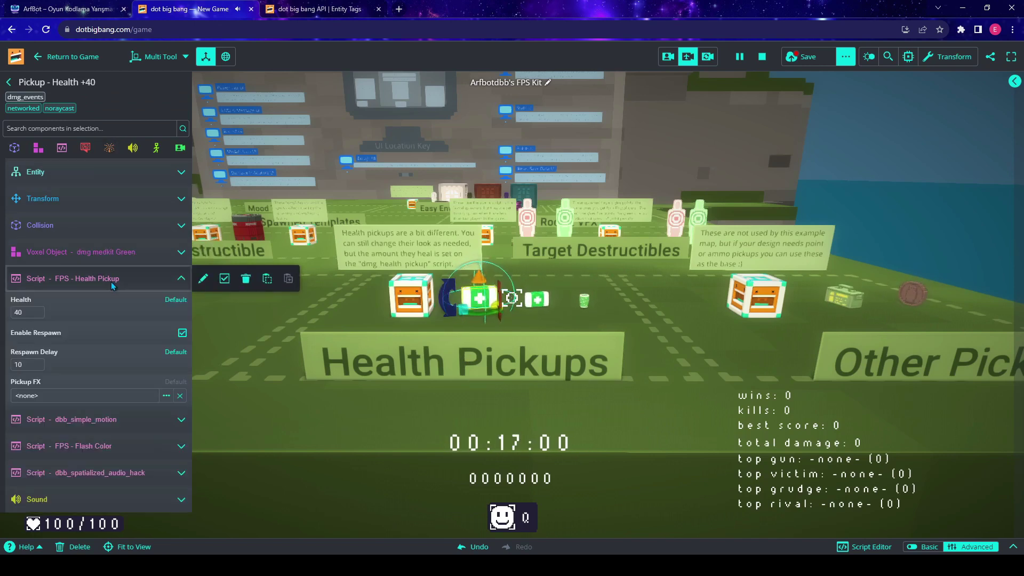
pyautogui.click(42, 314)
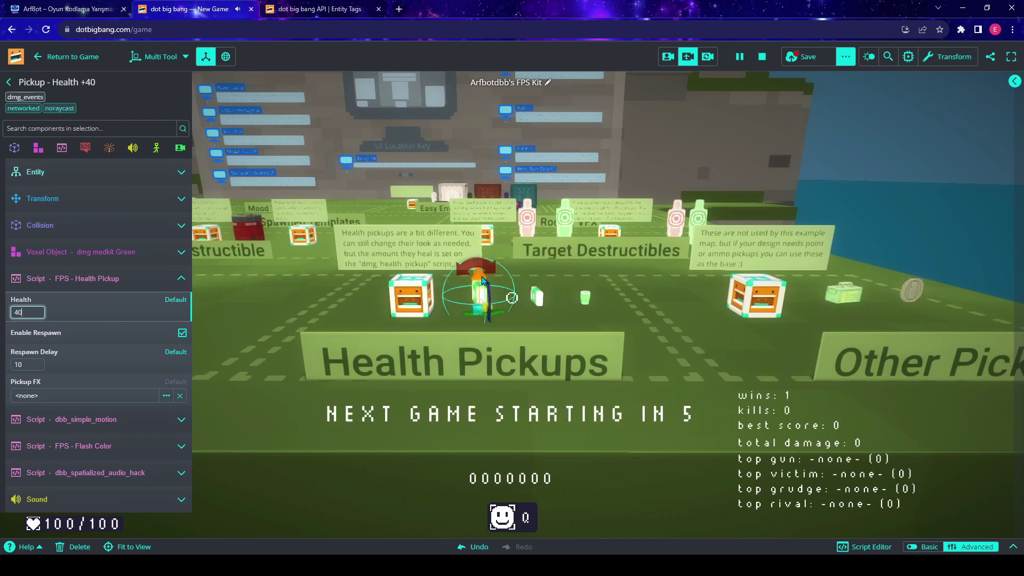
# Select the beige ground under the example platform and pause the running game.
pyautogui.click(688, 381)
pyautogui.click(688, 384)
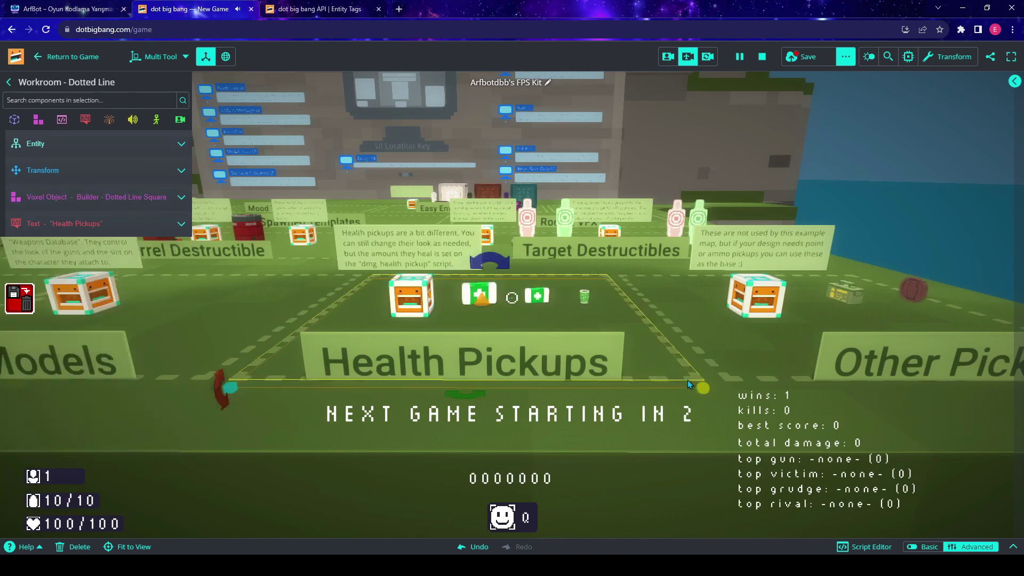
pyautogui.click(725, 420)
pyautogui.click(739, 57)
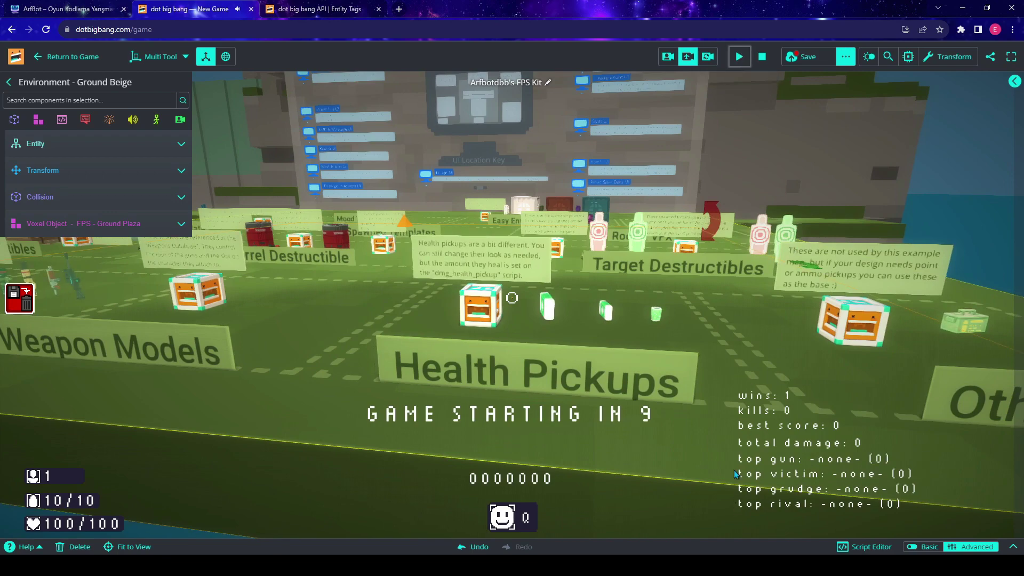
# Select the Wood Board in the Basic Destructibles section and collapse its FPS - Destructible, FPS - Damageable and FPS - Flash Color scripts.
pyautogui.moveTo(683, 418); pyautogui.dragTo(682, 390, button='right')
pyautogui.press('a')
pyautogui.press('w')
pyautogui.press('a')
pyautogui.press('a')
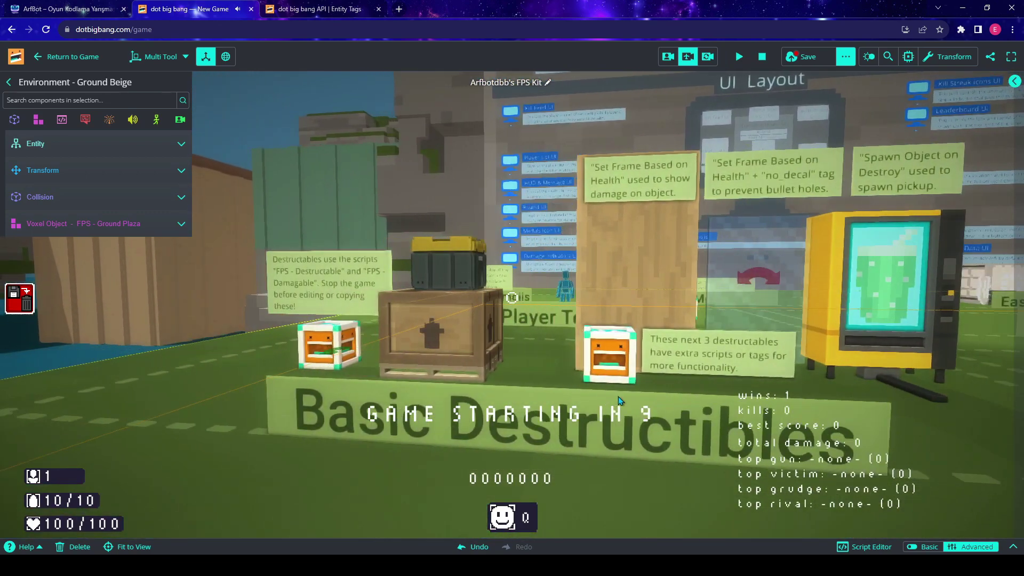
pyautogui.click(648, 267)
pyautogui.click(159, 278)
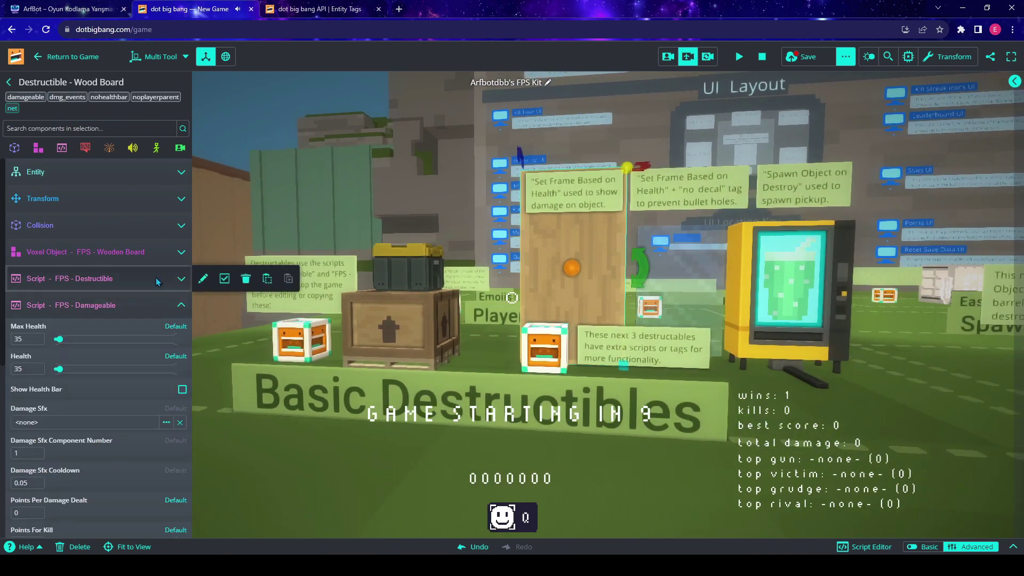
pyautogui.click(157, 305)
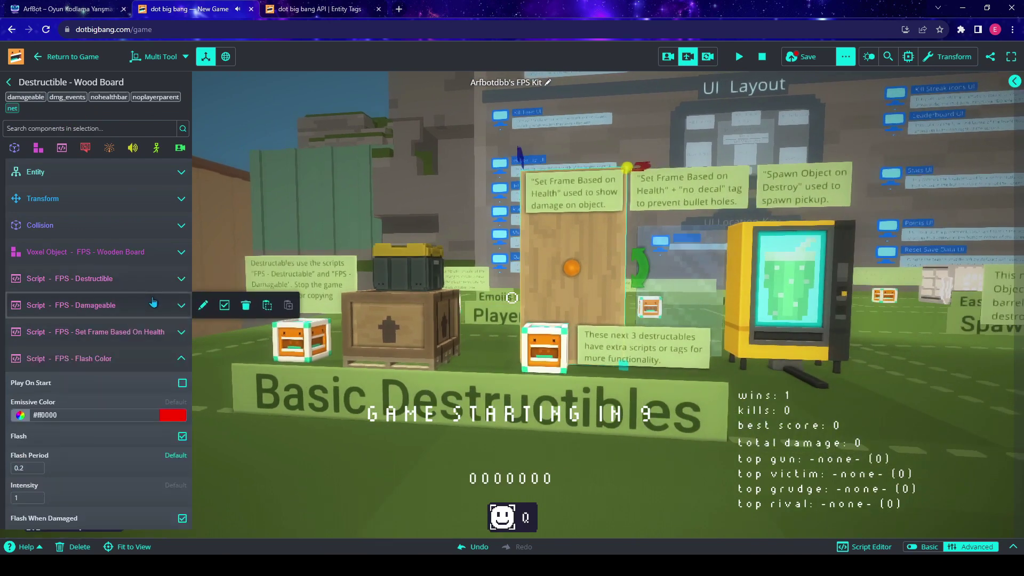
pyautogui.click(162, 366)
# Fly the camera from the destructible examples to the Workroom wall and examine its UI Layout diagram and labelled UI objects.
pyautogui.moveTo(704, 384); pyautogui.dragTo(782, 427, button='right')
pyautogui.press('a')
pyautogui.moveTo(634, 259); pyautogui.dragTo(735, 222, button='right')
pyautogui.press('w')
pyautogui.press('a')
pyautogui.press('d')
pyautogui.press('d')
pyautogui.press('w')
pyautogui.press('w')
pyautogui.press('d')
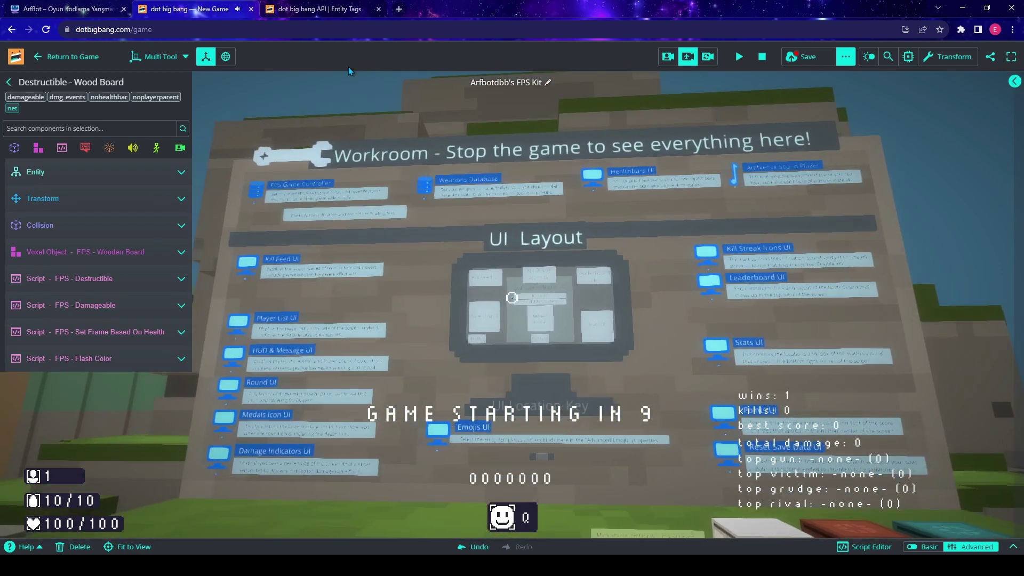
pyautogui.moveTo(792, 294); pyautogui.dragTo(778, 375, button='right')
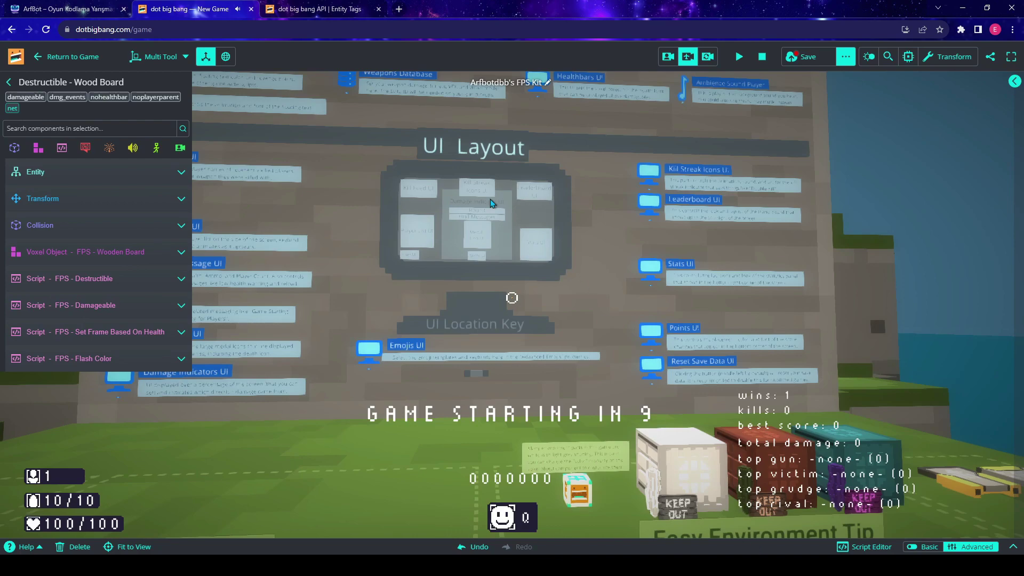
# Select the Stats UI settings object on the Workroom wall.
pyautogui.moveTo(738, 288)
pyautogui.mouseDown(button='right')
pyautogui.moveTo(739, 190)
pyautogui.moveTo(757, 184)
pyautogui.moveTo(737, 277)
pyautogui.mouseUp(button='right')
pyautogui.press('w')
pyautogui.press('d')
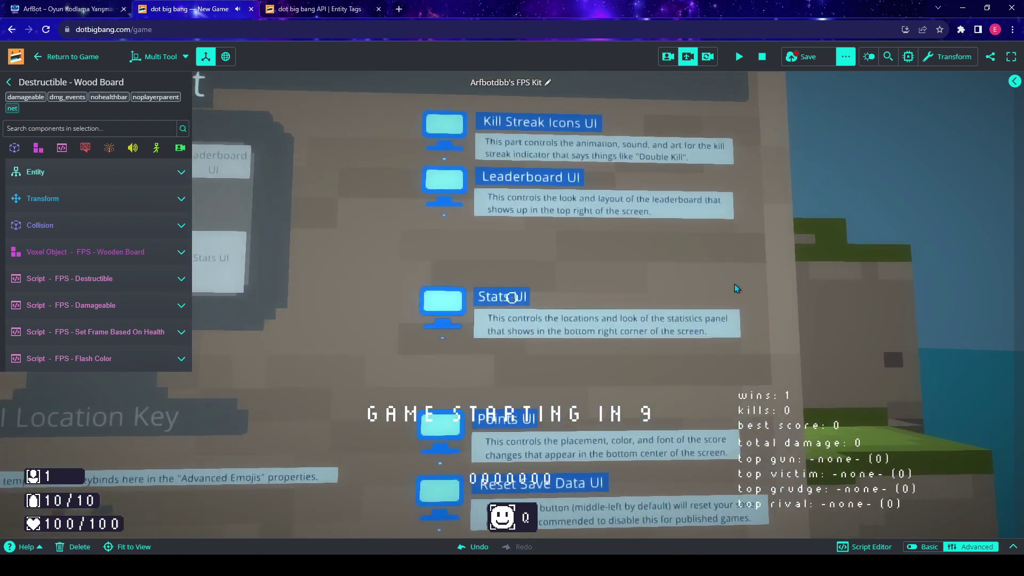
pyautogui.scroll(-4, 571, 287)
pyautogui.click(517, 336)
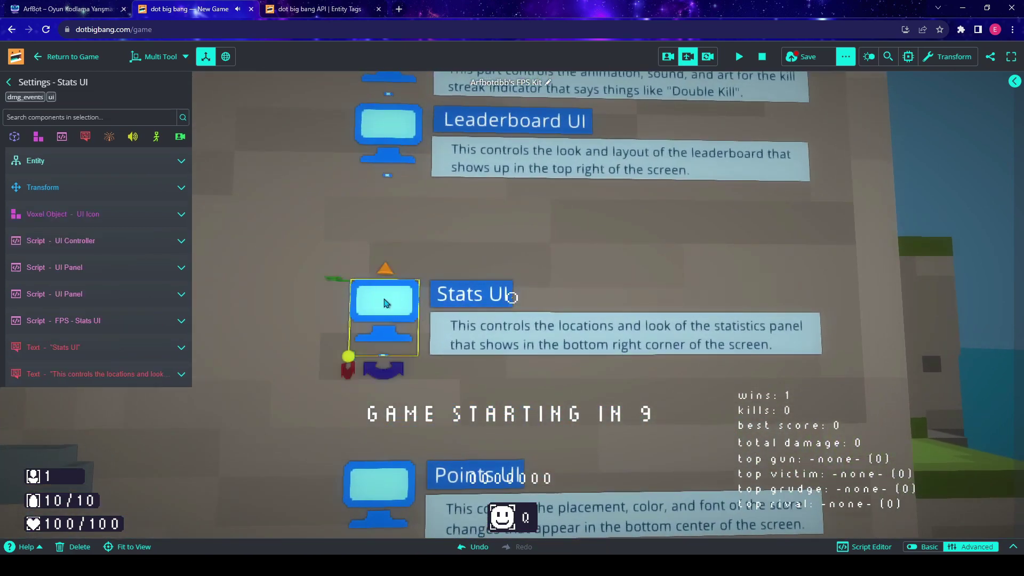
# Expand the Stats UI object's UI Controller and first UI Panel scripts and review the panel's anchor, position and size properties.
pyautogui.moveTo(123, 245)
pyautogui.click(123, 245)
pyautogui.click(130, 291)
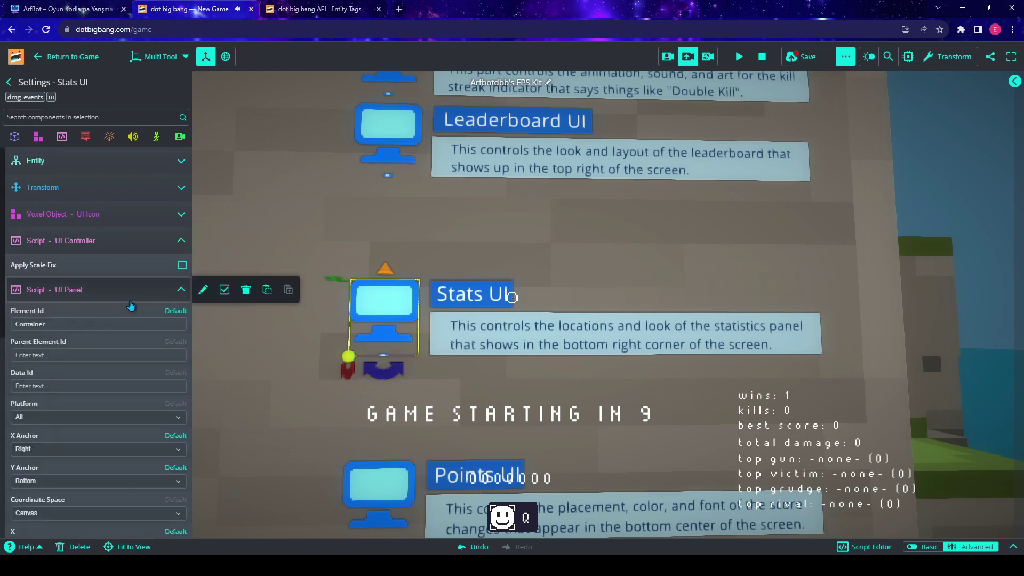
pyautogui.click(130, 293)
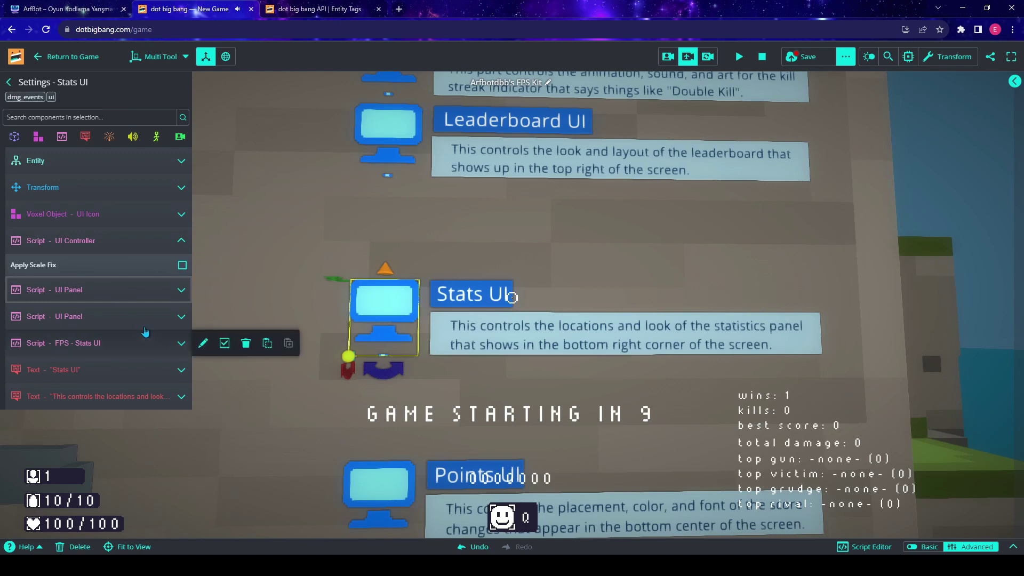
pyautogui.moveTo(140, 324)
pyautogui.click(131, 298)
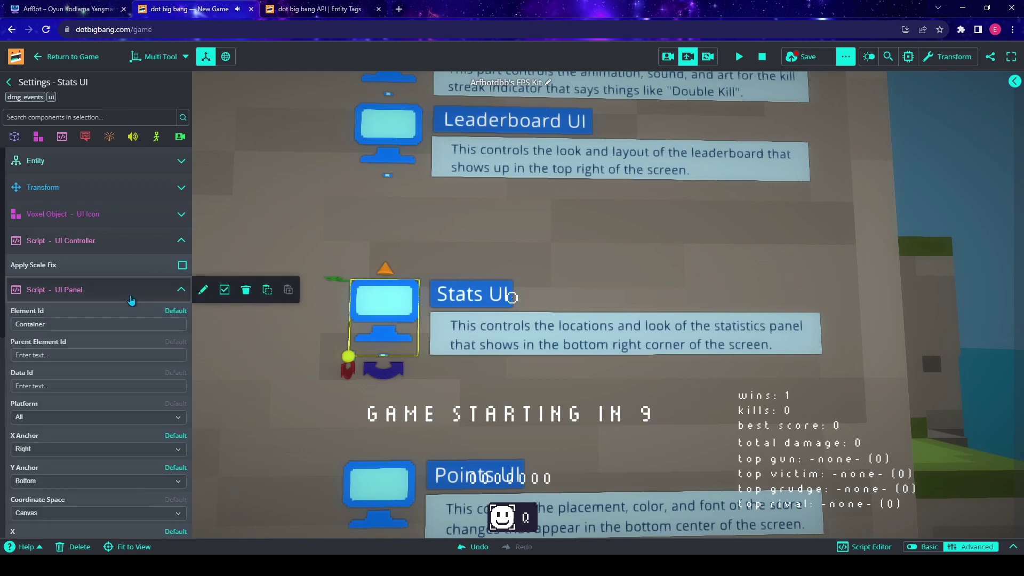
pyautogui.scroll(-6, 139, 320)
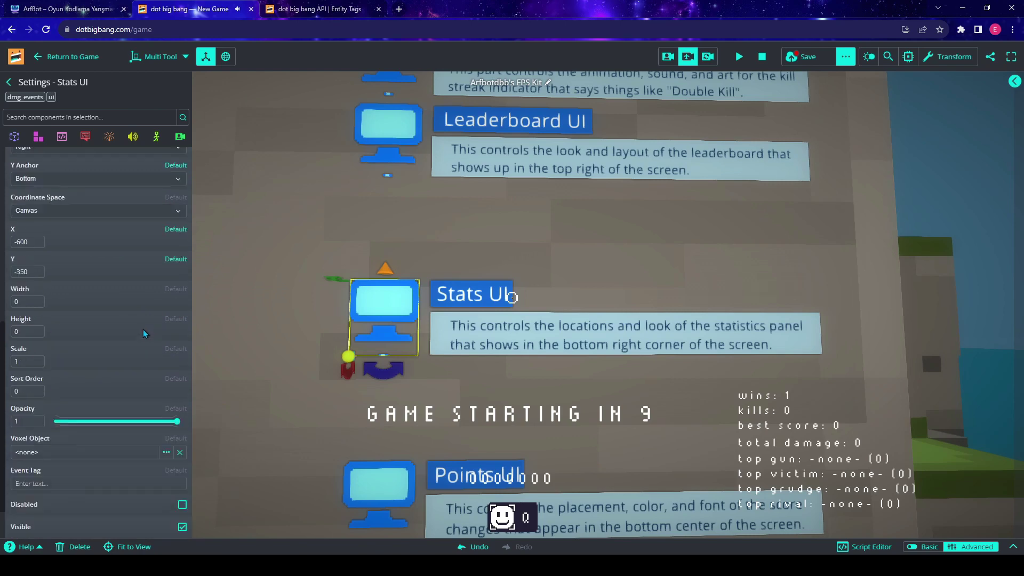
# Set the Stats UI Container panel's X to -500 and run the game briefly to preview the new position.
pyautogui.click(20, 242)
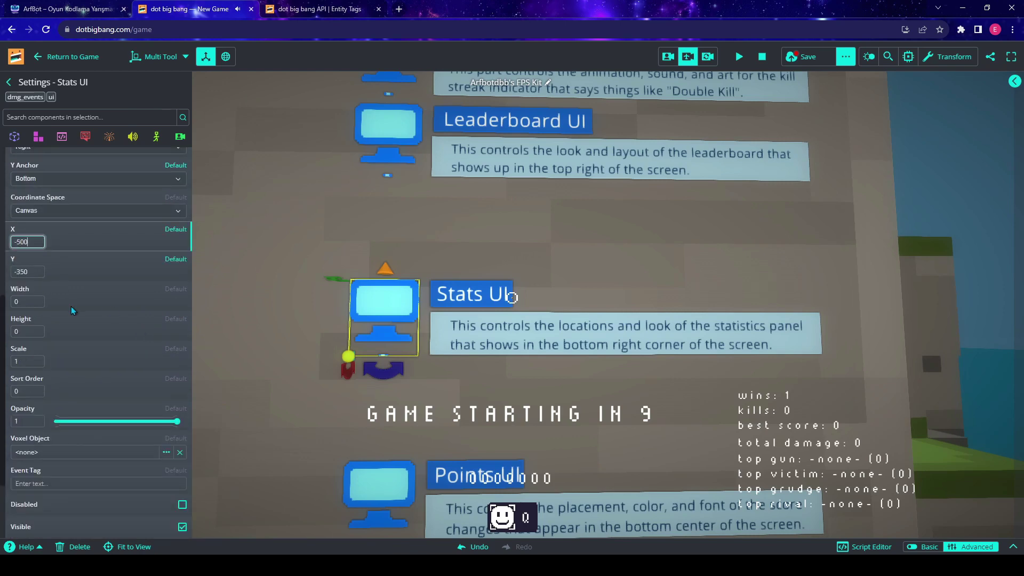
pyautogui.click(101, 226)
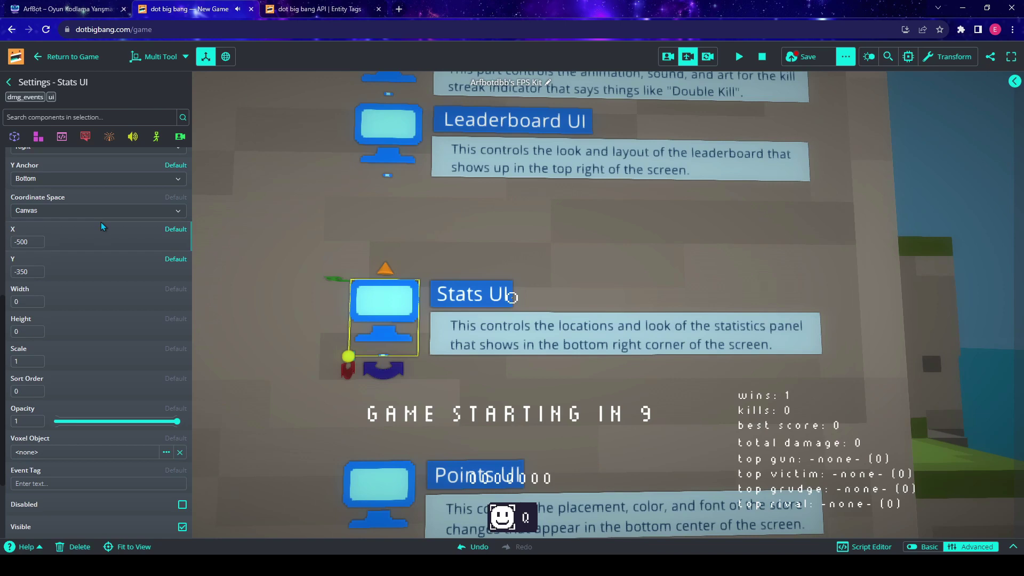
pyautogui.click(740, 56)
pyautogui.click(740, 57)
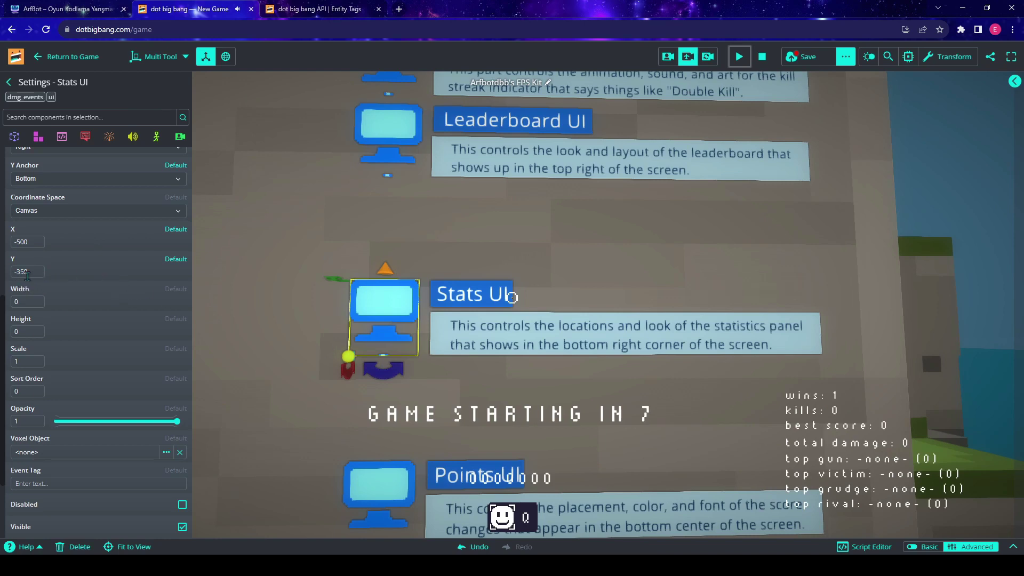
# Try Y values of 0 and -500 for the Stats UI Container panel, briefly running the game to preview each.
pyautogui.click(32, 273)
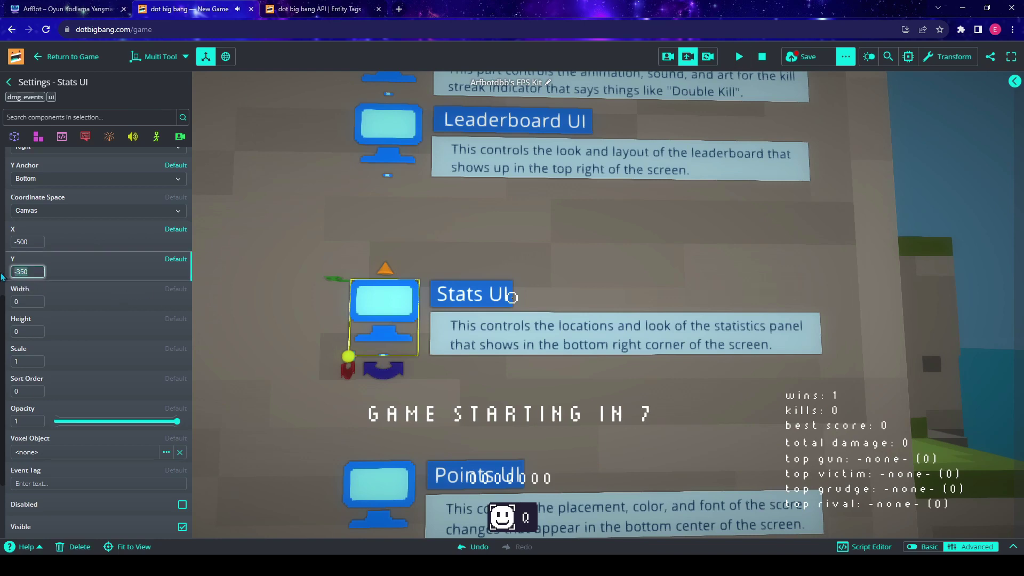
pyautogui.write('0')
pyautogui.click(739, 56)
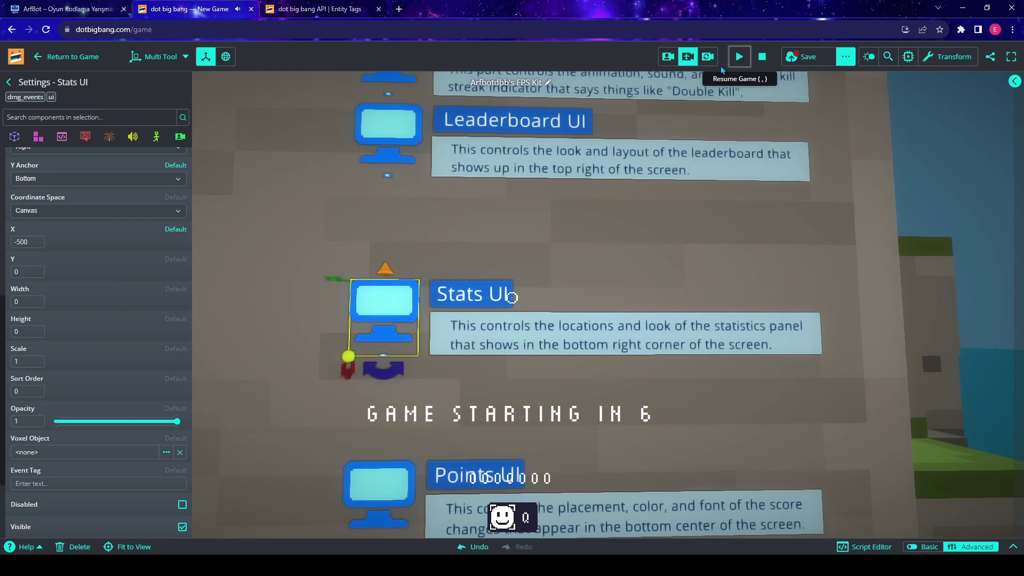
pyautogui.click(18, 273)
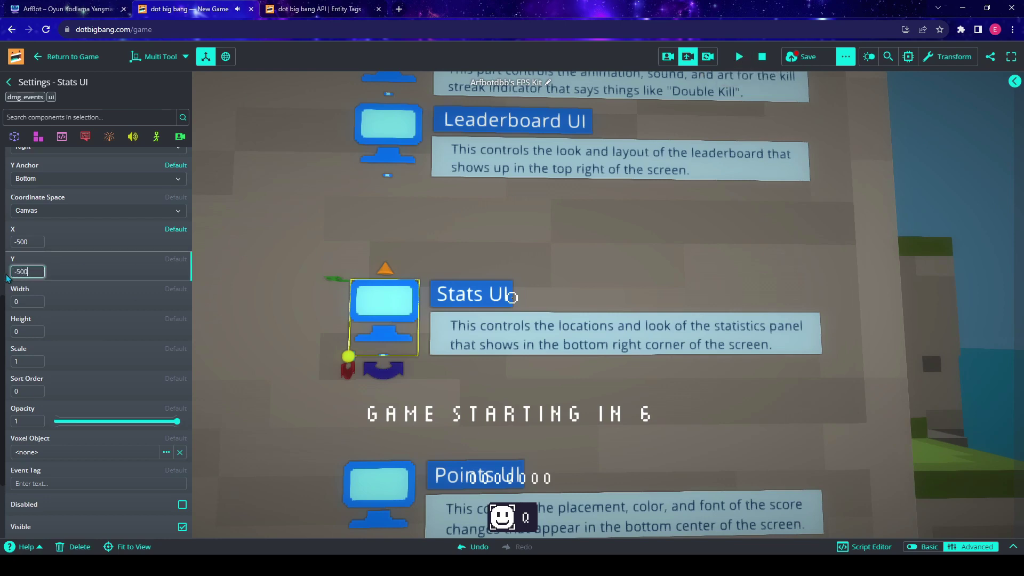
pyautogui.press('Return')
pyautogui.click(739, 57)
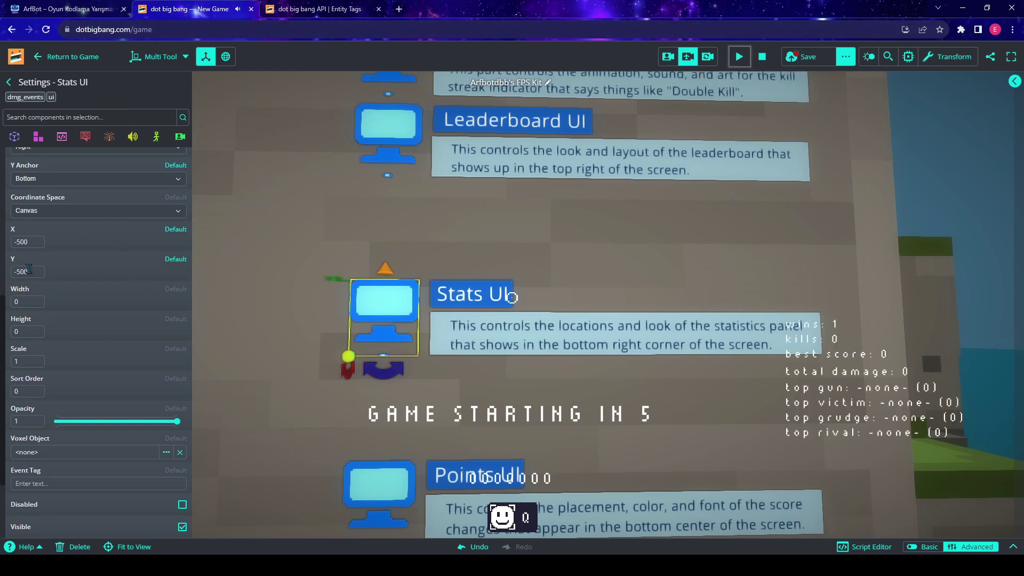
# Set the Stats UI Container panel's Y to -800 and run the game briefly to preview the position.
pyautogui.click(31, 271)
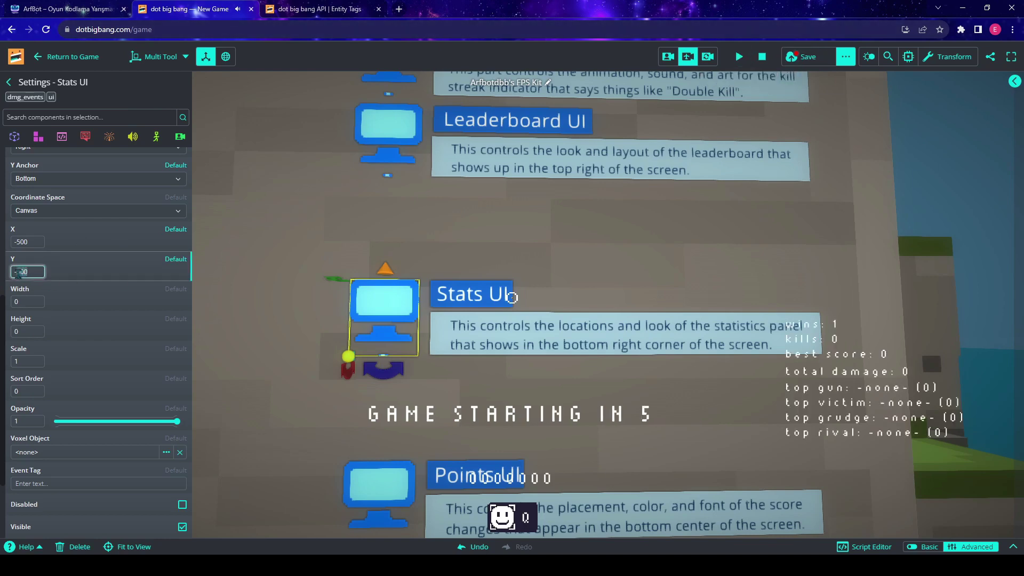
pyautogui.click(739, 60)
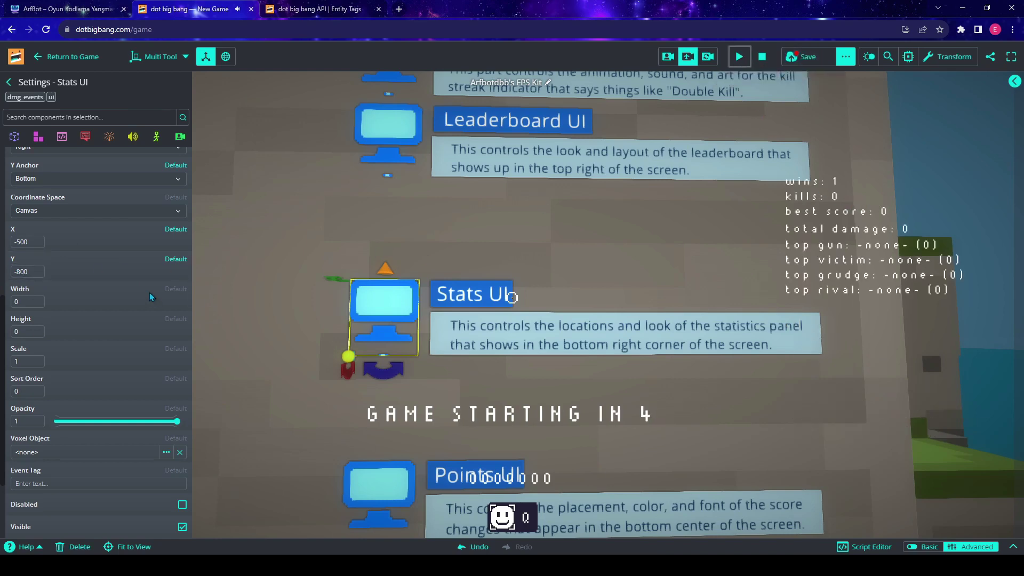
# Expand and review the Stats UI object's second UI Panel script, with element id Guests, and its FPS - Stats UI script.
pyautogui.scroll(-2, 151, 297)
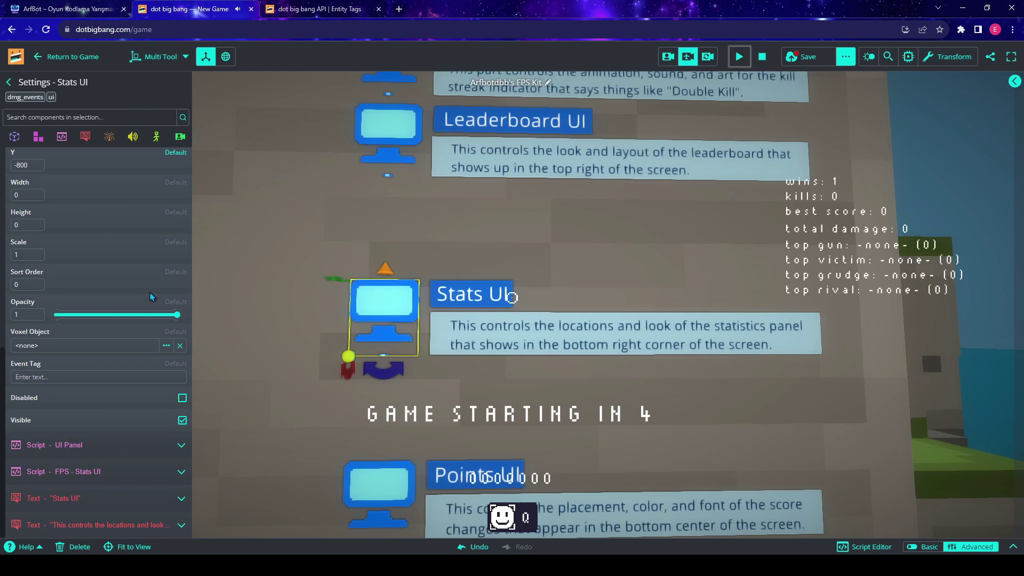
pyautogui.click(136, 451)
pyautogui.scroll(-6, 126, 421)
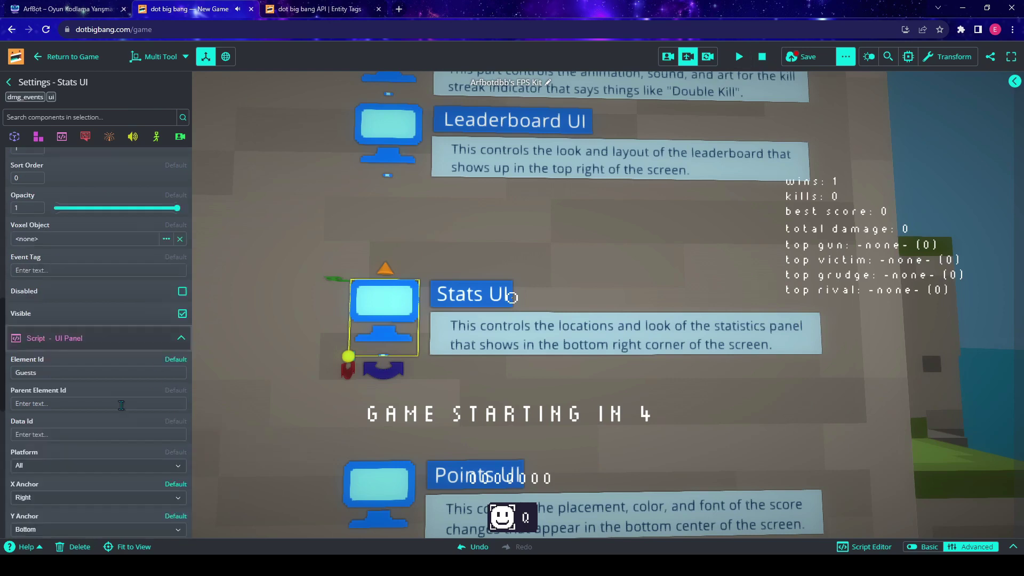
pyautogui.scroll(-4, 125, 406)
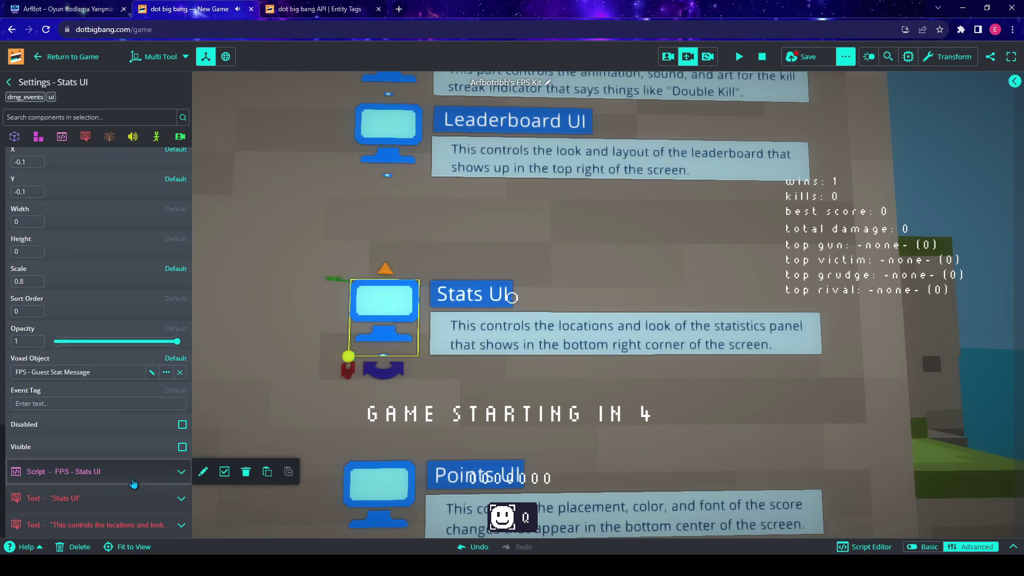
pyautogui.click(133, 483)
pyautogui.scroll(-6, 120, 427)
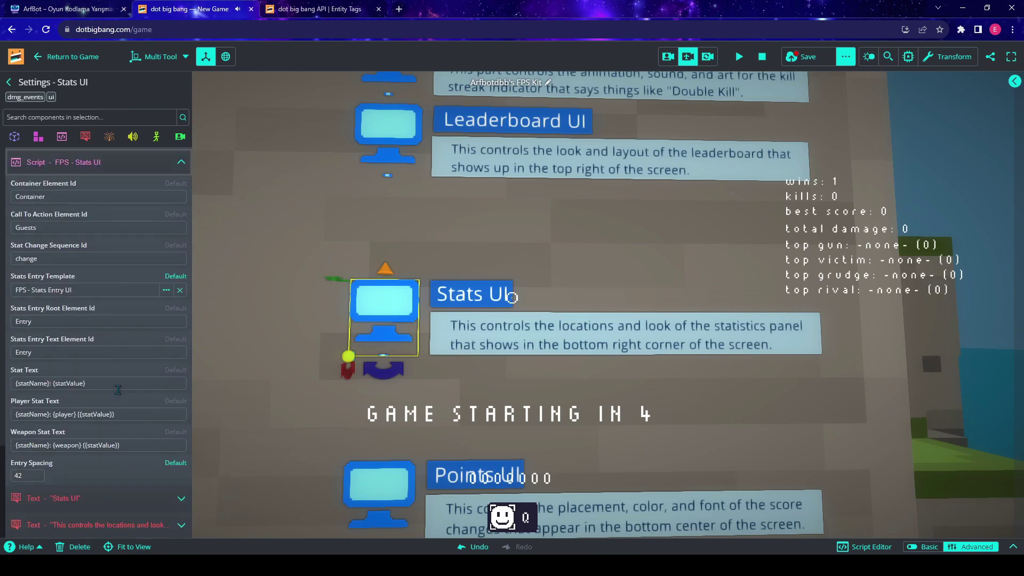
# View the Guests panel's FPS - Guest Stat Message voxel object in its viewer, close the viewer and open the list of replacement voxel objects.
pyautogui.scroll(5, 119, 388)
pyautogui.click(112, 331)
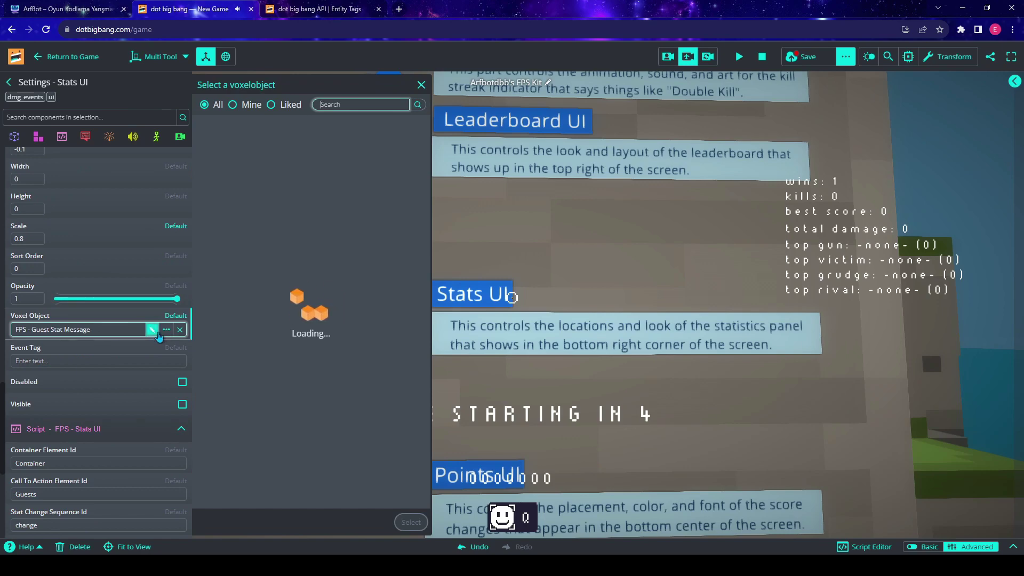
pyautogui.click(161, 331)
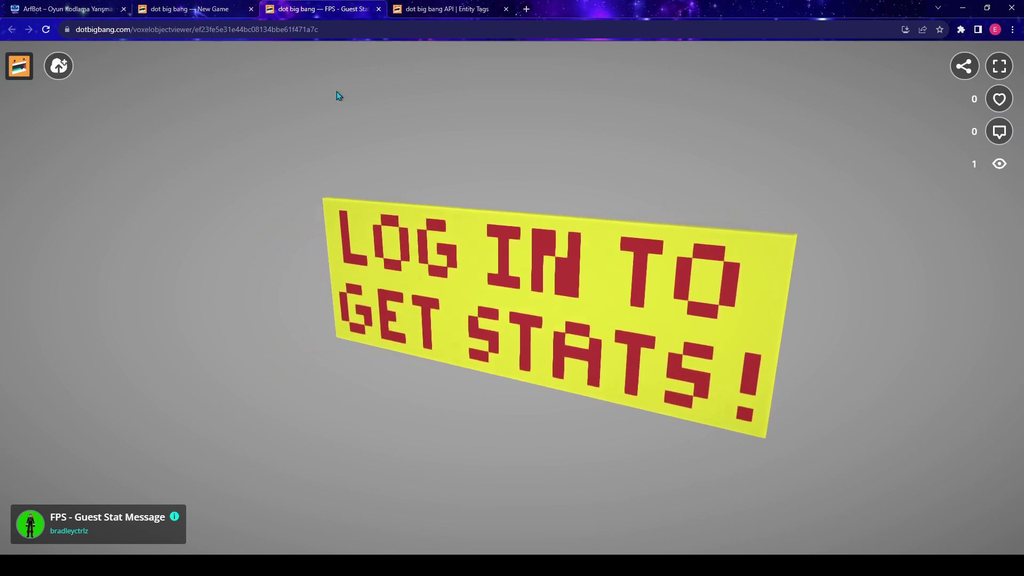
pyautogui.hotkey('ctrl', 'w')
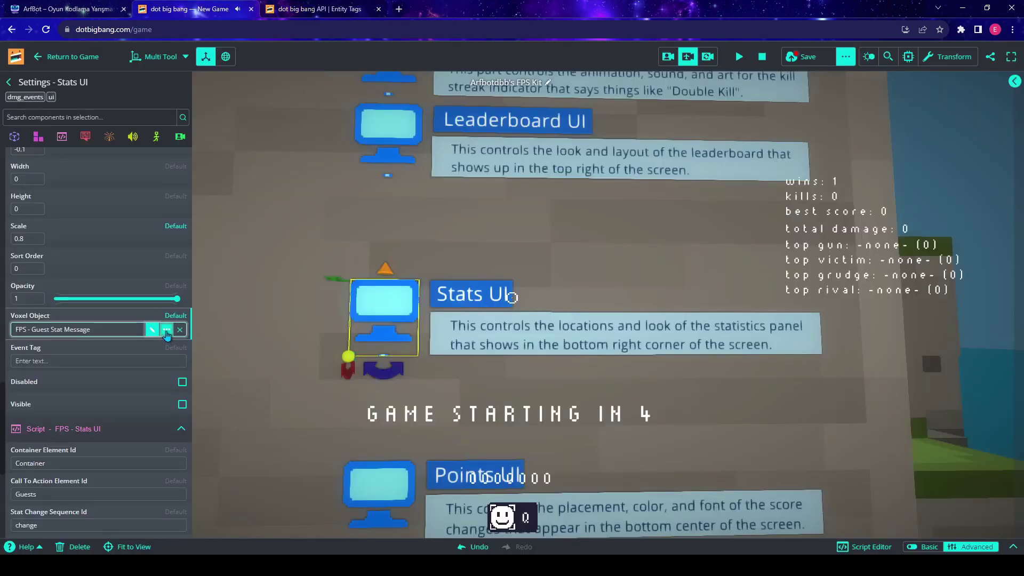
pyautogui.click(167, 330)
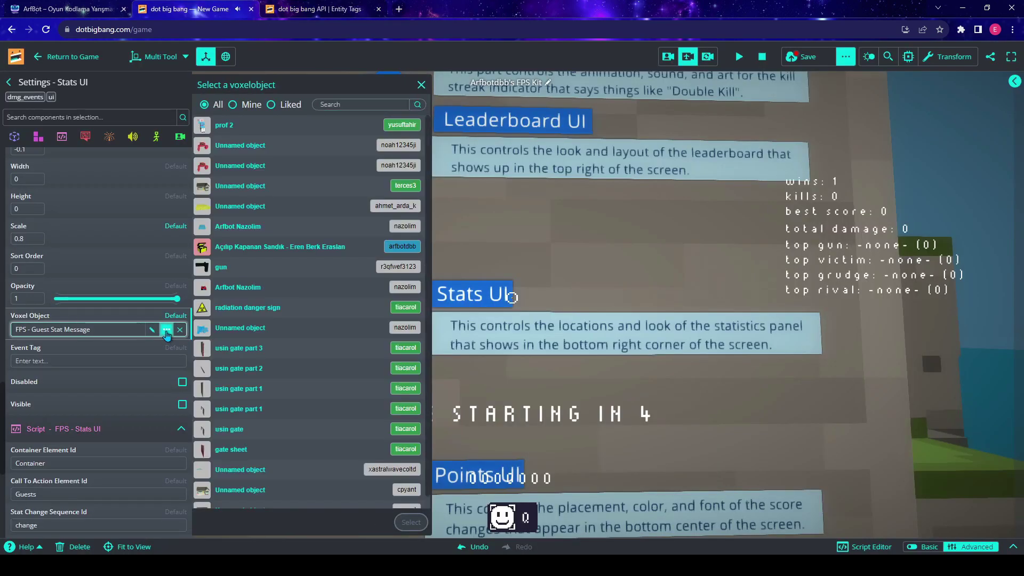
# Close the voxel object list, review the FPS - Stats UI script's settings and close the Stats UI properties.
pyautogui.click(166, 330)
pyautogui.scroll(-5, 166, 331)
pyautogui.moveTo(451, 180)
pyautogui.mouseDown(button='right')
pyautogui.moveTo(420, 165)
pyautogui.moveTo(460, 162)
pyautogui.moveTo(476, 141)
pyautogui.moveTo(373, 140)
pyautogui.moveTo(357, 185)
pyautogui.moveTo(320, 176)
pyautogui.mouseUp(button='right')
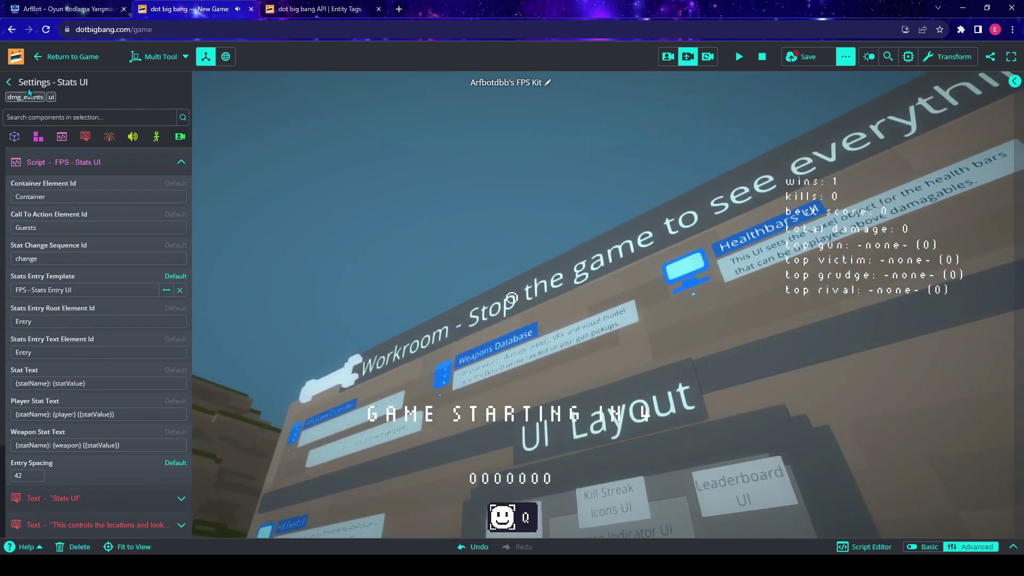
pyautogui.click(8, 83)
# Select the Medals Icon UI object on the Workroom wall and open its properties.
pyautogui.moveTo(373, 256); pyautogui.dragTo(404, 323, button='right')
pyautogui.press('w')
pyautogui.scroll(-6, 405, 322)
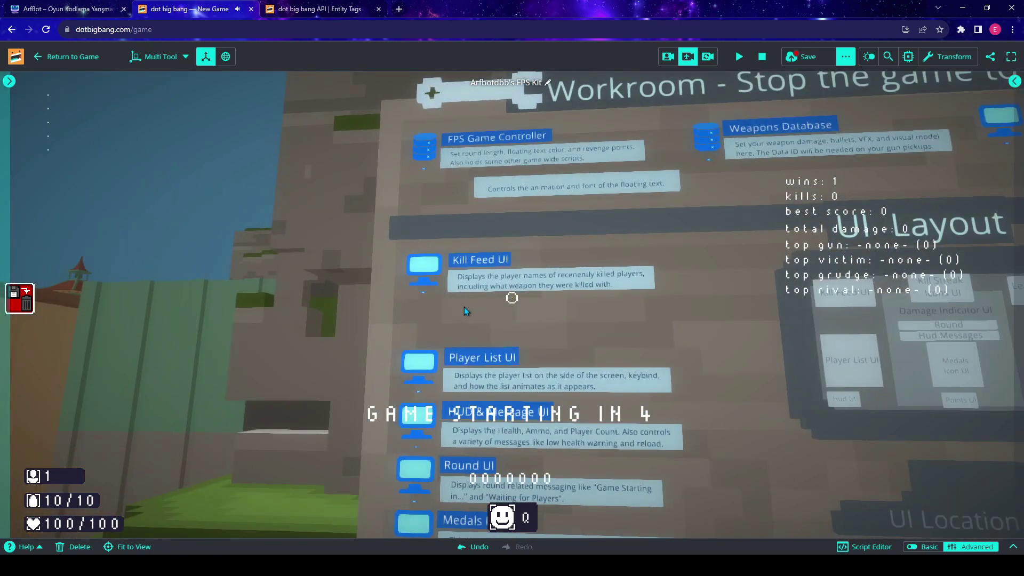
pyautogui.moveTo(464, 308); pyautogui.dragTo(473, 371, button='right')
pyautogui.press('d')
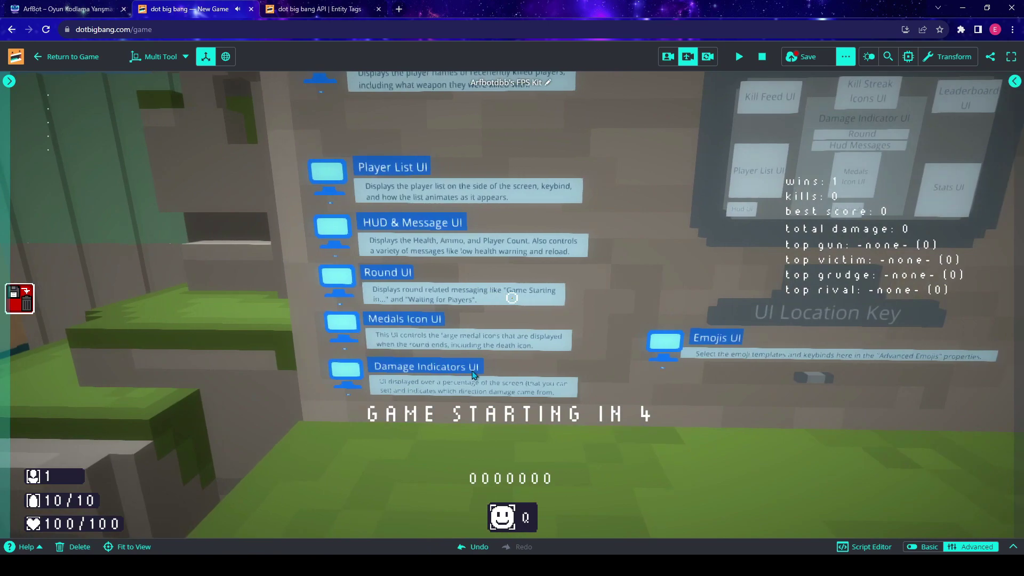
pyautogui.scroll(5, 470, 376)
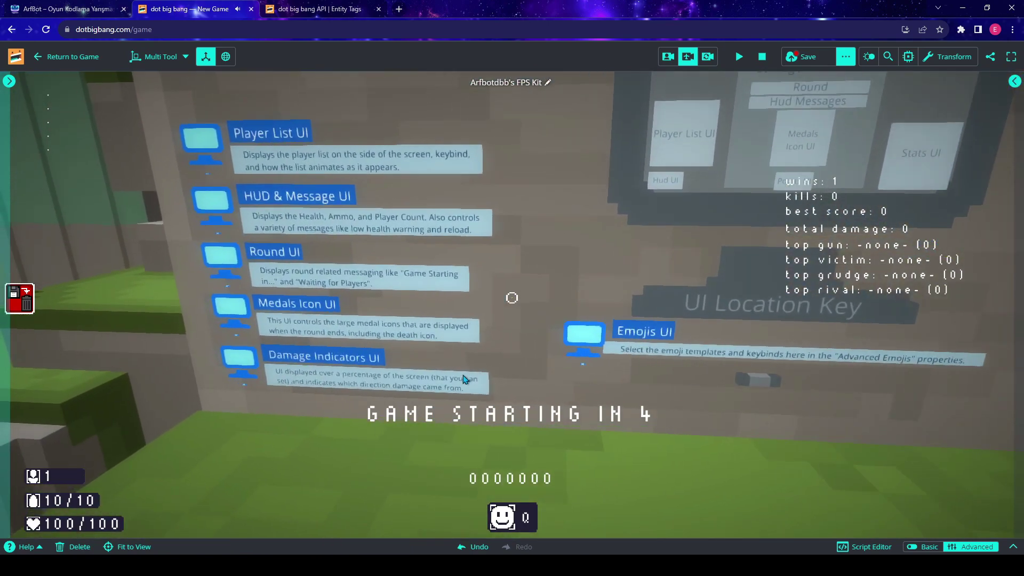
pyautogui.scroll(3, 464, 379)
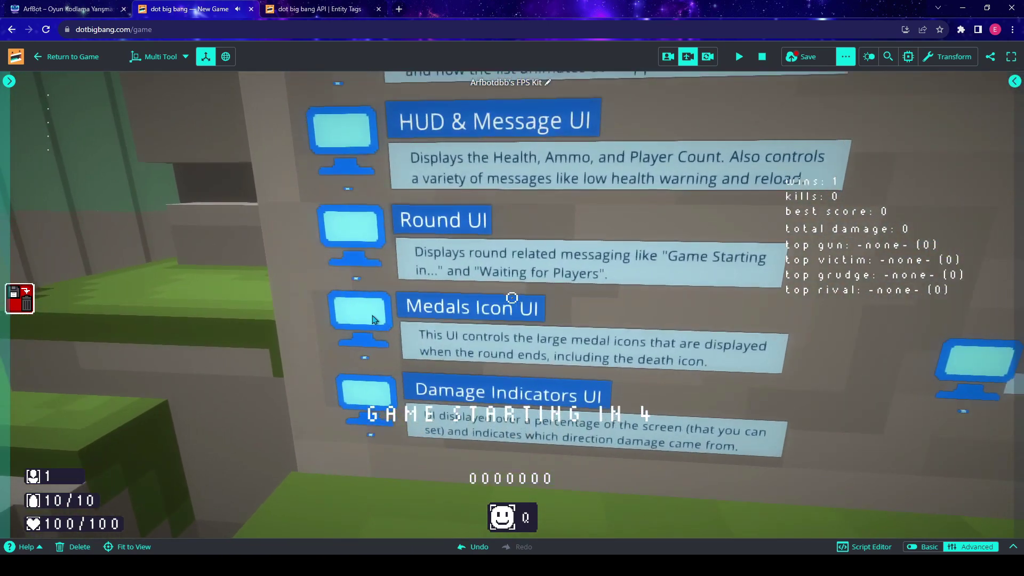
pyautogui.click(373, 319)
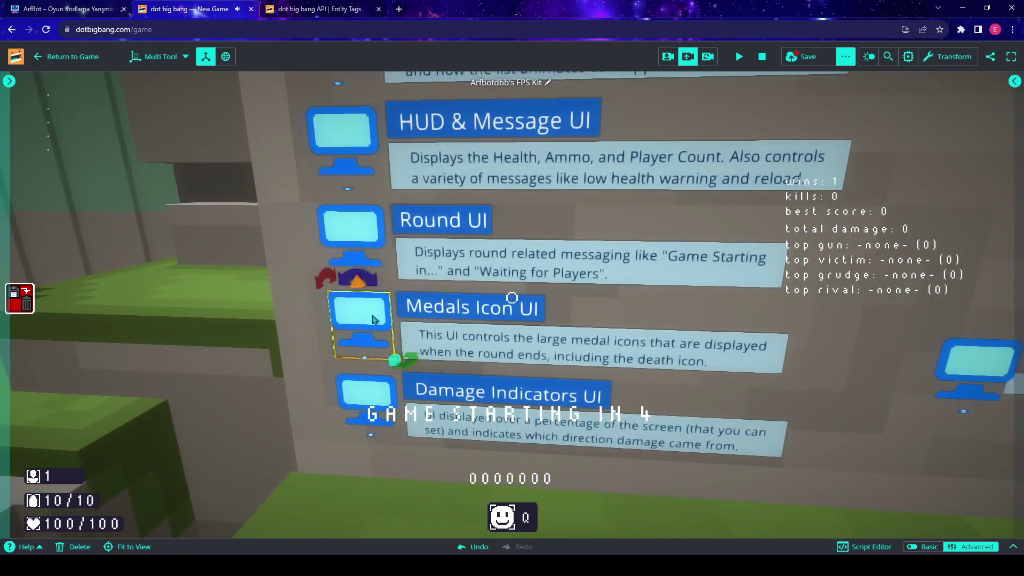
pyautogui.click(12, 80)
# Review the Medals Icon UI's UI Panel script and its reset, show and hide UI Animation Sequence scripts.
pyautogui.moveTo(128, 316)
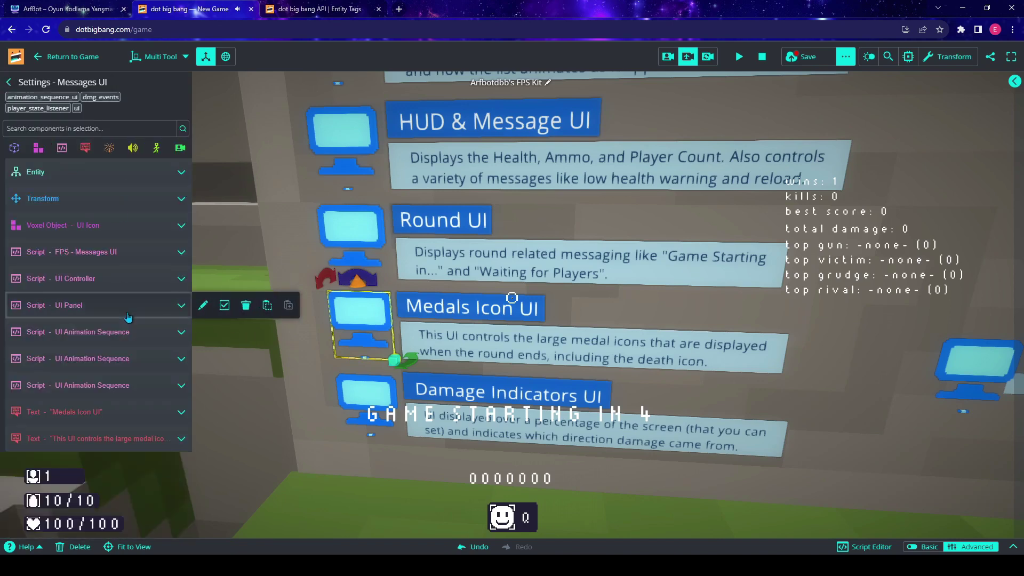
pyautogui.click(150, 332)
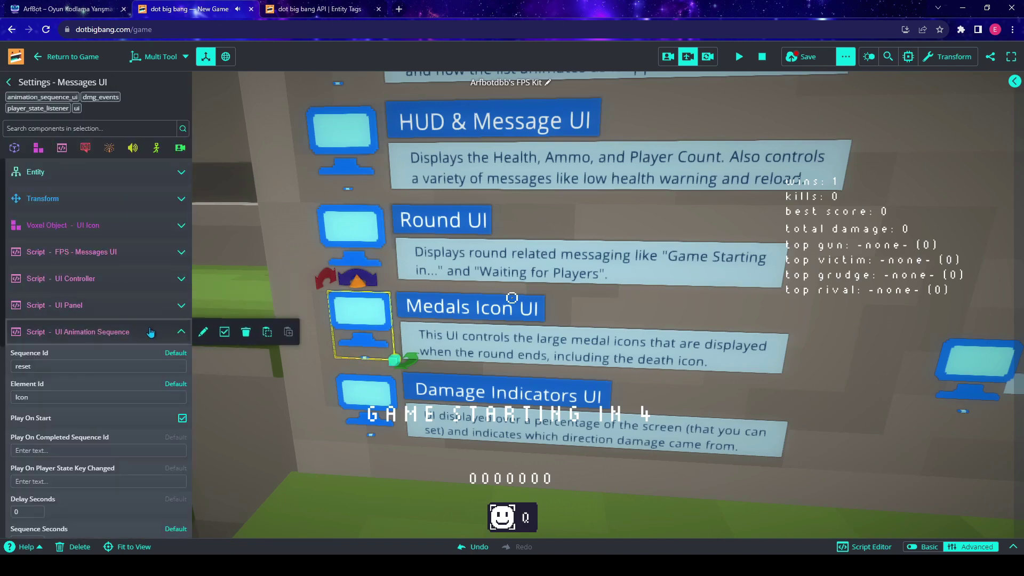
pyautogui.scroll(-2, 144, 321)
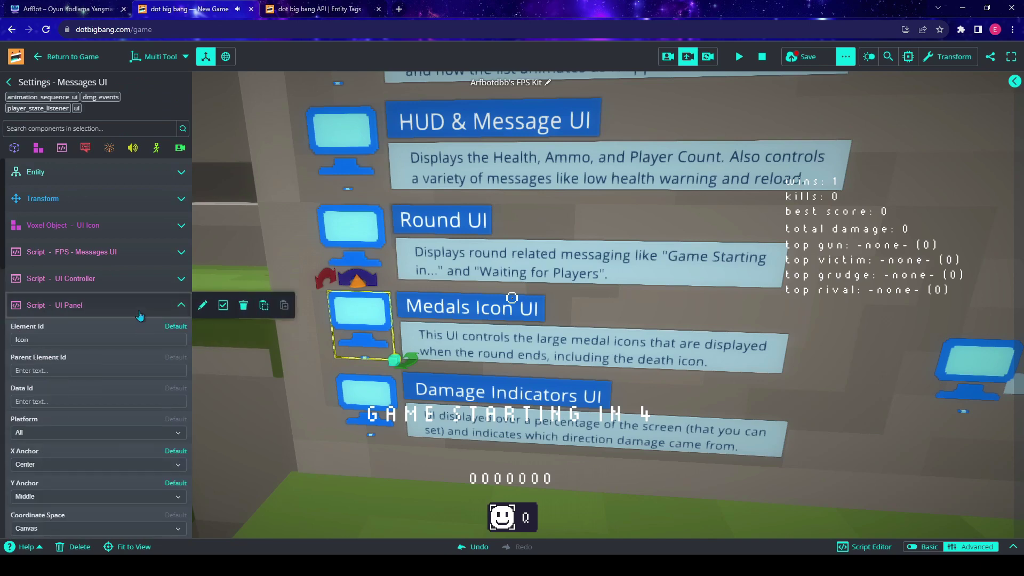
pyautogui.scroll(-5, 138, 322)
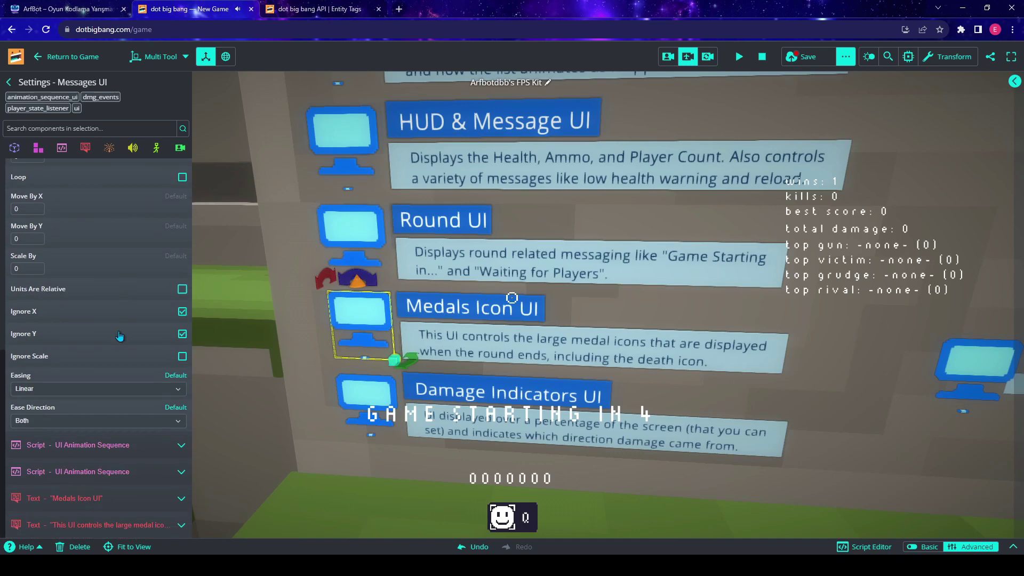
pyautogui.click(126, 445)
pyautogui.scroll(-3, 131, 383)
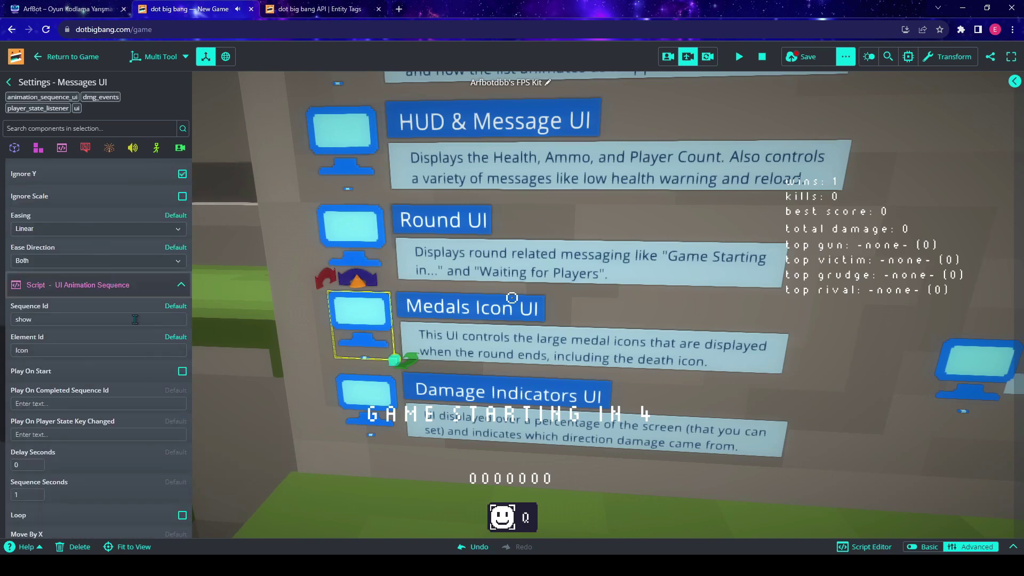
pyautogui.scroll(-6, 135, 320)
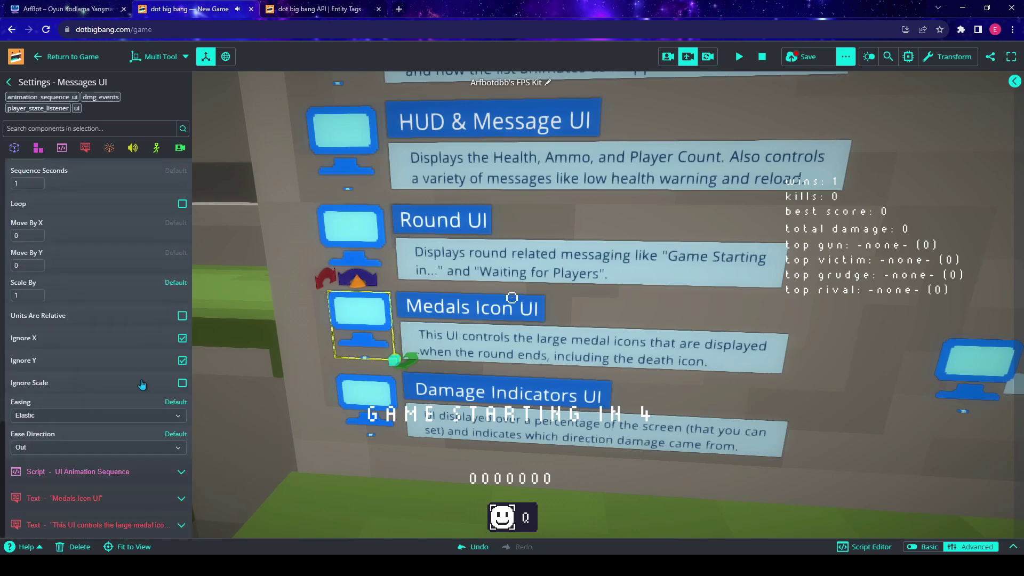
pyautogui.click(133, 469)
pyautogui.scroll(-2, 126, 408)
pyautogui.scroll(-3, 136, 400)
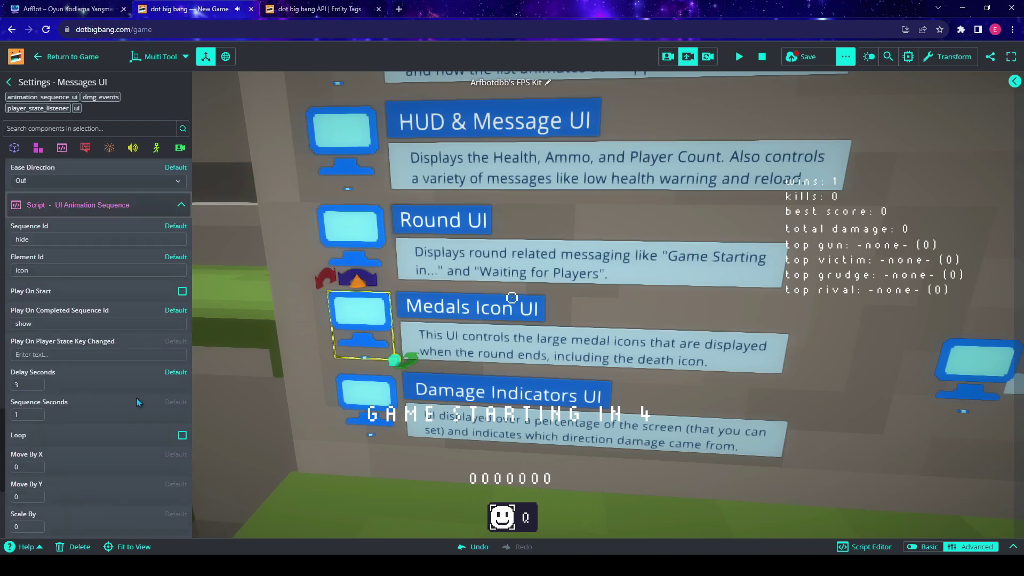
pyautogui.scroll(-4, 140, 397)
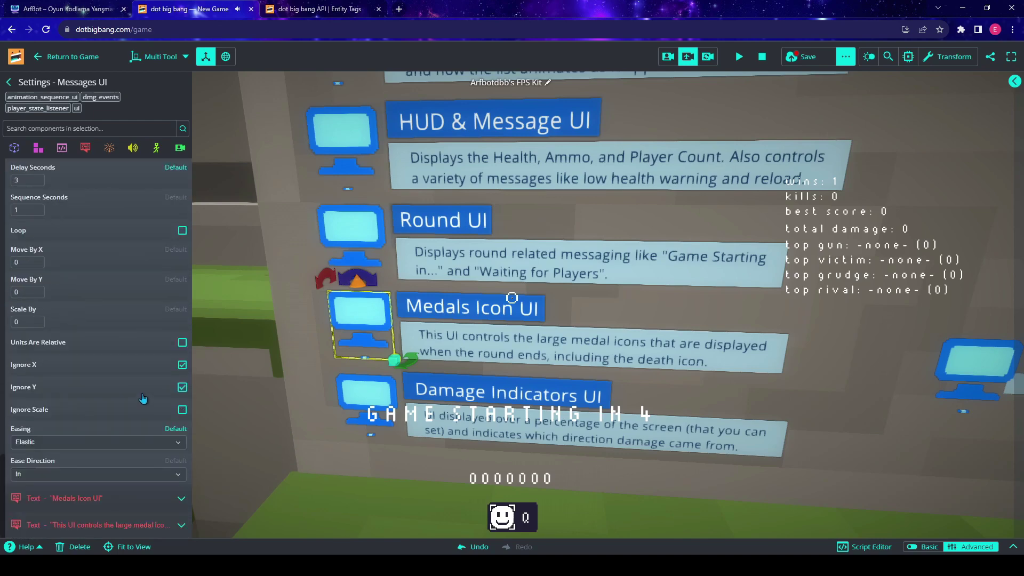
# Leave the Workroom wall, switch to the player camera and run the game.
pyautogui.moveTo(380, 419); pyautogui.dragTo(455, 247, button='right')
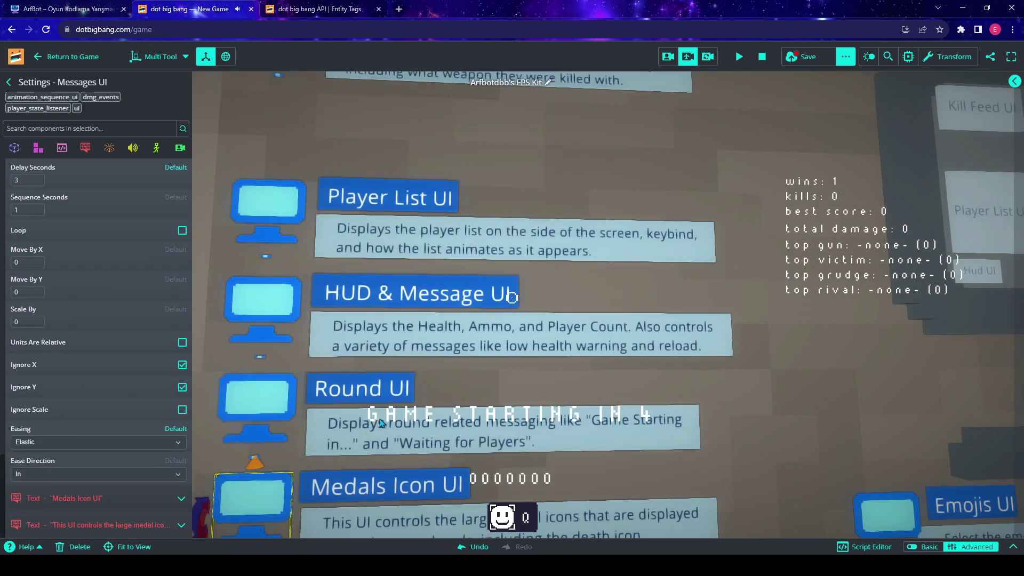
pyautogui.click(575, 174)
pyautogui.moveTo(576, 174); pyautogui.dragTo(681, 88, button='right')
pyautogui.press('s')
pyautogui.click(668, 56)
pyautogui.click(739, 56)
# Move the player through the level, close the entity properties and return to the full game view.
pyautogui.moveTo(645, 126); pyautogui.dragTo(738, 152, button='right')
pyautogui.click(705, 209)
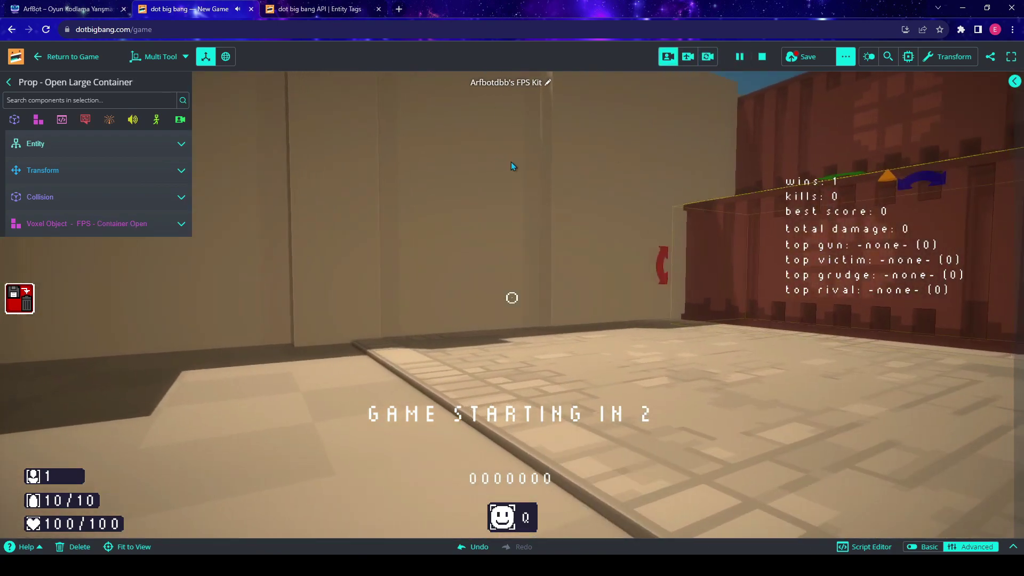
pyautogui.moveTo(498, 158); pyautogui.dragTo(844, 181, button='right')
pyautogui.press('a')
pyautogui.press('w')
pyautogui.press('d')
pyautogui.click(627, 304)
pyautogui.click(589, 403)
pyautogui.click(8, 83)
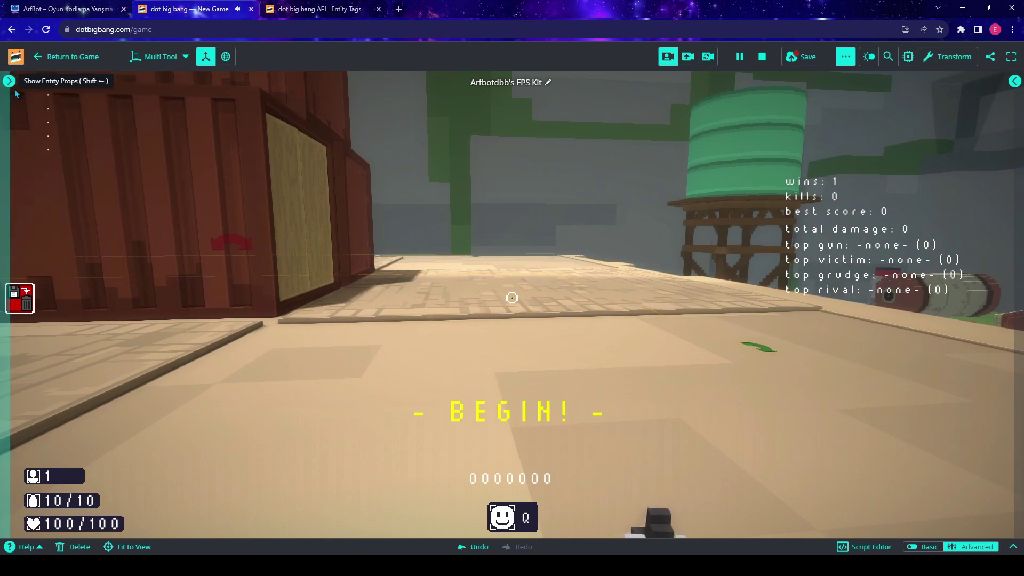
pyautogui.click(67, 57)
pyautogui.click(580, 329)
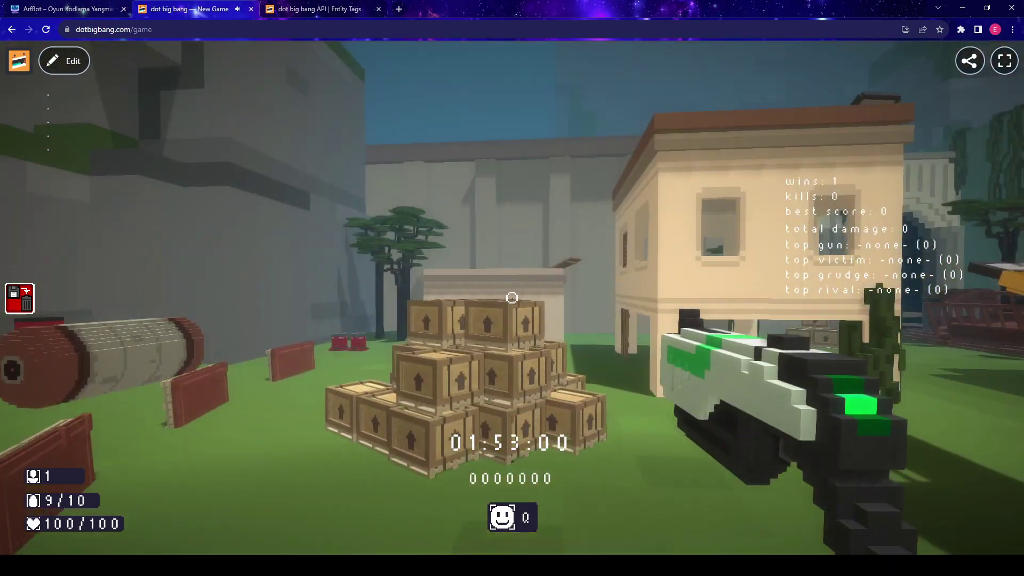
# Shoot repeatedly at the stack of wooden crates to test the damage and statistics display.
pyautogui.click(511, 299)
pyautogui.click(512, 302)
pyautogui.click(511, 301)
pyautogui.click(511, 300)
pyautogui.click(511, 298)
pyautogui.click(512, 298)
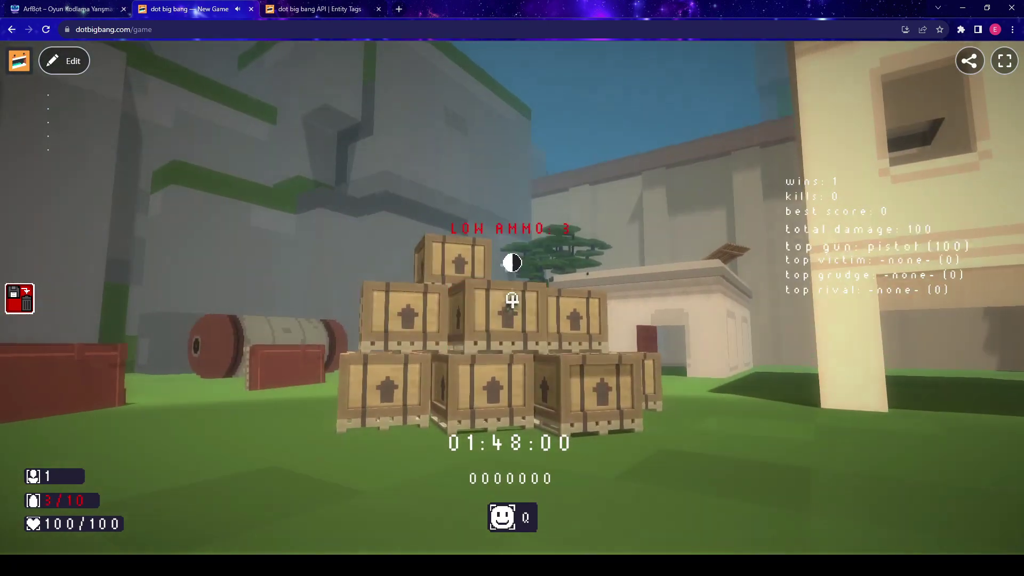
pyautogui.click(511, 297)
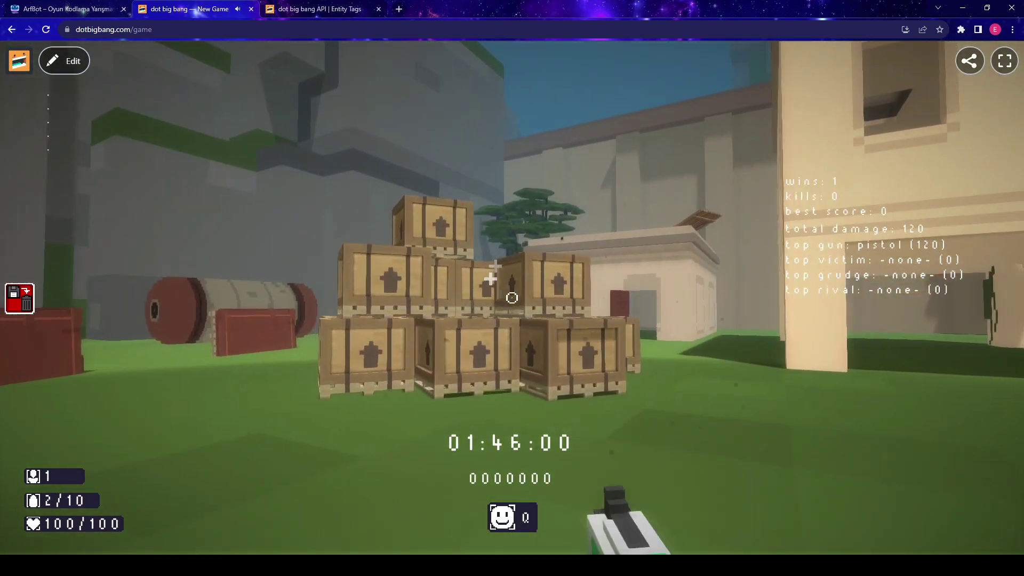
pyautogui.click(512, 298)
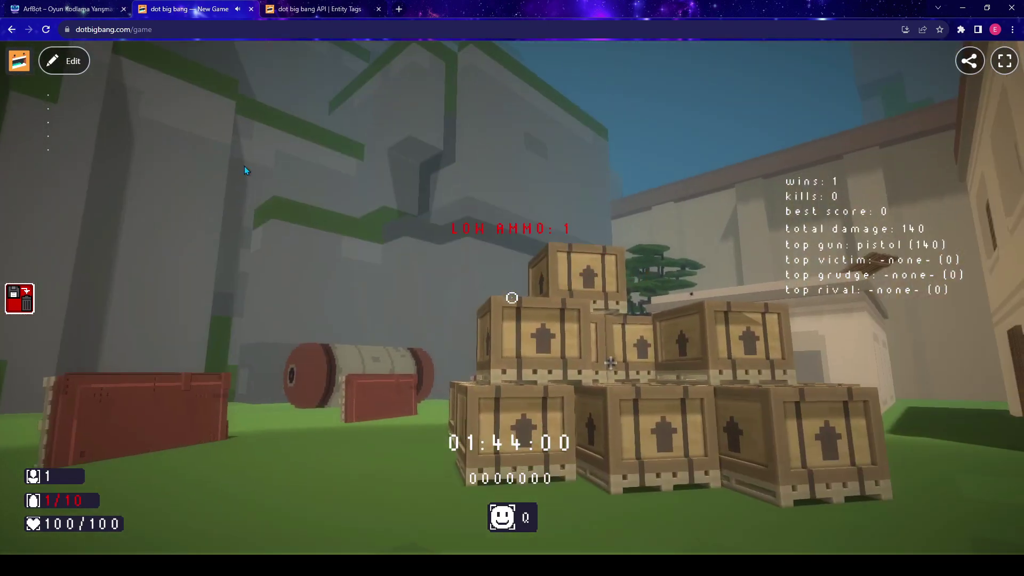
# Return to edit mode, select a pallet box in the crate stack and pause the game.
pyautogui.click(64, 61)
pyautogui.click(543, 342)
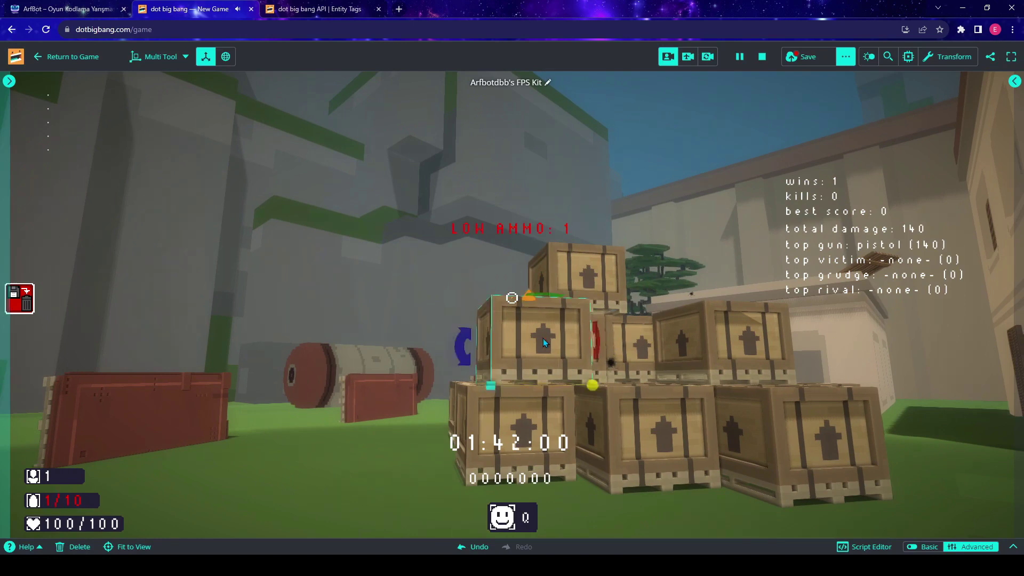
pyautogui.click(739, 56)
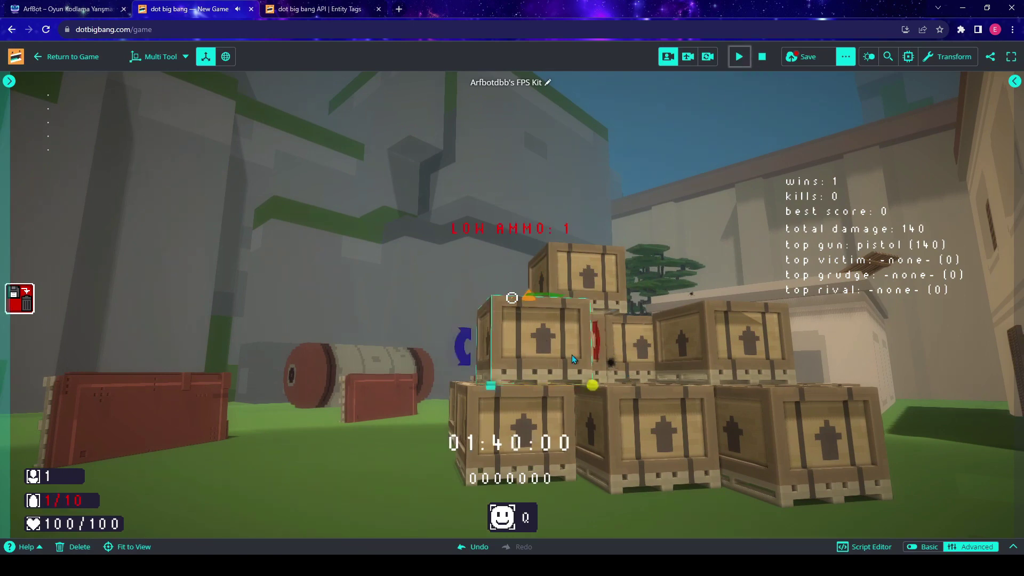
# Set Points For Kill to 10 in the pallet box's FPS - Damageable script.
pyautogui.click(9, 82)
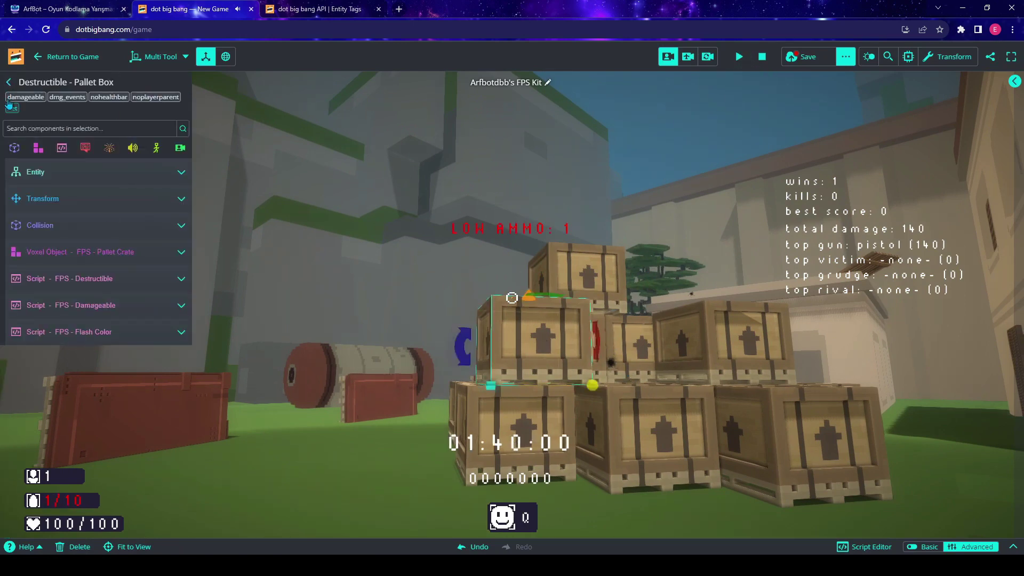
pyautogui.click(171, 305)
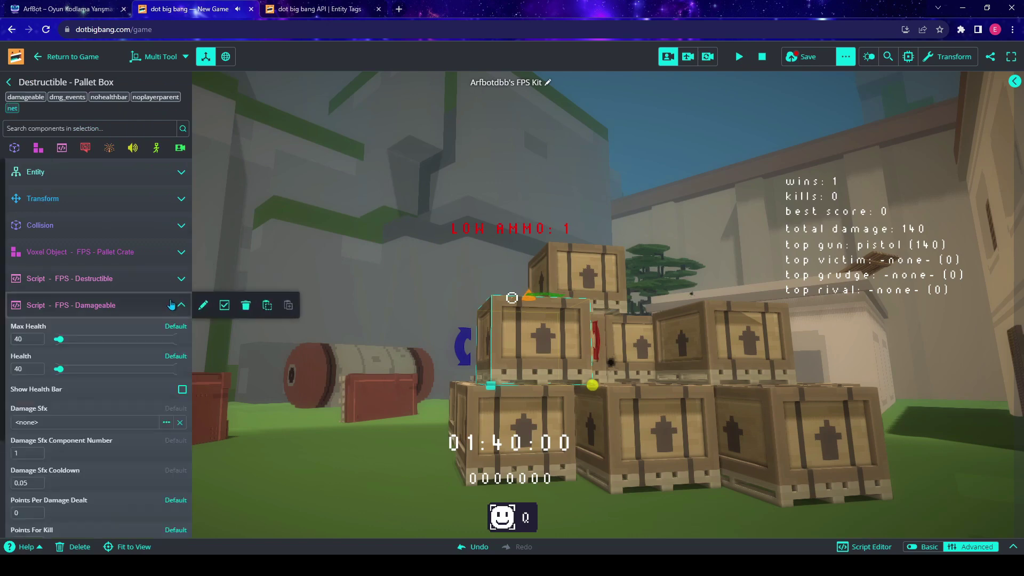
pyautogui.scroll(-2, 138, 418)
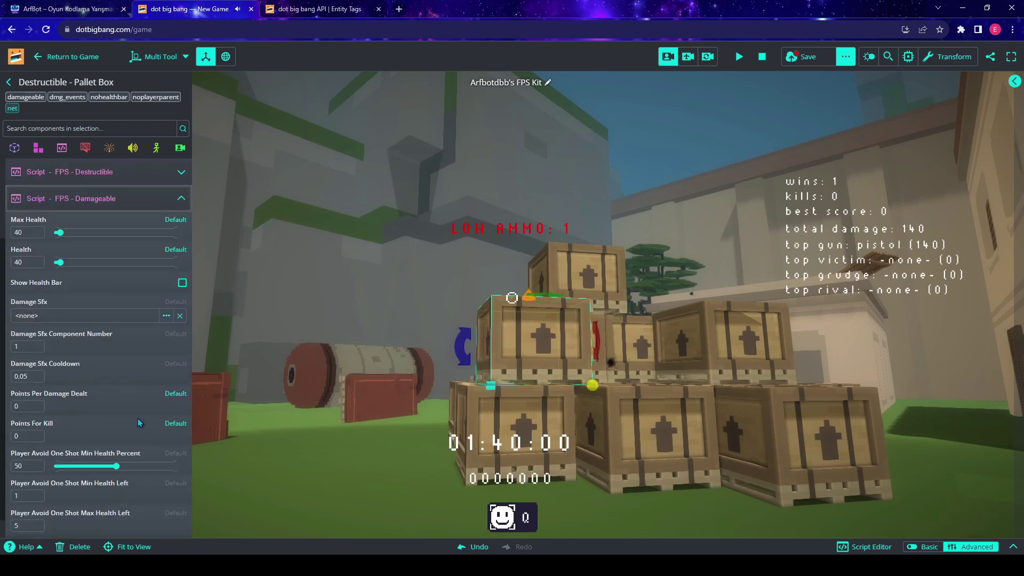
pyautogui.scroll(-1, 138, 418)
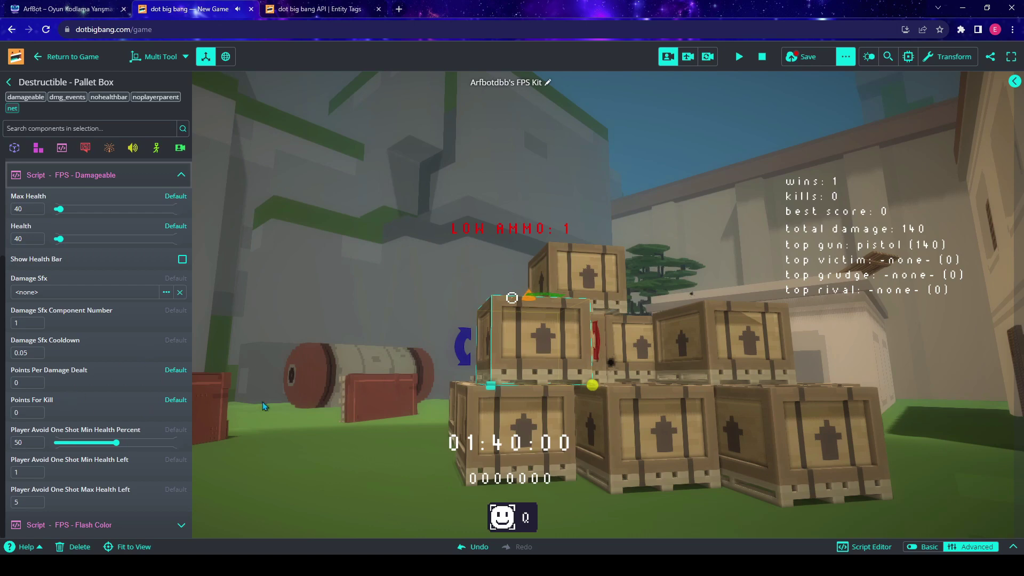
pyautogui.click(13, 413)
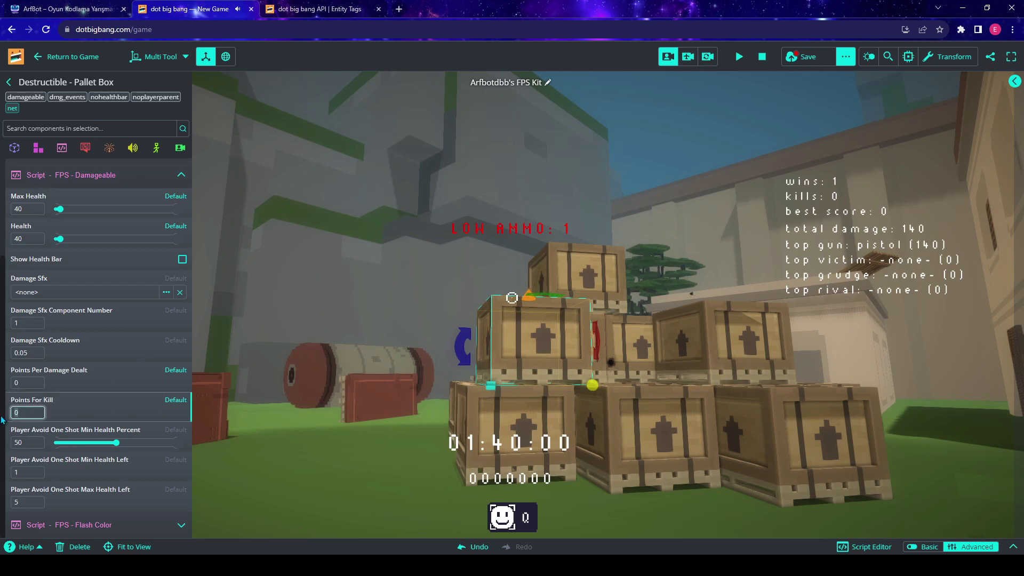
pyautogui.click(126, 416)
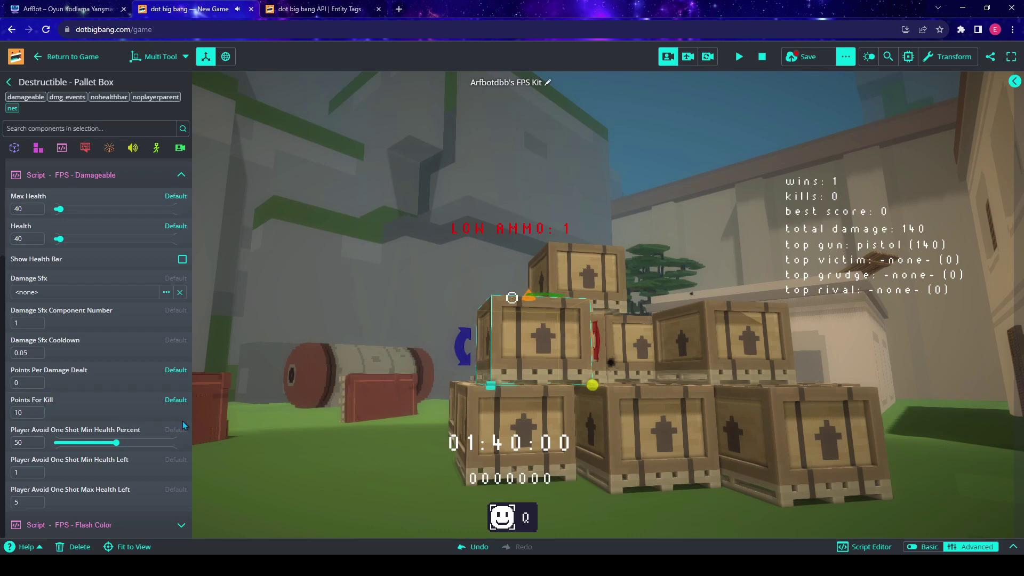
# Set the Emissive Color in the pallet box's FPS - Flash Color script to dark blue, #060f83.
pyautogui.click(182, 524)
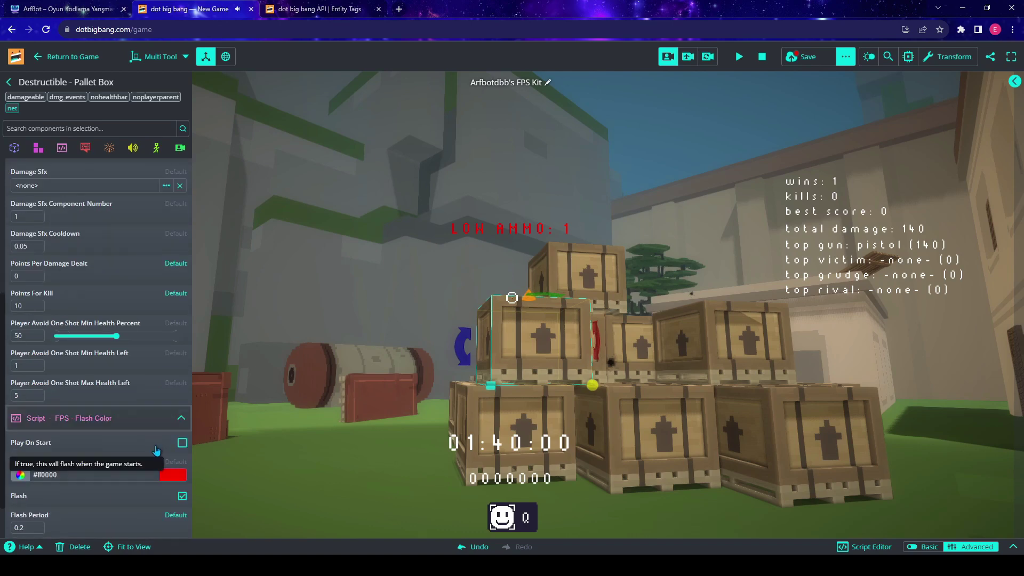
pyautogui.scroll(-1, 118, 415)
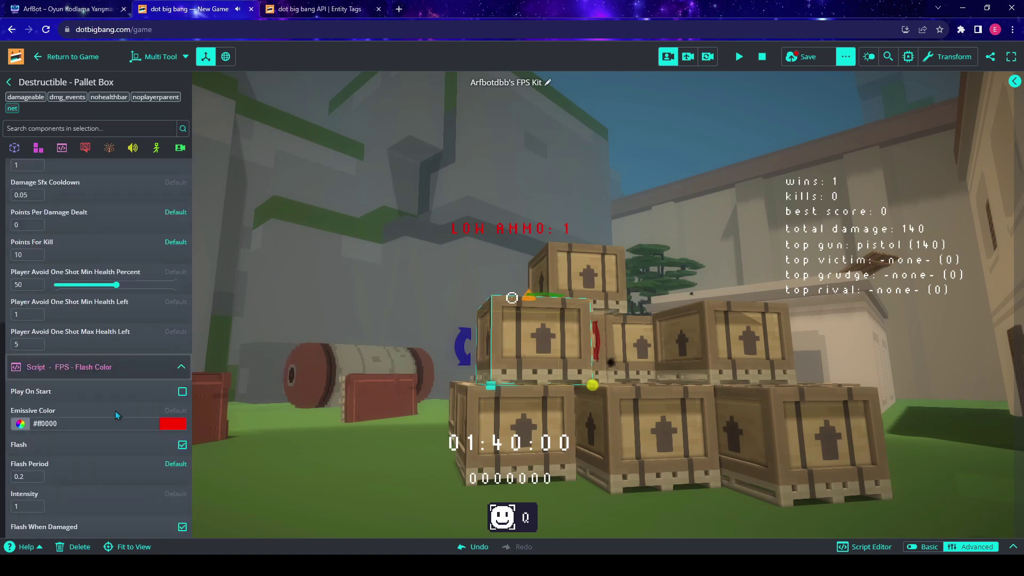
pyautogui.click(172, 424)
pyautogui.moveTo(98, 378)
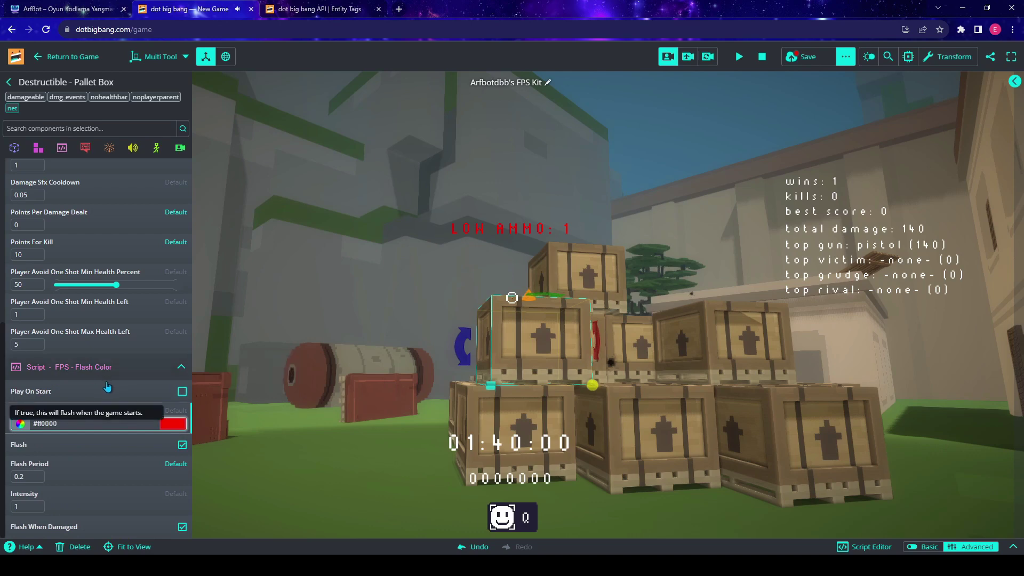
pyautogui.scroll(3, 101, 296)
pyautogui.scroll(-3, 107, 264)
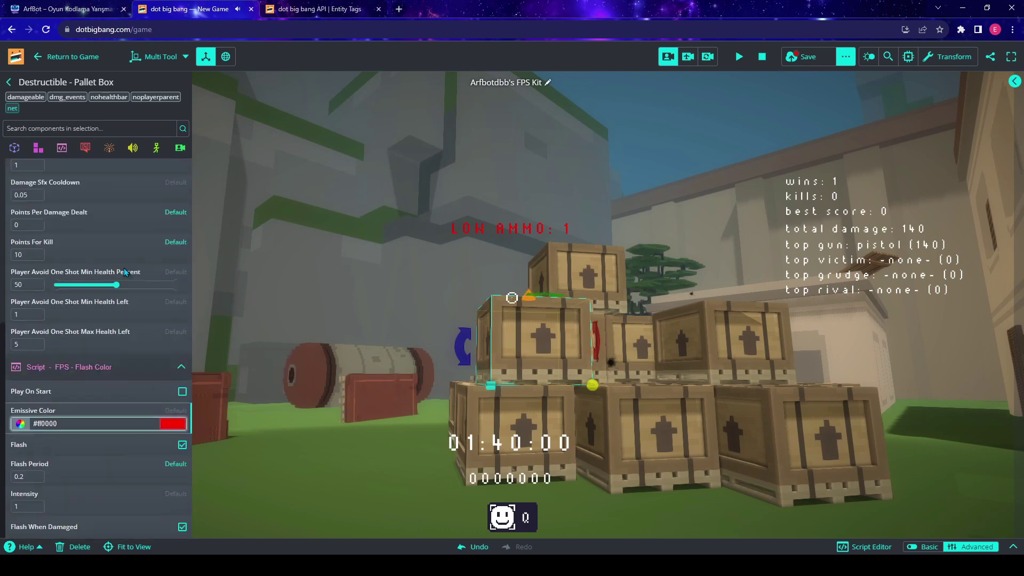
pyautogui.click(171, 424)
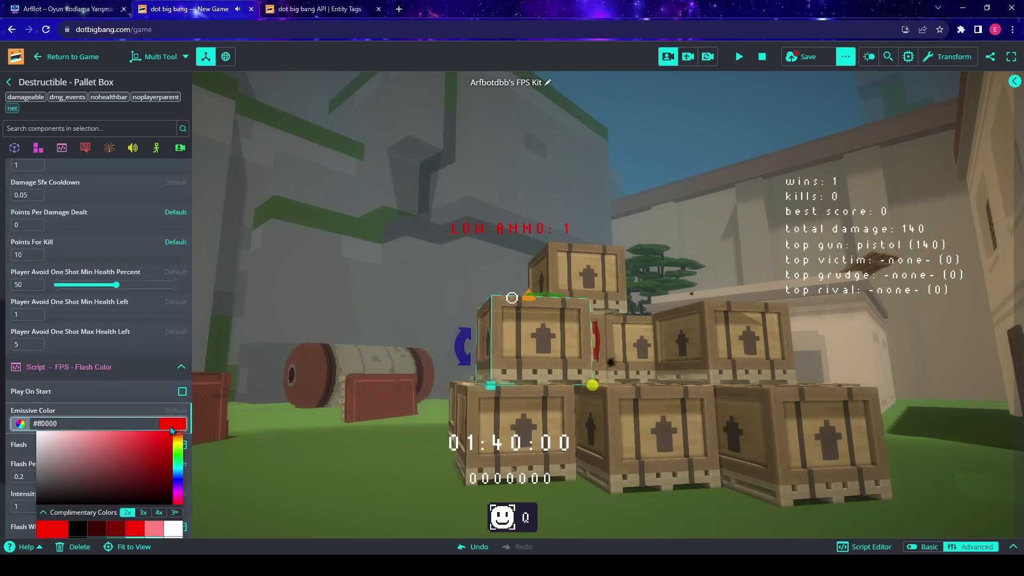
pyautogui.click(178, 479)
pyautogui.moveTo(160, 467); pyautogui.dragTo(166, 466)
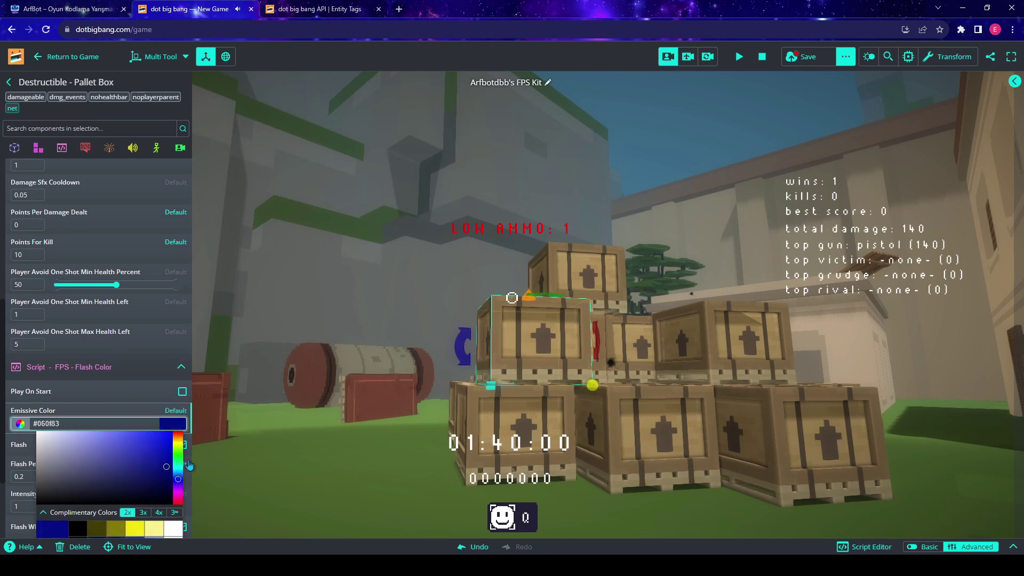
# Resume the paused game and shoot the modified pallet box until it is destroyed to test its kill points.
pyautogui.click(261, 445)
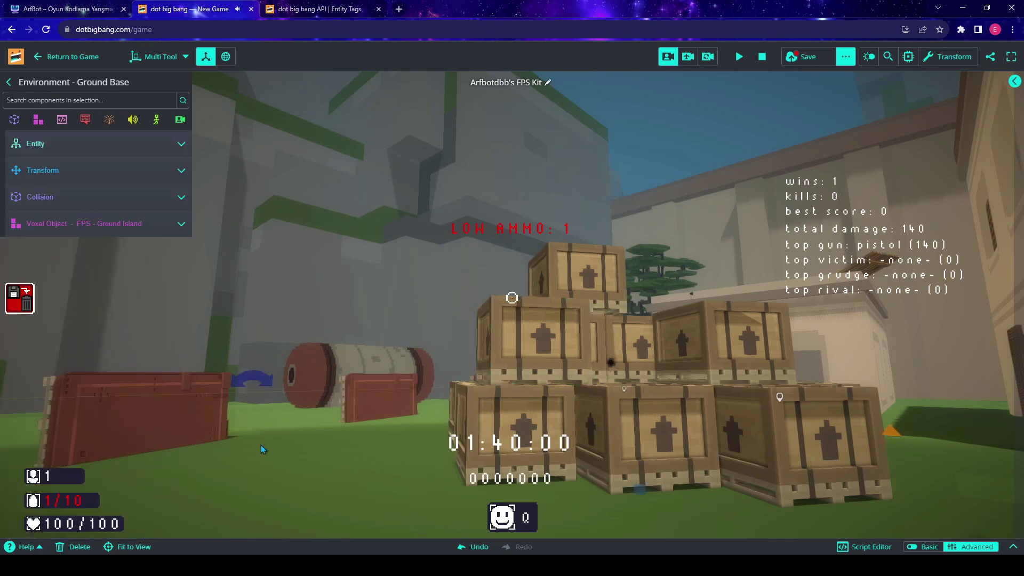
pyautogui.click(739, 57)
pyautogui.click(312, 197)
pyautogui.click(512, 298)
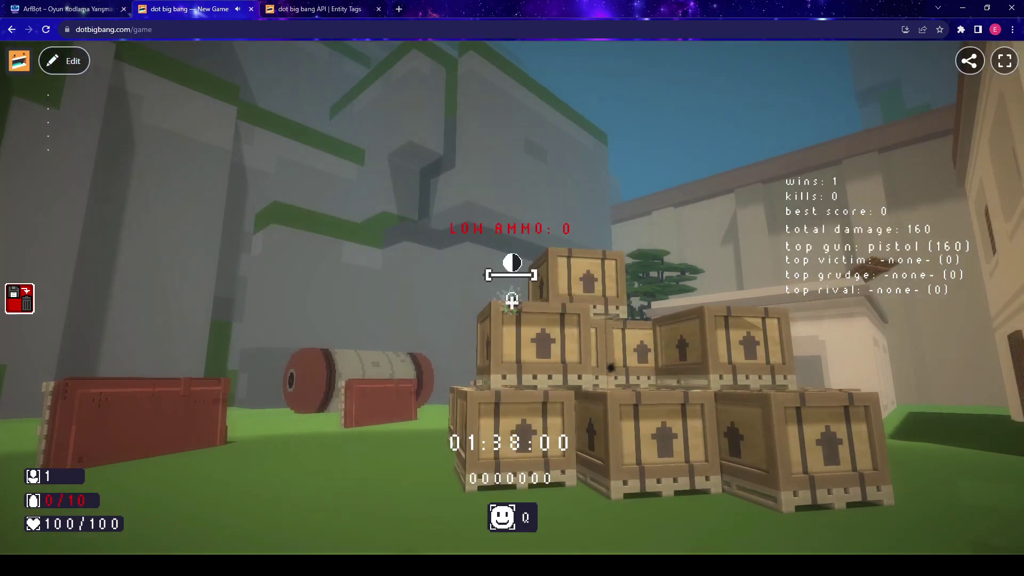
pyautogui.press('s')
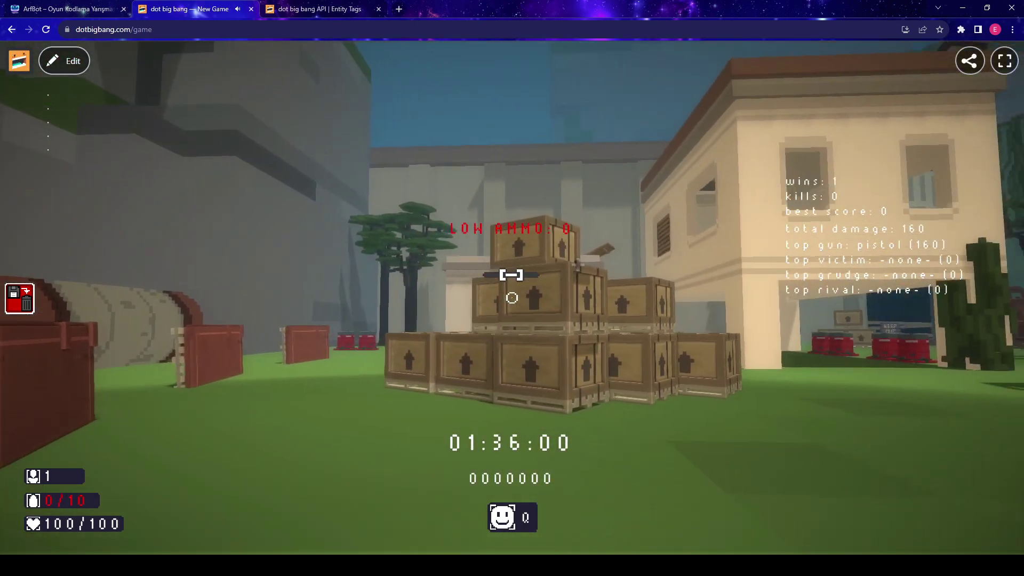
pyautogui.click(511, 298)
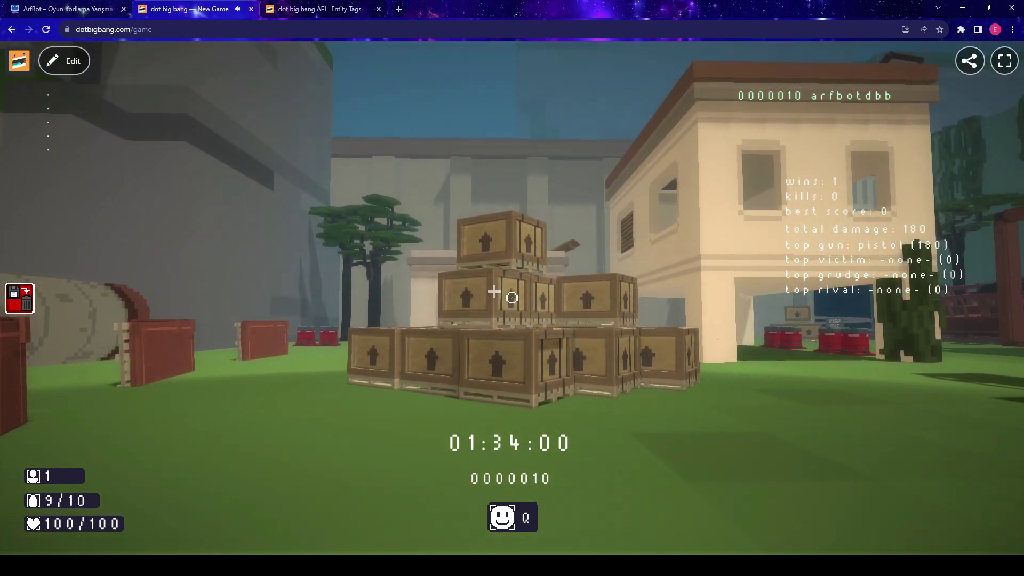
# Walk around the crate stack and fire the pistol at its lower pallet boxes to test other boxes.
pyautogui.press('w')
pyautogui.press('d')
pyautogui.press('d')
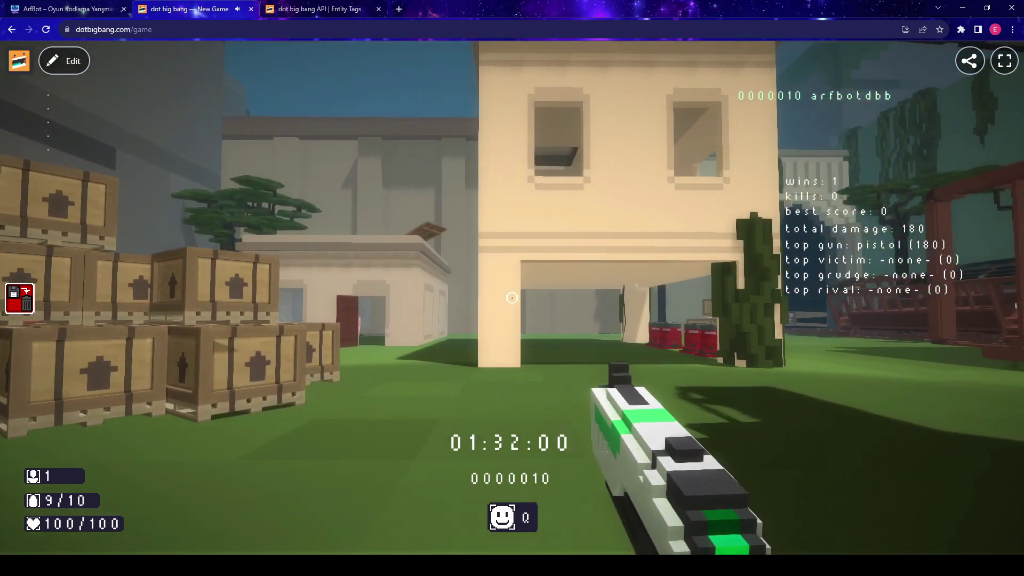
pyautogui.press('a')
pyautogui.press('w')
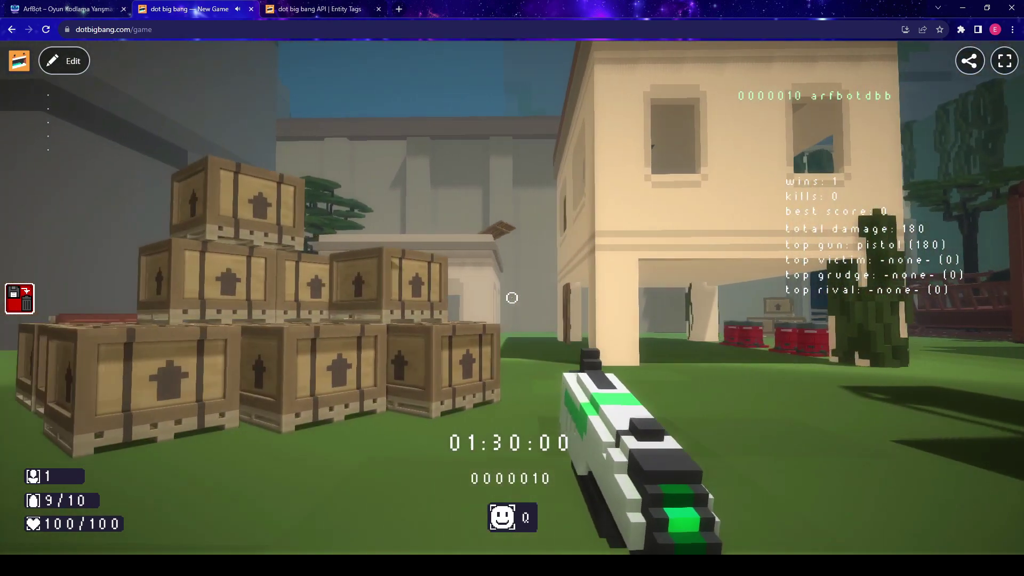
pyautogui.press('space')
pyautogui.press('s')
pyautogui.click(512, 298)
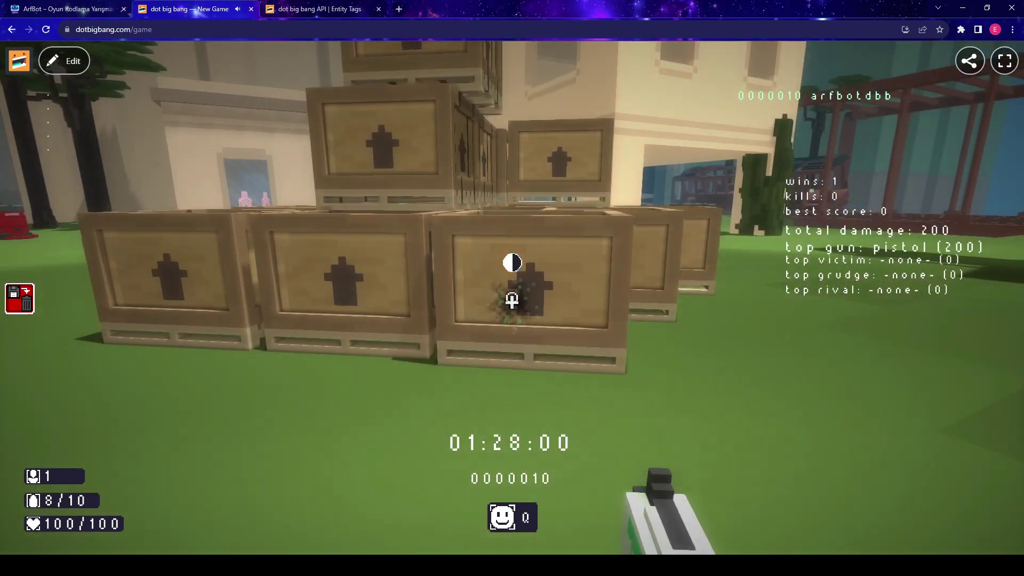
pyautogui.click(512, 298)
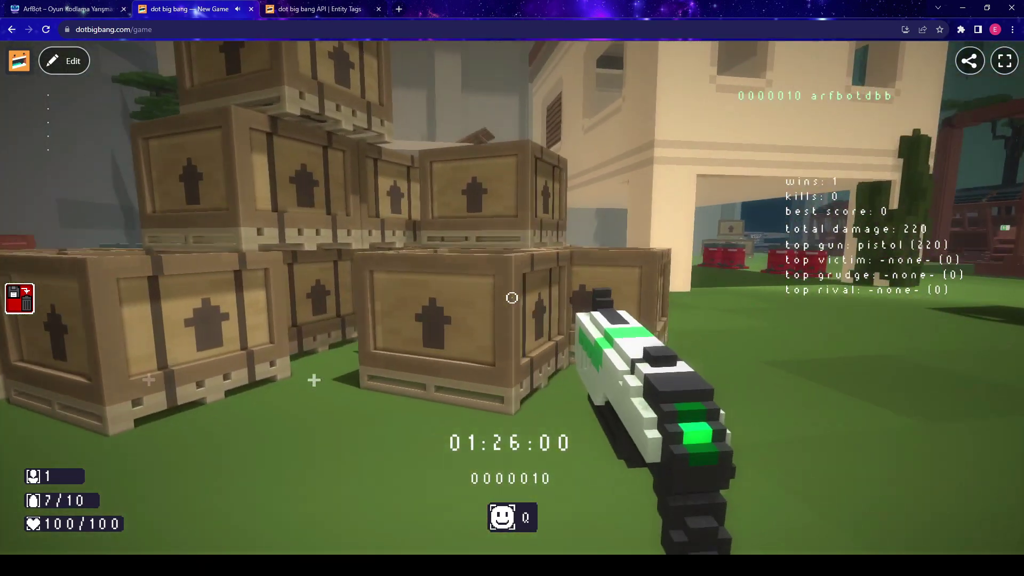
pyautogui.click(512, 299)
pyautogui.click(512, 298)
# Pick up the shotgun hidden among the crates and fire it at the crate stack.
pyautogui.press('w')
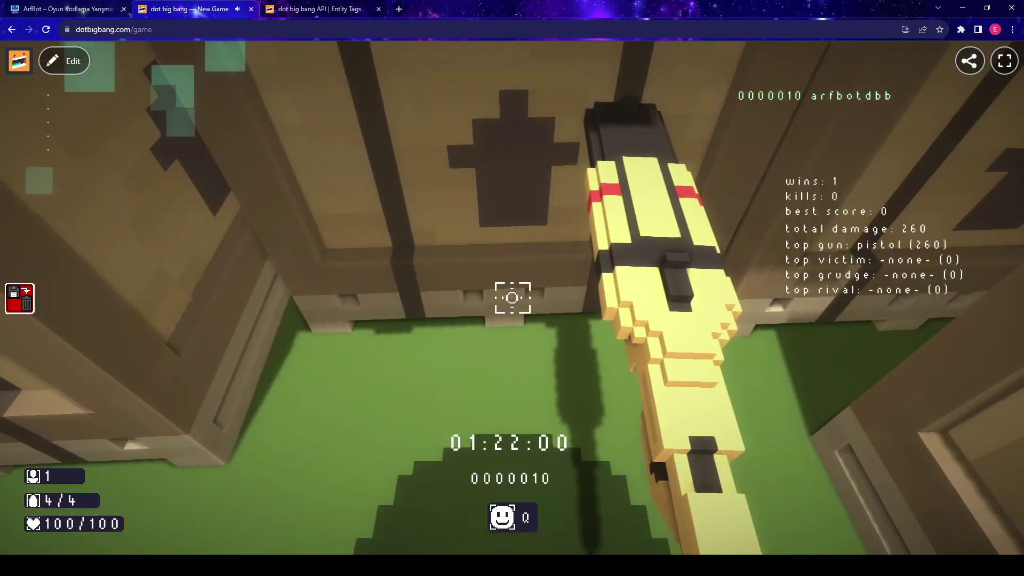
pyautogui.press('s')
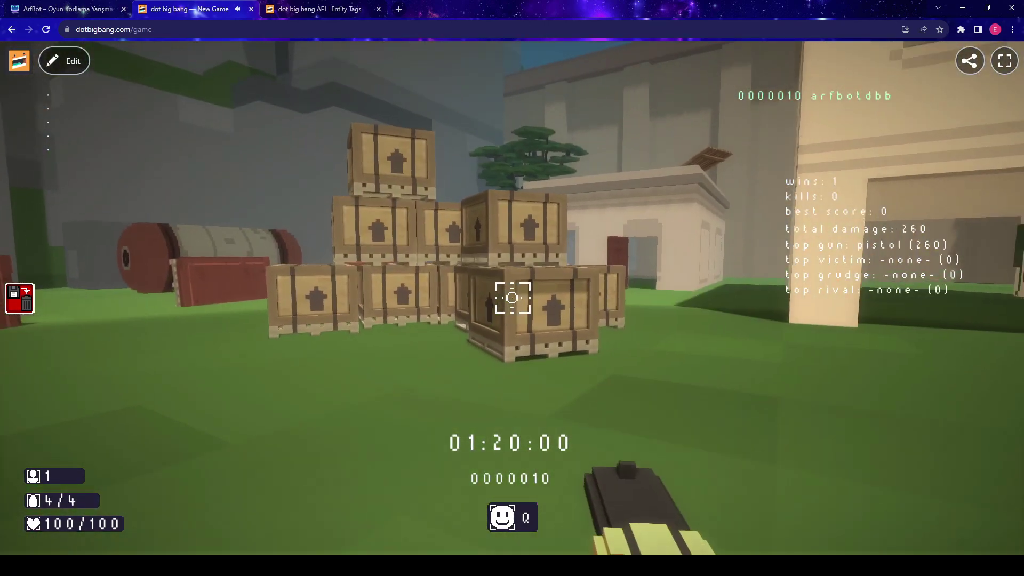
pyautogui.click(512, 297)
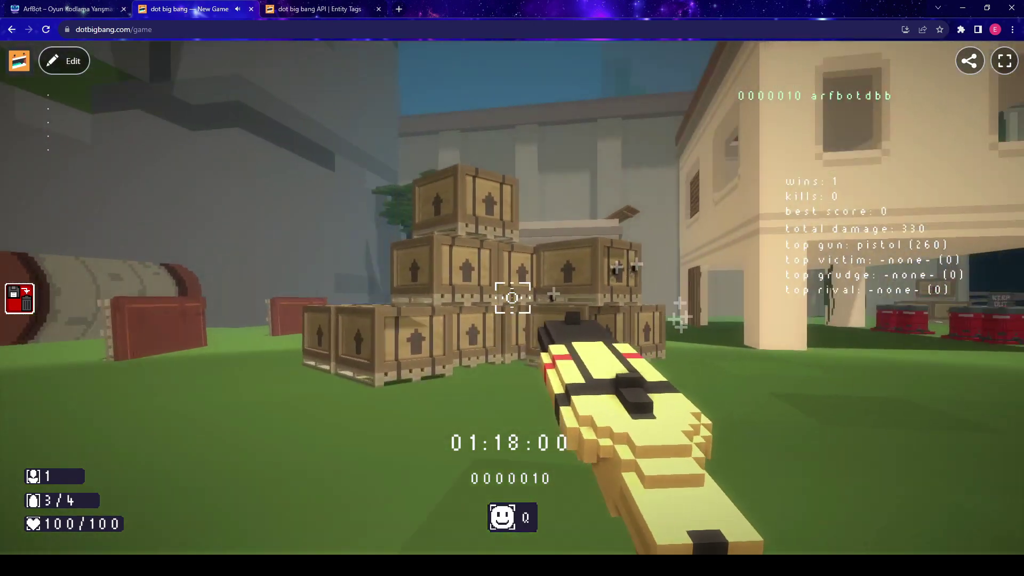
pyautogui.click(512, 298)
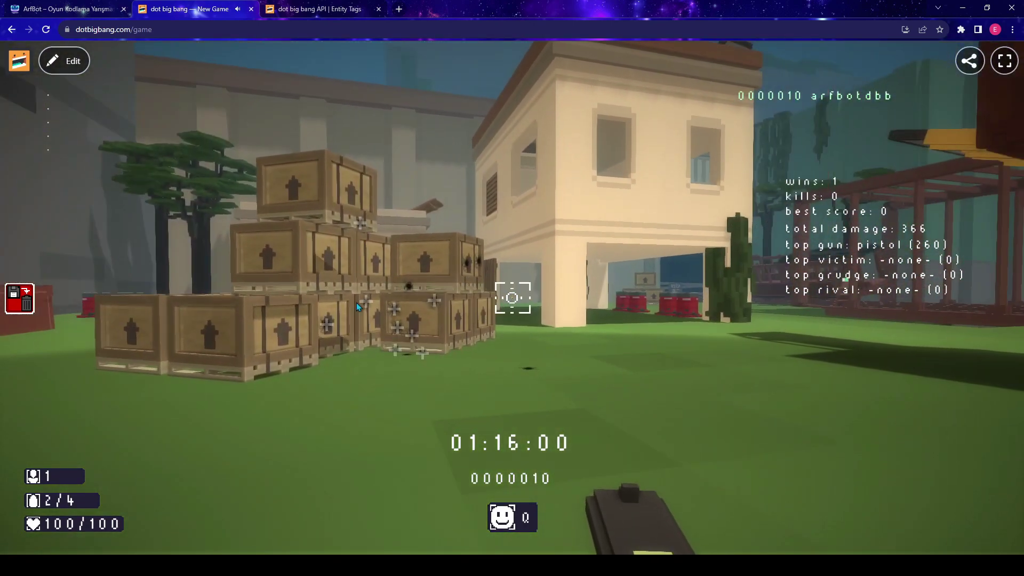
# Return to edit mode and stop the running game.
pyautogui.click(64, 67)
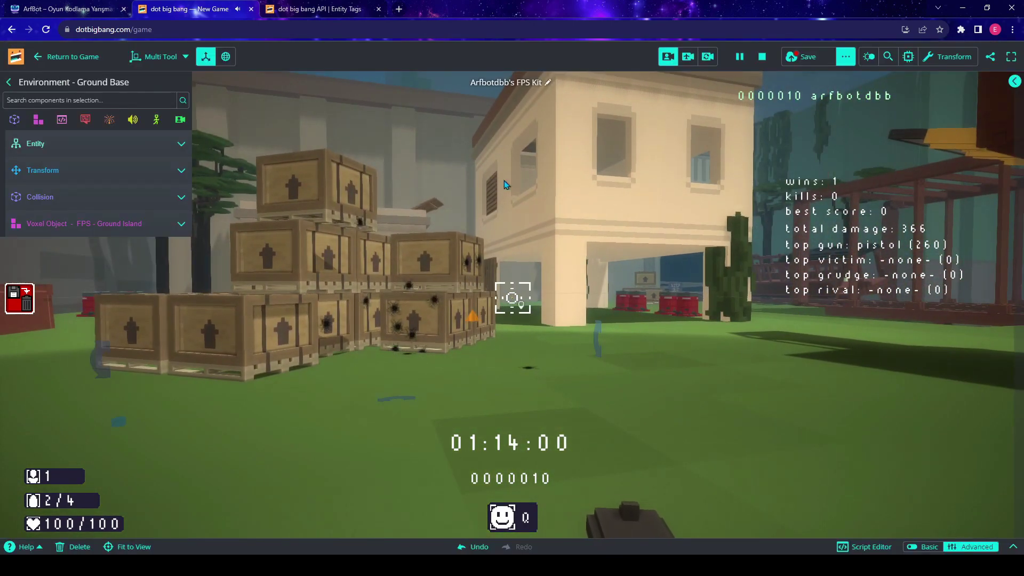
pyautogui.click(762, 56)
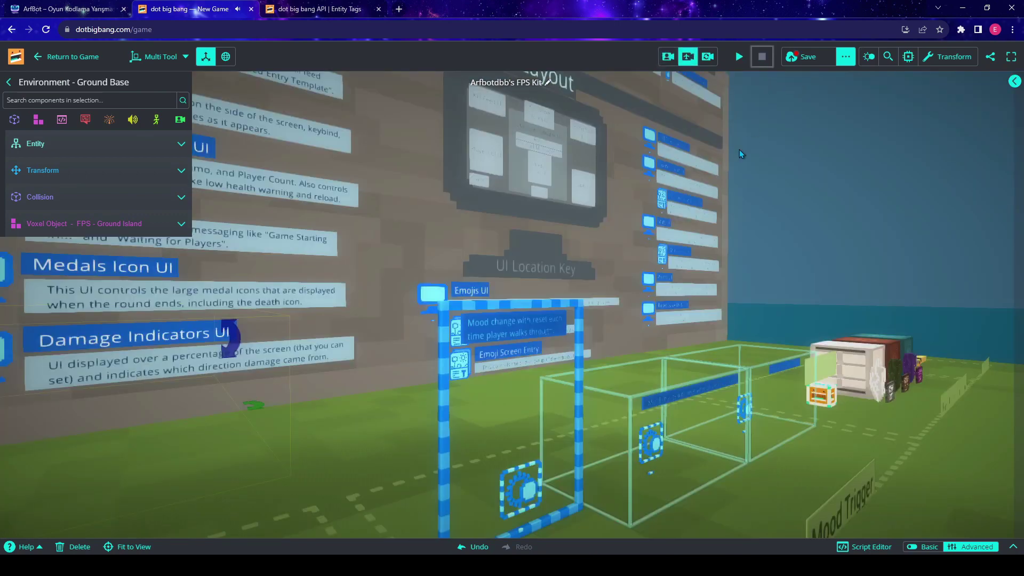
pyautogui.click(668, 57)
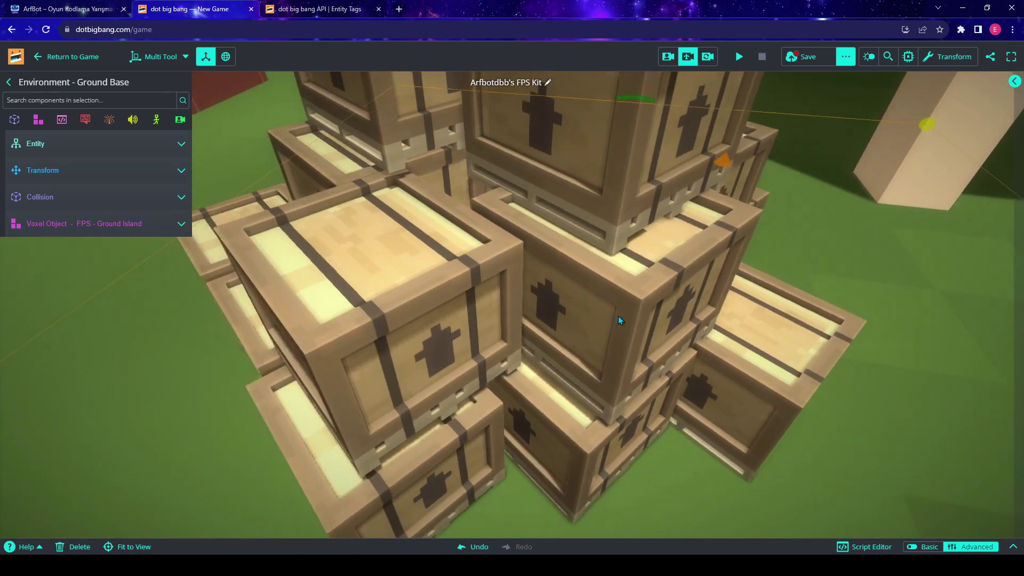
# Move the covering pallet boxes aside and place the shotgun pickup on the open grass beside the crate stack.
pyautogui.click(614, 295)
pyautogui.moveTo(614, 292); pyautogui.dragTo(816, 292)
pyautogui.moveTo(426, 330); pyautogui.dragTo(259, 315)
pyautogui.click(591, 401)
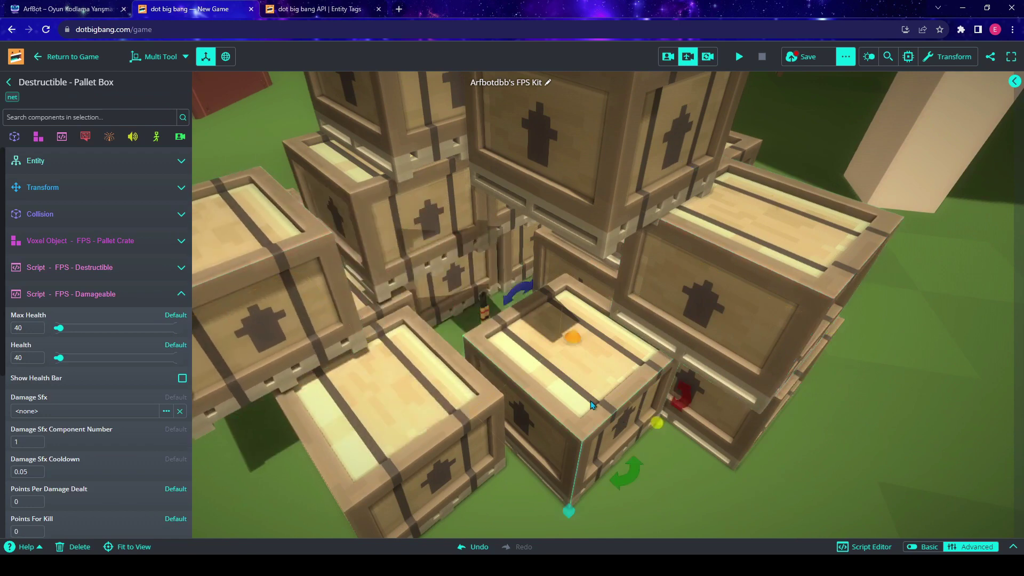
pyautogui.click(486, 322)
pyautogui.moveTo(690, 451); pyautogui.dragTo(914, 448)
pyautogui.moveTo(914, 448); pyautogui.dragTo(664, 446, button='right')
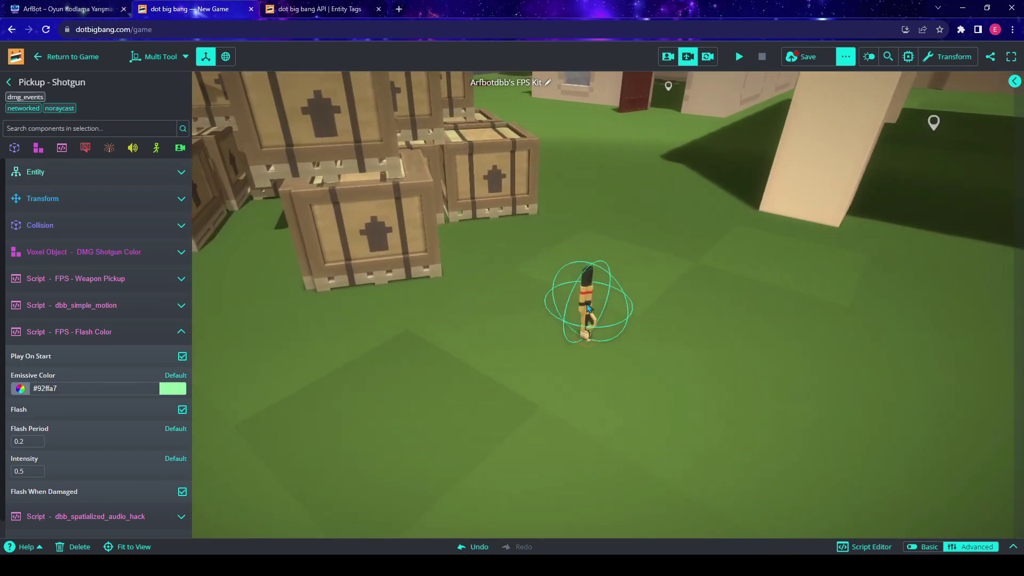
# Examine the Weapon Data Id, respawn and pickup effect settings in the shotgun's FPS - Weapon Pickup script.
pyautogui.moveTo(88, 331)
pyautogui.click(142, 336)
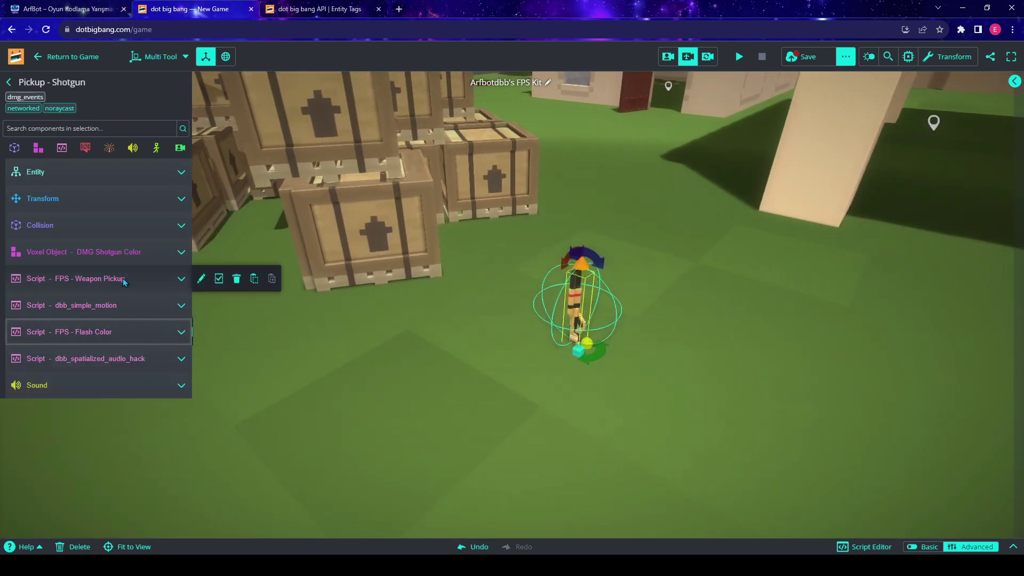
pyautogui.click(80, 278)
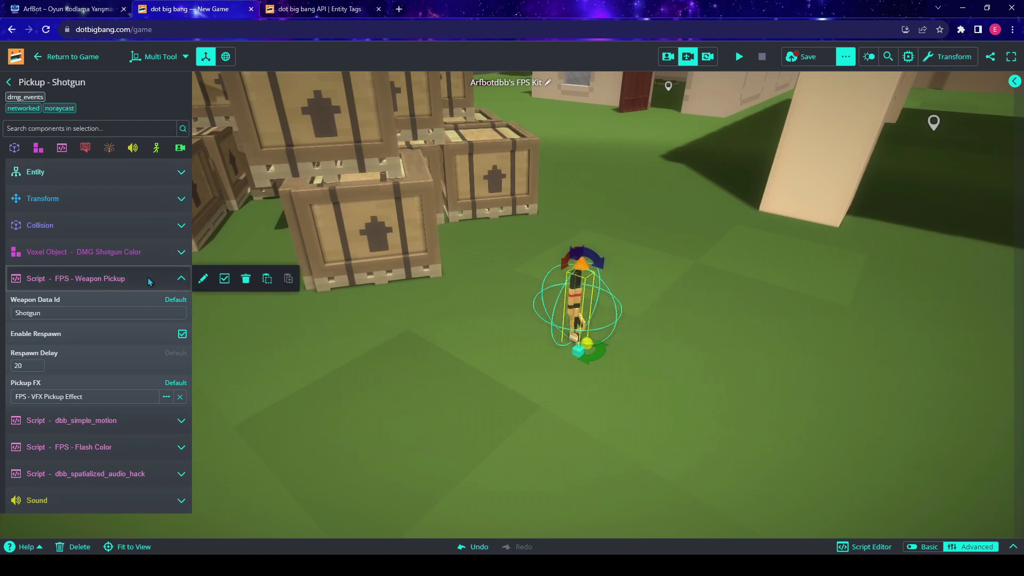
pyautogui.click(146, 313)
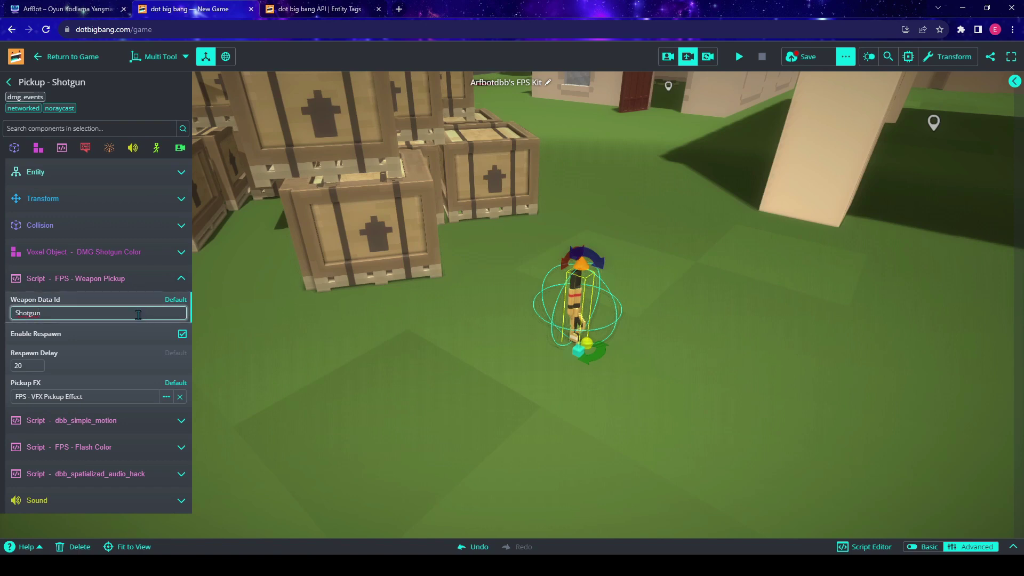
pyautogui.click(43, 366)
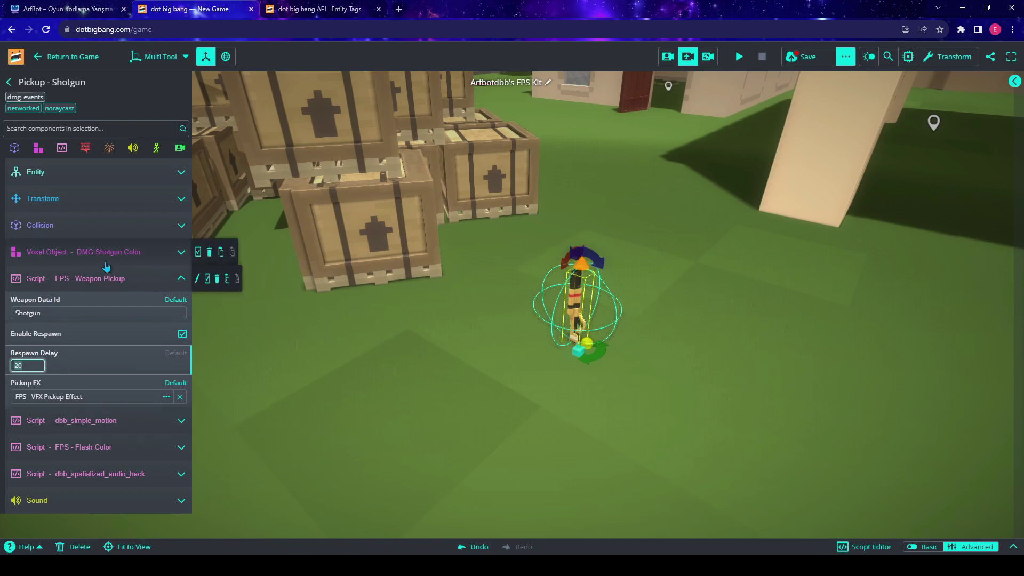
pyautogui.click(122, 278)
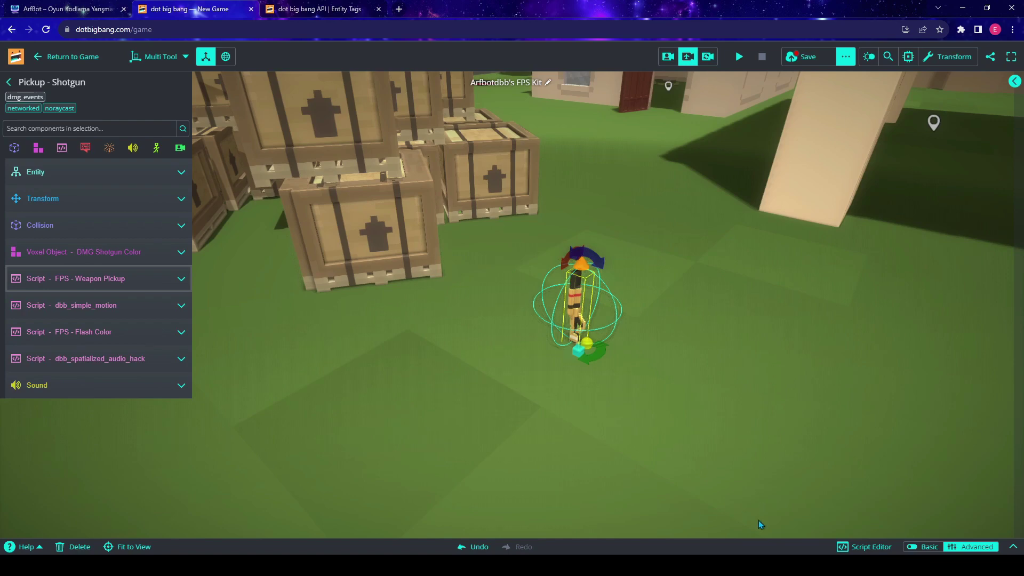
# Look over the rest of the map, from the vine-covered building and bridge to the red containers.
pyautogui.moveTo(711, 442); pyautogui.dragTo(834, 344, button='right')
pyautogui.press('w')
pyautogui.scroll(5, 848, 340)
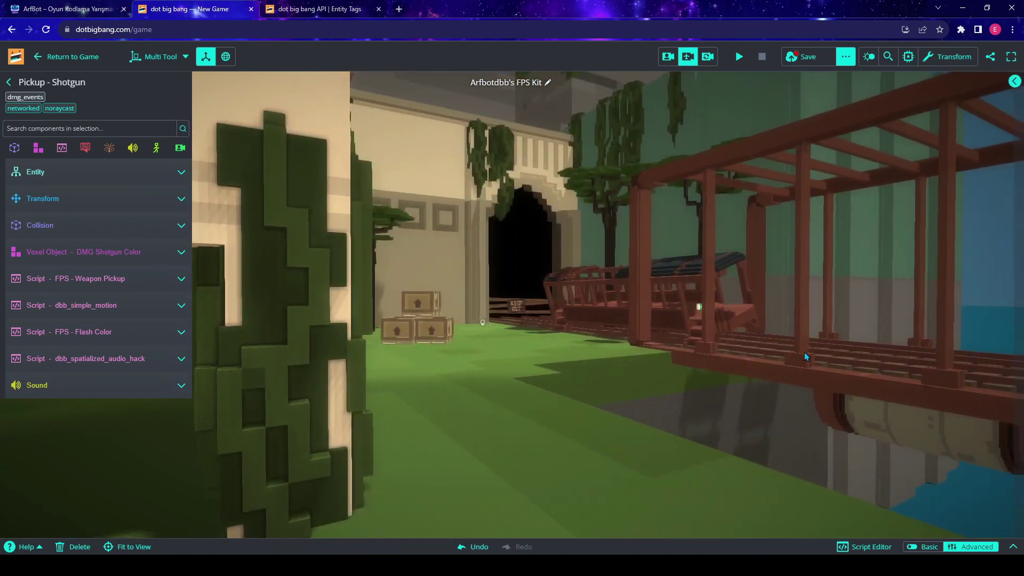
pyautogui.click(805, 358)
pyautogui.click(743, 402)
pyautogui.moveTo(744, 402); pyautogui.dragTo(374, 355, button='right')
pyautogui.press('d')
pyautogui.press('w')
pyautogui.press('a')
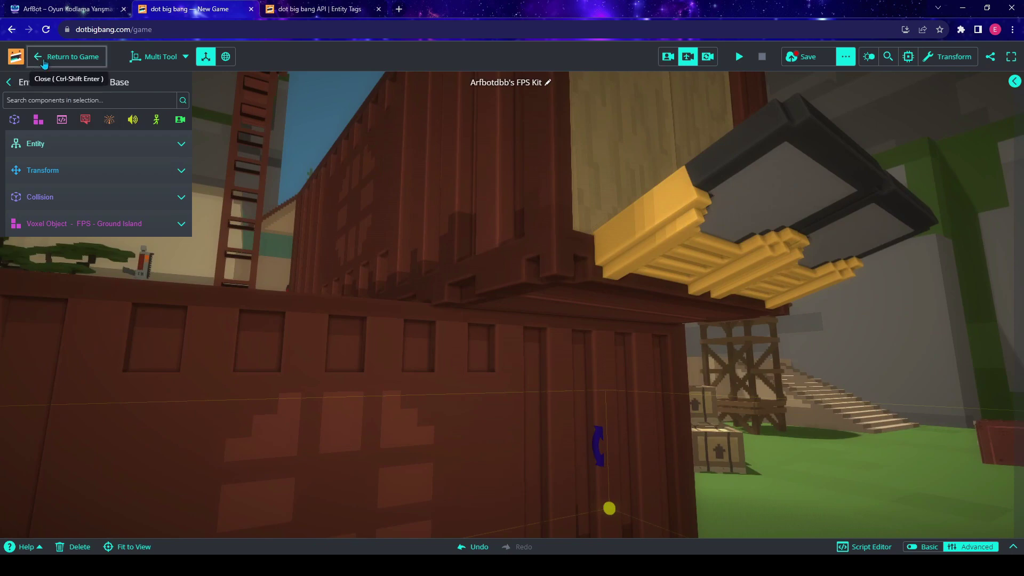
# Leave the game editor, go to the dot big bang home page and open the account's profile with its creations.
pyautogui.click(33, 59)
pyautogui.click(29, 61)
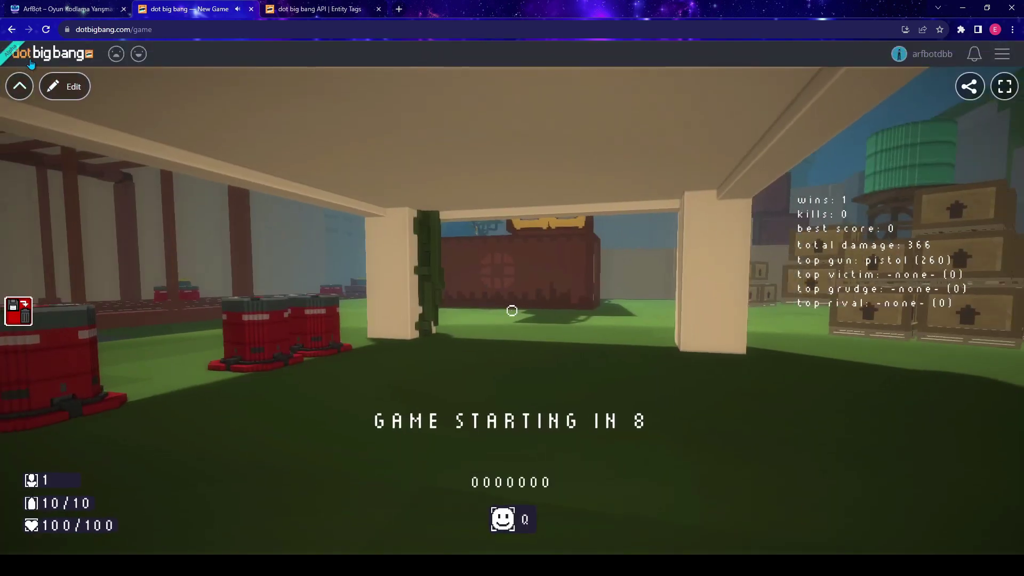
pyautogui.click(30, 60)
pyautogui.click(568, 99)
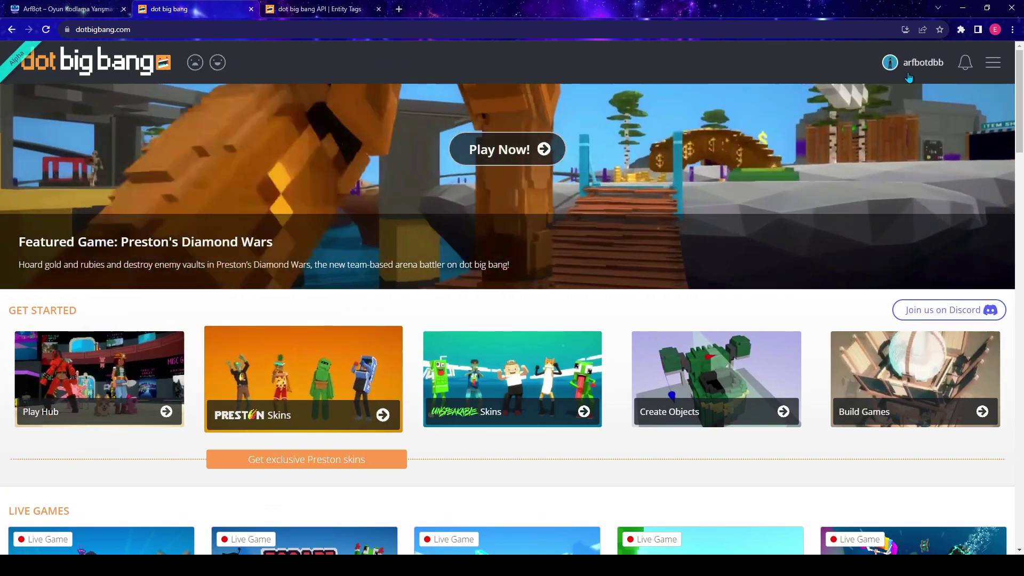
pyautogui.click(908, 76)
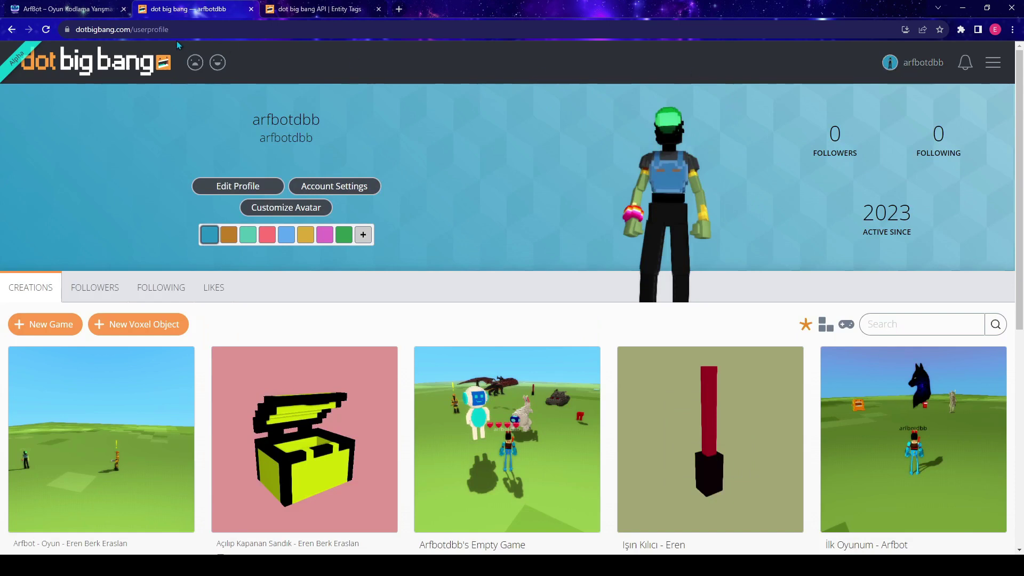
# Open the application form from the ArfBot contest website and read its introduction, including the application deadline.
pyautogui.click(99, 9)
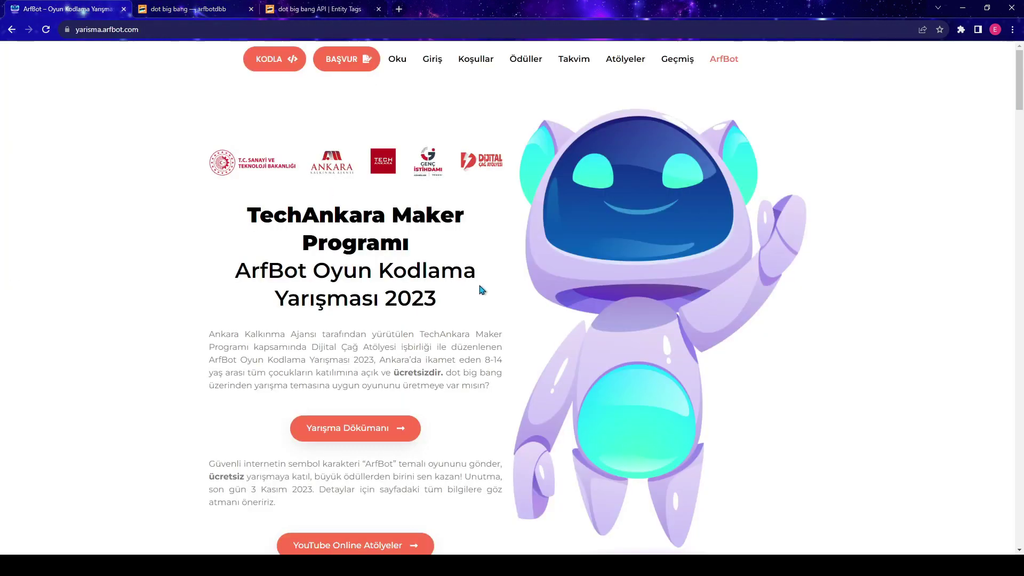
pyautogui.click(347, 63)
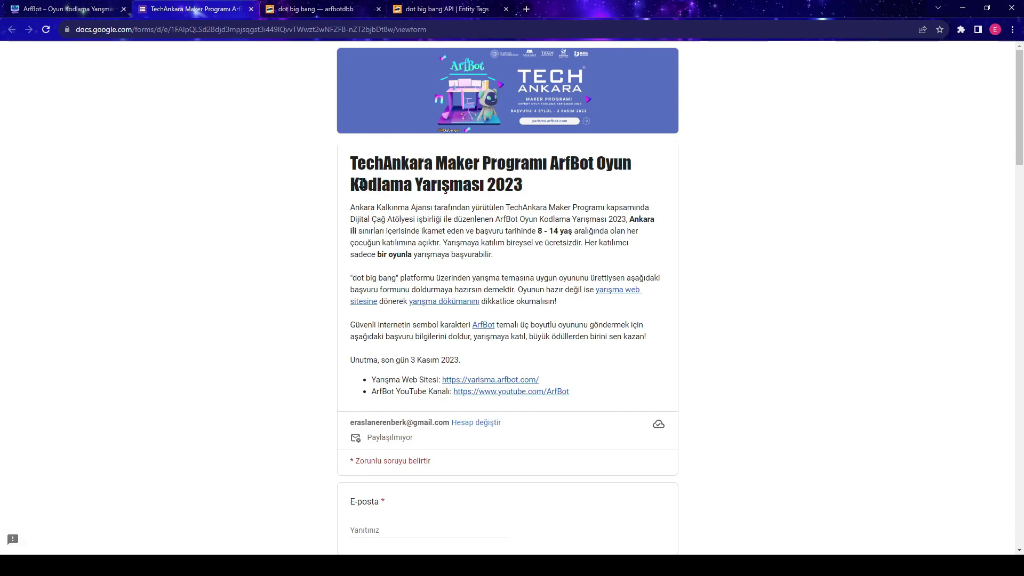
pyautogui.moveTo(357, 161); pyautogui.dragTo(549, 197)
pyautogui.click(633, 190)
pyautogui.moveTo(350, 212); pyautogui.dragTo(608, 399)
pyautogui.click(608, 399)
pyautogui.scroll(-1, 588, 392)
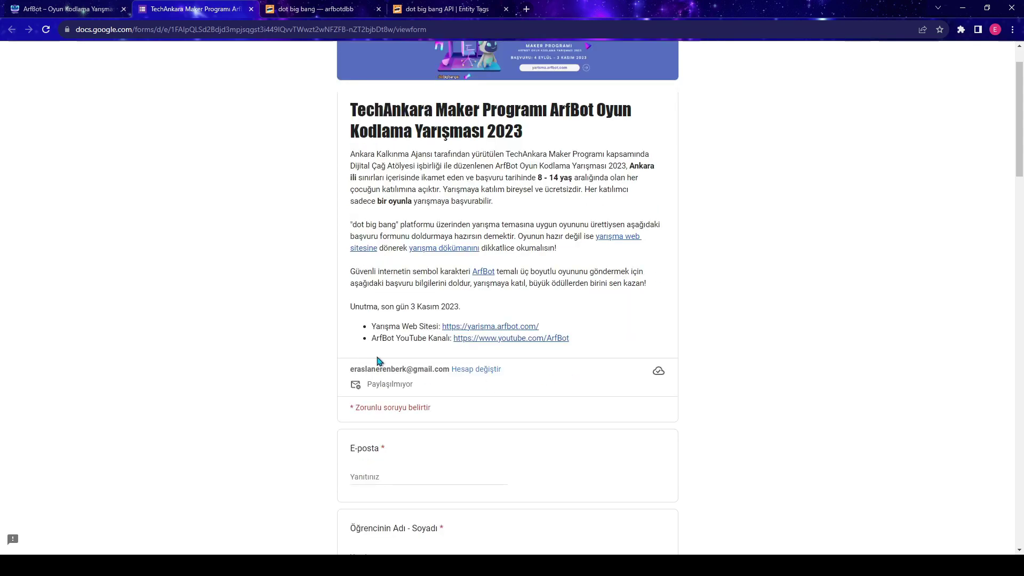
pyautogui.moveTo(382, 310); pyautogui.dragTo(462, 316)
pyautogui.click(598, 275)
# Examine the application form's required e-mail, student and guardian fields, down to the game name field.
pyautogui.scroll(-2, 603, 288)
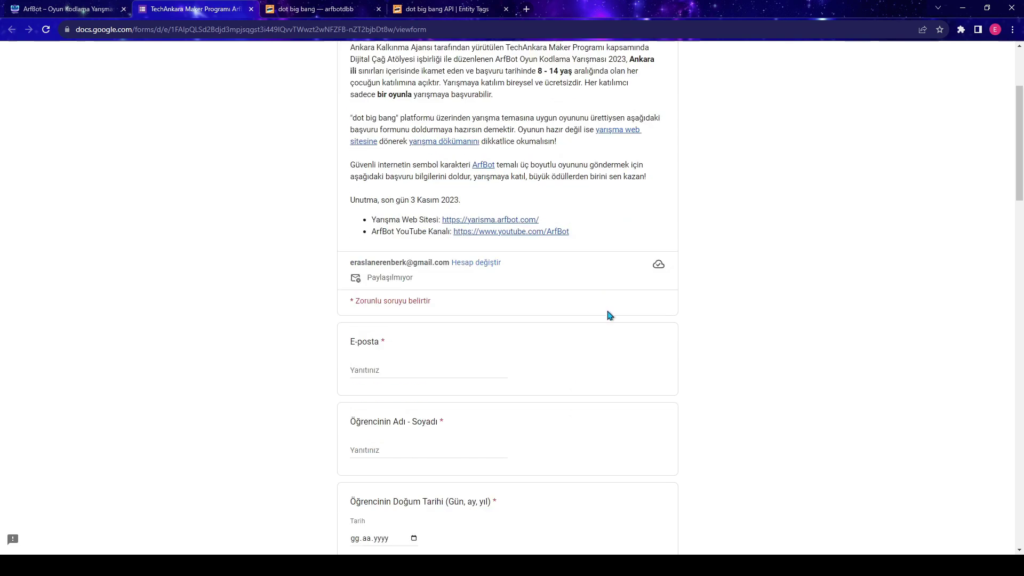
pyautogui.scroll(-2, 592, 342)
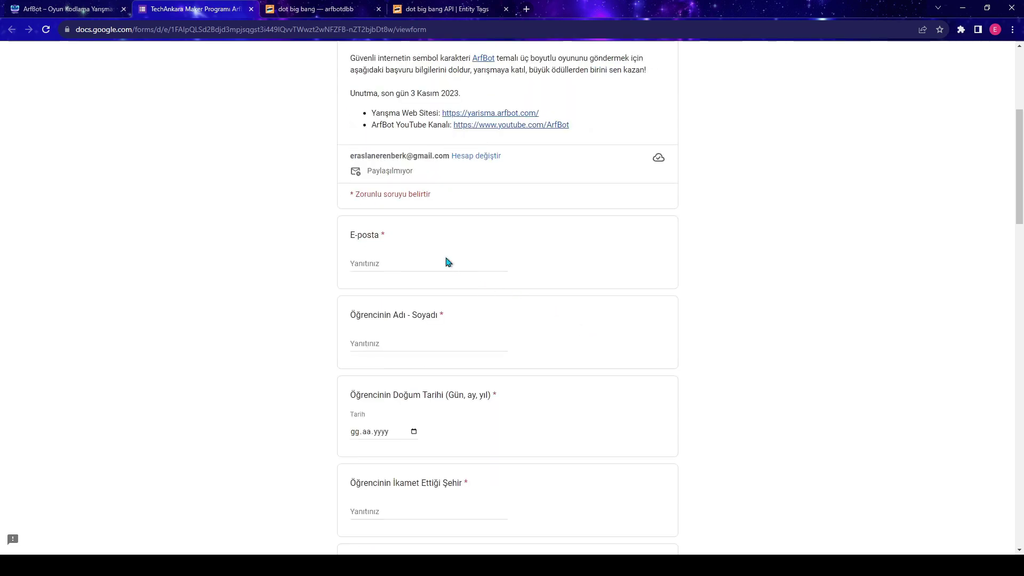
pyautogui.click(443, 266)
pyautogui.scroll(-1, 444, 266)
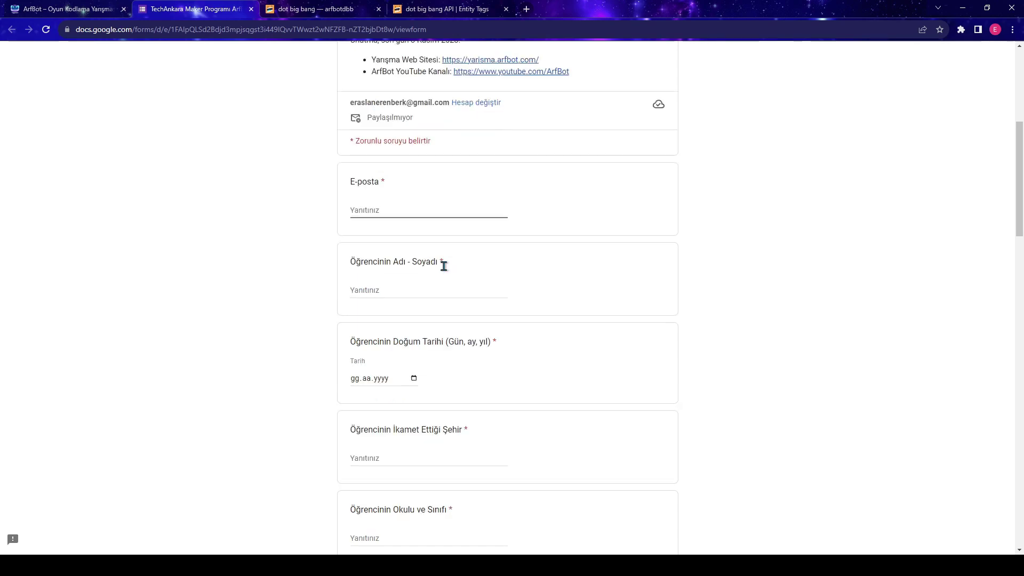
pyautogui.scroll(-1, 441, 273)
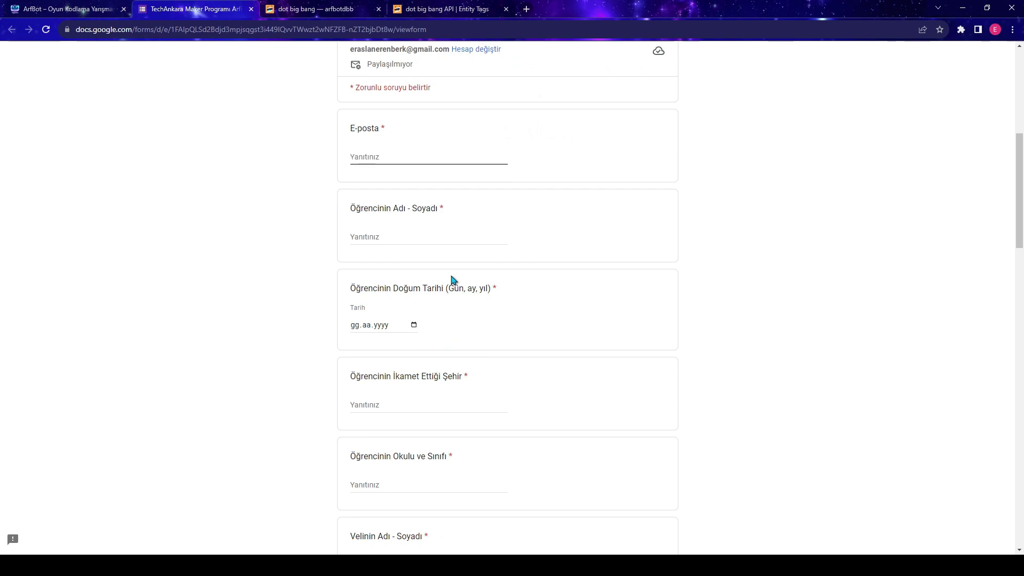
pyautogui.scroll(-1, 409, 340)
pyautogui.scroll(-1, 414, 335)
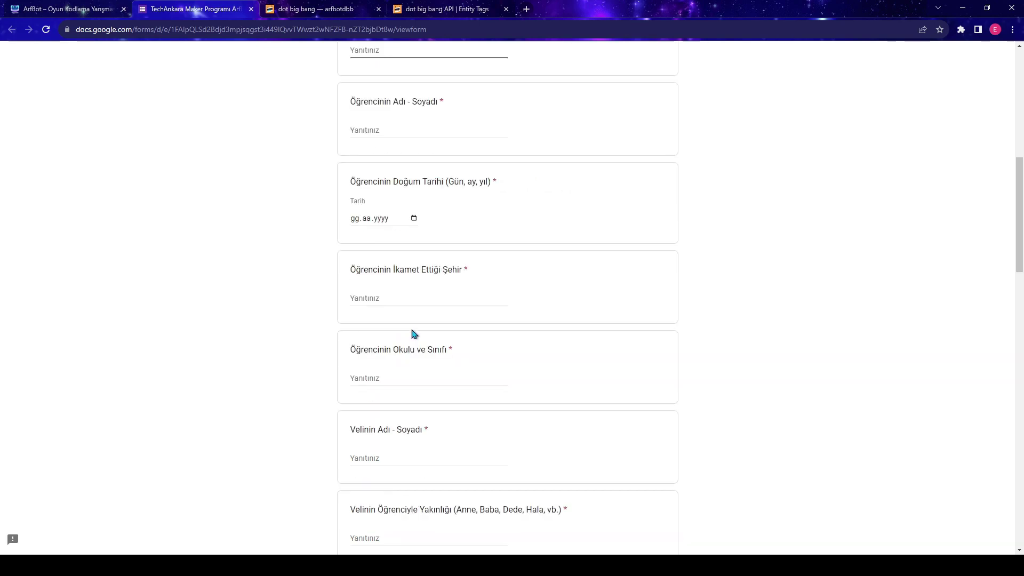
pyautogui.scroll(-2, 415, 334)
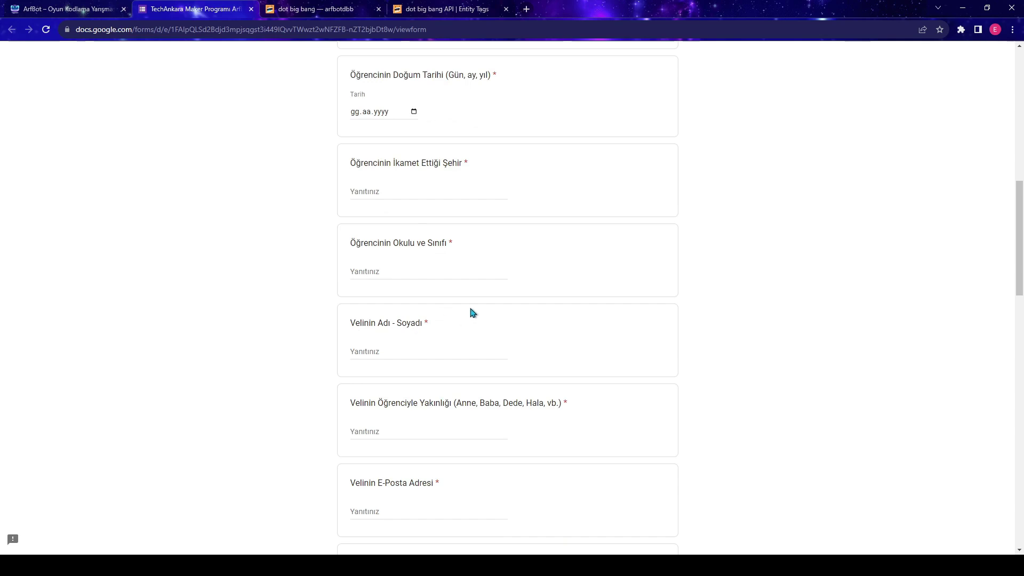
pyautogui.scroll(-1, 464, 321)
pyautogui.scroll(-1, 512, 361)
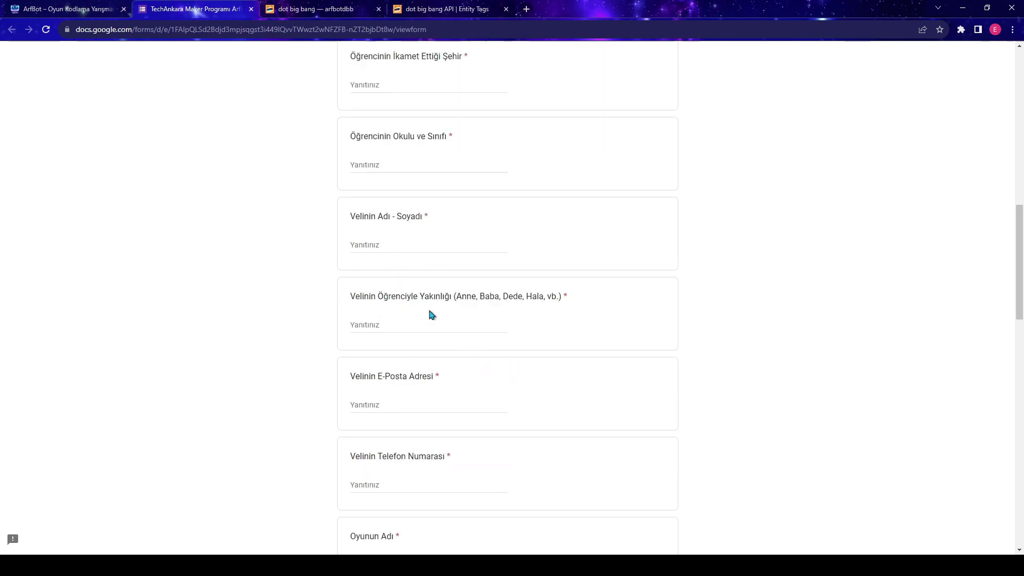
pyautogui.scroll(-1, 453, 326)
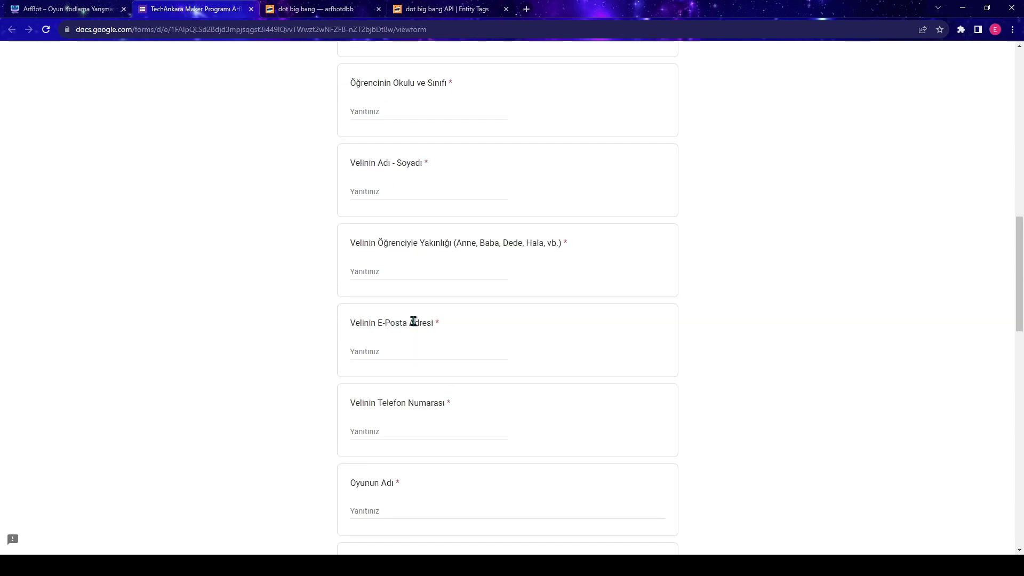
pyautogui.scroll(-4, 371, 313)
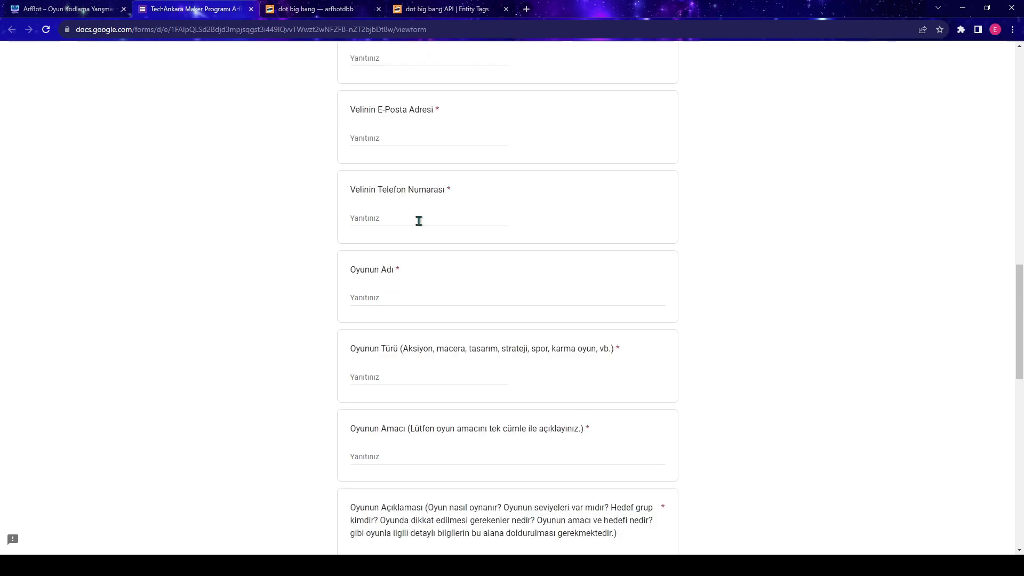
pyautogui.scroll(-1, 400, 211)
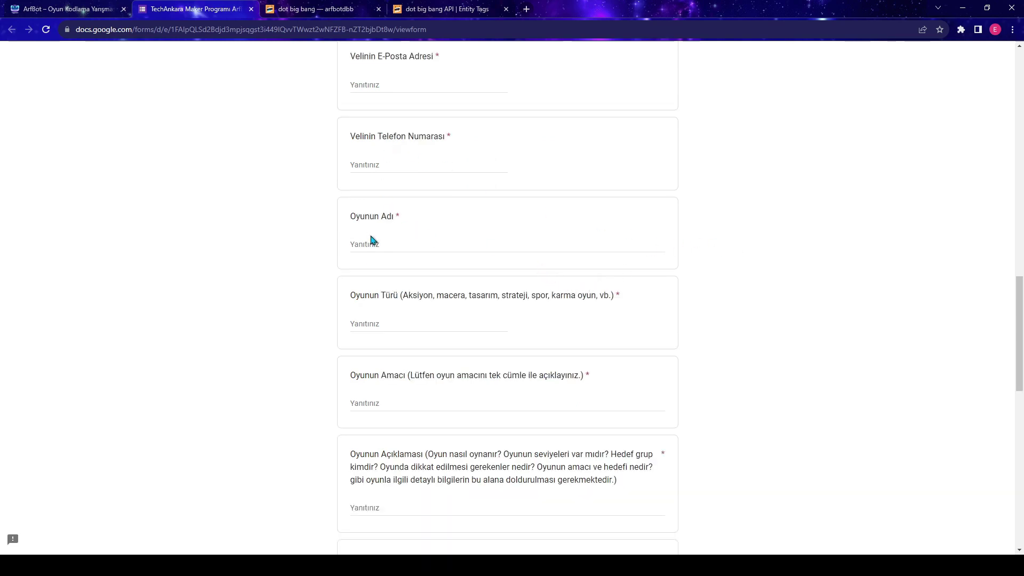
# Switch to the dot big bang profile and open the "Arfbot - Oyun" game from its creations.
pyautogui.click(338, 11)
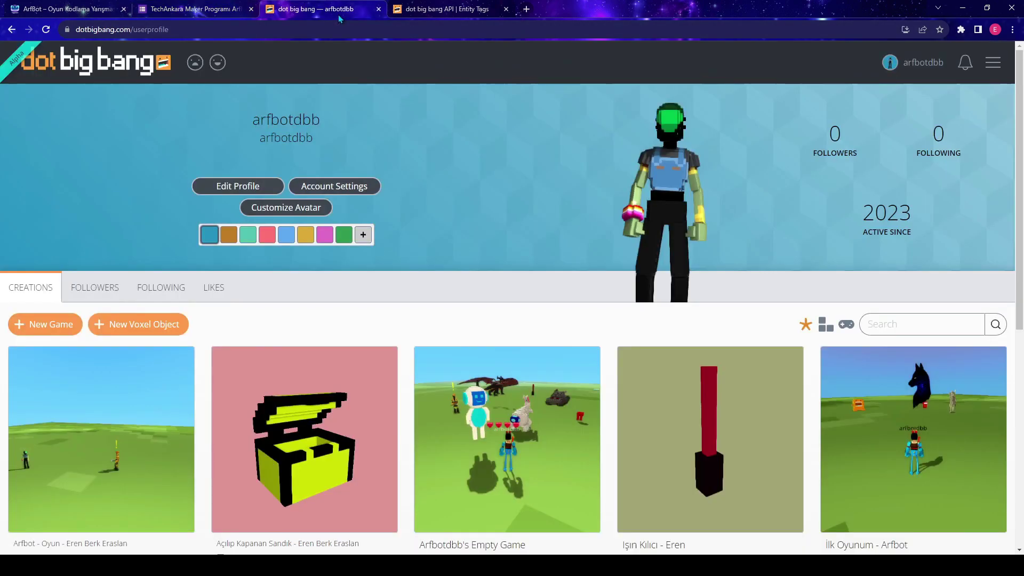
pyautogui.scroll(-1, 407, 174)
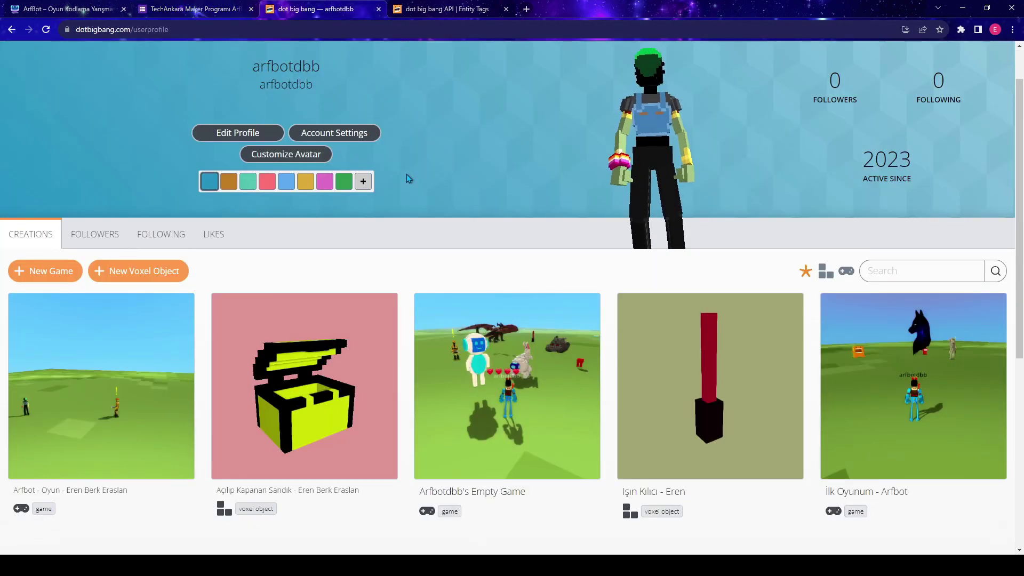
pyautogui.click(86, 341)
pyautogui.scroll(-3, 96, 339)
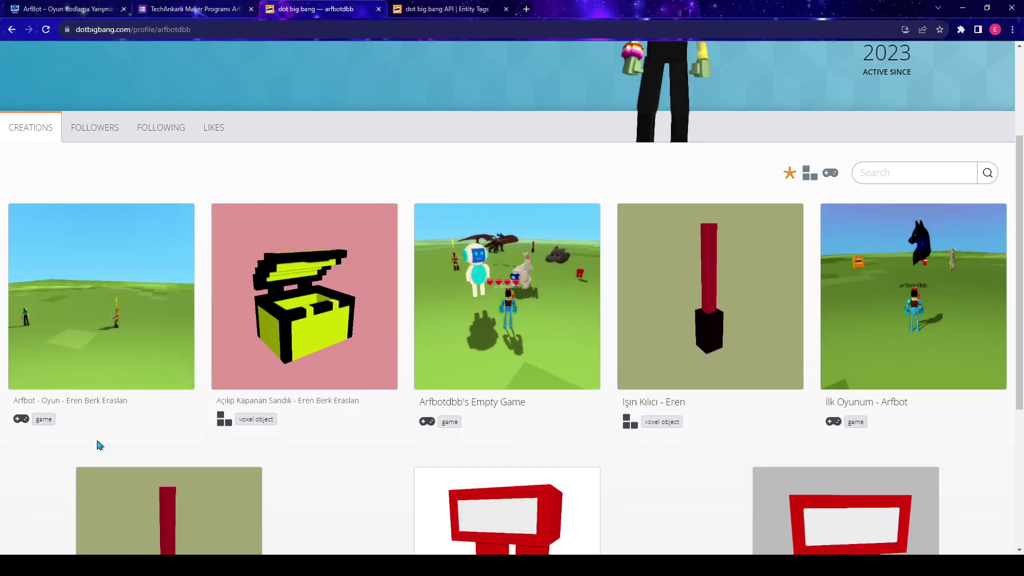
pyautogui.click(70, 9)
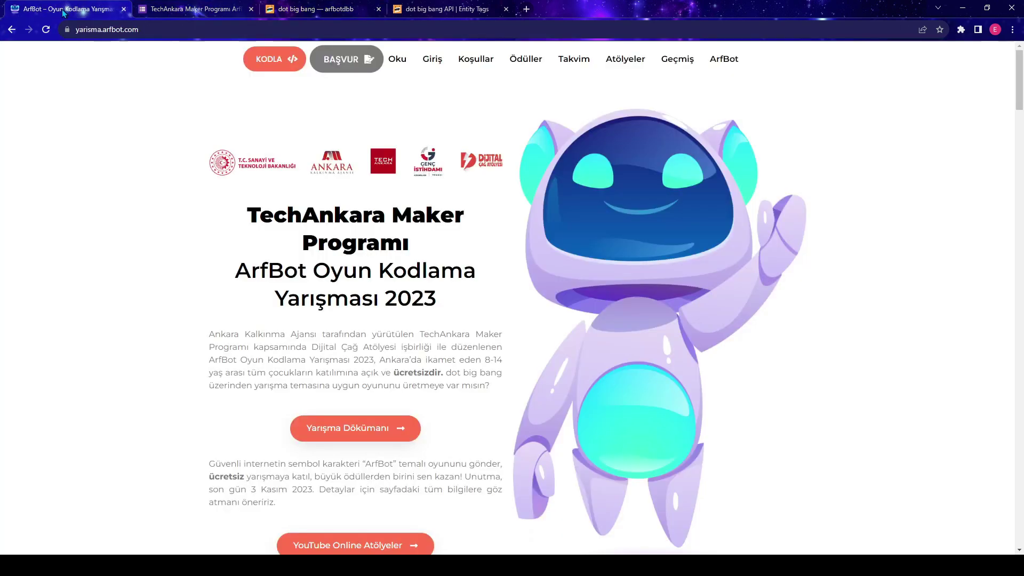
pyautogui.click(190, 9)
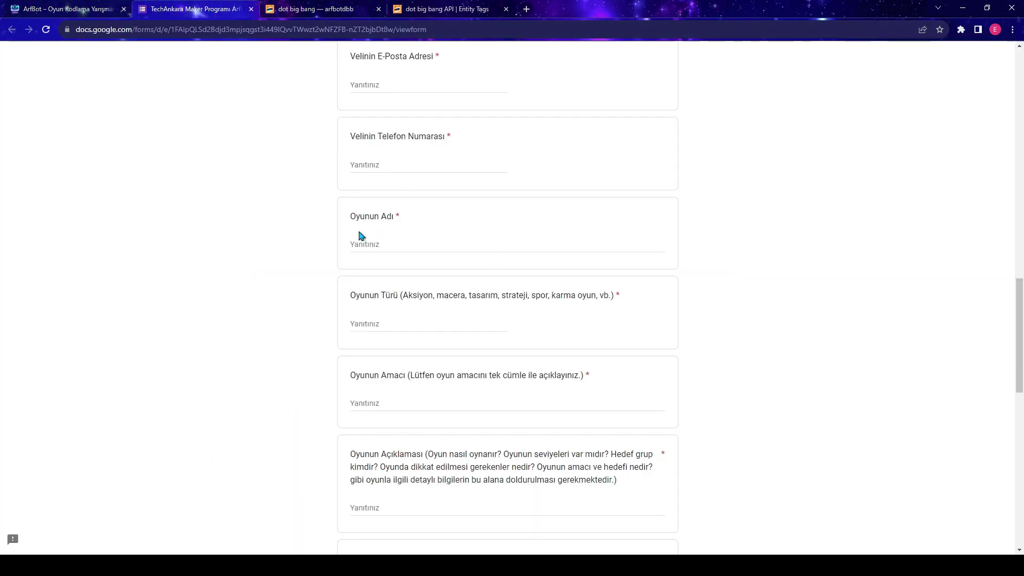
pyautogui.click(315, 9)
pyautogui.moveTo(128, 201)
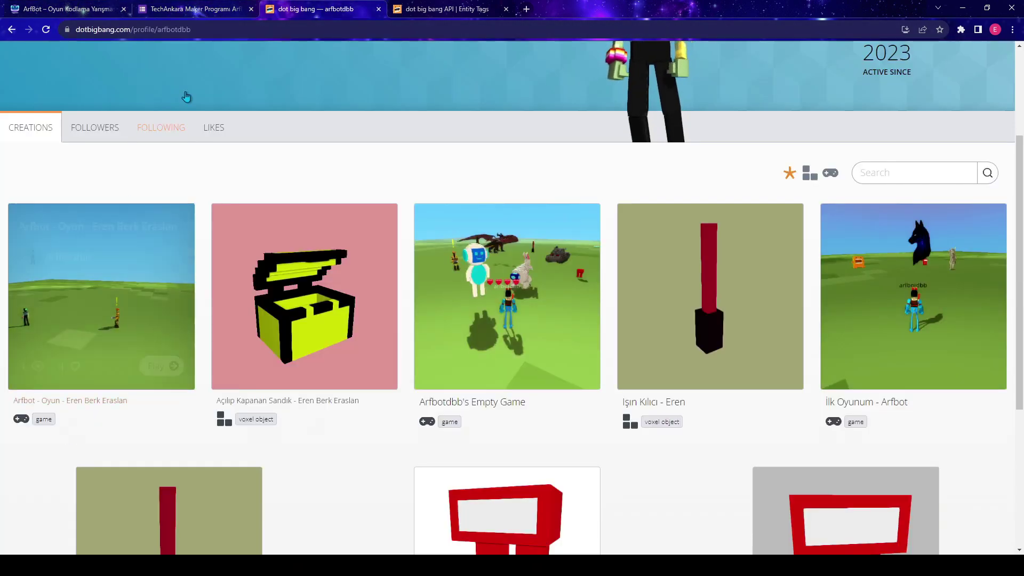
pyautogui.click(63, 403)
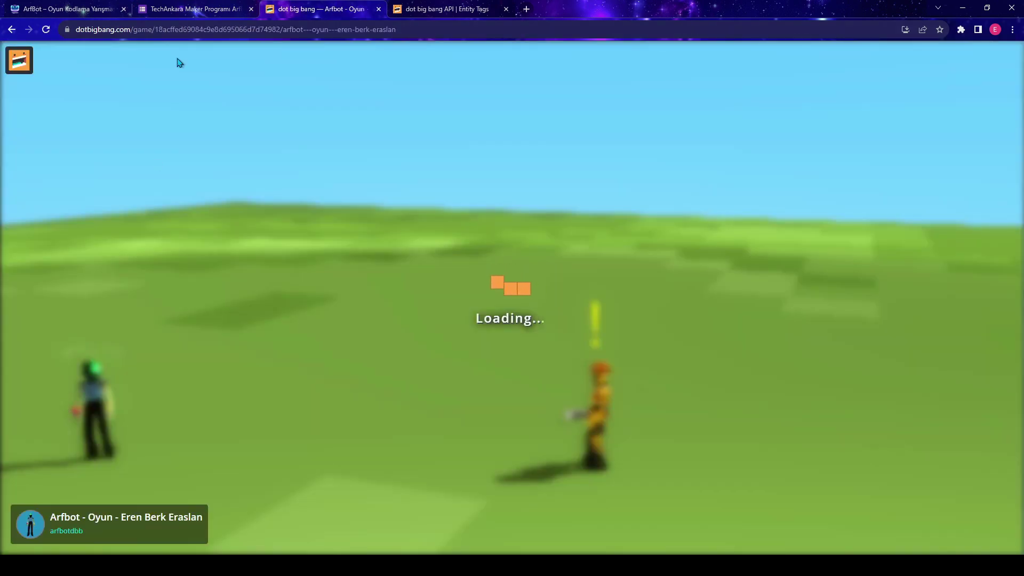
# Return to the application form and read the game type, purpose, description and link questions with their instructions.
pyautogui.click(201, 12)
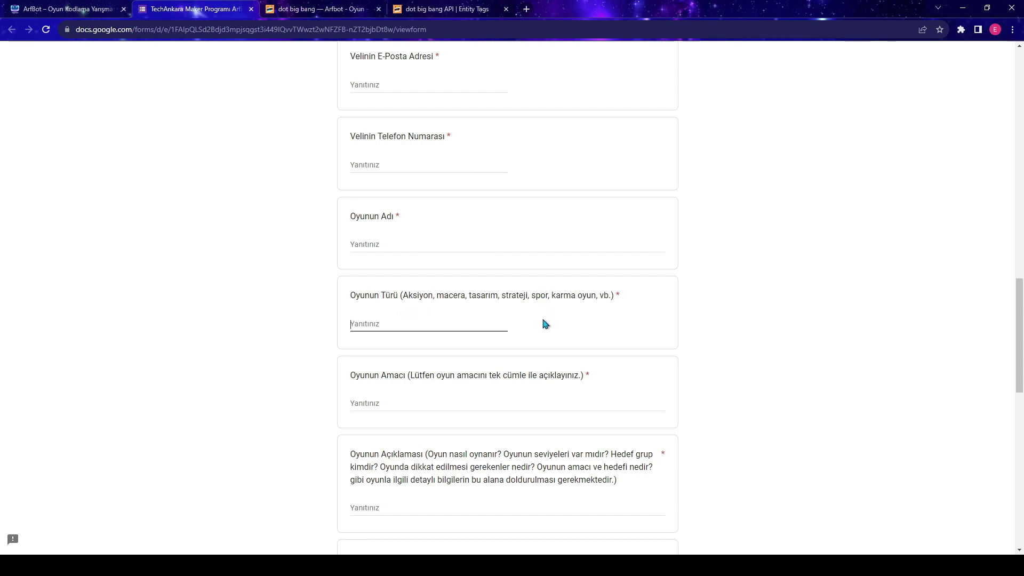
pyautogui.scroll(-1, 545, 324)
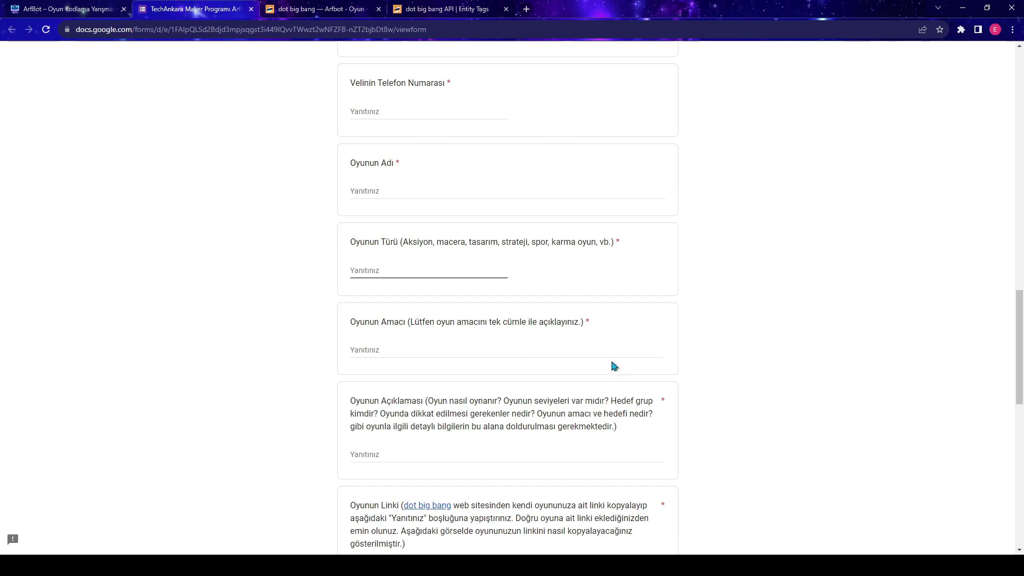
pyautogui.scroll(-2, 614, 366)
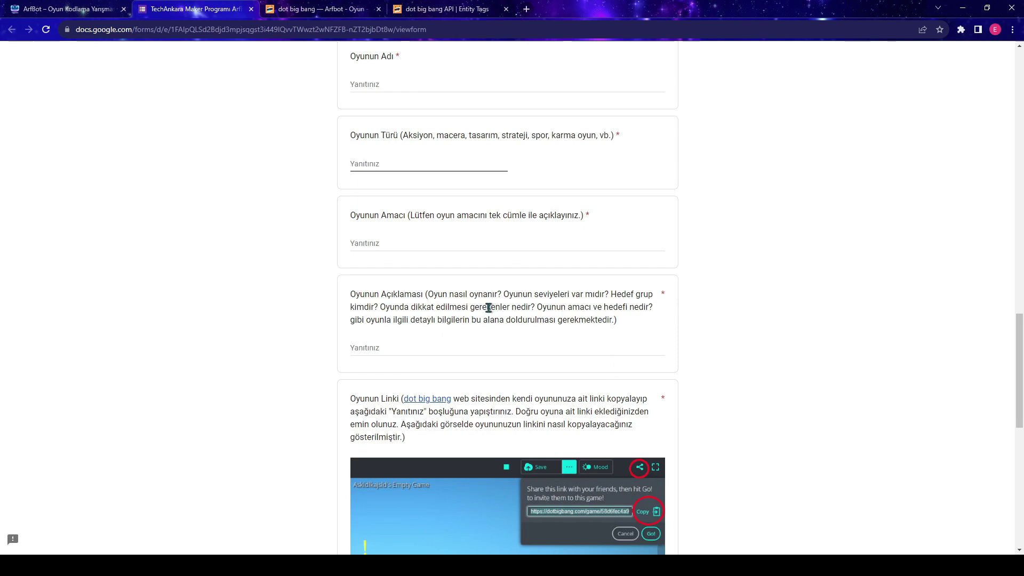
pyautogui.click(430, 294)
pyautogui.moveTo(429, 312); pyautogui.dragTo(611, 349)
pyautogui.scroll(-4, 612, 356)
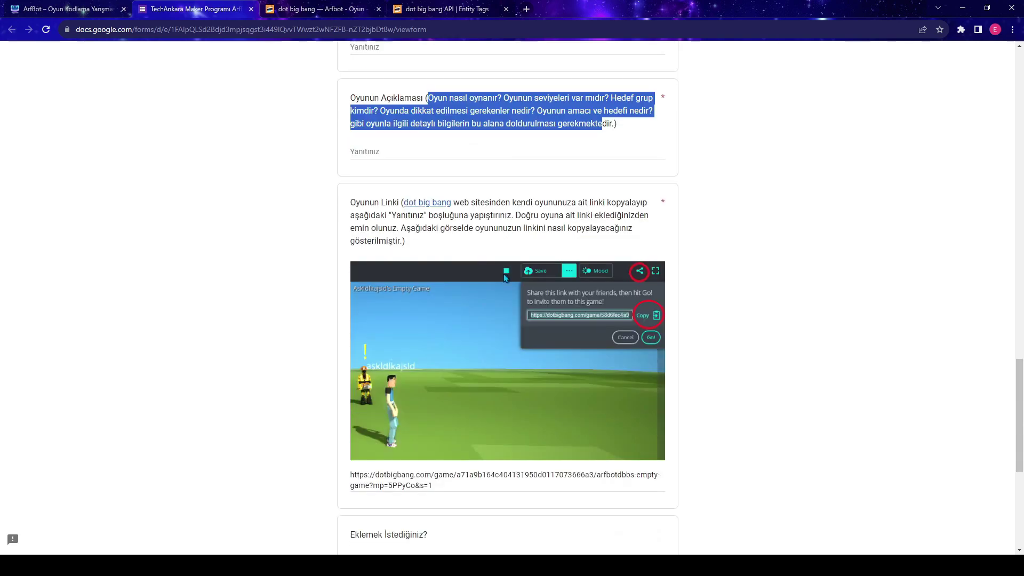
pyautogui.click(480, 124)
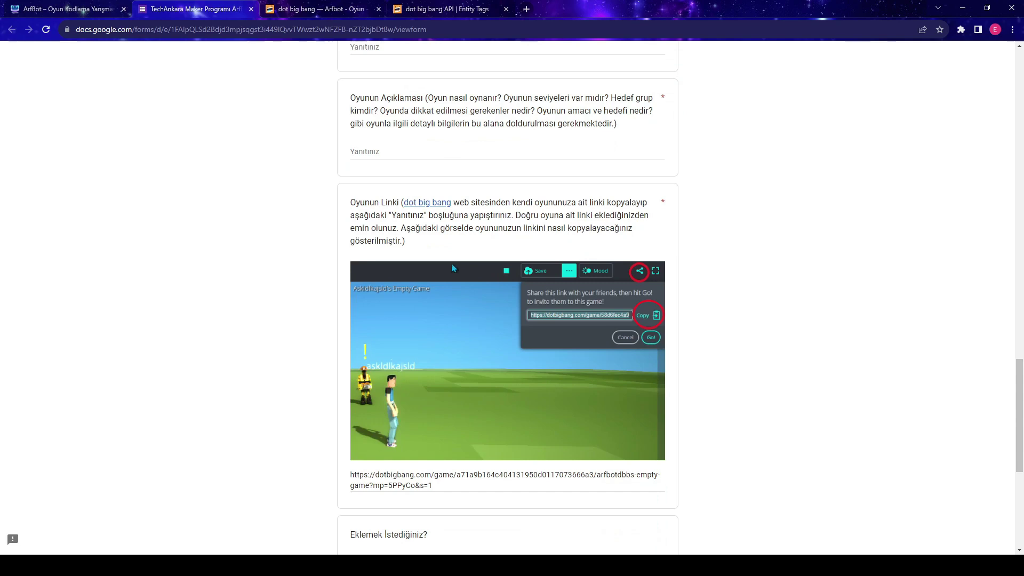
# Copy the share link of the open dot big bang game and paste it over the link in the form's Oyunun Linki field.
pyautogui.click(473, 475)
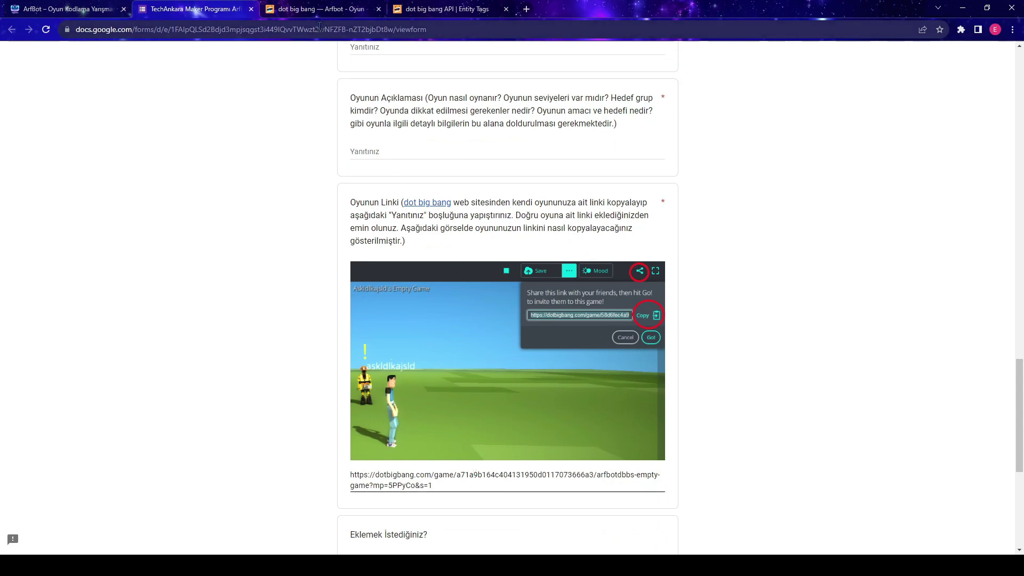
pyautogui.click(320, 9)
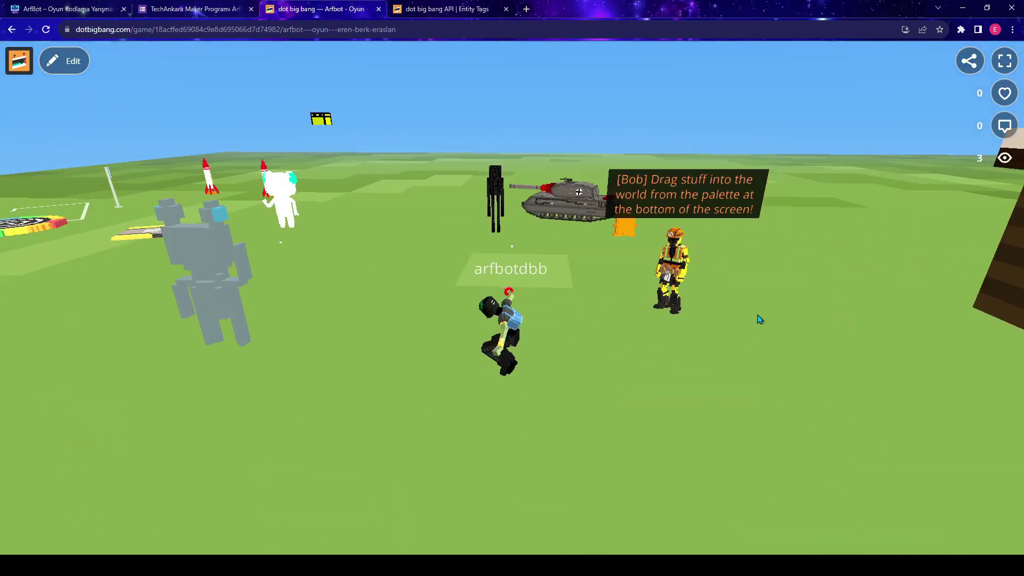
pyautogui.moveTo(758, 319); pyautogui.dragTo(955, 300)
pyautogui.click(970, 65)
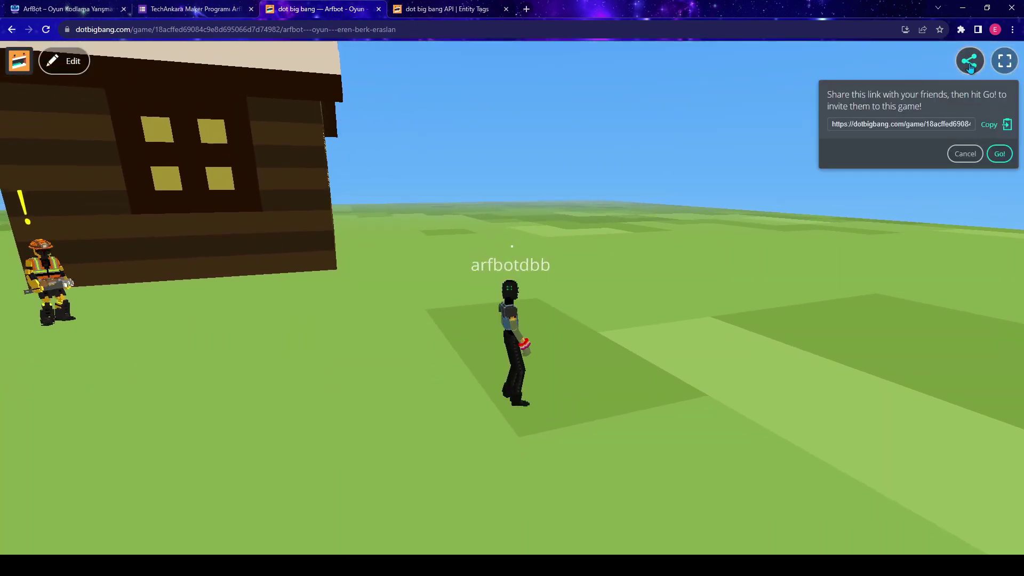
pyautogui.click(968, 70)
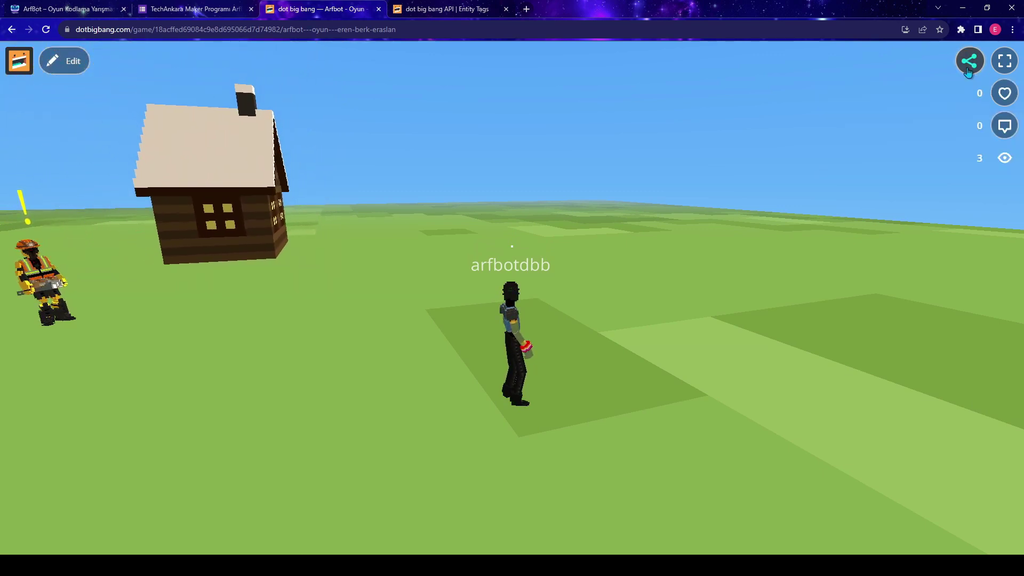
pyautogui.click(968, 71)
pyautogui.click(989, 124)
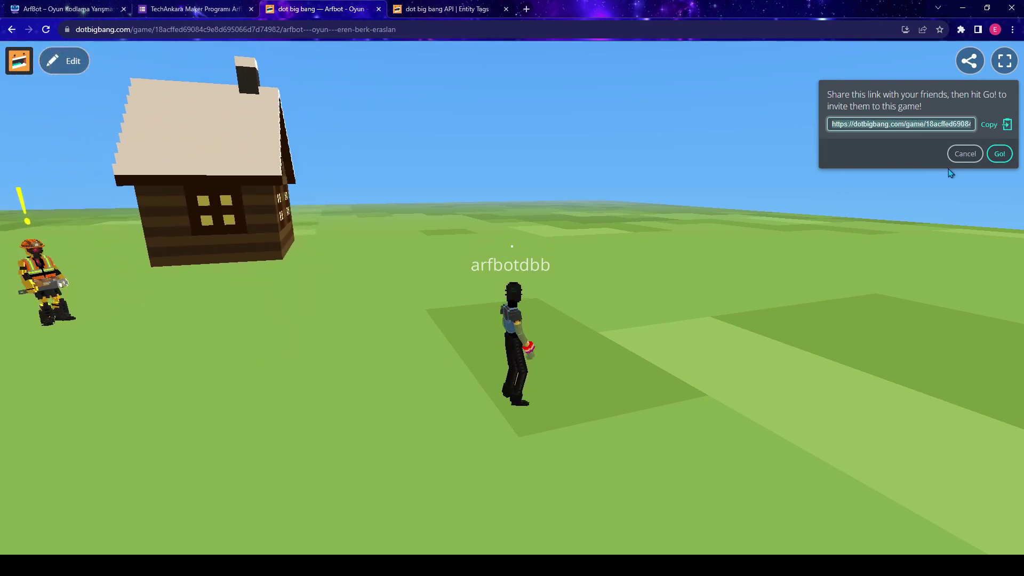
pyautogui.click(213, 12)
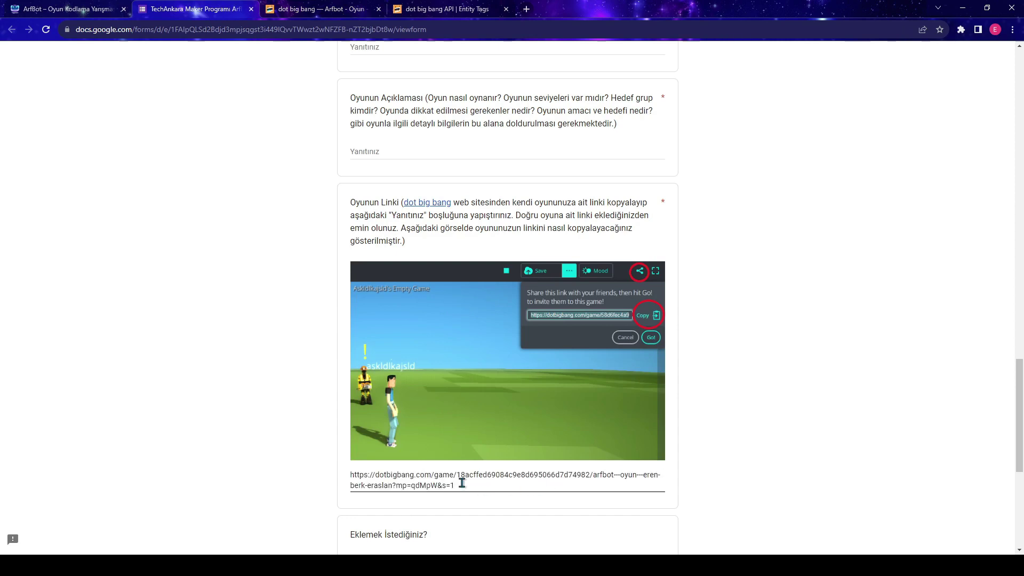
# Look over the form's Eklemek İstediğiniz field and the Kişisel Verilerin İşlenmesi consent section.
pyautogui.scroll(-1, 466, 484)
pyautogui.scroll(-1, 493, 432)
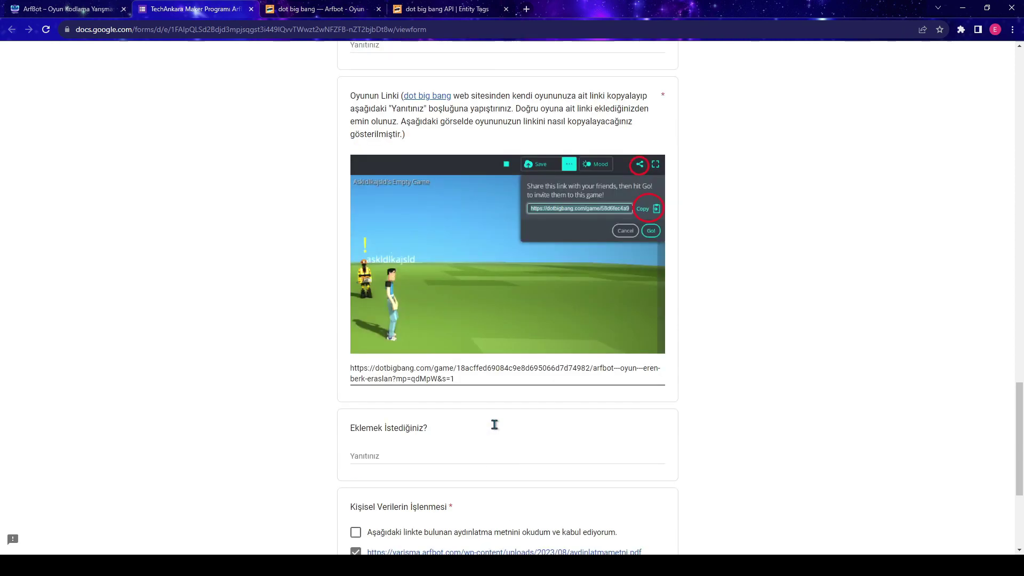
pyautogui.scroll(-2, 497, 428)
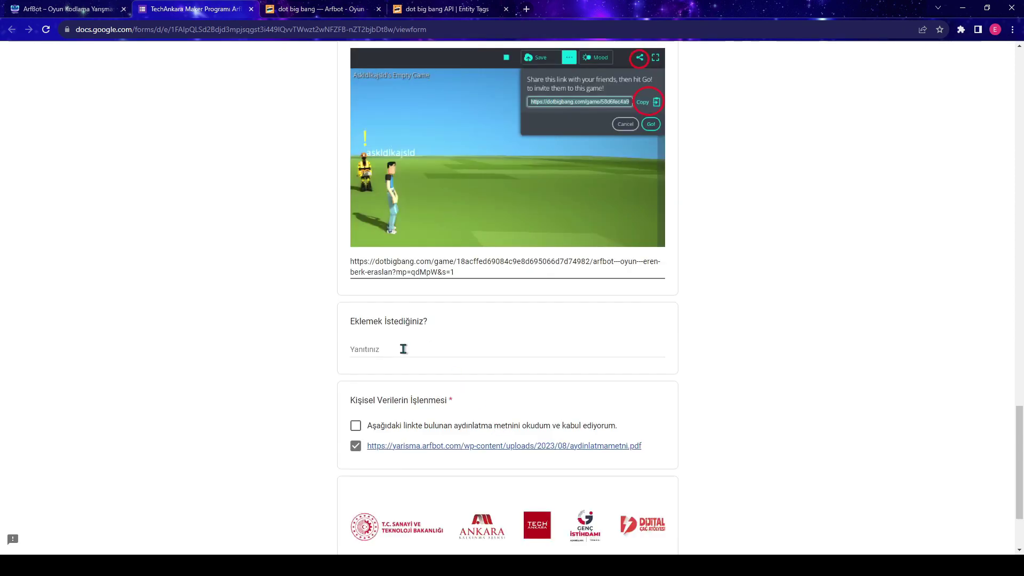